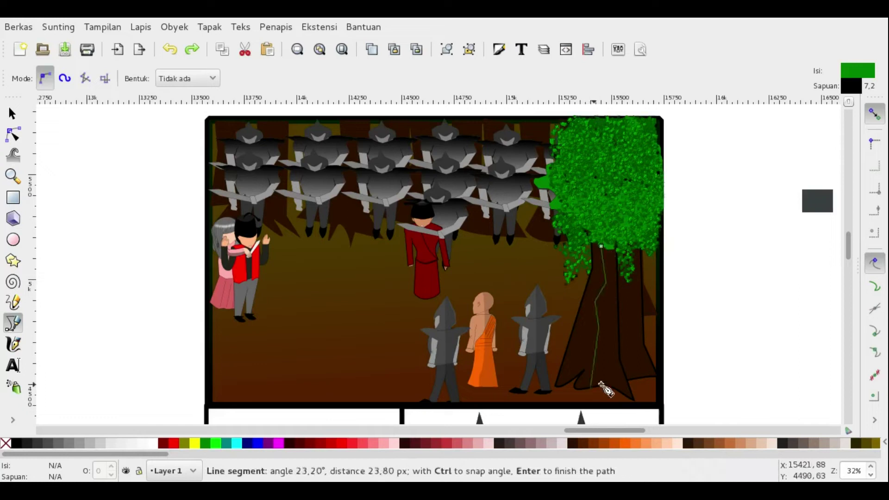
Step: Close the trunk outline into a black shading shape over the tree
{"action": "left_click", "coordinate": [601, 246]}
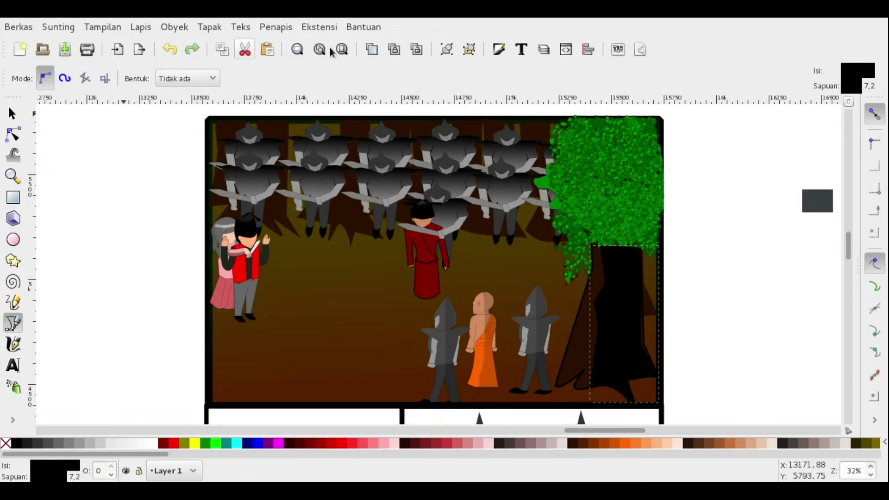
{"action": "left_click", "coordinate": [498, 49]}
{"action": "key", "text": "Escape"}
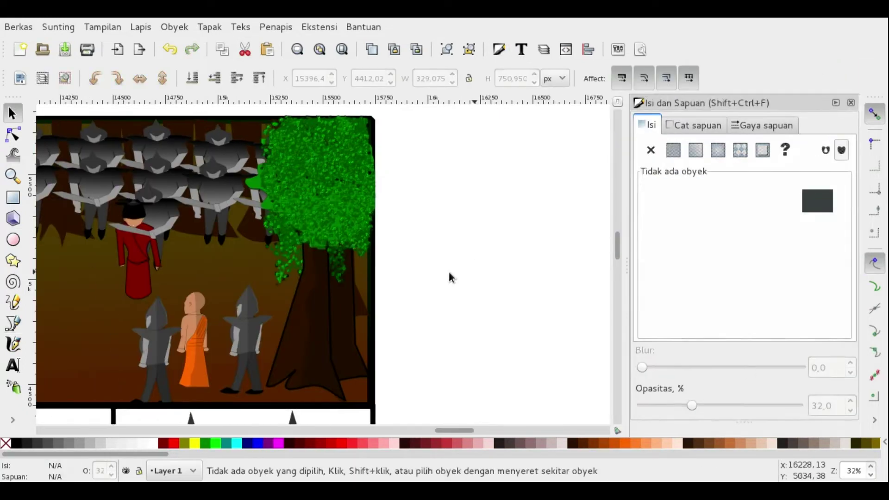
Step: Scroll over to the panel with the red-vested man and grey-haired woman
{"action": "scroll", "coordinate": [485, 282], "scroll_direction": "down", "scroll_amount": 5}
{"action": "scroll", "coordinate": [492, 273], "scroll_direction": "down", "scroll_amount": 3}
{"action": "scroll", "coordinate": [493, 273], "scroll_direction": "right", "scroll_amount": 3}
{"action": "scroll", "coordinate": [486, 268], "scroll_direction": "up", "scroll_amount": 8}
{"action": "scroll", "coordinate": [481, 261], "scroll_direction": "left", "scroll_amount": 10}
{"action": "scroll", "coordinate": [482, 261], "scroll_direction": "down", "scroll_amount": 4}
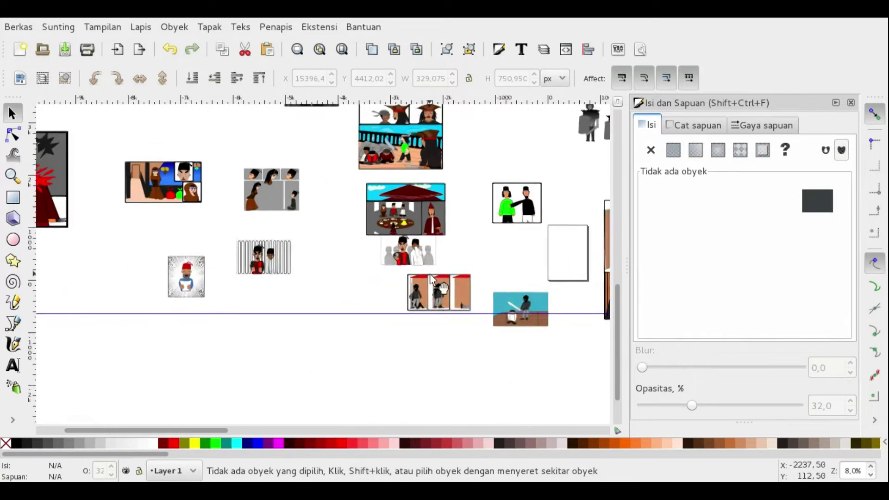
{"action": "scroll", "coordinate": [430, 274], "scroll_direction": "down", "scroll_amount": 3}
{"action": "scroll", "coordinate": [429, 274], "scroll_direction": "down", "scroll_amount": 3}
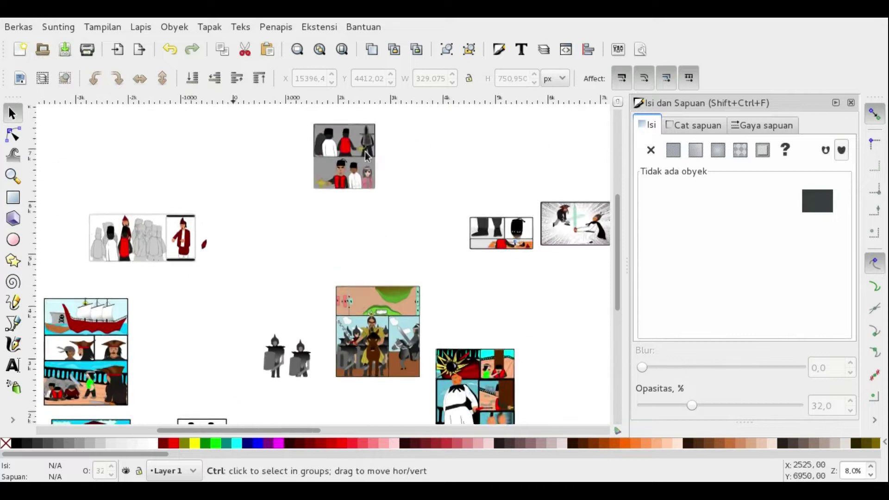
{"action": "scroll", "coordinate": [329, 204], "scroll_direction": "up", "scroll_amount": 5}
{"action": "scroll", "coordinate": [438, 310], "scroll_direction": "right", "scroll_amount": 5}
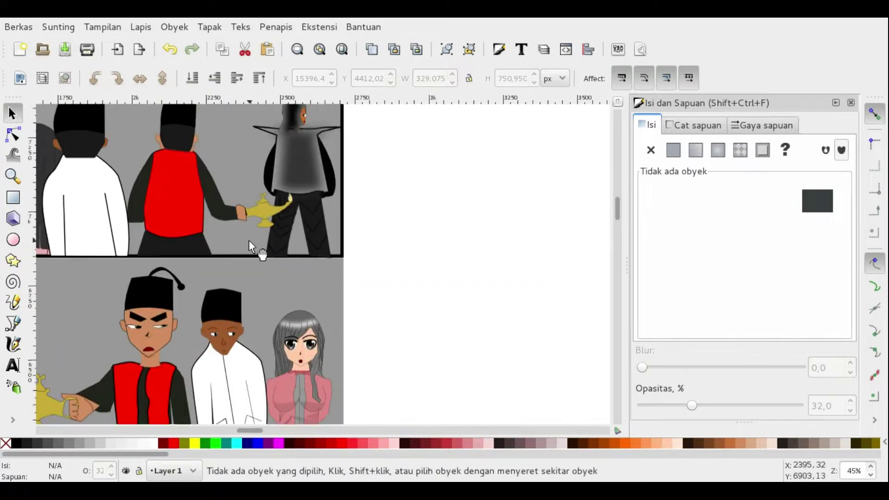
{"action": "scroll", "coordinate": [248, 240], "scroll_direction": "up", "scroll_amount": 2}
Step: Move the red-vested man figure onto empty canvas on the right
{"action": "left_click", "coordinate": [226, 276], "text": "ctrl"}
{"action": "left_click_drag", "start_coordinate": [226, 276], "coordinate": [377, 260]}
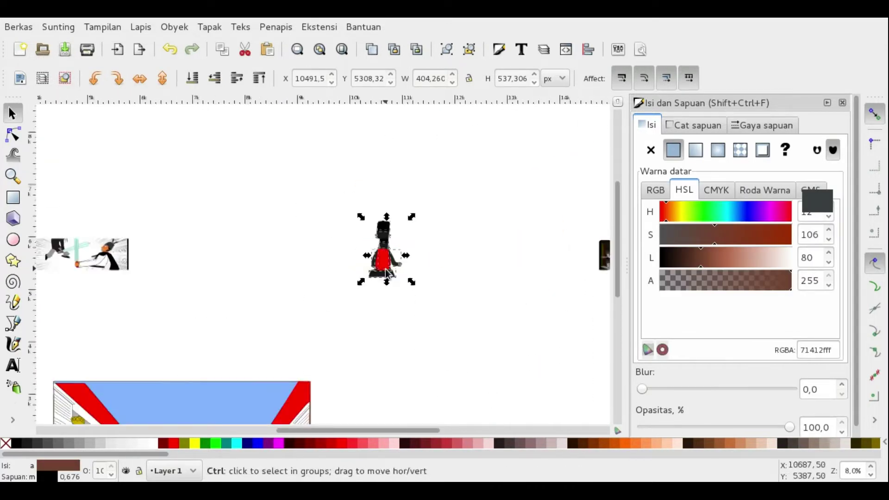
{"action": "scroll", "coordinate": [492, 239], "scroll_direction": "up", "scroll_amount": 5}
{"action": "key", "text": "ctrl+z"}
{"action": "scroll", "coordinate": [384, 304], "scroll_direction": "down", "scroll_amount": 5}
{"action": "scroll", "coordinate": [262, 227], "scroll_direction": "up", "scroll_amount": 5}
Step: Place the grey-haired woman in front of the man and remove her facial details
{"action": "left_click_drag", "start_coordinate": [263, 227], "coordinate": [324, 222]}
{"action": "left_click_drag", "start_coordinate": [648, 287], "coordinate": [181, 385]}
{"action": "scroll", "coordinate": [180, 385], "scroll_direction": "up", "scroll_amount": 2}
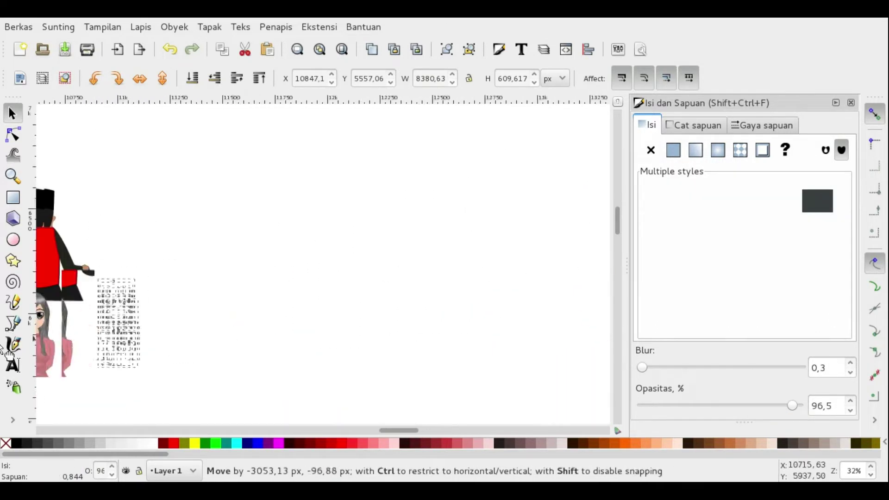
{"action": "mouse_move", "coordinate": [192, 266]}
{"action": "left_mouse_down"}
{"action": "mouse_move", "coordinate": [256, 288]}
{"action": "mouse_move", "coordinate": [330, 277]}
{"action": "left_mouse_up"}
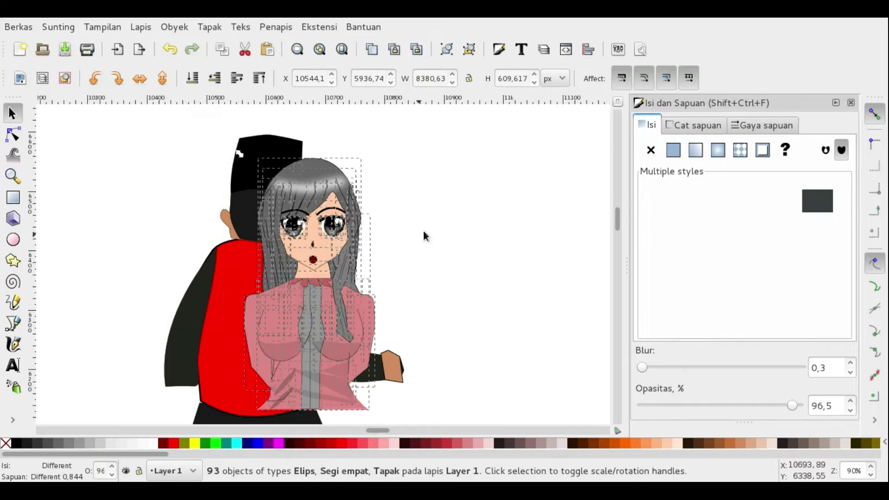
{"action": "left_click_drag", "start_coordinate": [313, 204], "coordinate": [356, 256]}
{"action": "key", "text": "ctrl+z"}
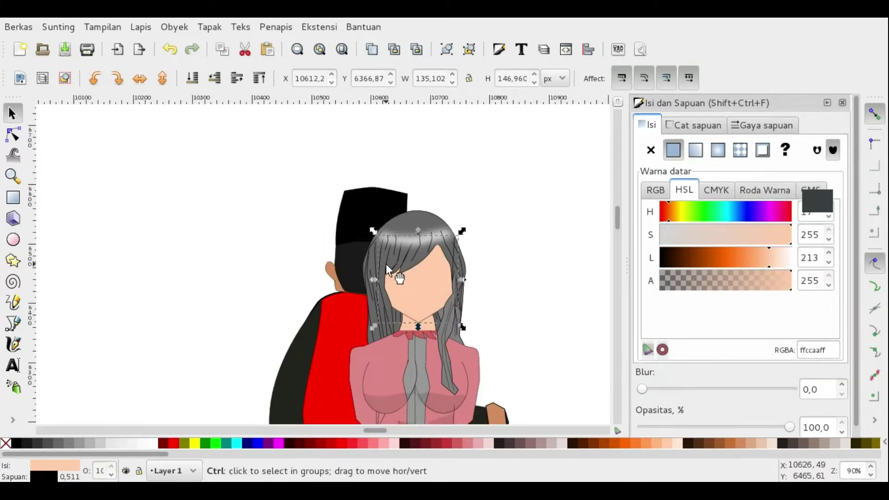
Step: Reshape the woman's hair nodes so the hair covers her face
{"action": "left_click", "coordinate": [112, 196]}
{"action": "scroll", "coordinate": [112, 195], "scroll_direction": "up", "scroll_amount": 2}
{"action": "key", "text": "n"}
{"action": "left_click", "coordinate": [385, 280]}
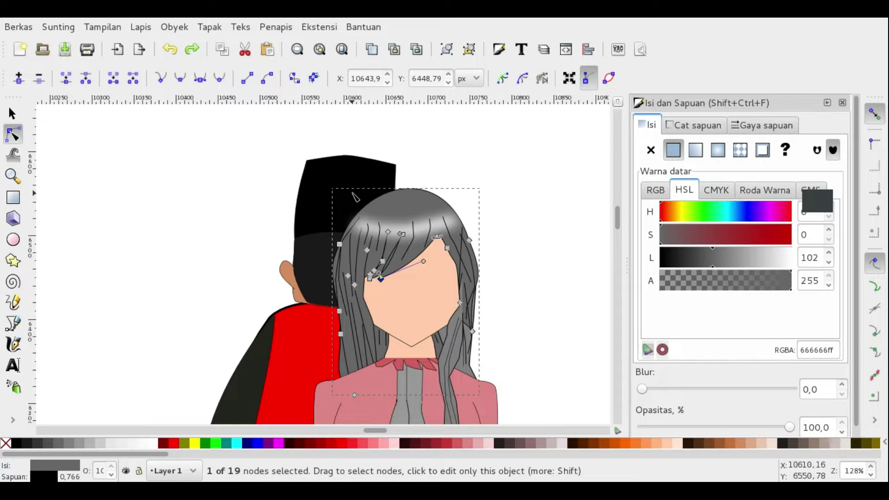
{"action": "scroll", "coordinate": [378, 274], "scroll_direction": "up", "scroll_amount": 2}
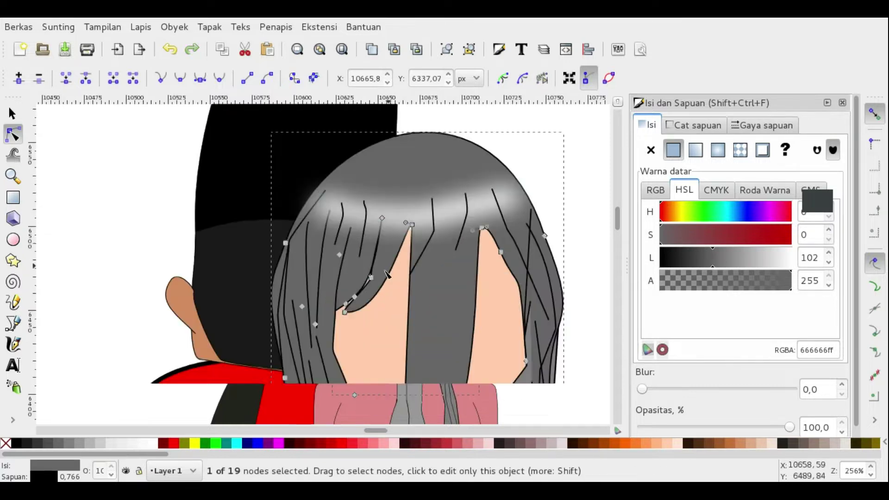
{"action": "left_click_drag", "start_coordinate": [365, 284], "coordinate": [388, 416]}
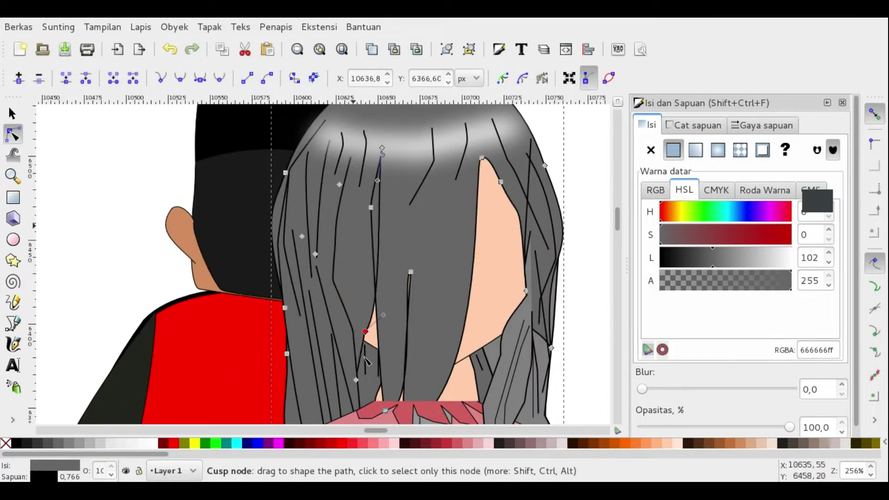
{"action": "left_click_drag", "start_coordinate": [365, 332], "coordinate": [369, 218]}
{"action": "scroll", "coordinate": [377, 180], "scroll_direction": "down", "scroll_amount": 2, "text": "ctrl"}
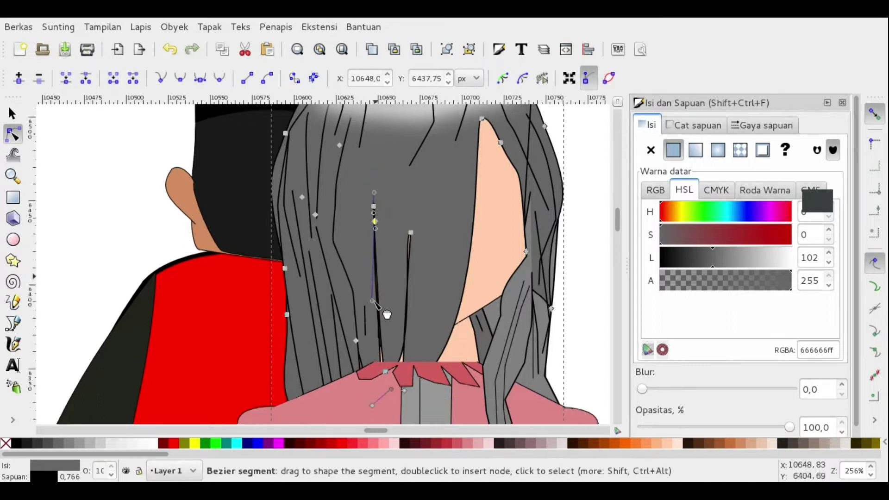
Step: Delete the dark chest shading and the grey tie strip from her pink shirt
{"action": "key", "text": "s"}
{"action": "scroll", "coordinate": [416, 208], "scroll_direction": "down", "scroll_amount": 5}
{"action": "left_click", "coordinate": [392, 250]}
{"action": "key", "text": "Escape"}
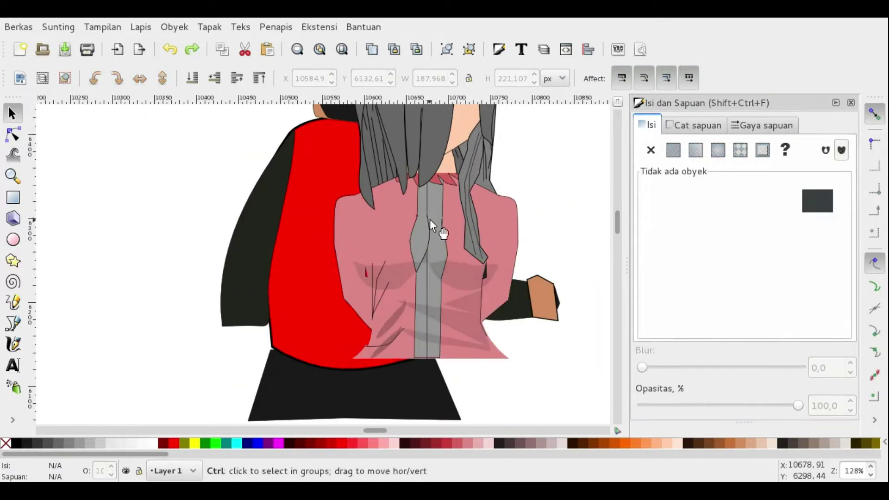
{"action": "left_click", "coordinate": [401, 282]}
{"action": "key", "text": "Delete"}
{"action": "left_click", "coordinate": [443, 238]}
{"action": "key", "text": "Delete"}
Step: Raise the long grey hair strand on the left above the other shapes
{"action": "scroll", "coordinate": [435, 250], "scroll_direction": "up", "scroll_amount": 5}
{"action": "key", "text": "n"}
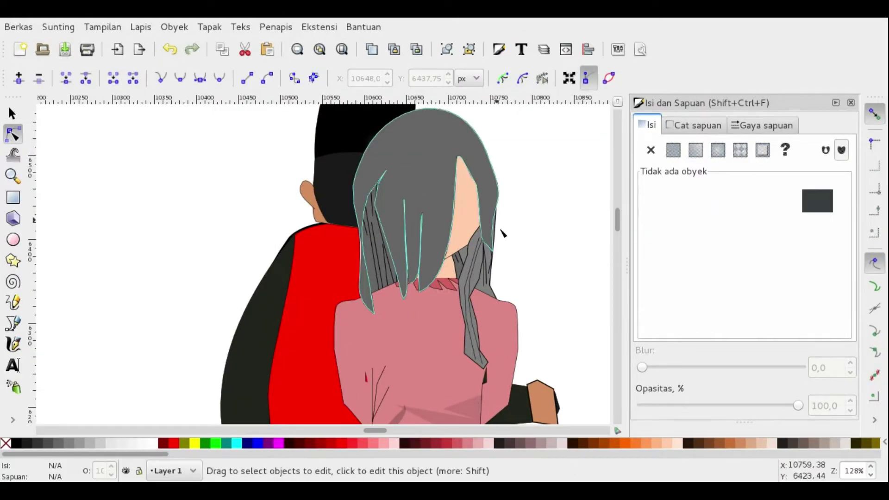
{"action": "left_click", "coordinate": [462, 228]}
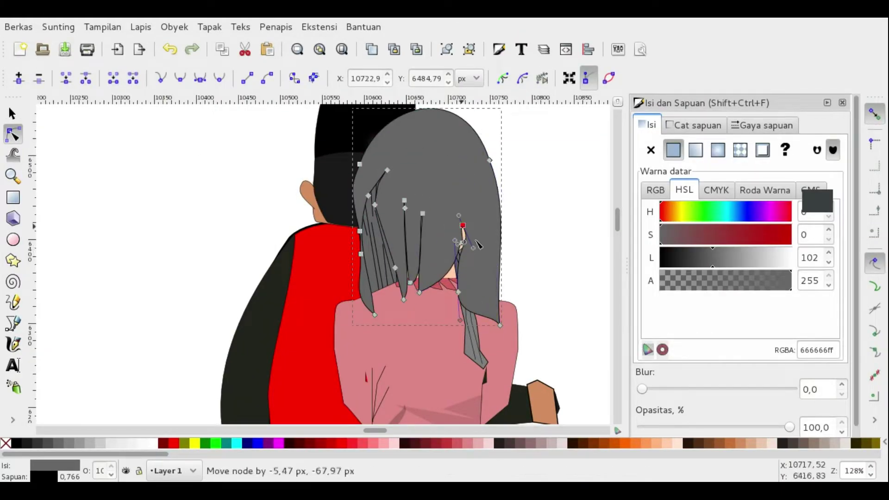
{"action": "left_click", "coordinate": [375, 315]}
{"action": "key", "text": "s"}
{"action": "left_click", "coordinate": [390, 268]}
{"action": "scroll", "coordinate": [389, 271], "scroll_direction": "up", "scroll_amount": 2, "text": "ctrl"}
{"action": "left_click", "coordinate": [358, 293]}
{"action": "key", "text": "Escape"}
{"action": "key", "text": "Tab"}
{"action": "key", "text": "Page_Up"}
Step: Select the woman's whole hair shape and display its nodes for editing
{"action": "left_click", "coordinate": [438, 230], "text": "shift"}
{"action": "scroll", "coordinate": [438, 229], "scroll_direction": "down", "scroll_amount": 3, "text": "ctrl"}
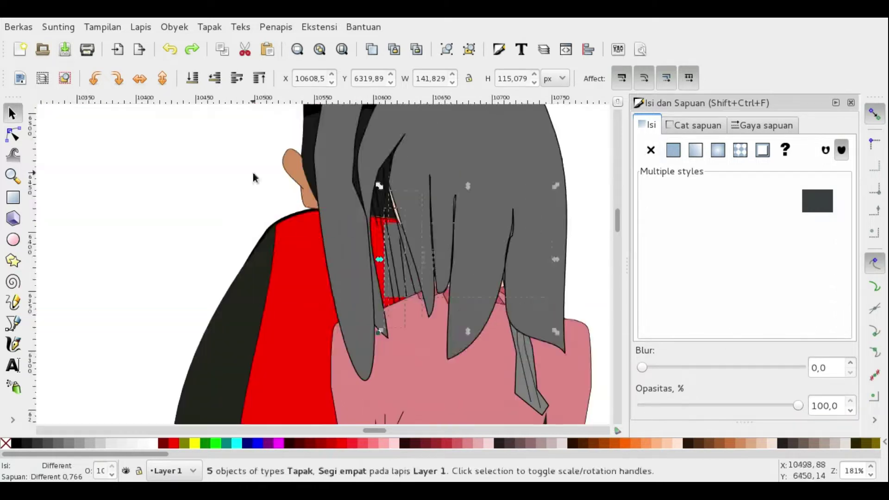
{"action": "scroll", "coordinate": [252, 177], "scroll_direction": "down", "scroll_amount": 3, "text": "ctrl"}
{"action": "key", "text": "Escape"}
{"action": "key", "text": "n"}
{"action": "left_click", "coordinate": [431, 268]}
{"action": "scroll", "coordinate": [444, 275], "scroll_direction": "up", "scroll_amount": 1, "text": "ctrl"}
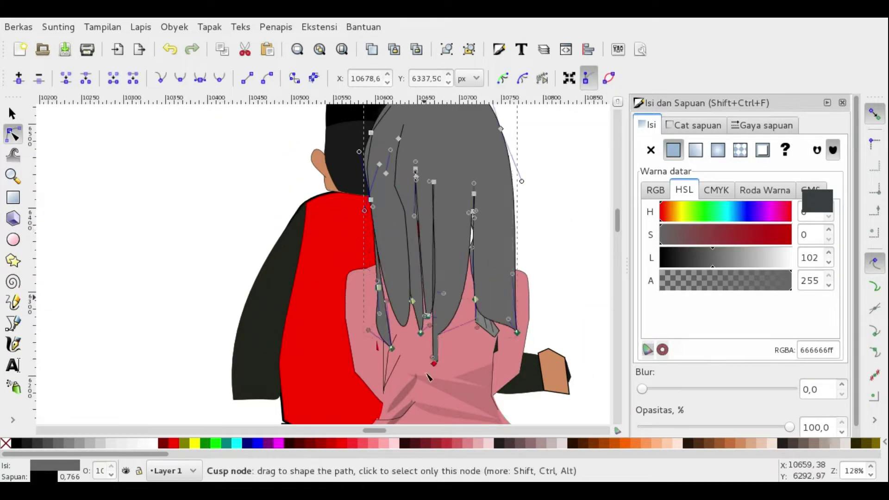
{"action": "key", "text": "Escape"}
{"action": "key", "text": "s"}
{"action": "left_click", "coordinate": [476, 228]}
{"action": "scroll", "coordinate": [477, 229], "scroll_direction": "up", "scroll_amount": 2, "text": "ctrl"}
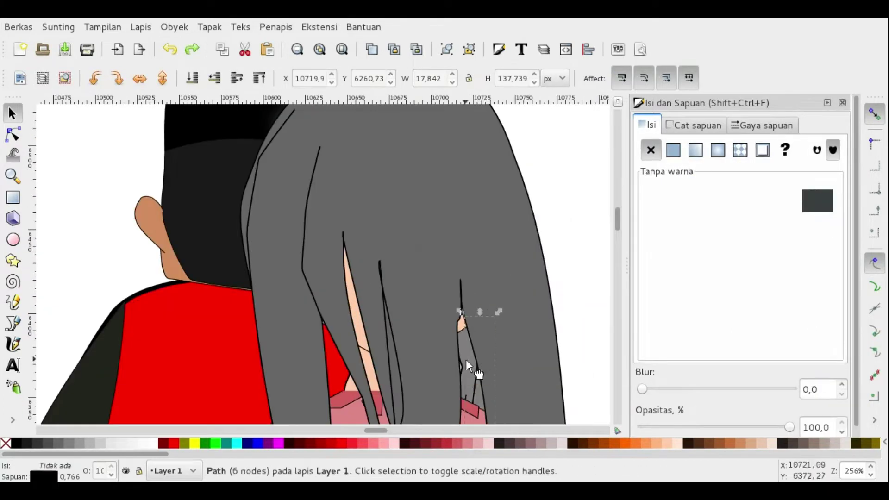
Step: Pull a hair strand tip down so the hair hangs over her back
{"action": "key", "text": "n"}
{"action": "scroll", "coordinate": [435, 209], "scroll_direction": "down", "scroll_amount": 1, "text": "ctrl"}
{"action": "left_click", "coordinate": [409, 226]}
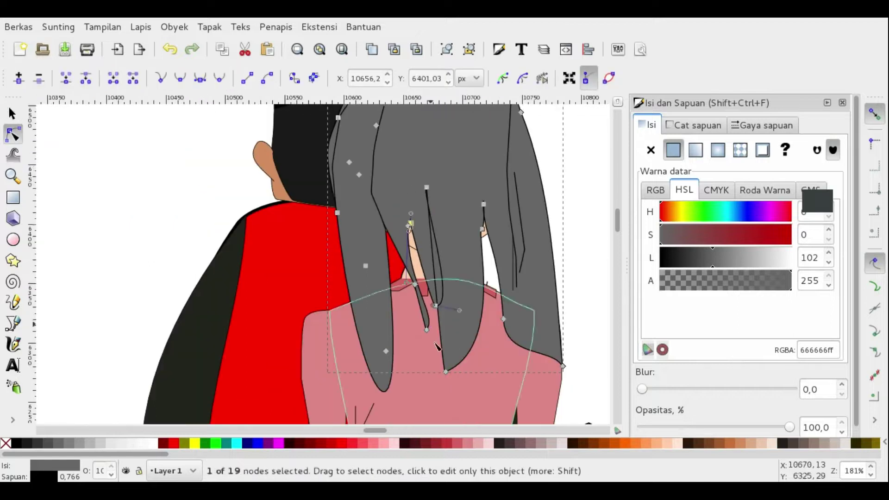
{"action": "scroll", "coordinate": [401, 324], "scroll_direction": "down", "scroll_amount": 3}
{"action": "key", "text": "ctrl+z"}
{"action": "key", "text": "ctrl+z"}
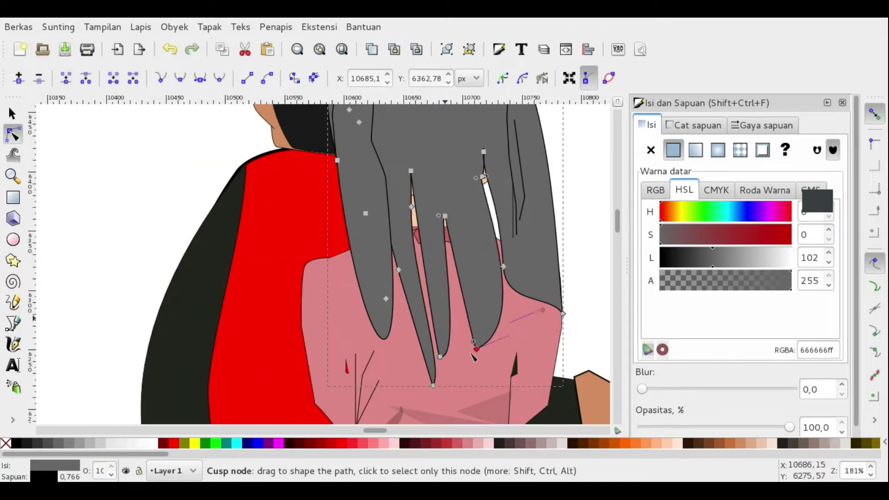
{"action": "scroll", "coordinate": [528, 263], "scroll_direction": "down", "scroll_amount": 2, "text": "ctrl"}
{"action": "scroll", "coordinate": [459, 197], "scroll_direction": "up", "scroll_amount": 2, "text": "ctrl"}
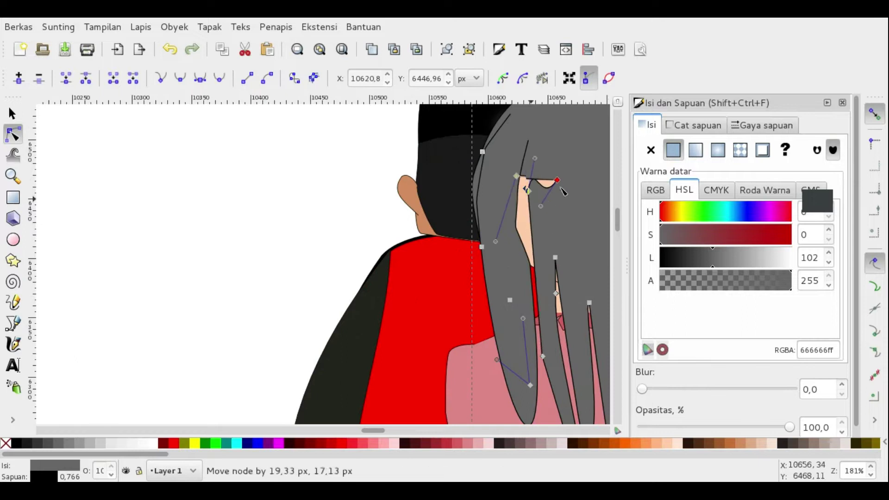
{"action": "scroll", "coordinate": [538, 263], "scroll_direction": "down", "scroll_amount": 5}
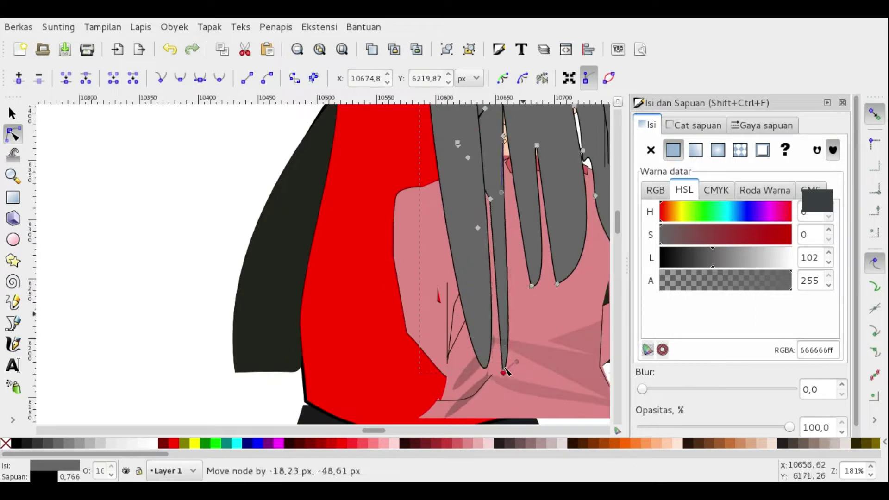
{"action": "left_click_drag", "start_coordinate": [507, 370], "coordinate": [497, 376]}
{"action": "left_click", "coordinate": [532, 372]}
{"action": "scroll", "coordinate": [533, 371], "scroll_direction": "down", "scroll_amount": 1, "text": "ctrl"}
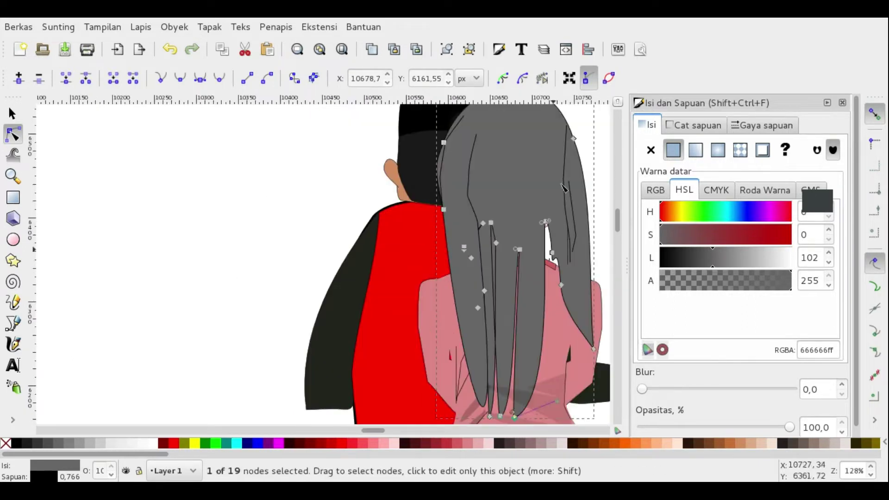
Step: Reselect the hair shape's nodes, then switch to the Bezier pen for strands
{"action": "key", "text": "s"}
{"action": "scroll", "coordinate": [518, 324], "scroll_direction": "down", "scroll_amount": 5}
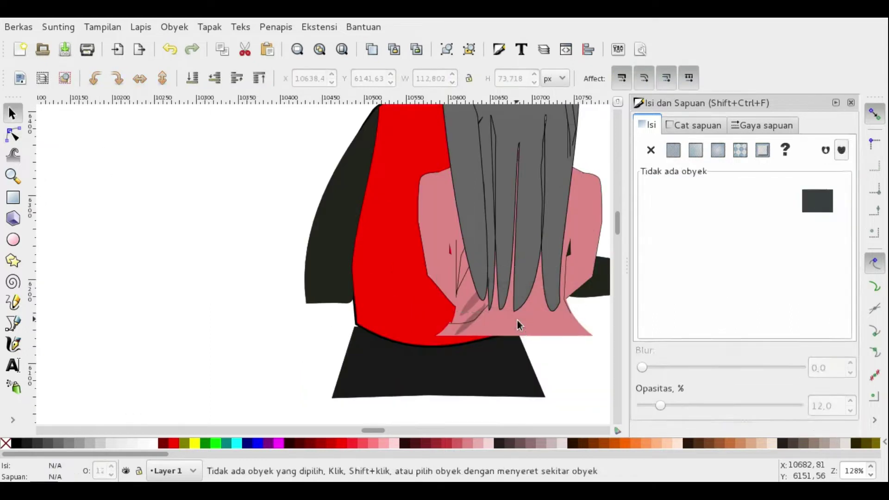
{"action": "scroll", "coordinate": [475, 321], "scroll_direction": "up", "scroll_amount": 4}
{"action": "key", "text": "n"}
{"action": "left_click", "coordinate": [528, 259]}
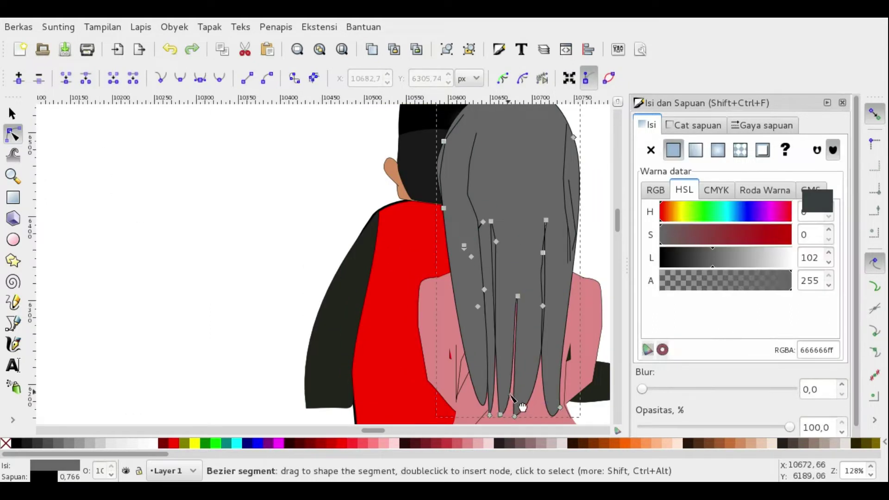
{"action": "scroll", "coordinate": [554, 421], "scroll_direction": "down", "scroll_amount": 5}
{"action": "key", "text": "b"}
{"action": "left_click", "coordinate": [555, 134]}
Step: Draw thin dark curved strand lines along the woman's grey hair
{"action": "double_click", "coordinate": [539, 311]}
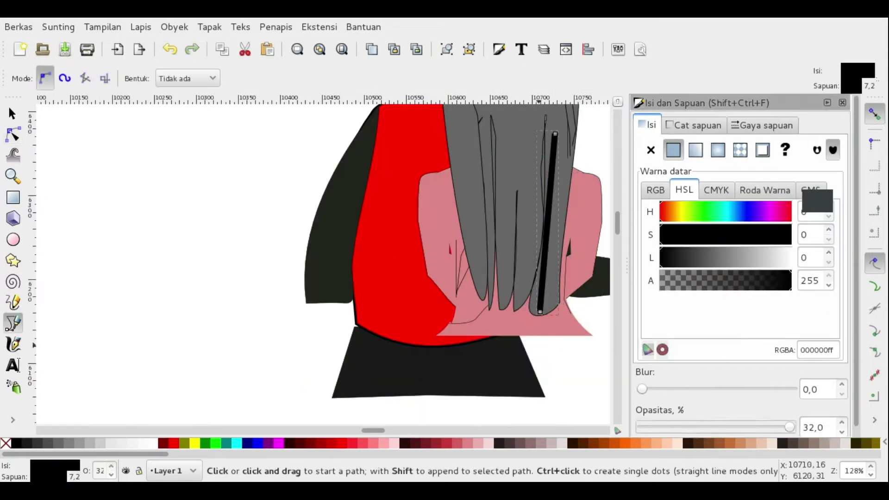
{"action": "left_click", "coordinate": [764, 125]}
{"action": "left_click", "coordinate": [520, 182]}
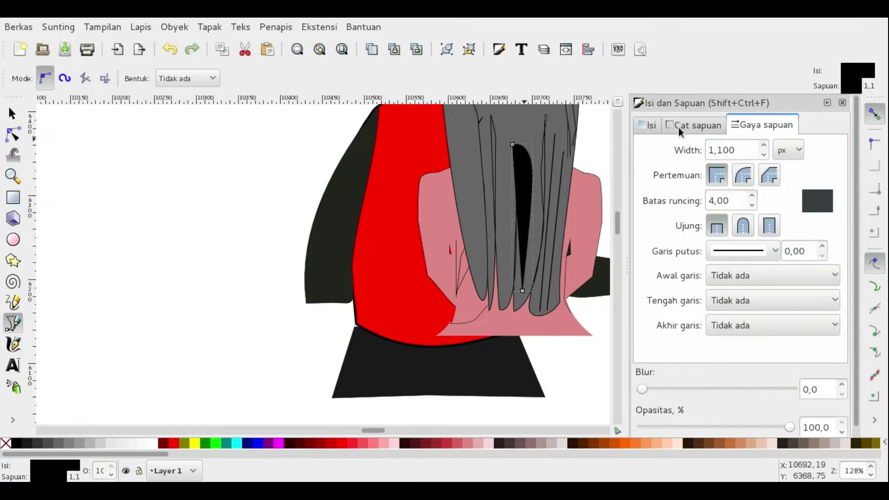
{"action": "scroll", "coordinate": [513, 195], "scroll_direction": "up", "scroll_amount": 4}
{"action": "left_click_drag", "start_coordinate": [509, 220], "coordinate": [502, 185]}
{"action": "scroll", "coordinate": [502, 131], "scroll_direction": "up", "scroll_amount": 3}
{"action": "double_click", "coordinate": [551, 254]}
{"action": "left_click", "coordinate": [543, 133]}
Step: Select the hair shape via its context menu and change its stacking order
{"action": "right_click", "coordinate": [482, 347]}
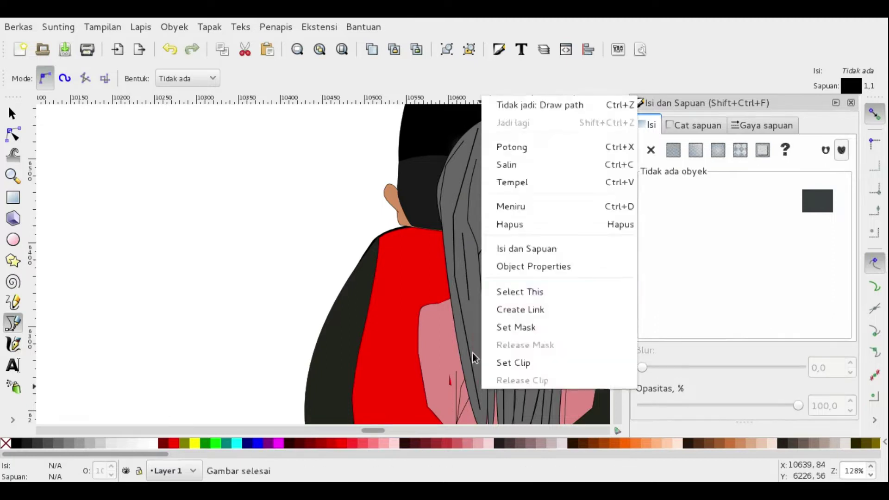
{"action": "left_click", "coordinate": [514, 289]}
{"action": "key", "text": "Page_Down"}
Step: Rotate the man's dark arm and hand upward and move them higher
{"action": "left_click", "coordinate": [259, 78]}
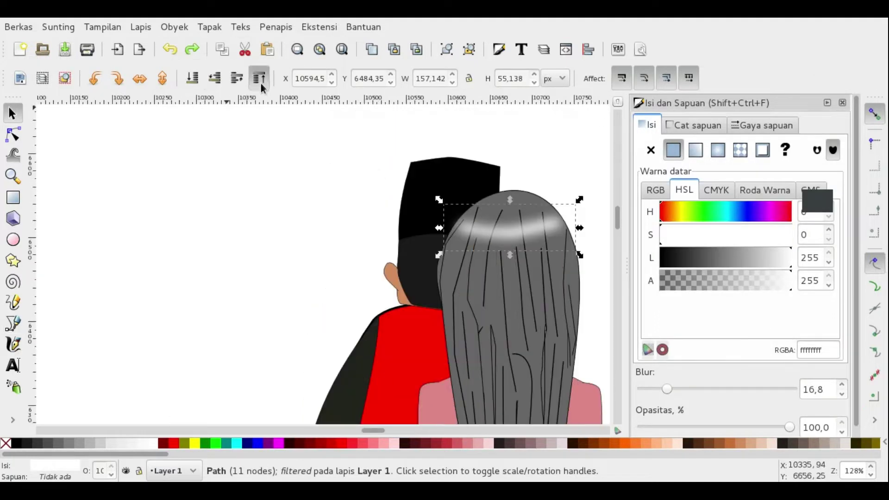
{"action": "scroll", "coordinate": [371, 262], "scroll_direction": "down", "scroll_amount": 2}
{"action": "left_click", "coordinate": [371, 261]}
{"action": "left_click", "coordinate": [362, 335]}
{"action": "left_click_drag", "start_coordinate": [363, 336], "coordinate": [394, 251]}
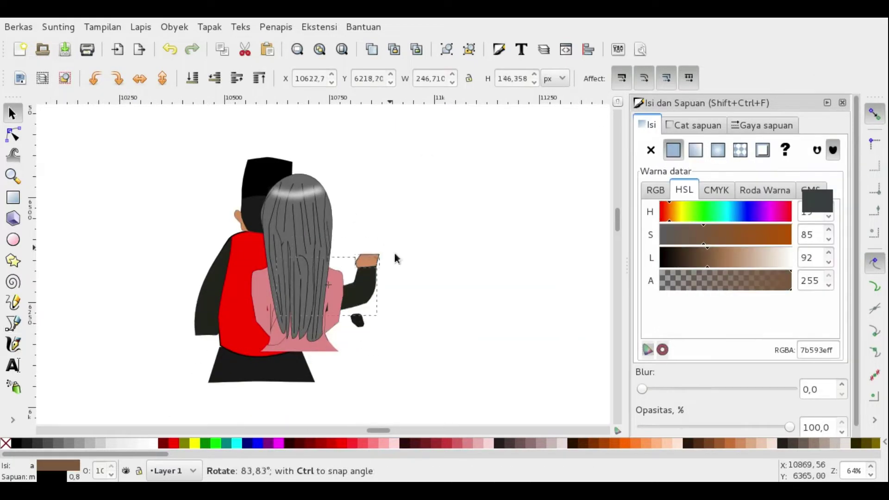
{"action": "mouse_move", "coordinate": [353, 273]}
{"action": "left_mouse_down"}
{"action": "mouse_move", "coordinate": [346, 249]}
{"action": "mouse_move", "coordinate": [318, 300]}
{"action": "left_mouse_up"}
Step: Drag the pink top's bottom nodes down to lengthen it
{"action": "key", "text": "n"}
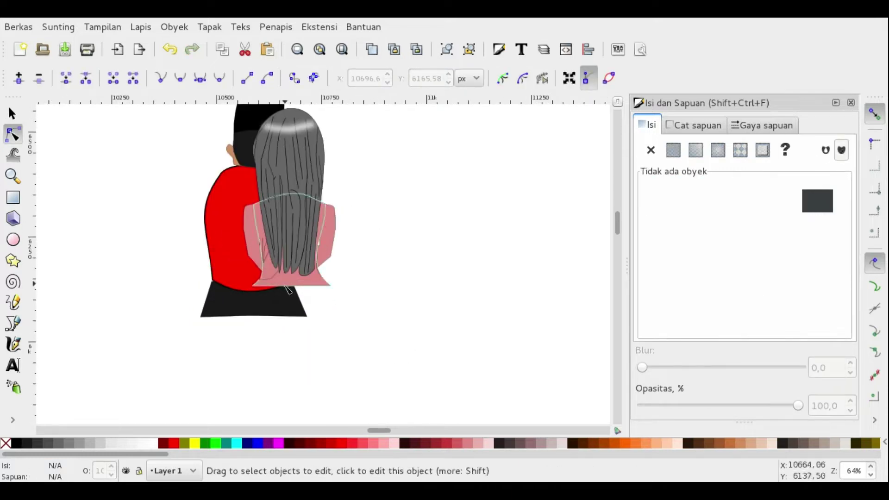
{"action": "left_click", "coordinate": [263, 306]}
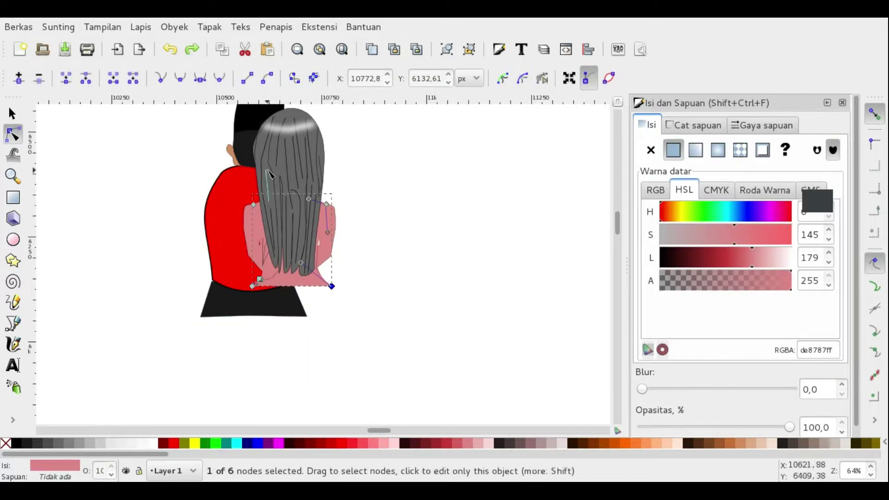
{"action": "left_click", "coordinate": [178, 51]}
{"action": "scroll", "coordinate": [282, 287], "scroll_direction": "up", "scroll_amount": 2}
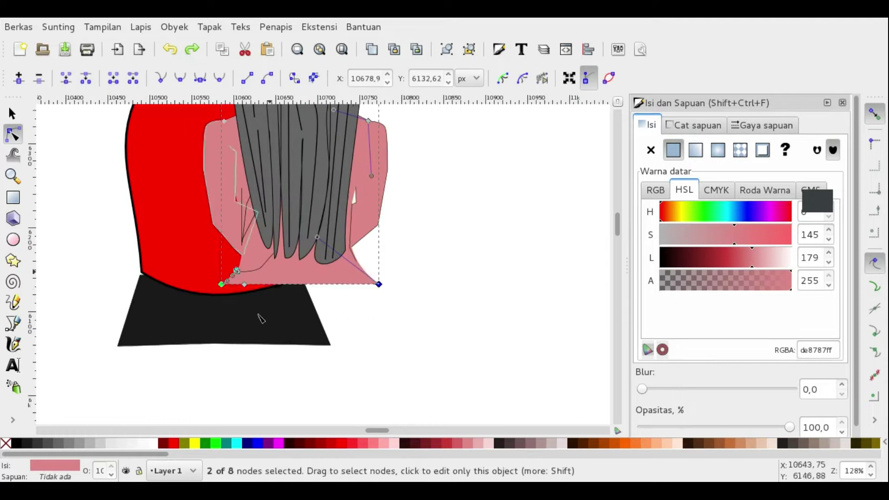
{"action": "left_click", "coordinate": [221, 284], "text": "shift"}
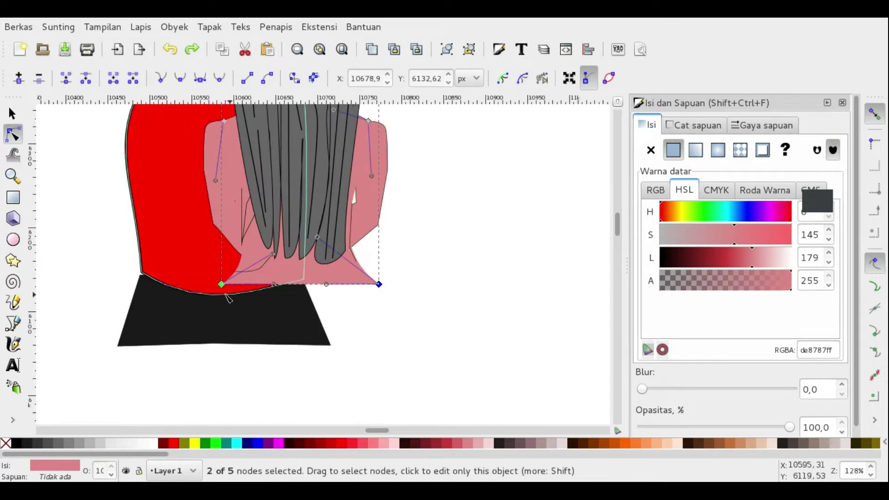
{"action": "left_click_drag", "start_coordinate": [221, 284], "coordinate": [221, 314]}
{"action": "key", "text": "minus"}
Step: Draw the darker pink flared skirt outline and a pleat line with the pen
{"action": "key", "text": "Escape"}
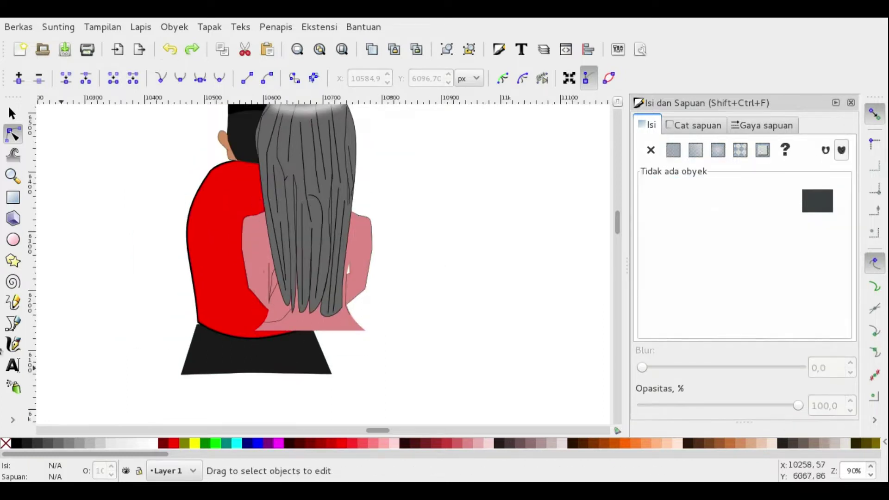
{"action": "key", "text": "b"}
{"action": "left_click", "coordinate": [257, 330]}
{"action": "left_click", "coordinate": [236, 372]}
{"action": "left_click", "coordinate": [257, 331]}
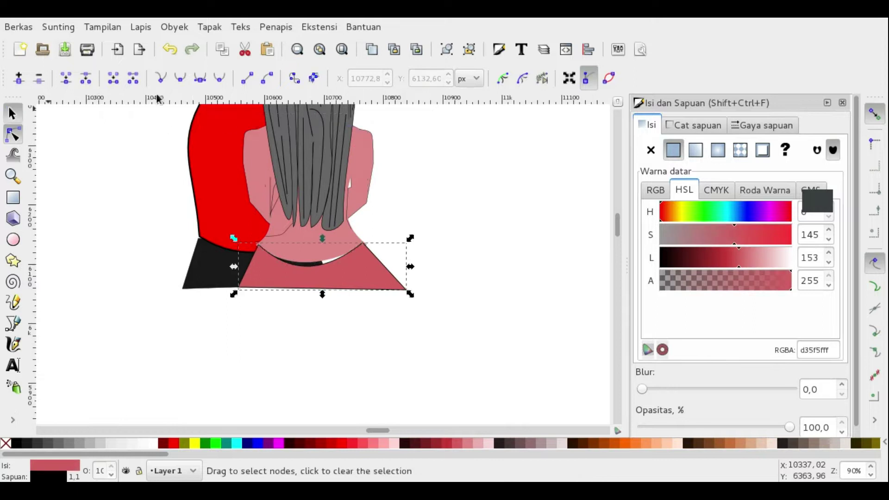
{"action": "key", "text": "b"}
{"action": "left_click", "coordinate": [258, 292]}
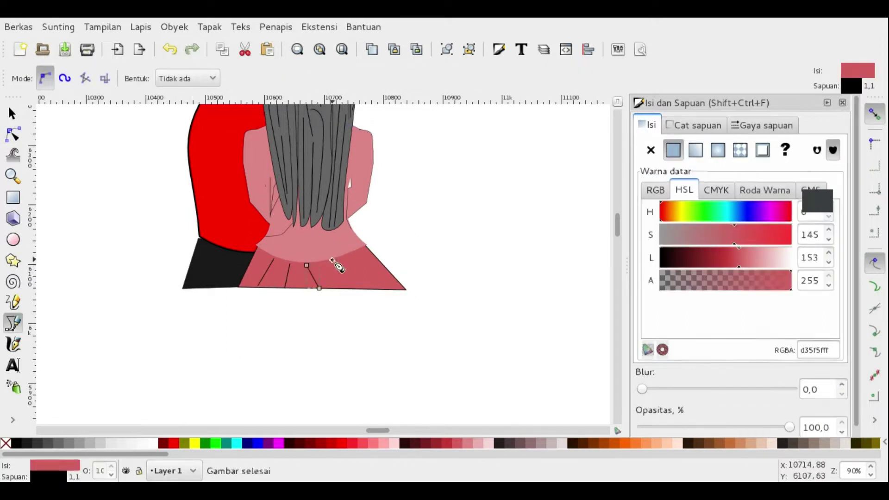
{"action": "key", "text": "minus"}
{"action": "scroll", "coordinate": [449, 269], "scroll_direction": "right", "scroll_amount": 3}
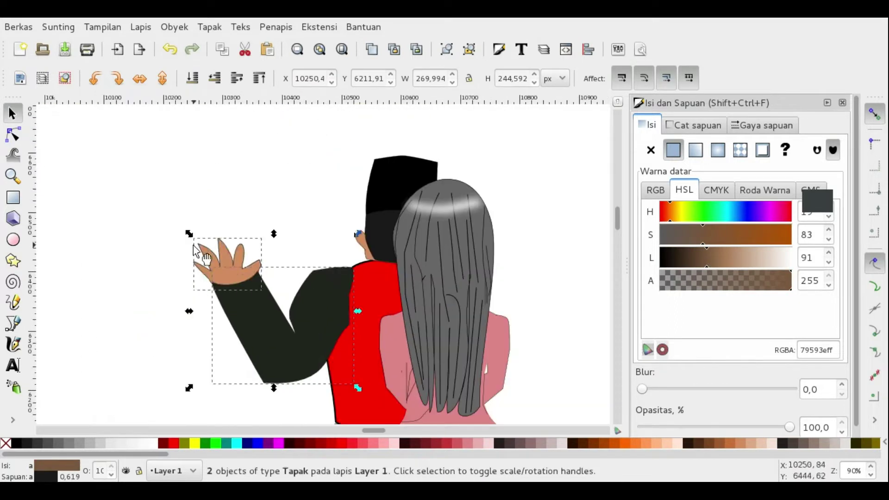
Step: Narrow the raised arm, move it toward the shoulder, and select the hand
{"action": "left_click_drag", "start_coordinate": [193, 245], "coordinate": [312, 366]}
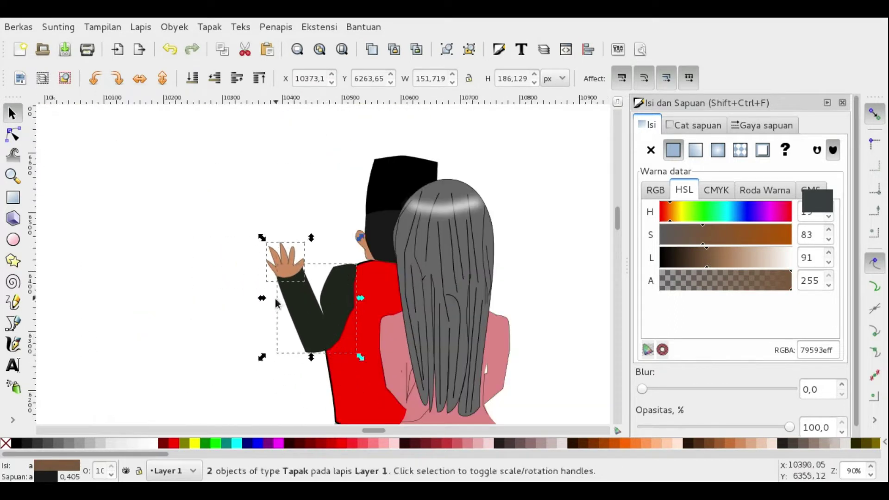
{"action": "key", "text": "n"}
{"action": "left_click", "coordinate": [248, 387]}
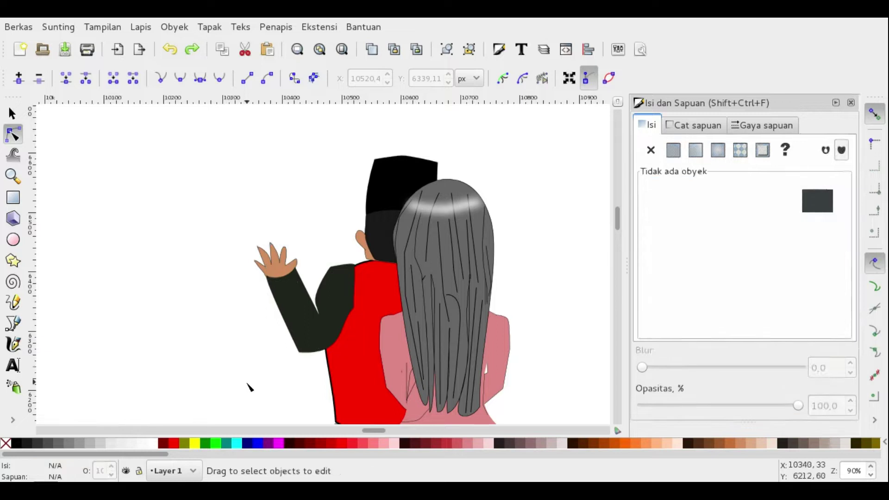
{"action": "key", "text": "s"}
{"action": "left_click", "coordinate": [264, 363]}
{"action": "key", "text": "Escape"}
{"action": "left_click", "coordinate": [222, 299]}
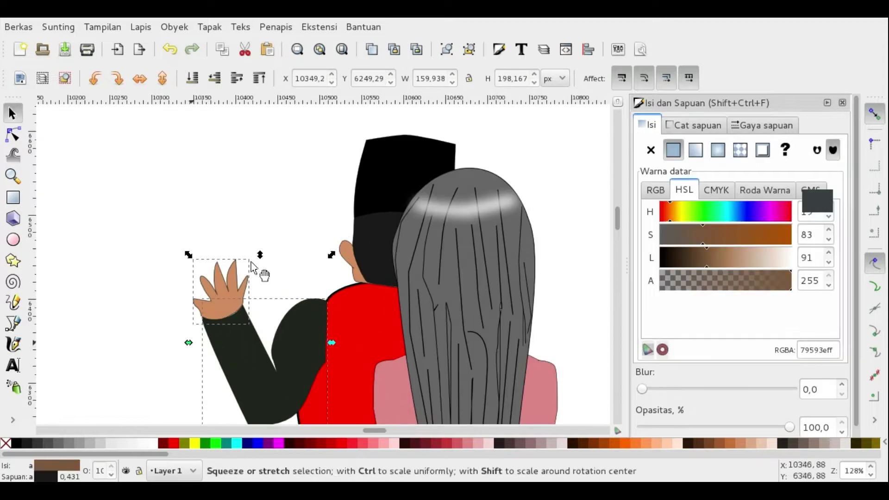
Step: Move the arm and hand onto the shoulder and tweak the arm's outline nodes
{"action": "left_click_drag", "start_coordinate": [490, 221], "coordinate": [492, 200]}
{"action": "double_click", "coordinate": [493, 204]}
{"action": "left_click", "coordinate": [257, 194]}
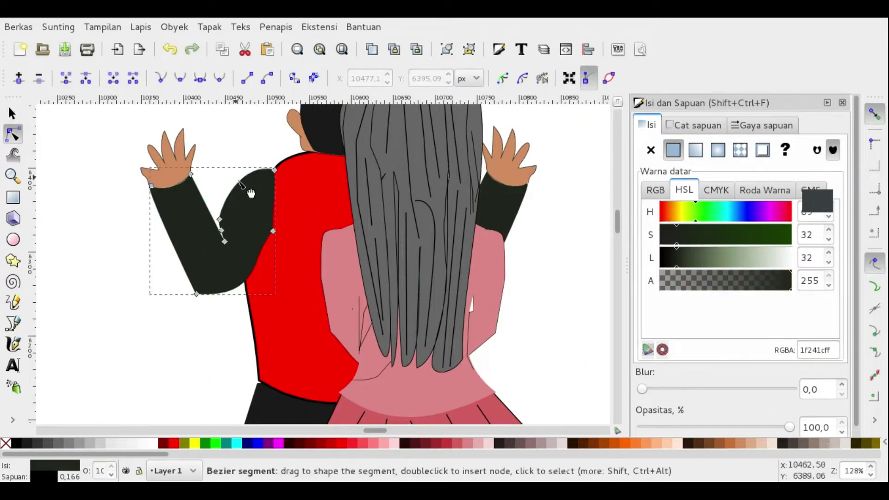
{"action": "key", "text": "Escape"}
{"action": "scroll", "coordinate": [257, 200], "scroll_direction": "down", "scroll_amount": 1}
{"action": "left_click_drag", "start_coordinate": [260, 221], "coordinate": [267, 221]}
{"action": "key", "text": "Escape"}
{"action": "left_click", "coordinate": [267, 221]}
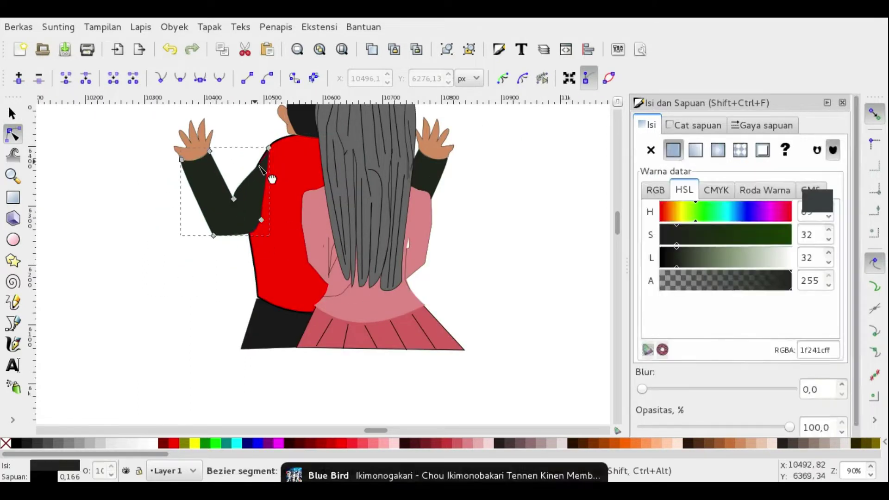
{"action": "key", "text": "Escape"}
{"action": "scroll", "coordinate": [458, 234], "scroll_direction": "down", "scroll_amount": 2}
{"action": "scroll", "coordinate": [189, 287], "scroll_direction": "up", "scroll_amount": 3}
{"action": "left_click", "coordinate": [190, 288]}
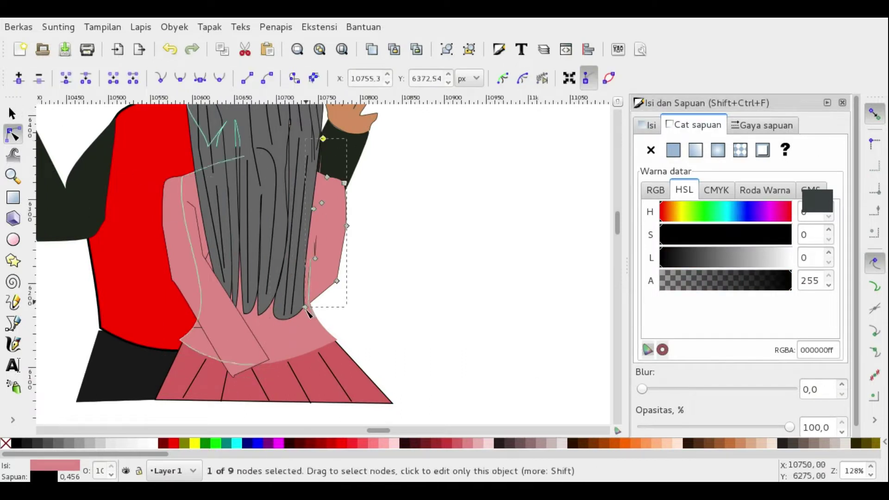
Step: Drag the pink sleeve's nodes into a rounded wedge reaching across the man's dark arm
{"action": "left_click_drag", "start_coordinate": [306, 309], "coordinate": [346, 207]}
{"action": "left_click_drag", "start_coordinate": [294, 278], "coordinate": [337, 353]}
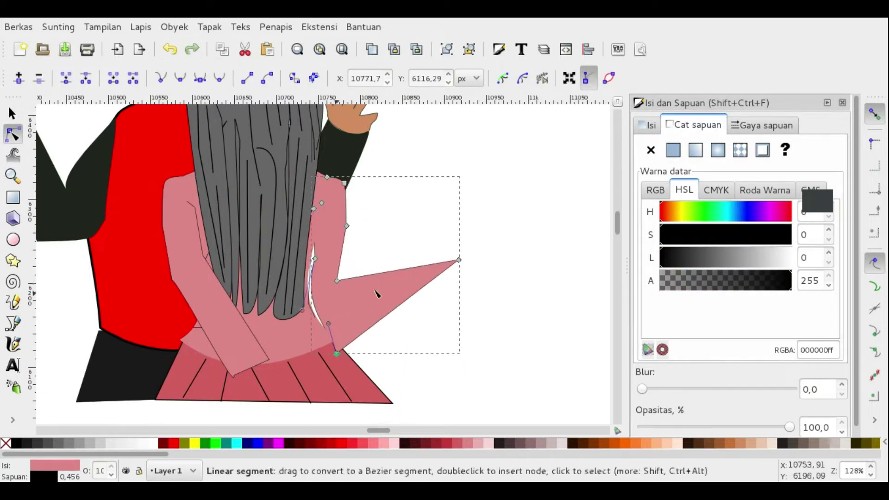
{"action": "left_click_drag", "start_coordinate": [374, 230], "coordinate": [367, 193]}
{"action": "left_click_drag", "start_coordinate": [446, 230], "coordinate": [389, 291]}
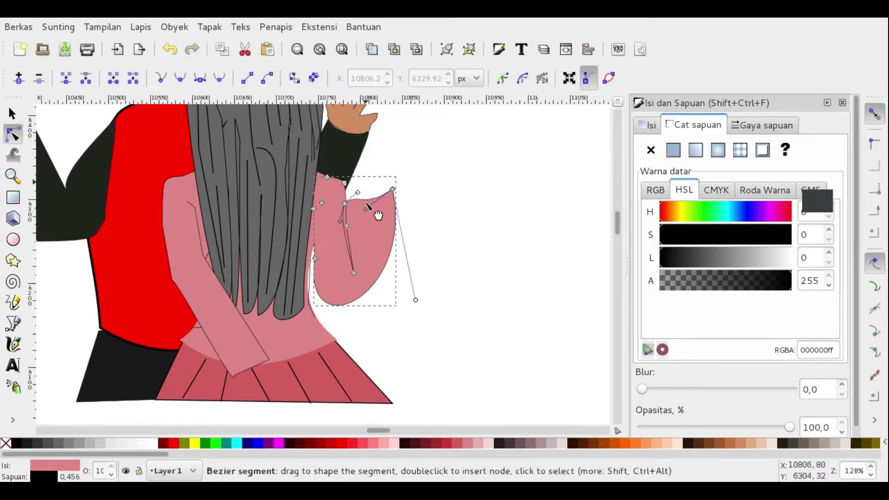
{"action": "key", "text": "Escape"}
{"action": "left_click", "coordinate": [356, 250]}
{"action": "mouse_move", "coordinate": [346, 200]}
{"action": "left_mouse_down"}
{"action": "mouse_move", "coordinate": [352, 231]}
{"action": "mouse_move", "coordinate": [364, 186]}
{"action": "left_mouse_up"}
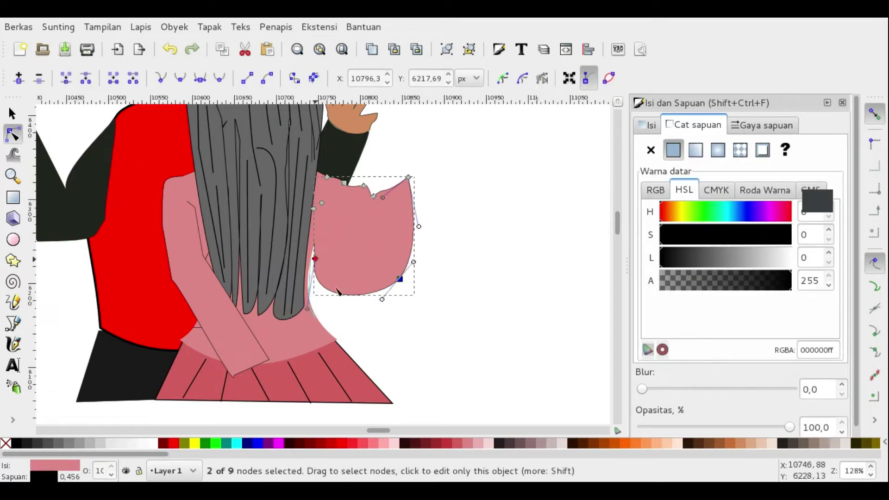
{"action": "left_click_drag", "start_coordinate": [367, 268], "coordinate": [363, 254]}
{"action": "scroll", "coordinate": [407, 273], "scroll_direction": "up", "scroll_amount": 1}
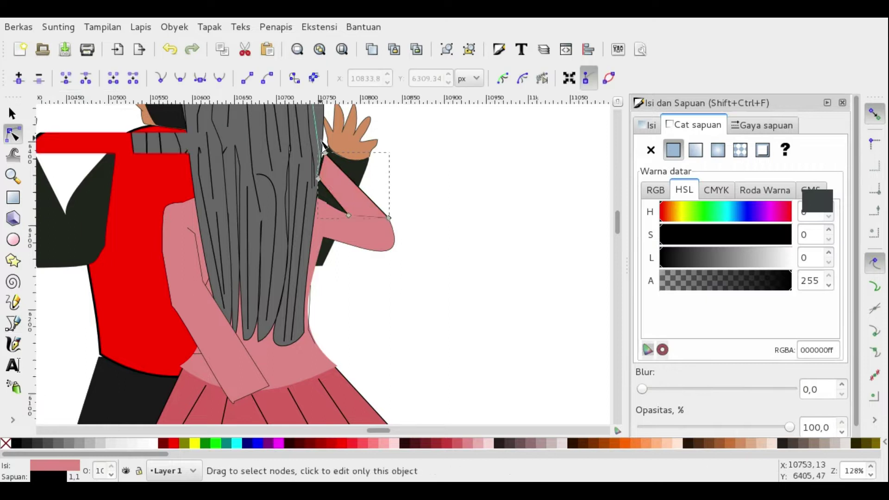
{"action": "scroll", "coordinate": [323, 148], "scroll_direction": "up", "scroll_amount": 2}
{"action": "left_click_drag", "start_coordinate": [326, 176], "coordinate": [318, 172]}
Step: Thin the sleeve's dark outline and raise the sleeve above the dark sleeve
{"action": "left_click", "coordinate": [762, 125]}
{"action": "left_click", "coordinate": [323, 182]}
{"action": "scroll", "coordinate": [415, 267], "scroll_direction": "down", "scroll_amount": 2}
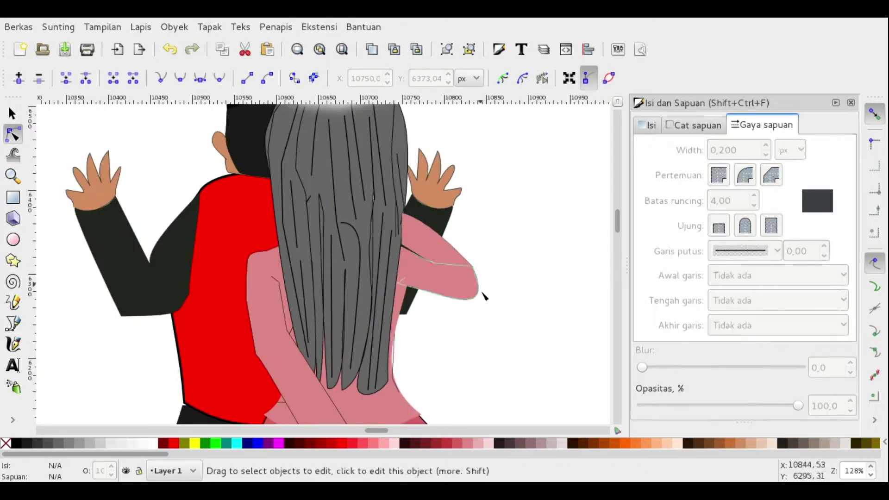
{"action": "scroll", "coordinate": [448, 293], "scroll_direction": "up", "scroll_amount": 1}
{"action": "key", "text": "s"}
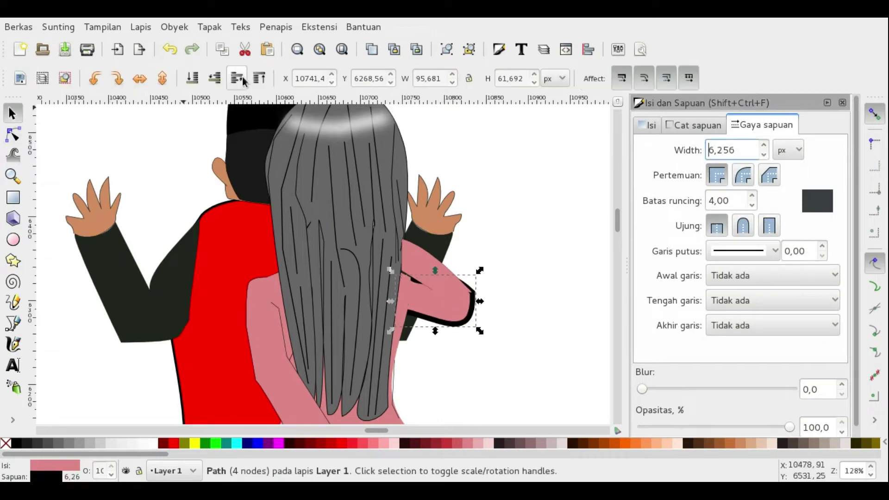
{"action": "left_click", "coordinate": [236, 82]}
{"action": "key", "text": "n"}
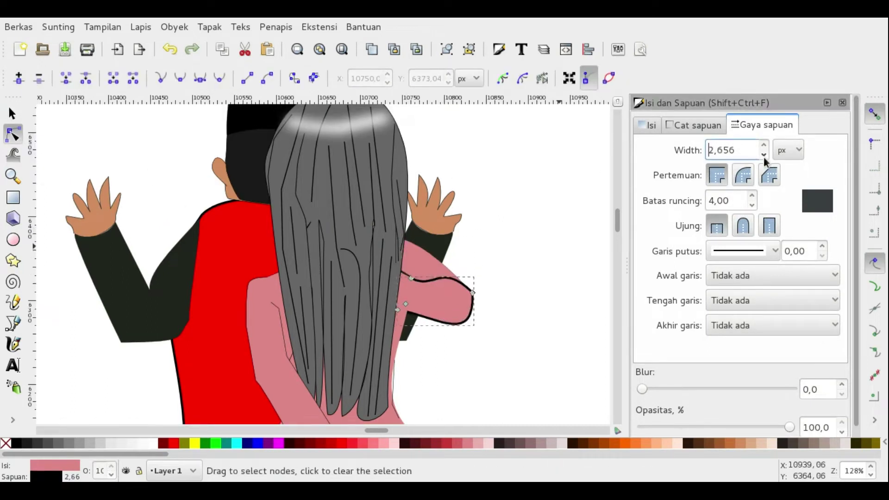
{"action": "left_click", "coordinate": [763, 154]}
Step: Stretch the pink sleeve's lower edge further right across the man's arm
{"action": "scroll", "coordinate": [372, 310], "scroll_direction": "up", "scroll_amount": 2}
{"action": "left_click", "coordinate": [338, 287]}
{"action": "left_click", "coordinate": [426, 226]}
{"action": "left_click", "coordinate": [345, 275]}
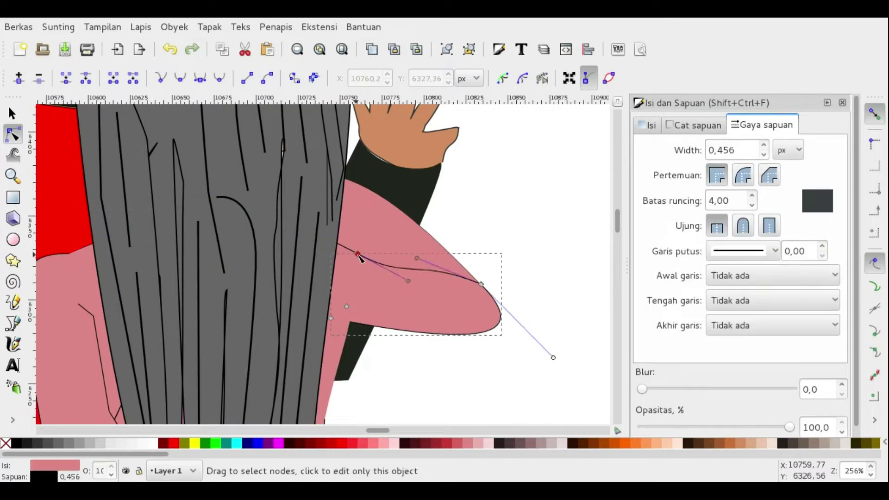
{"action": "scroll", "coordinate": [509, 324], "scroll_direction": "down", "scroll_amount": 4}
{"action": "scroll", "coordinate": [490, 337], "scroll_direction": "up", "scroll_amount": 2}
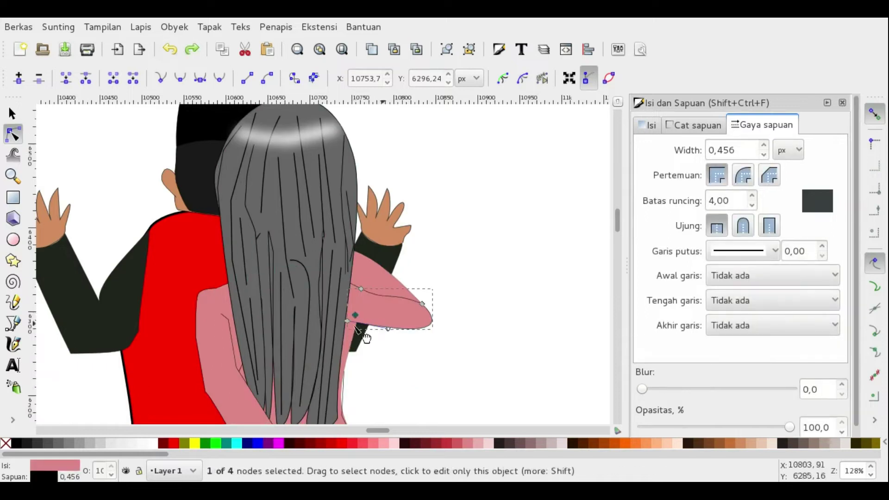
{"action": "left_click_drag", "start_coordinate": [355, 317], "coordinate": [456, 338]}
{"action": "left_click", "coordinate": [494, 291]}
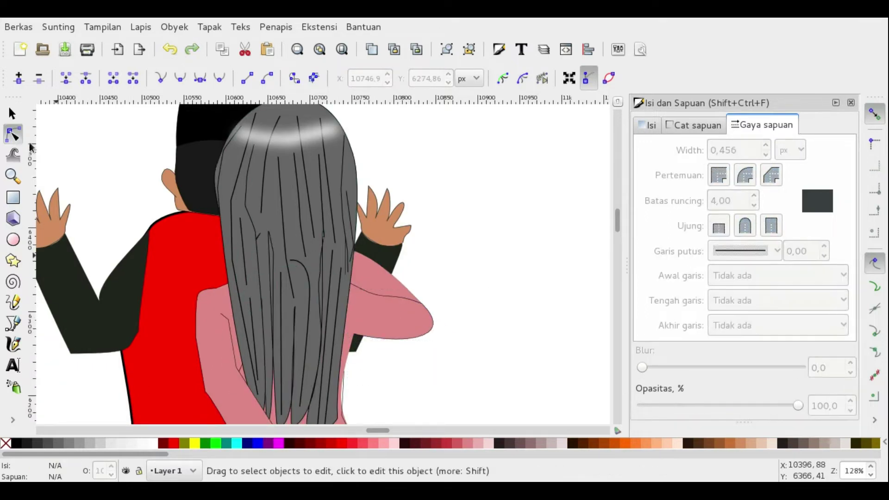
Step: Draw a translucent shadow shape on the sleeve and lower it beneath the hair
{"action": "key", "text": "b"}
{"action": "left_click", "coordinate": [343, 264]}
{"action": "double_click", "coordinate": [347, 283]}
{"action": "left_click", "coordinate": [16, 443]}
{"action": "key", "text": "n"}
{"action": "scroll", "coordinate": [348, 283], "scroll_direction": "up", "scroll_amount": 2}
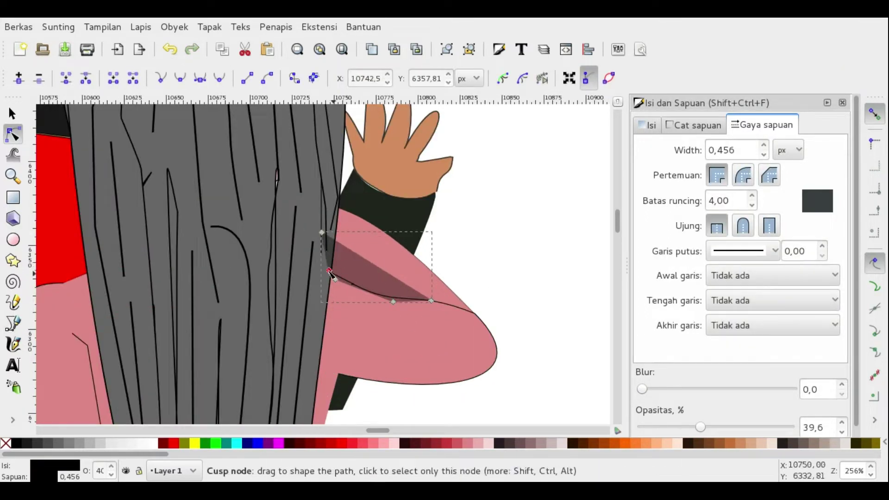
{"action": "key", "text": "s"}
{"action": "key", "text": "Page_Down"}
{"action": "key", "text": "Page_Down"}
{"action": "scroll", "coordinate": [503, 278], "scroll_direction": "down", "scroll_amount": 1}
{"action": "key", "text": "n"}
{"action": "key", "text": "Escape"}
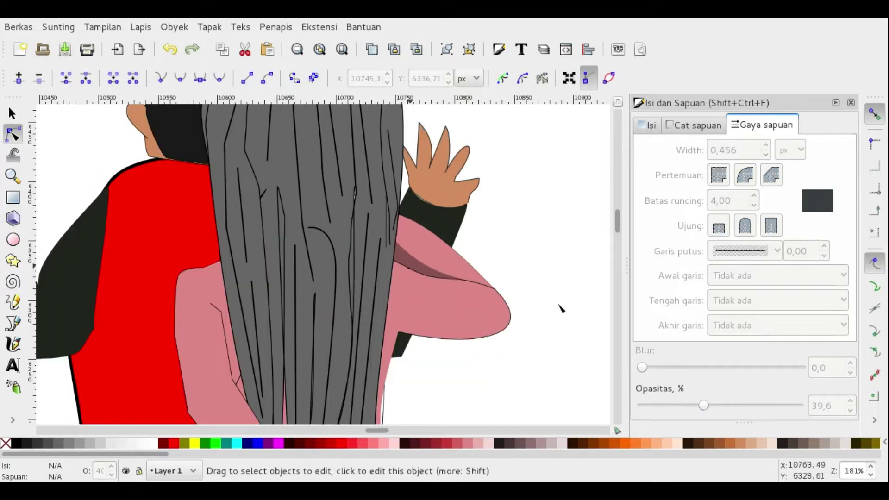
Step: Select the pink sleeve and pick a node on its outline
{"action": "scroll", "coordinate": [561, 309], "scroll_direction": "down", "scroll_amount": 3}
{"action": "left_click", "coordinate": [504, 301]}
{"action": "left_click", "coordinate": [570, 321]}
{"action": "scroll", "coordinate": [539, 319], "scroll_direction": "up", "scroll_amount": 3}
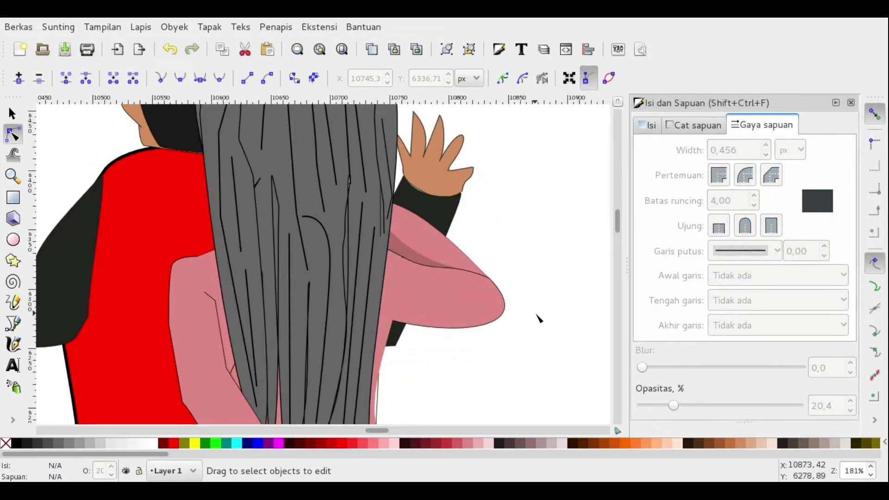
{"action": "left_click", "coordinate": [469, 279]}
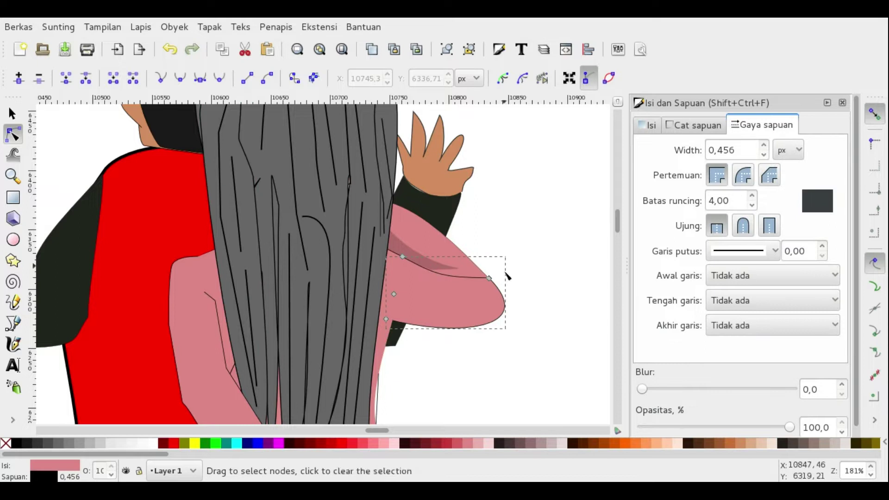
{"action": "left_click", "coordinate": [489, 278]}
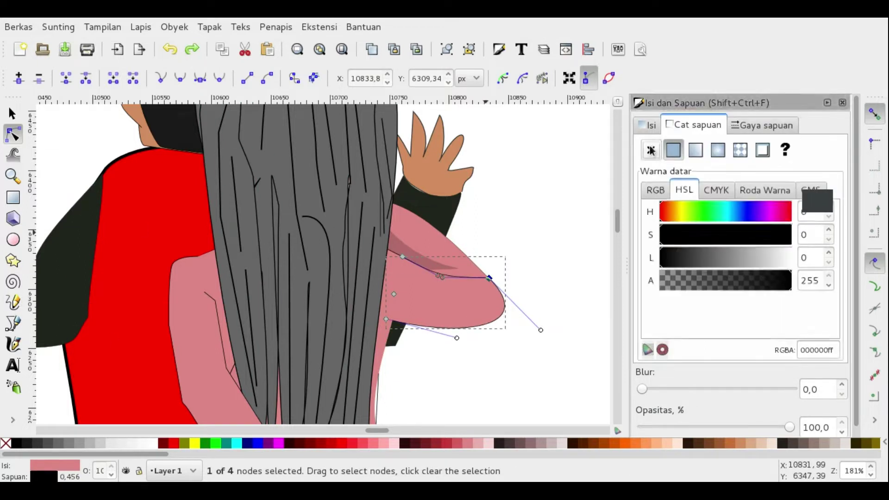
{"action": "left_click", "coordinate": [512, 235]}
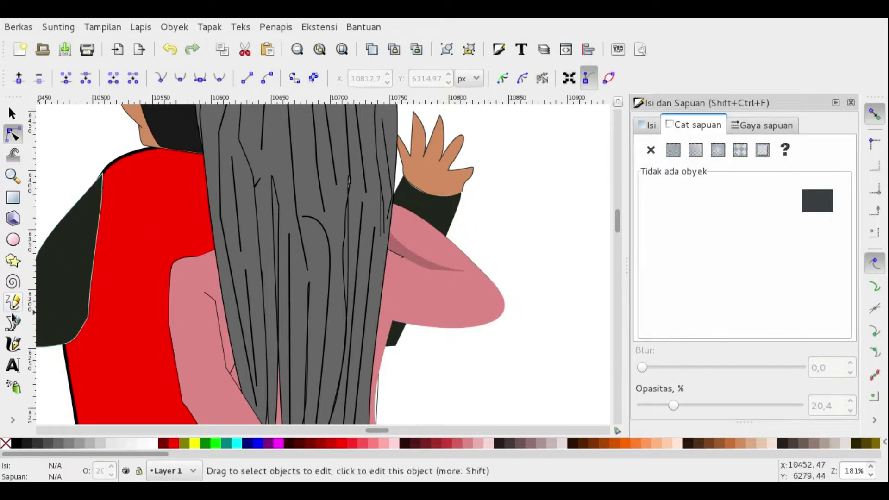
Step: Draw trial crease marks across the pink sleeve with the Bezier tool
{"action": "key", "text": "b"}
{"action": "key", "text": "Return"}
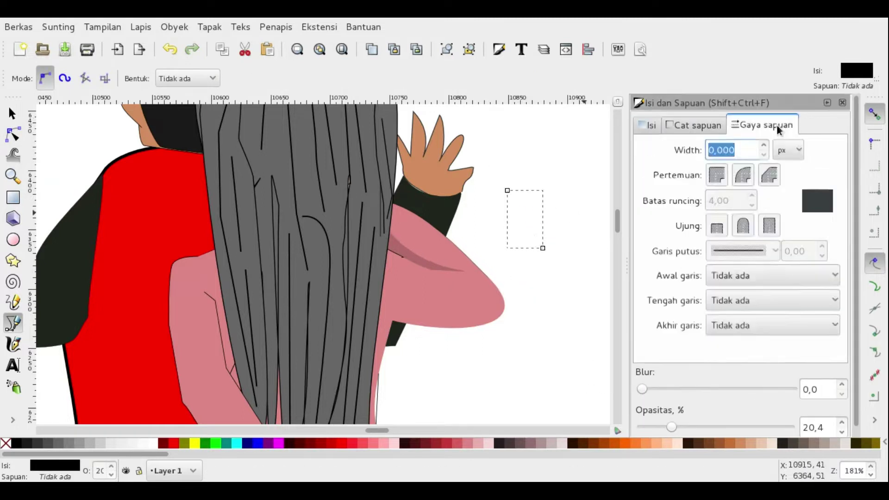
{"action": "key", "text": "s"}
{"action": "left_click_drag", "start_coordinate": [537, 222], "coordinate": [479, 290]}
{"action": "scroll", "coordinate": [479, 289], "scroll_direction": "up", "scroll_amount": 5}
{"action": "key", "text": "b"}
{"action": "key", "text": "ctrl+shift+v"}
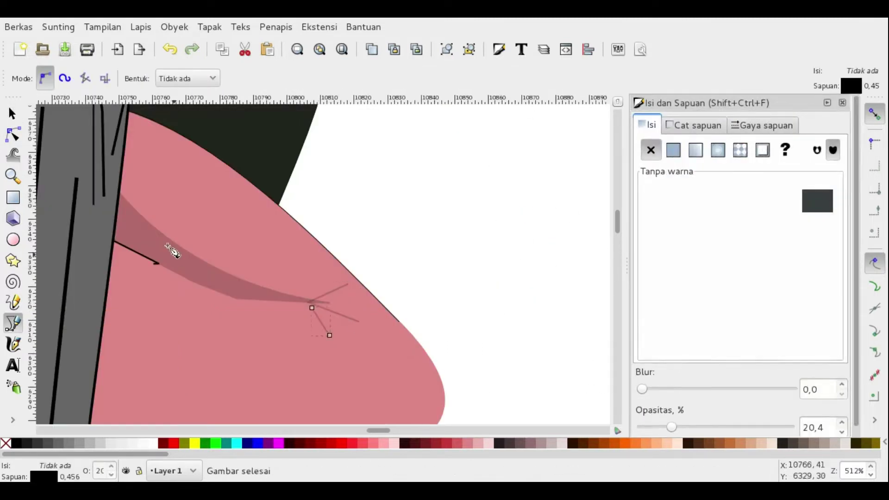
{"action": "key", "text": "s"}
Step: Delete the trial crease strokes from the sleeve
{"action": "left_click", "coordinate": [357, 359]}
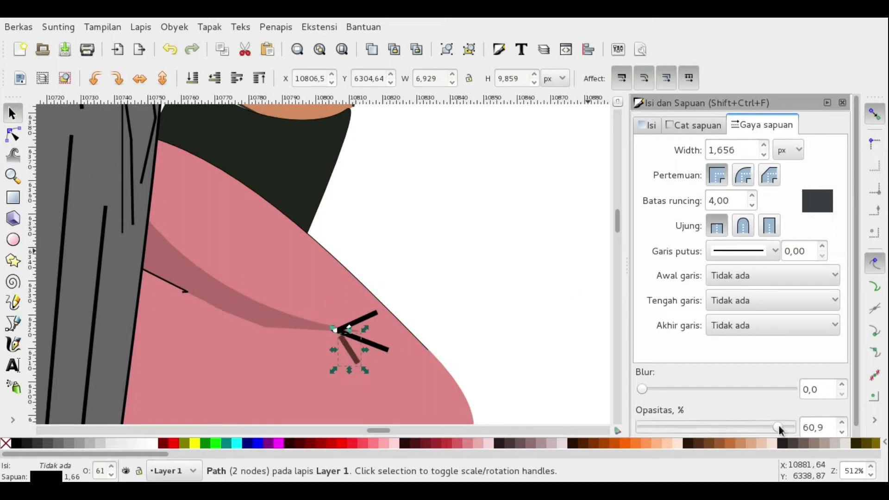
{"action": "key", "text": "n"}
{"action": "scroll", "coordinate": [512, 301], "scroll_direction": "down", "scroll_amount": 2, "text": "ctrl"}
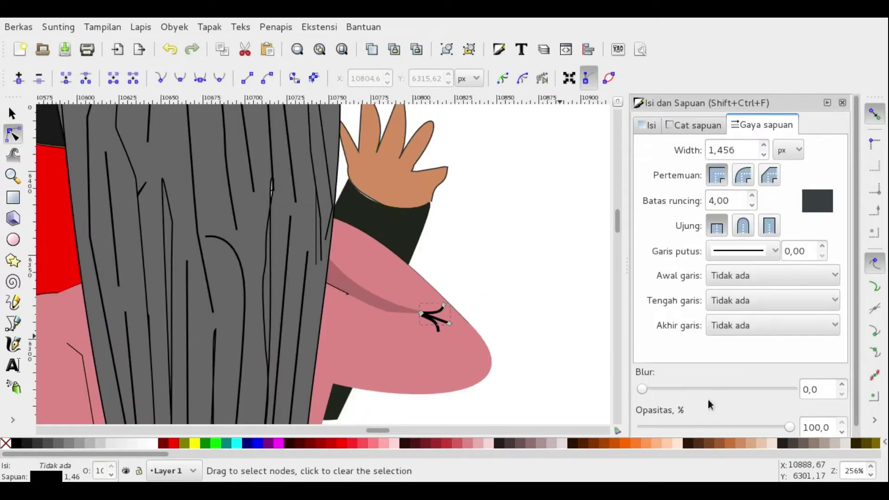
{"action": "key", "text": "Escape"}
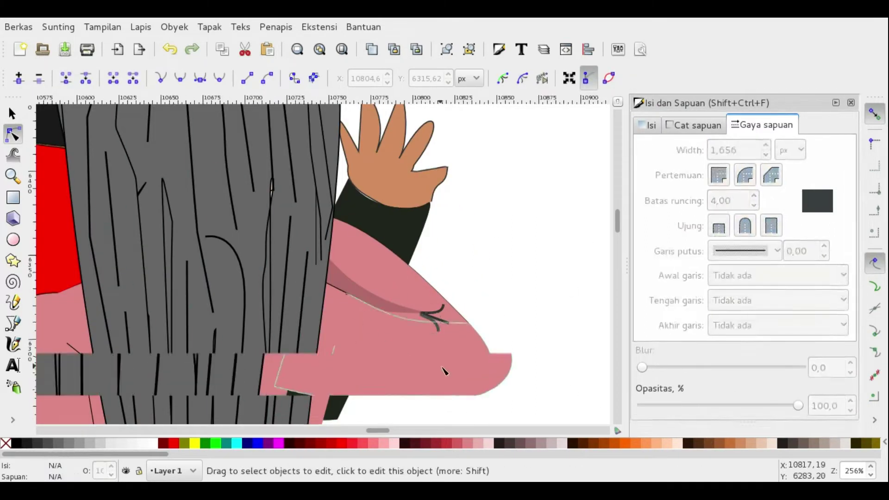
{"action": "scroll", "coordinate": [449, 226], "scroll_direction": "up", "scroll_amount": 1, "text": "ctrl"}
{"action": "key", "text": "s"}
{"action": "left_click", "coordinate": [546, 295]}
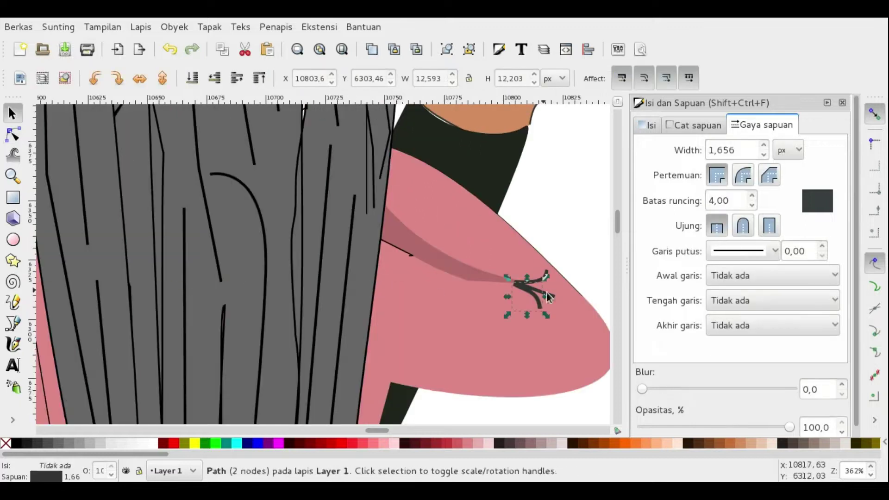
{"action": "key", "text": "Delete"}
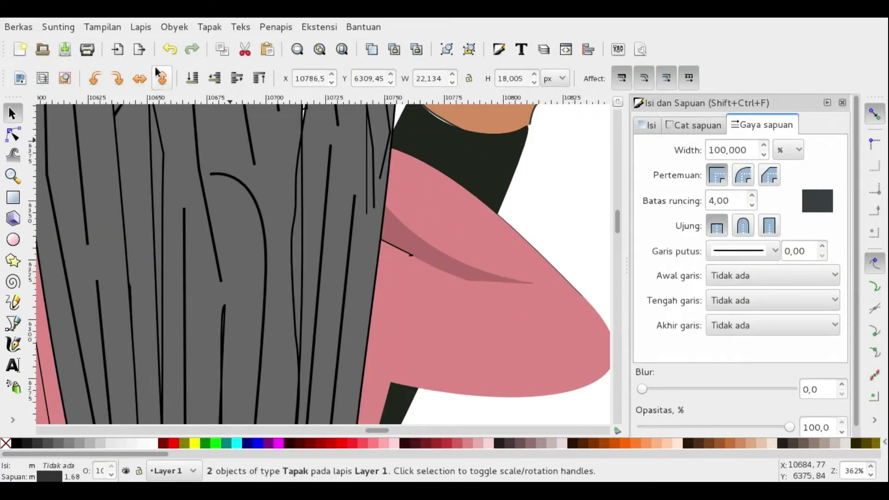
{"action": "scroll", "coordinate": [456, 316], "scroll_direction": "down", "scroll_amount": 1, "text": "ctrl"}
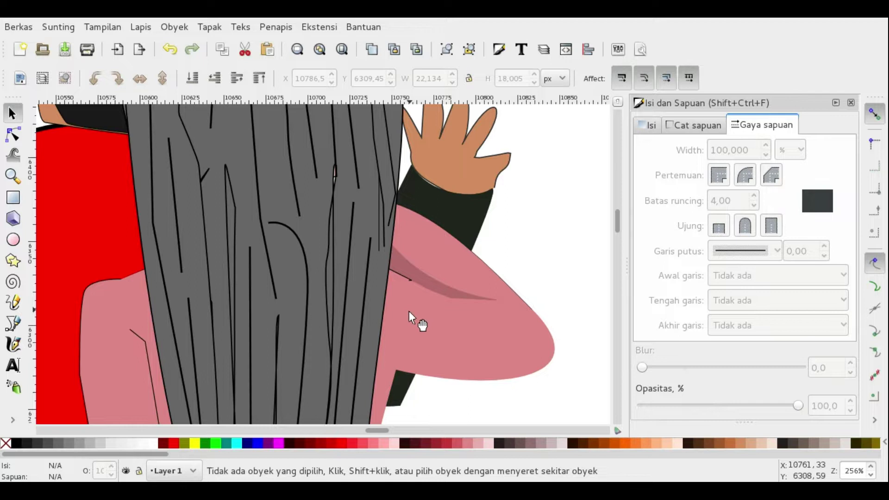
Step: Remove a node from the translucent shadow path, then undo that change
{"action": "key", "text": "n"}
{"action": "left_click", "coordinate": [409, 311]}
{"action": "scroll", "coordinate": [495, 354], "scroll_direction": "down", "scroll_amount": 4}
{"action": "left_click", "coordinate": [462, 211]}
{"action": "left_click", "coordinate": [479, 227]}
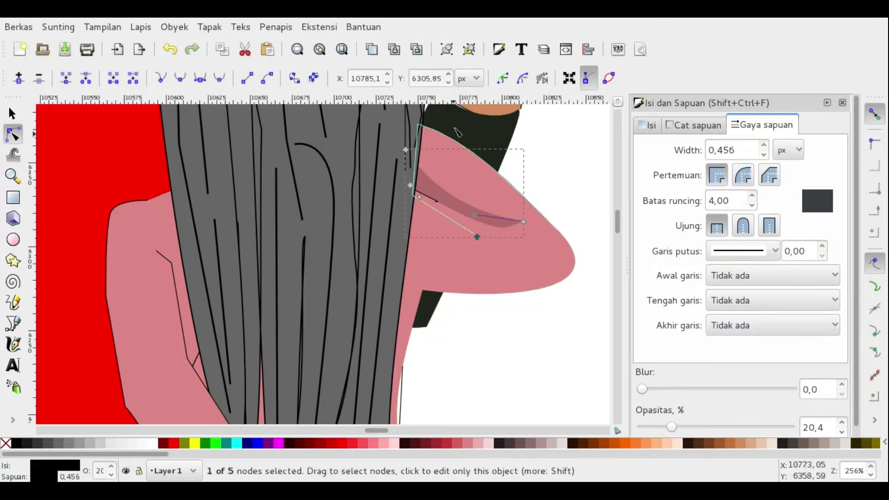
{"action": "key", "text": "Delete"}
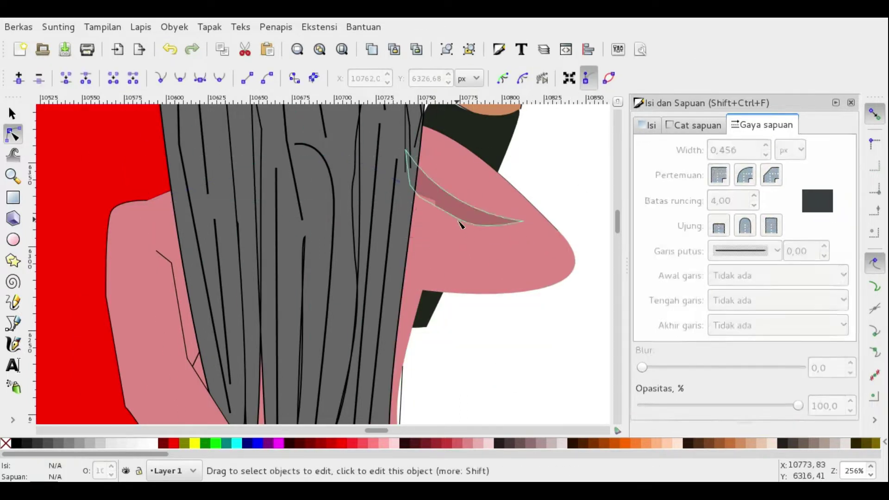
{"action": "key", "text": "s"}
{"action": "scroll", "coordinate": [548, 179], "scroll_direction": "down", "scroll_amount": 1, "text": "ctrl"}
{"action": "left_click", "coordinate": [548, 179]}
{"action": "left_click", "coordinate": [160, 51]}
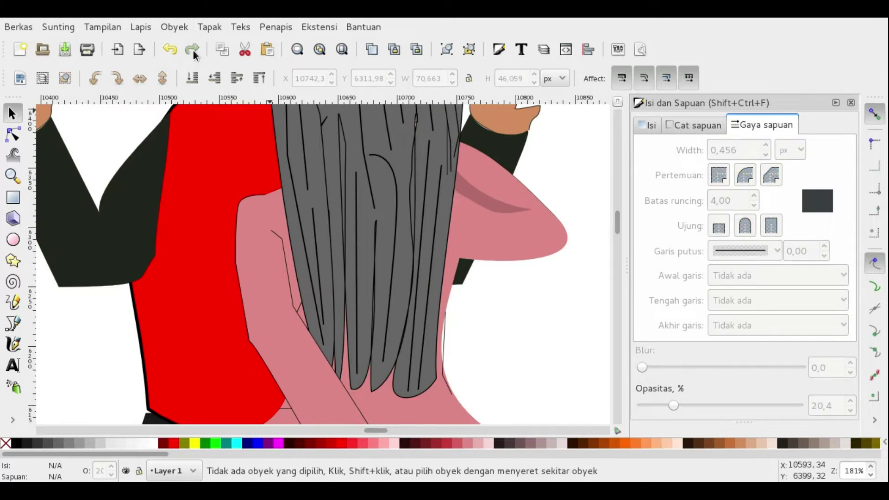
{"action": "scroll", "coordinate": [488, 196], "scroll_direction": "down", "scroll_amount": 1, "text": "ctrl"}
{"action": "scroll", "coordinate": [488, 195], "scroll_direction": "up", "scroll_amount": 2, "text": "ctrl"}
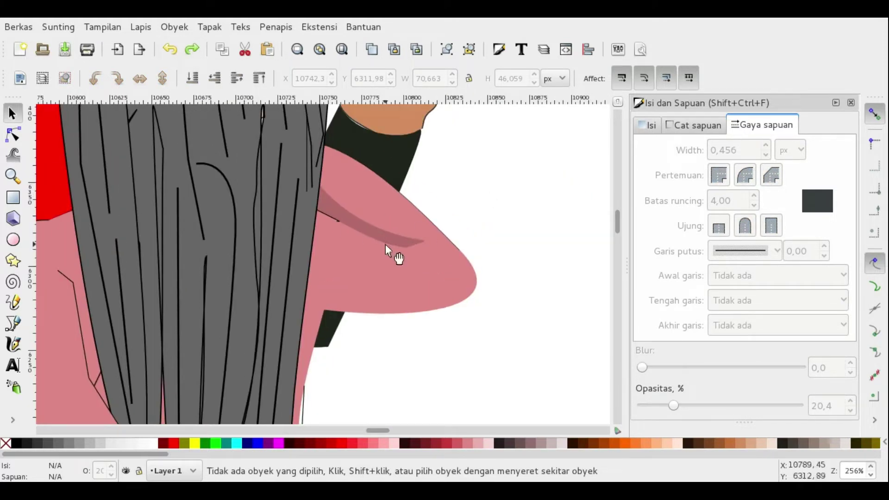
Step: Give the sleeve outline a solid colour, then zoom out to the whole figure
{"action": "left_click", "coordinate": [315, 274]}
{"action": "left_click", "coordinate": [673, 150]}
{"action": "scroll", "coordinate": [340, 277], "scroll_direction": "down", "scroll_amount": 1, "text": "ctrl"}
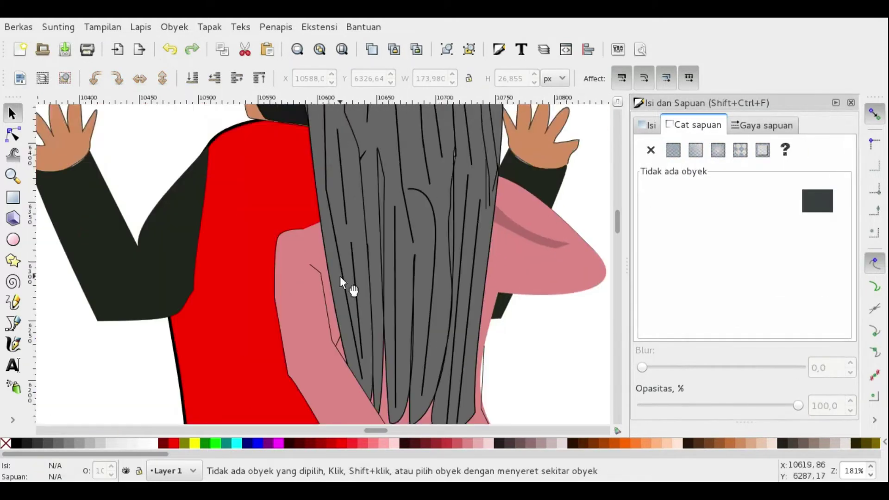
{"action": "key", "text": "n"}
{"action": "left_click", "coordinate": [507, 254]}
{"action": "scroll", "coordinate": [563, 268], "scroll_direction": "down", "scroll_amount": 2, "text": "ctrl"}
{"action": "key", "text": "Escape"}
Step: Trace an outline around the clenched hand with a new bezier path
{"action": "key", "text": "b"}
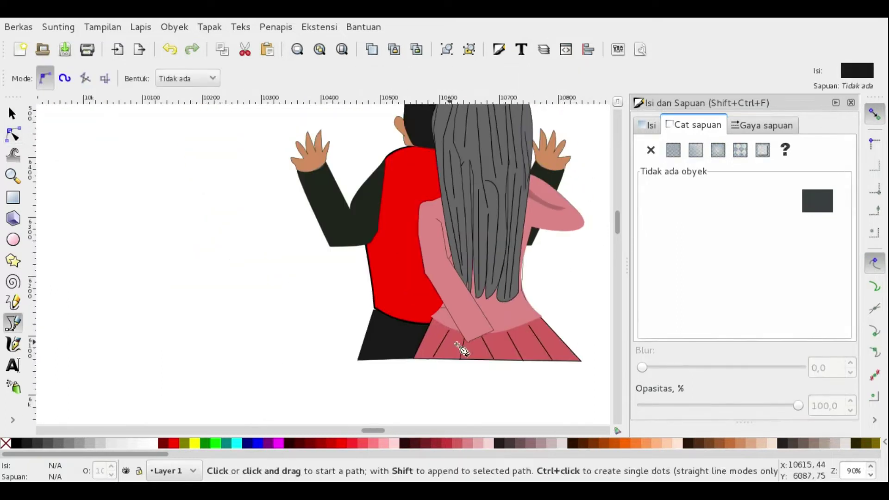
{"action": "key", "text": "Return"}
{"action": "key", "text": "d"}
{"action": "scroll", "coordinate": [500, 273], "scroll_direction": "down", "scroll_amount": 2, "text": "ctrl"}
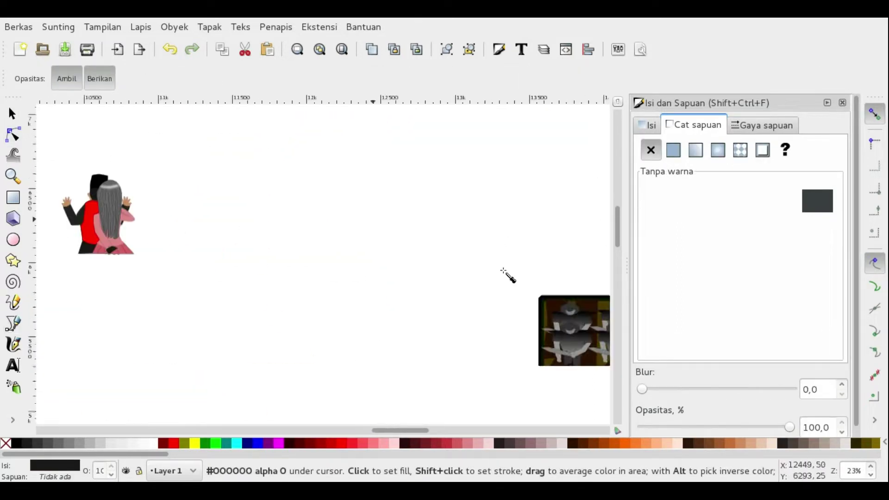
{"action": "scroll", "coordinate": [306, 291], "scroll_direction": "up", "scroll_amount": 3, "text": "ctrl"}
{"action": "left_click", "coordinate": [368, 316]}
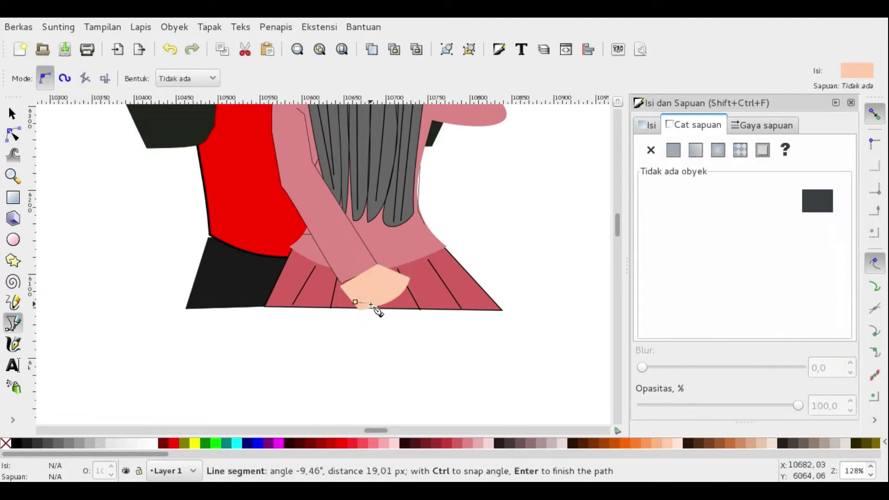
{"action": "scroll", "coordinate": [362, 313], "scroll_direction": "up", "scroll_amount": 1, "text": "ctrl"}
{"action": "double_click", "coordinate": [420, 291]}
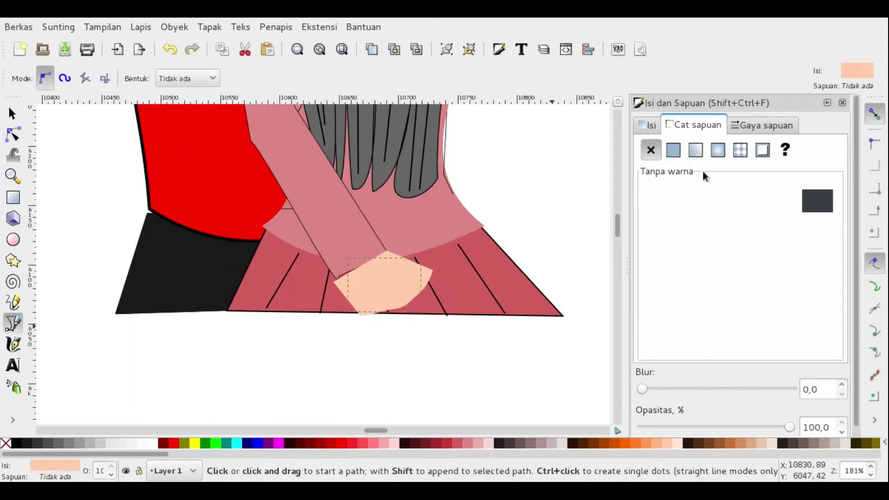
Step: Scale the finger lines so they span across the fist
{"action": "left_click", "coordinate": [359, 283]}
{"action": "left_click", "coordinate": [10, 115]}
{"action": "left_click", "coordinate": [402, 278]}
{"action": "left_click_drag", "start_coordinate": [412, 265], "coordinate": [406, 263]}
{"action": "left_click", "coordinate": [393, 282]}
{"action": "key", "text": "ctrl+z"}
{"action": "left_click_drag", "start_coordinate": [414, 321], "coordinate": [420, 321]}
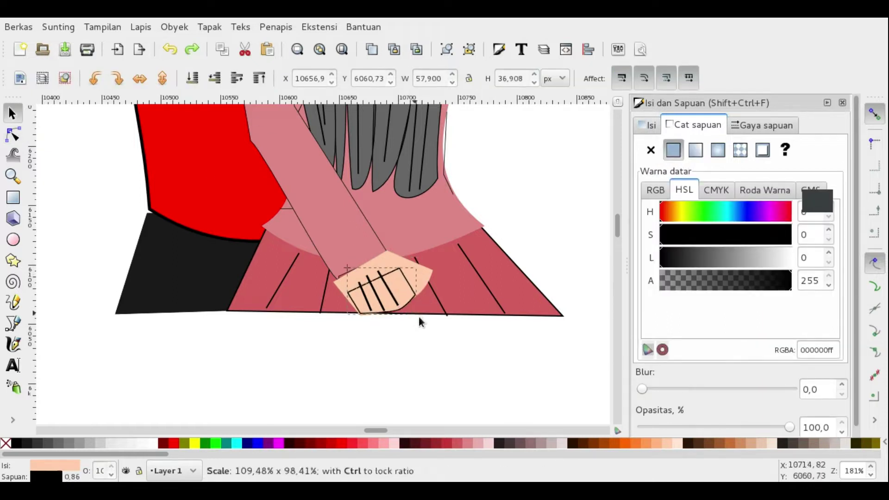
{"action": "scroll", "coordinate": [375, 280], "scroll_direction": "up", "scroll_amount": 2}
{"action": "left_click", "coordinate": [286, 159]}
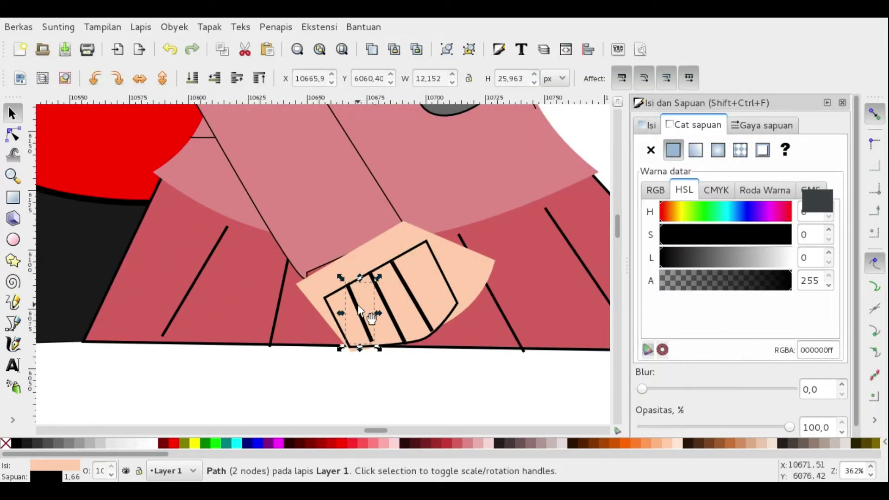
Step: Draw a closed four-point thumb outline on the fist and nudge its nodes
{"action": "key", "text": "b"}
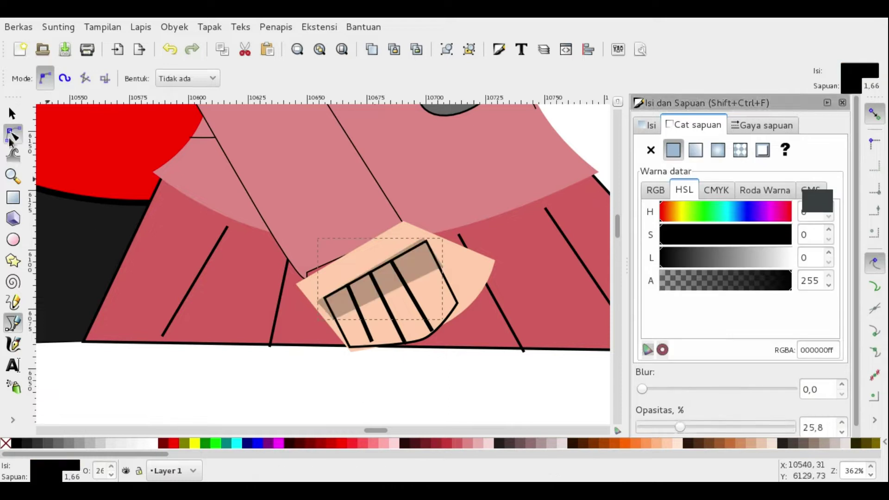
{"action": "left_click", "coordinate": [11, 137]}
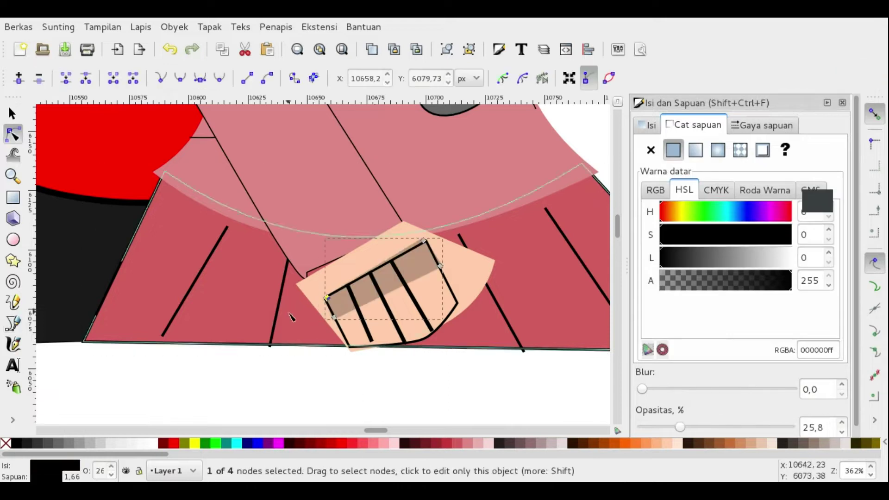
{"action": "key", "text": "b"}
{"action": "left_click", "coordinate": [480, 255]}
{"action": "left_click", "coordinate": [418, 289]}
{"action": "left_click", "coordinate": [442, 318]}
{"action": "left_click", "coordinate": [462, 305]}
{"action": "left_click", "coordinate": [480, 254]}
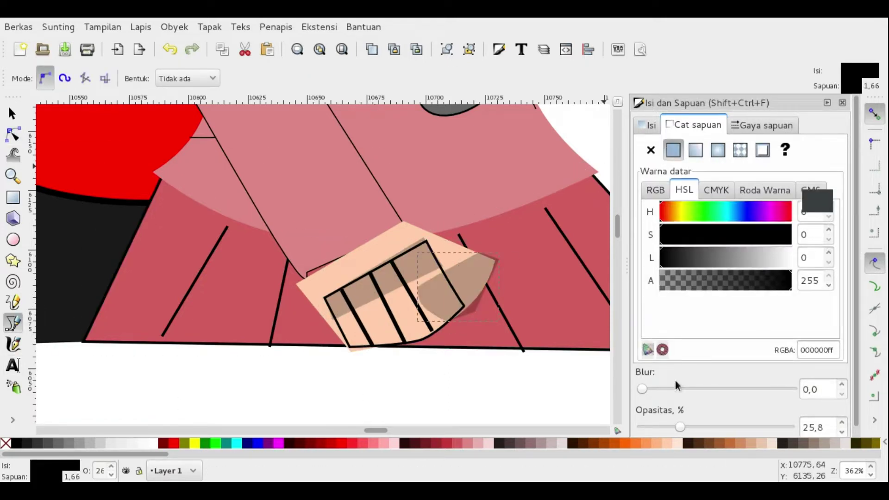
{"action": "key", "text": "n"}
{"action": "left_click_drag", "start_coordinate": [474, 306], "coordinate": [471, 309]}
Step: Give the peach hand shape a solid outline and undo the brown shading edit
{"action": "left_click", "coordinate": [222, 356]}
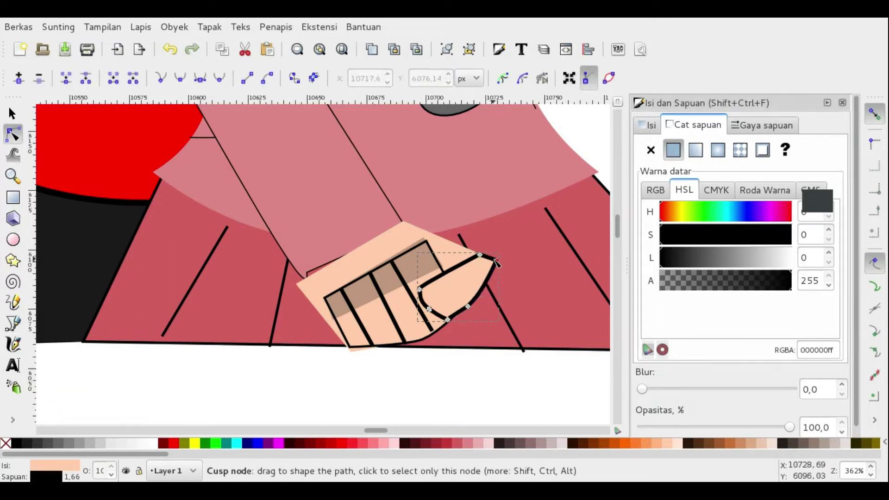
{"action": "left_click", "coordinate": [309, 279]}
{"action": "left_click", "coordinate": [672, 149]}
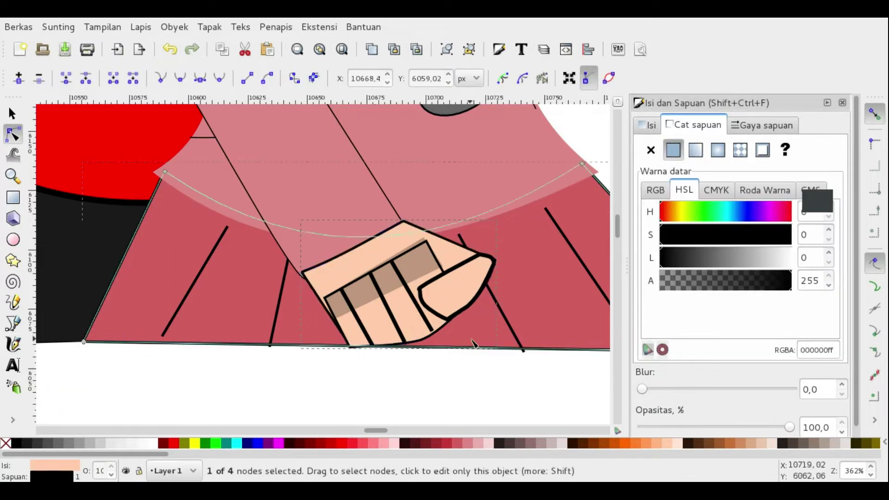
{"action": "scroll", "coordinate": [343, 179], "scroll_direction": "up", "scroll_amount": 1}
{"action": "left_click", "coordinate": [485, 308]}
{"action": "left_click", "coordinate": [383, 316]}
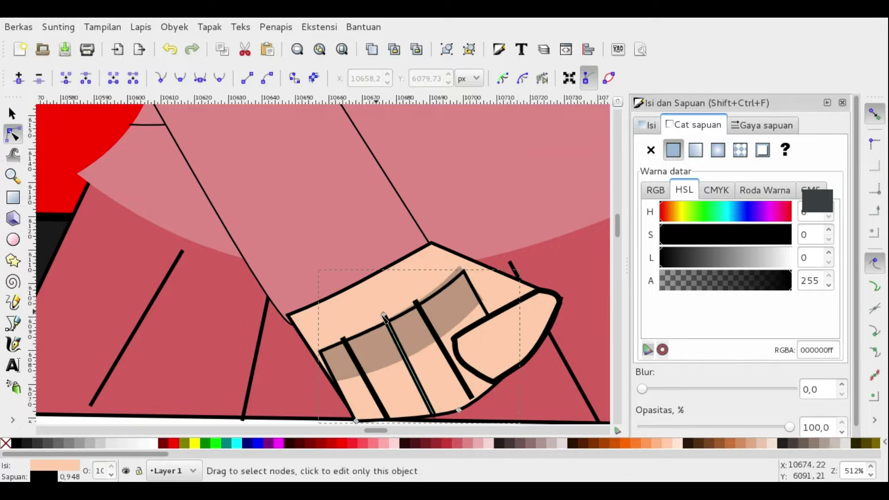
{"action": "left_click", "coordinate": [171, 49]}
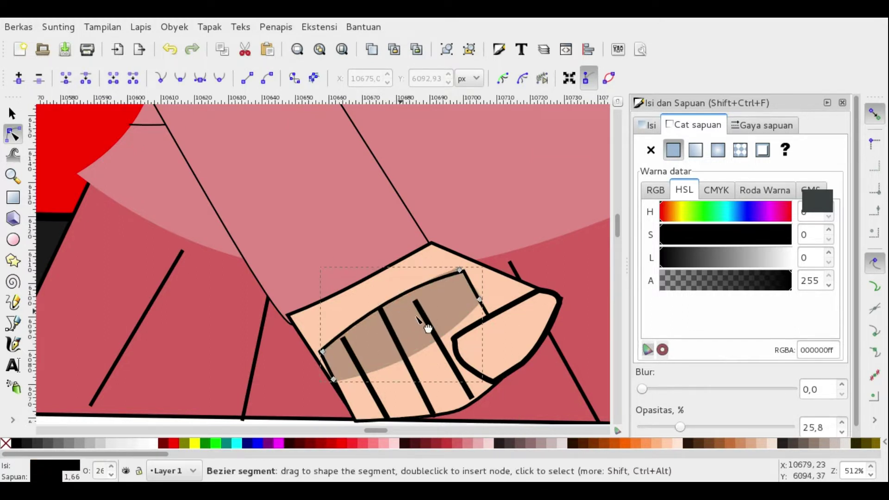
{"action": "scroll", "coordinate": [448, 302], "scroll_direction": "down", "scroll_amount": 3}
{"action": "scroll", "coordinate": [448, 302], "scroll_direction": "up", "scroll_amount": 4}
Step: Undo recent hand changes and resize the hand's skin shape
{"action": "key", "text": "b"}
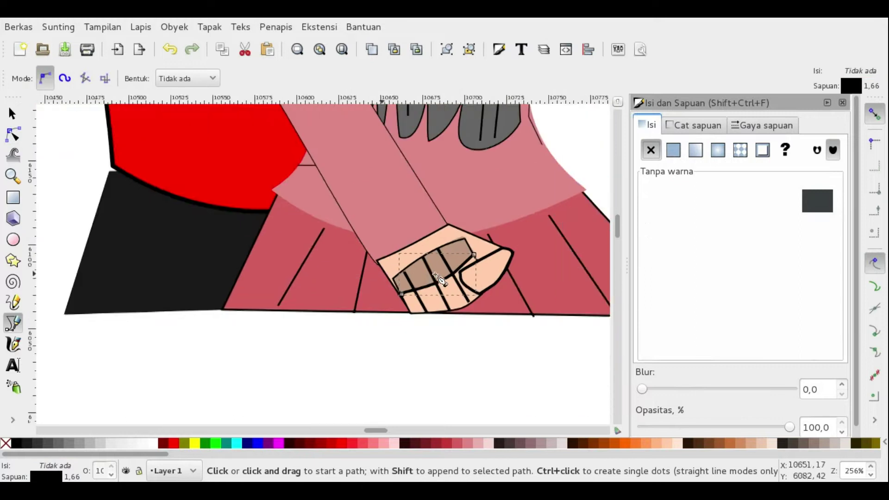
{"action": "scroll", "coordinate": [228, 198], "scroll_direction": "down", "scroll_amount": 3}
{"action": "key", "text": "s"}
{"action": "left_click_drag", "start_coordinate": [305, 273], "coordinate": [520, 373]}
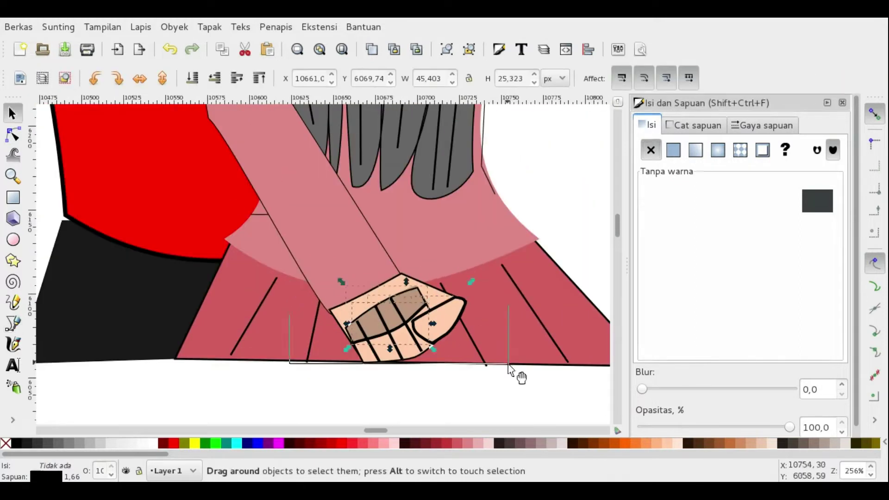
{"action": "key", "text": "ctrl+z"}
{"action": "left_click", "coordinate": [340, 303]}
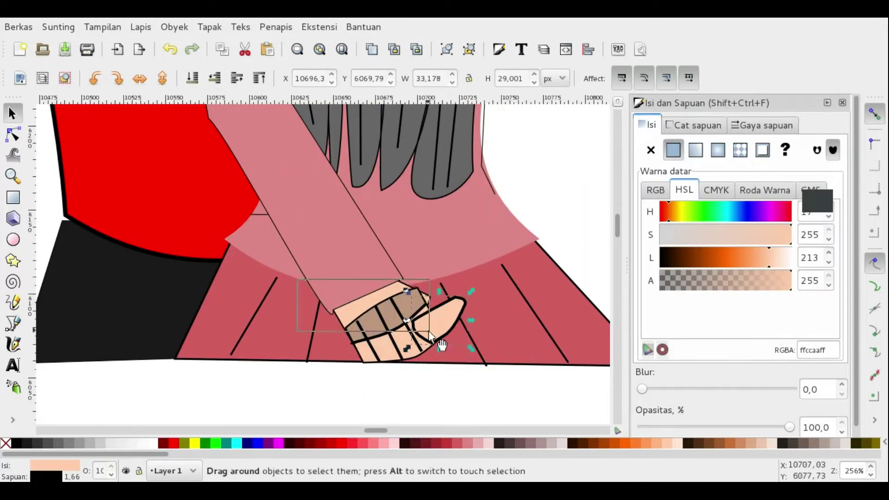
{"action": "left_click_drag", "start_coordinate": [428, 331], "coordinate": [445, 348]}
{"action": "left_click", "coordinate": [179, 317]}
{"action": "scroll", "coordinate": [374, 313], "scroll_direction": "up", "scroll_amount": 2}
{"action": "left_click", "coordinate": [306, 330]}
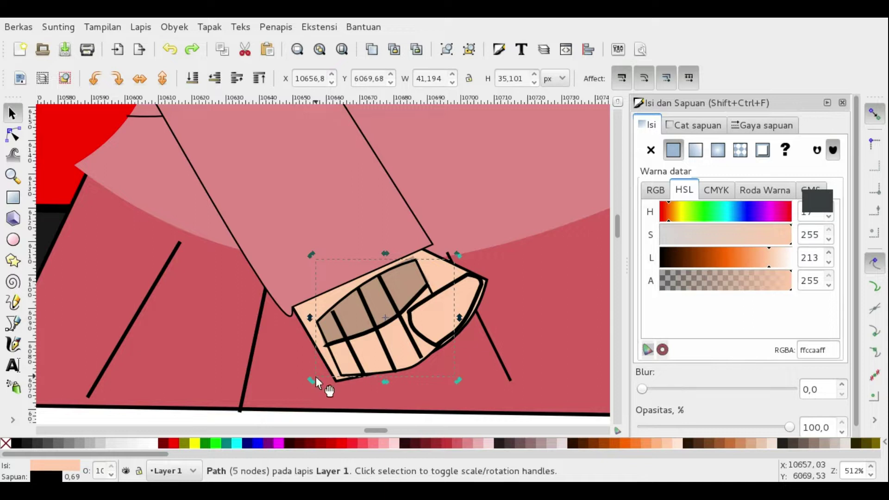
Step: Pull the brown shading's lower-left corner down and outward
{"action": "scroll", "coordinate": [430, 356], "scroll_direction": "left", "scroll_amount": 3}
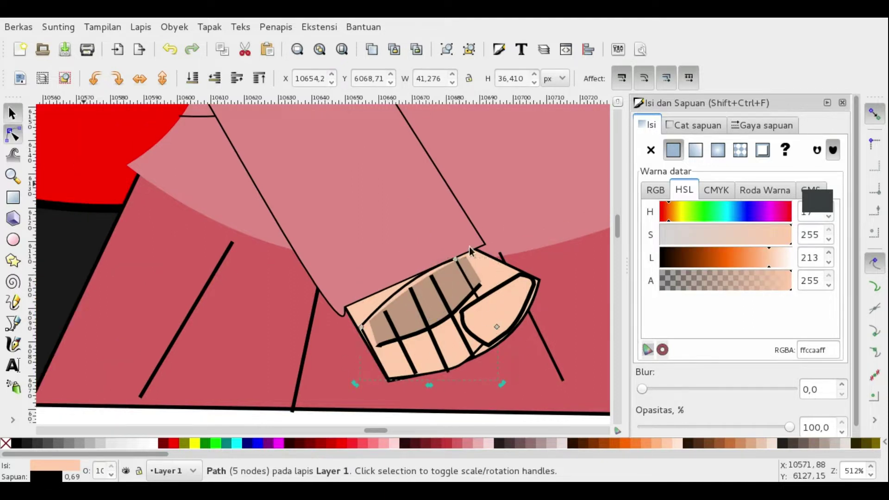
{"action": "scroll", "coordinate": [574, 394], "scroll_direction": "down", "scroll_amount": 3}
{"action": "left_click", "coordinate": [576, 358]}
{"action": "scroll", "coordinate": [589, 261], "scroll_direction": "up", "scroll_amount": 2}
{"action": "left_click", "coordinate": [417, 255]}
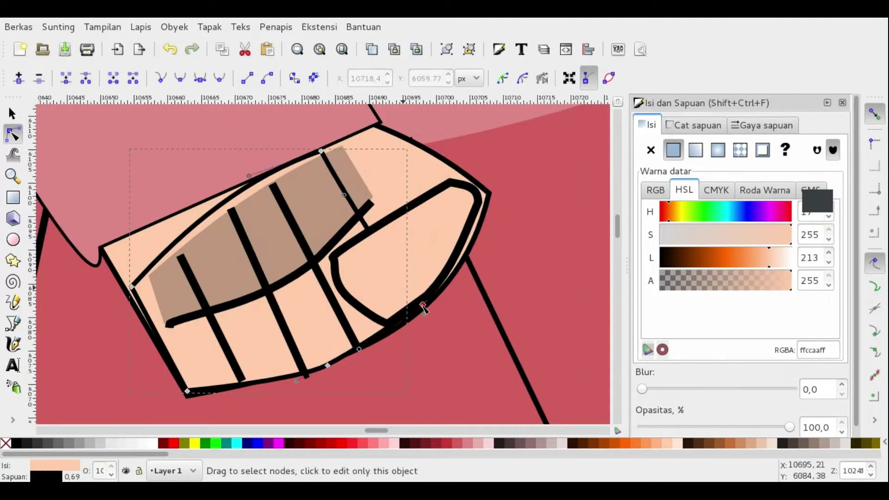
{"action": "left_click", "coordinate": [168, 322]}
{"action": "left_click_drag", "start_coordinate": [170, 323], "coordinate": [156, 333]}
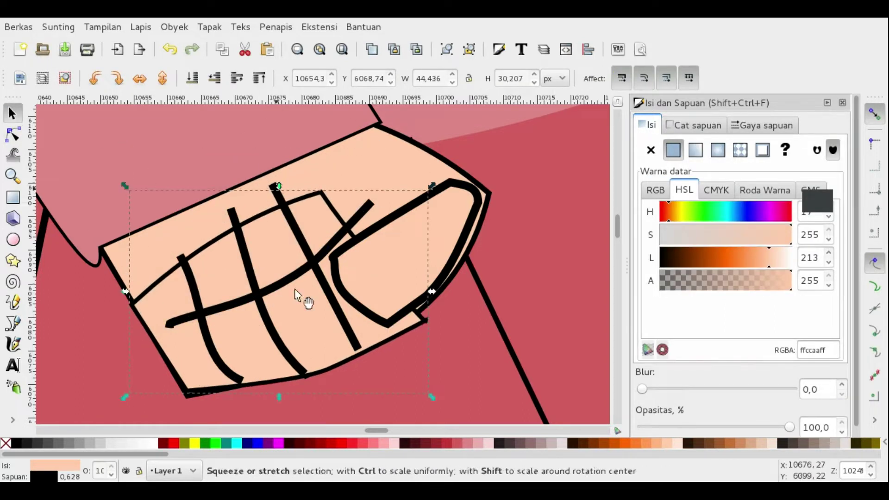
Step: Begin the new finger outline beside the thumb
{"action": "left_click", "coordinate": [13, 323]}
{"action": "left_click", "coordinate": [185, 392]}
{"action": "left_click", "coordinate": [148, 279]}
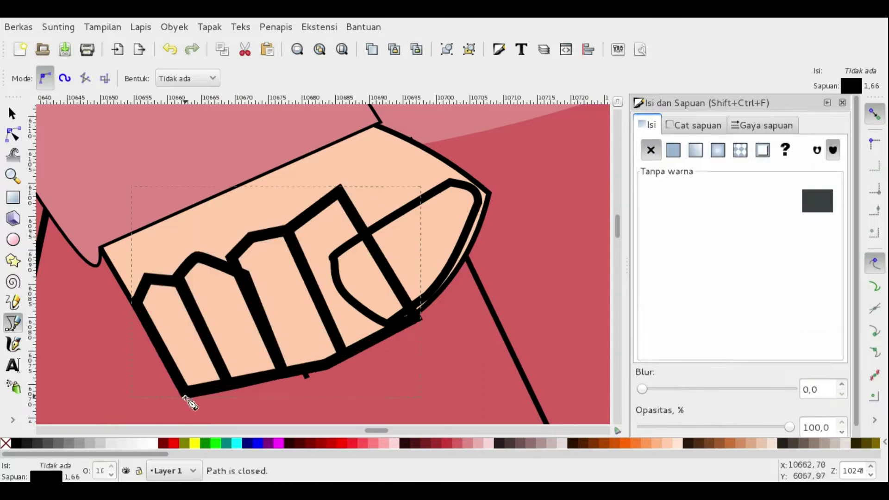
Step: Pull the palm's right corner down-left and tuck the thumb lower-left
{"action": "left_click", "coordinate": [415, 180]}
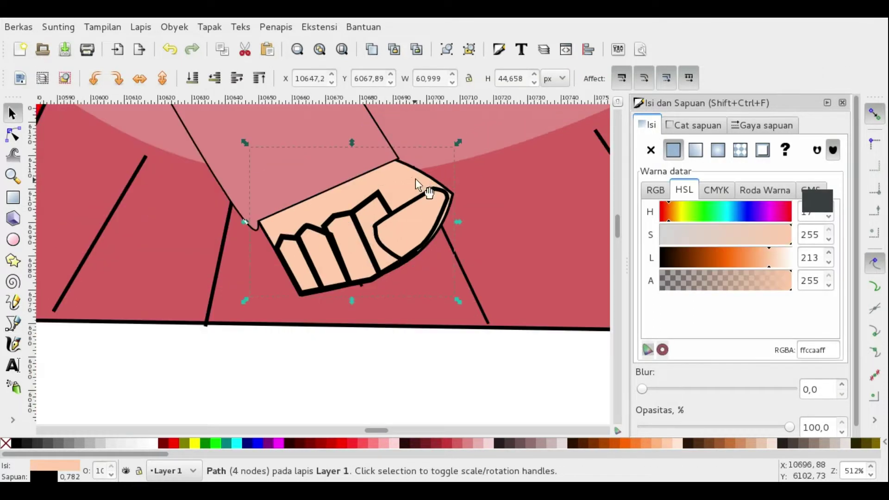
{"action": "key", "text": "n"}
{"action": "left_click_drag", "start_coordinate": [449, 194], "coordinate": [409, 238]}
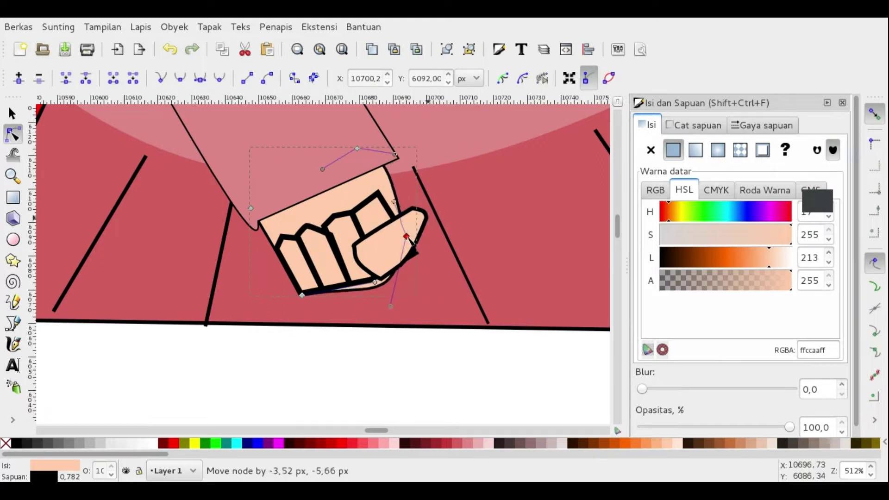
{"action": "key", "text": "s"}
{"action": "left_click_drag", "start_coordinate": [392, 290], "coordinate": [376, 301]}
{"action": "key", "text": "Escape"}
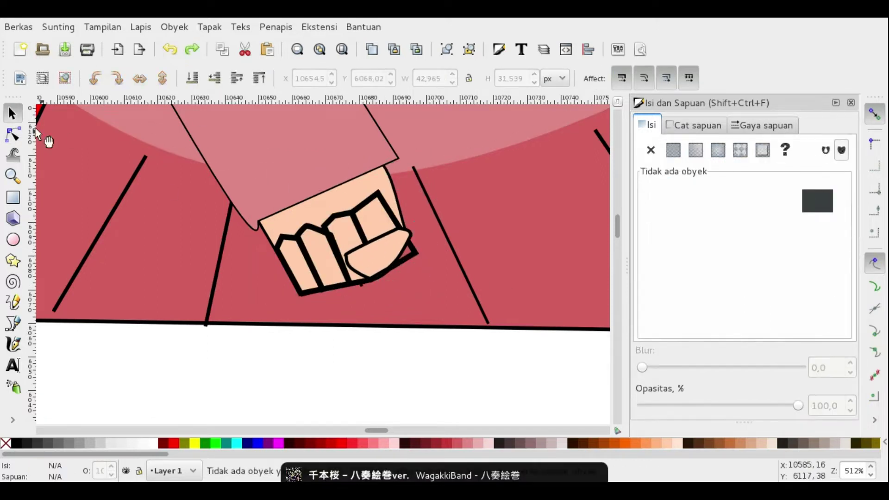
{"action": "left_click", "coordinate": [13, 134]}
{"action": "scroll", "coordinate": [426, 375], "scroll_direction": "down", "scroll_amount": 3, "text": "ctrl"}
{"action": "scroll", "coordinate": [370, 268], "scroll_direction": "up", "scroll_amount": 3}
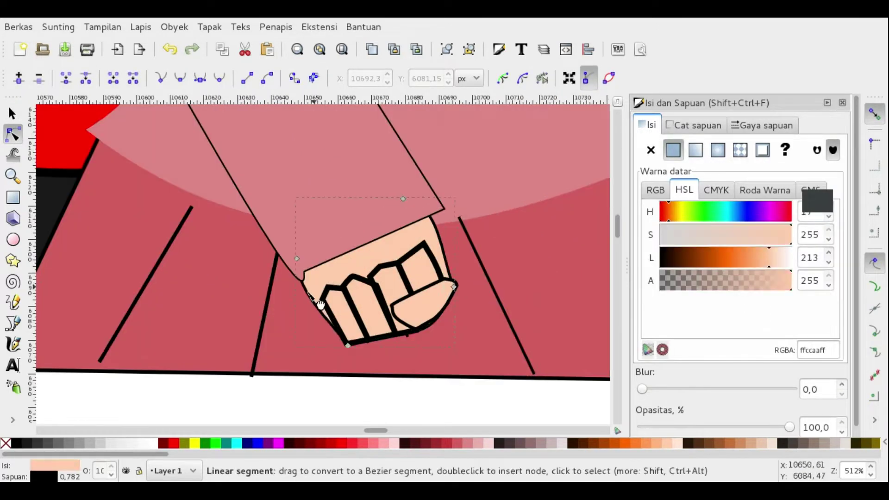
{"action": "key", "text": "s"}
{"action": "left_click", "coordinate": [471, 185]}
{"action": "key", "text": "n"}
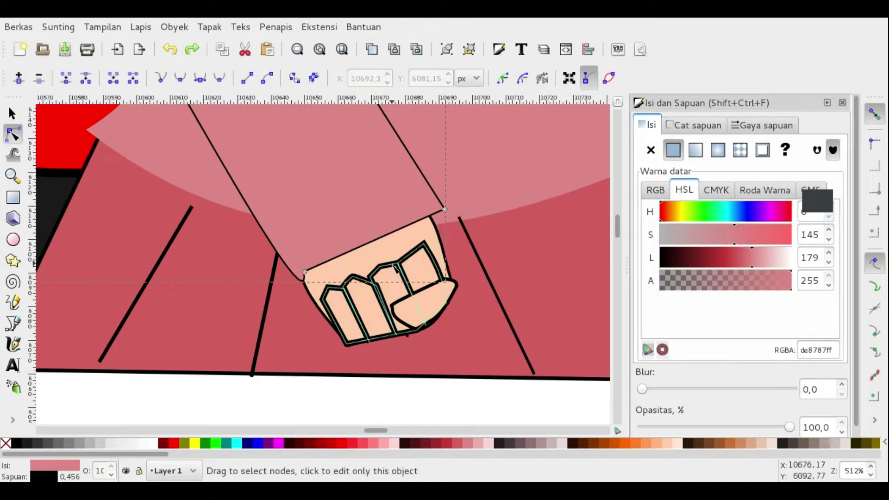
Step: Draw a short tension mark beside the fist with a thin 0.356 stroke
{"action": "key", "text": "b"}
{"action": "left_click", "coordinate": [434, 248]}
{"action": "key", "text": "Return"}
{"action": "left_click", "coordinate": [17, 139]}
{"action": "left_click", "coordinate": [762, 125]}
{"action": "left_click", "coordinate": [764, 154]}
Step: Select the skirt, sleeve and fist outline, then undo the last fist top-edge change
{"action": "left_click", "coordinate": [519, 257]}
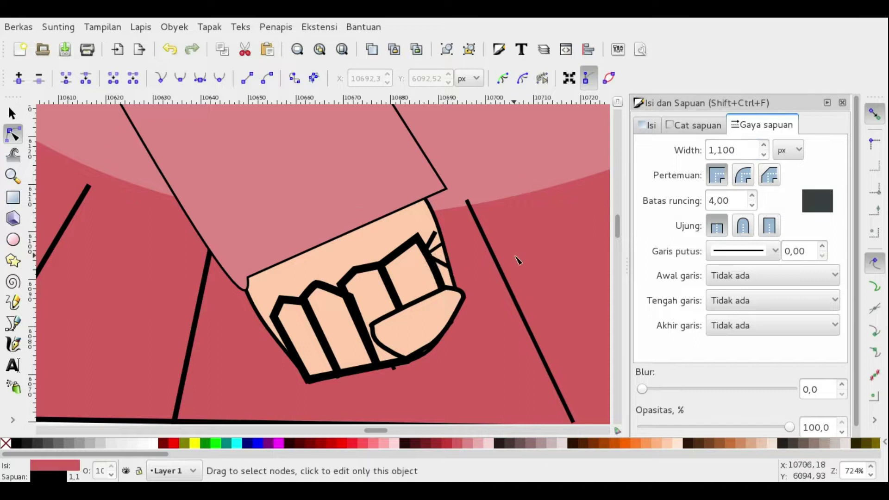
{"action": "scroll", "coordinate": [520, 258], "scroll_direction": "down", "scroll_amount": 2}
{"action": "scroll", "coordinate": [495, 303], "scroll_direction": "down", "scroll_amount": 1}
{"action": "scroll", "coordinate": [524, 282], "scroll_direction": "down", "scroll_amount": 1}
{"action": "scroll", "coordinate": [486, 199], "scroll_direction": "up", "scroll_amount": 2}
{"action": "left_click", "coordinate": [407, 185]}
{"action": "left_click", "coordinate": [458, 252]}
{"action": "key", "text": "ctrl+z"}
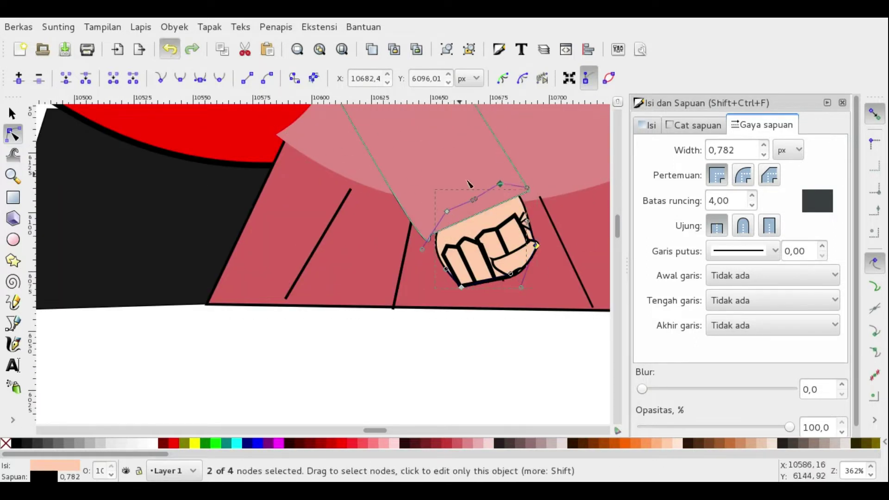
{"action": "left_click", "coordinate": [491, 245]}
{"action": "left_click", "coordinate": [554, 269]}
{"action": "scroll", "coordinate": [554, 269], "scroll_direction": "down", "scroll_amount": 4}
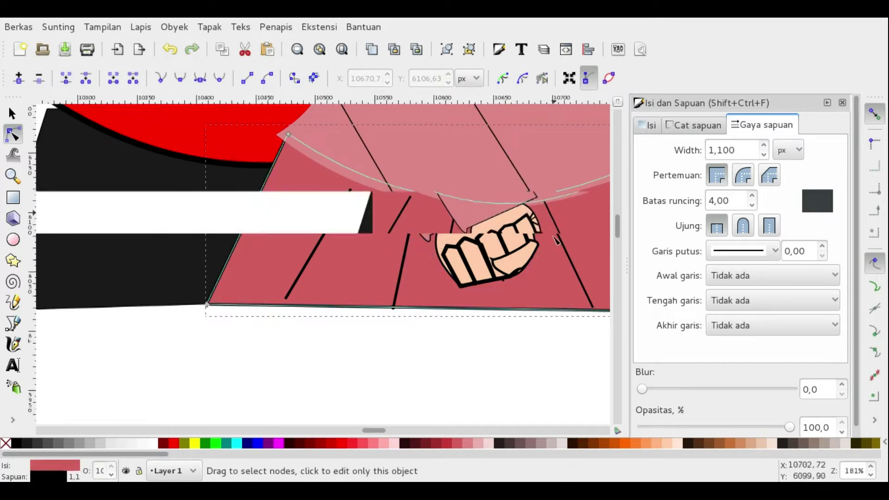
{"action": "scroll", "coordinate": [554, 270], "scroll_direction": "up", "scroll_amount": 4}
{"action": "scroll", "coordinate": [508, 301], "scroll_direction": "down", "scroll_amount": 1}
Step: Draw a translucent shadow shape across the top of the fist and adjust its nodes
{"action": "scroll", "coordinate": [443, 341], "scroll_direction": "up", "scroll_amount": 2}
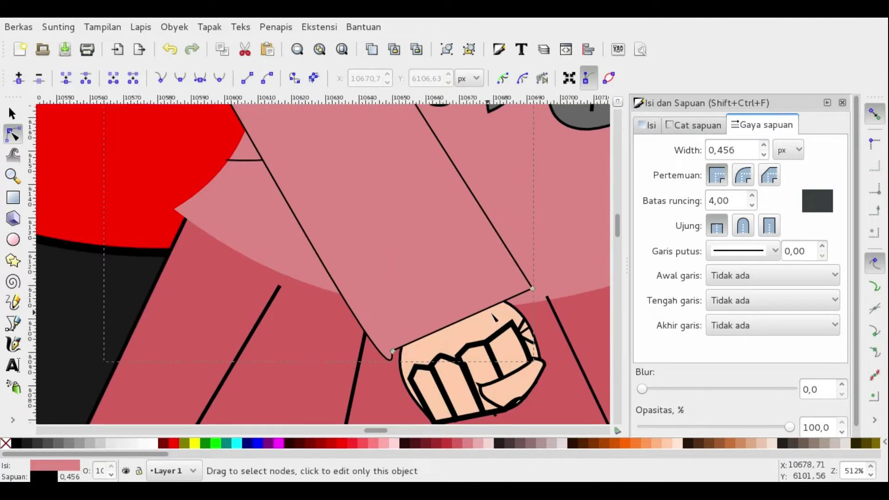
{"action": "key", "text": "b"}
{"action": "key", "text": "s"}
{"action": "left_click", "coordinate": [590, 245]}
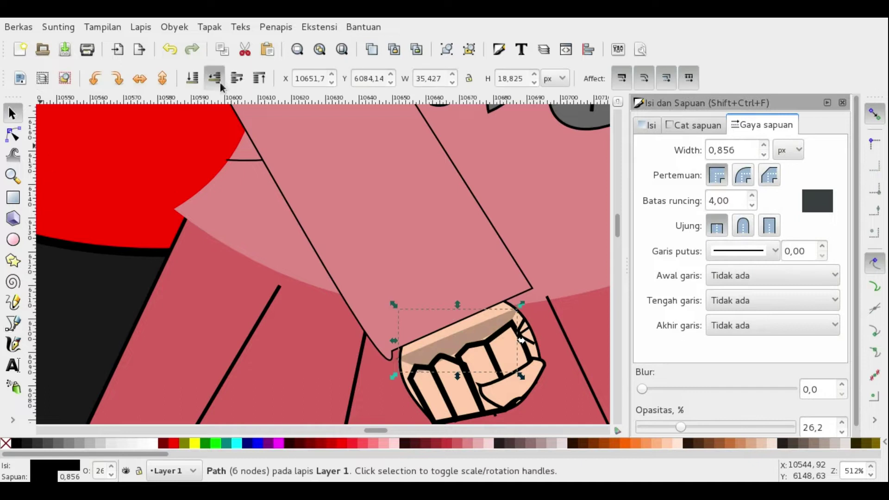
{"action": "key", "text": "n"}
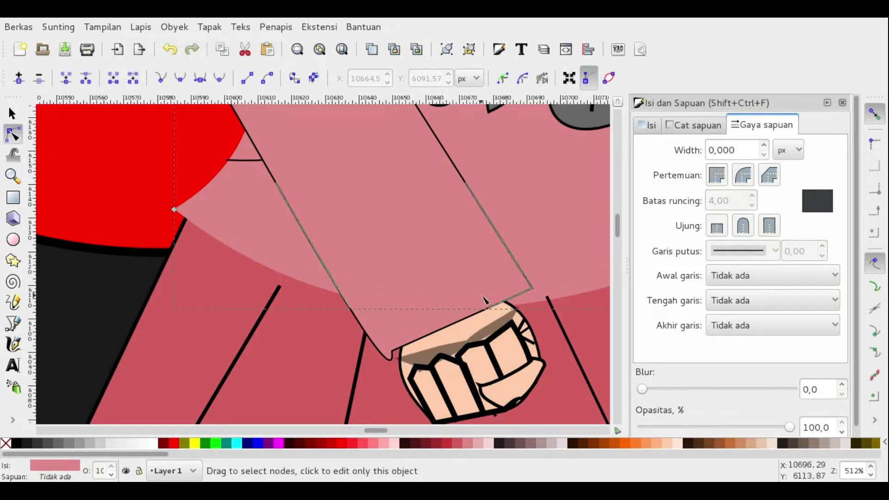
{"action": "left_click", "coordinate": [421, 354]}
{"action": "key", "text": "s"}
{"action": "key", "text": "d"}
{"action": "key", "text": "n"}
{"action": "left_click", "coordinate": [403, 360]}
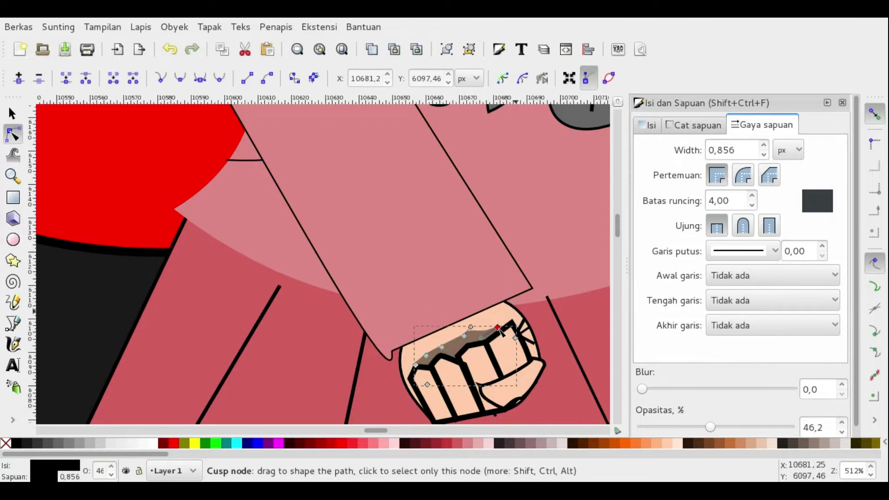
Step: Enlarge the whole fist group slightly, about 108%
{"action": "key", "text": "5"}
{"action": "scroll", "coordinate": [315, 334], "scroll_direction": "up", "scroll_amount": 4}
{"action": "key", "text": "s"}
{"action": "left_click", "coordinate": [315, 340]}
{"action": "mouse_move", "coordinate": [370, 378]}
{"action": "left_mouse_down"}
{"action": "mouse_move", "coordinate": [377, 383]}
{"action": "mouse_move", "coordinate": [347, 374]}
{"action": "left_mouse_up"}
{"action": "key", "text": "Escape"}
{"action": "key", "text": "5"}
{"action": "scroll", "coordinate": [407, 319], "scroll_direction": "up", "scroll_amount": 2}
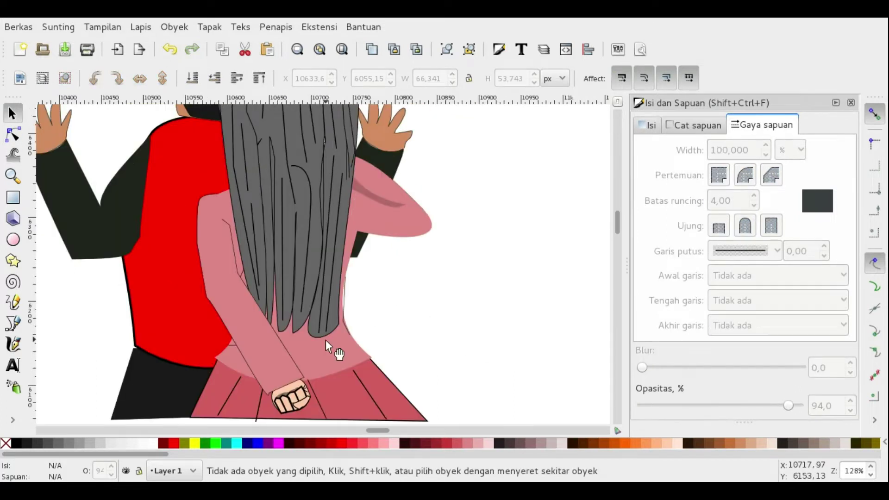
Step: Select the fist outline, the tension marks beside the thumb and the knuckle shadow
{"action": "scroll", "coordinate": [312, 384], "scroll_direction": "up", "scroll_amount": 3}
{"action": "key", "text": "n"}
{"action": "left_click", "coordinate": [217, 361]}
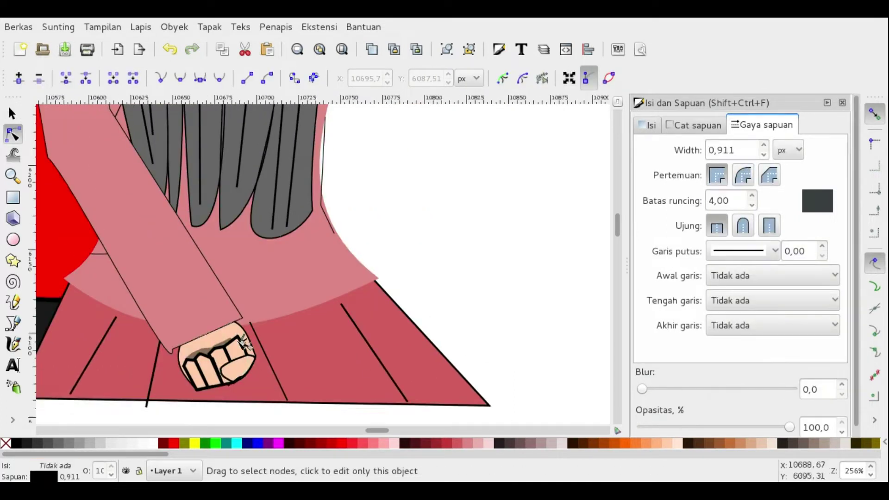
{"action": "left_click", "coordinate": [229, 340]}
{"action": "scroll", "coordinate": [447, 272], "scroll_direction": "down", "scroll_amount": 1}
{"action": "scroll", "coordinate": [308, 311], "scroll_direction": "up", "scroll_amount": 2}
{"action": "left_click", "coordinate": [307, 309]}
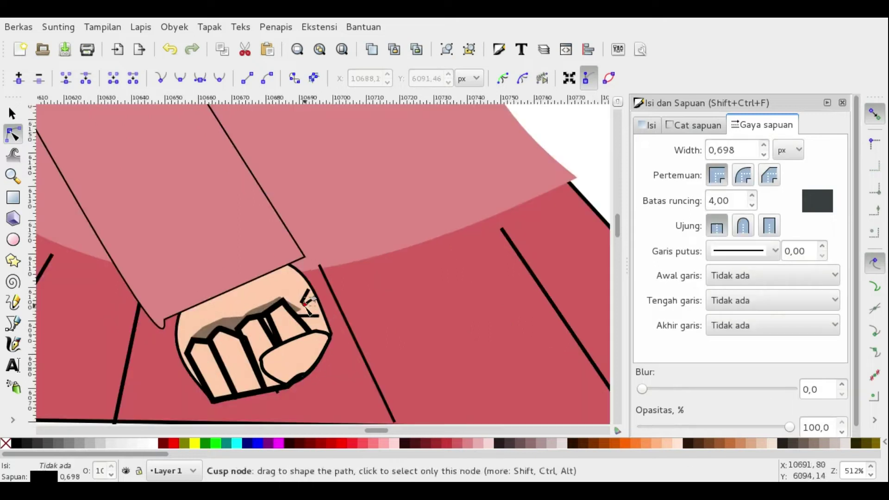
{"action": "scroll", "coordinate": [294, 314], "scroll_direction": "down", "scroll_amount": 3}
{"action": "scroll", "coordinate": [531, 339], "scroll_direction": "up", "scroll_amount": 2}
{"action": "scroll", "coordinate": [764, 153], "scroll_direction": "down", "scroll_amount": 5}
{"action": "scroll", "coordinate": [484, 295], "scroll_direction": "up", "scroll_amount": 1}
{"action": "left_click", "coordinate": [417, 314]}
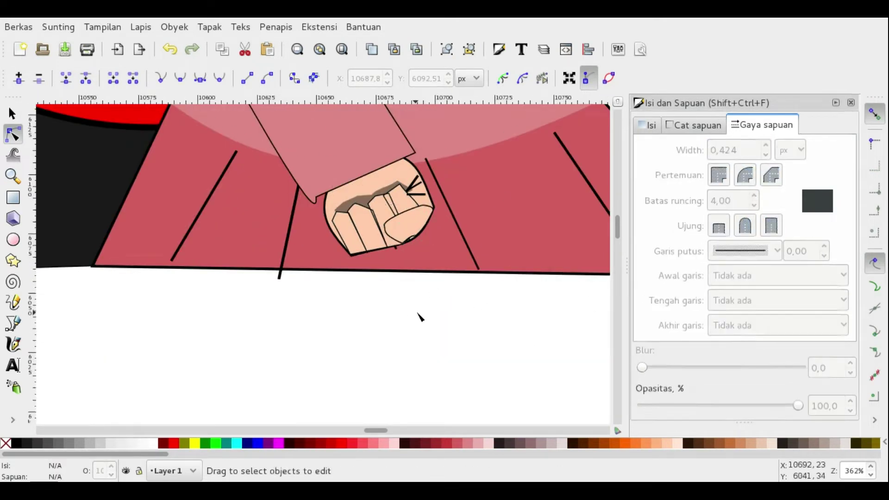
{"action": "scroll", "coordinate": [347, 357], "scroll_direction": "up", "scroll_amount": 1}
Step: Squash the fist vertically and move the thumb up
{"action": "left_click", "coordinate": [334, 370]}
{"action": "key", "text": "s"}
{"action": "left_click_drag", "start_coordinate": [348, 315], "coordinate": [354, 328]}
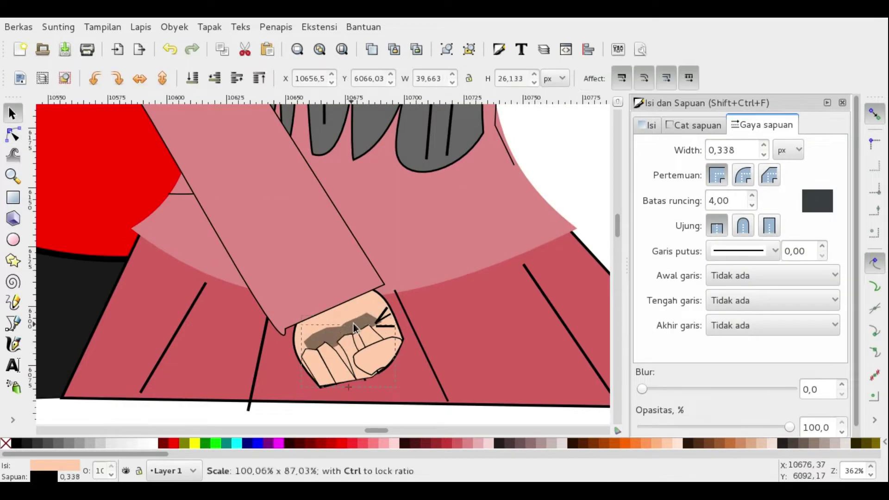
{"action": "key", "text": "n"}
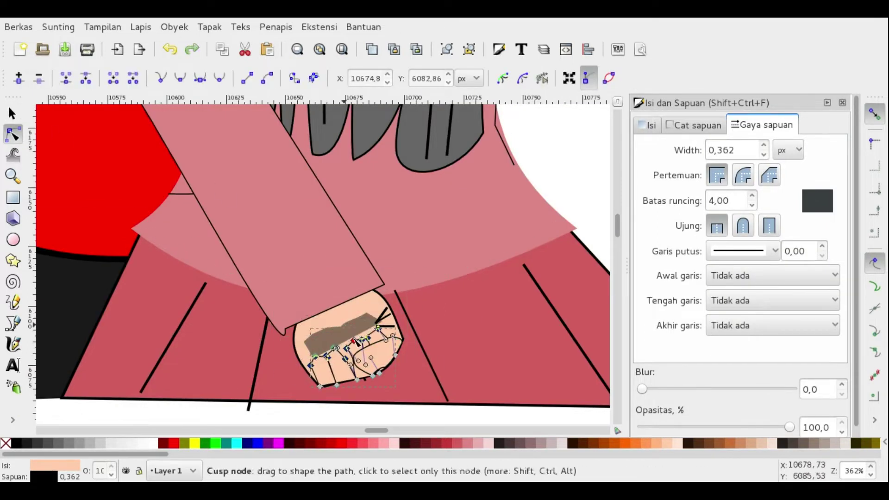
{"action": "key", "text": "s"}
{"action": "left_click", "coordinate": [217, 362]}
{"action": "scroll", "coordinate": [345, 229], "scroll_direction": "up", "scroll_amount": 1}
{"action": "left_click", "coordinate": [344, 230]}
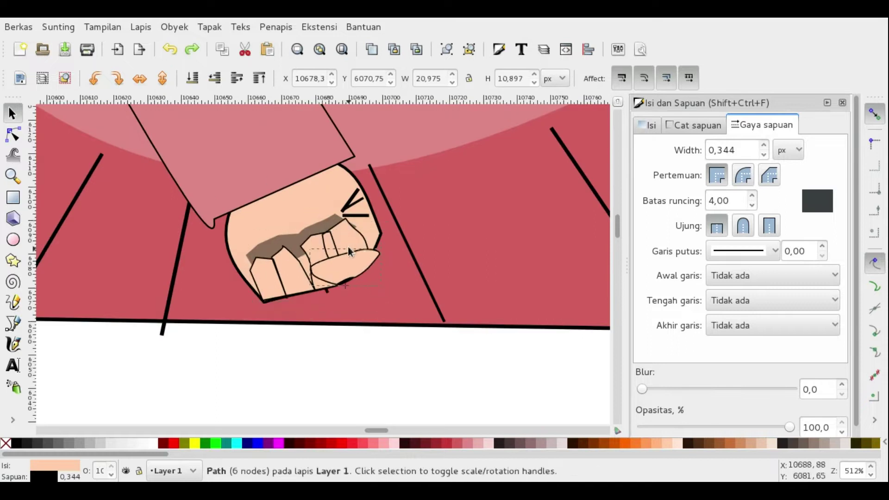
{"action": "left_click_drag", "start_coordinate": [360, 252], "coordinate": [366, 237]}
Step: Draw a small oval inside the clenched fist with the Ellipse tool
{"action": "key", "text": "n"}
{"action": "key", "text": "s"}
{"action": "key", "text": "n"}
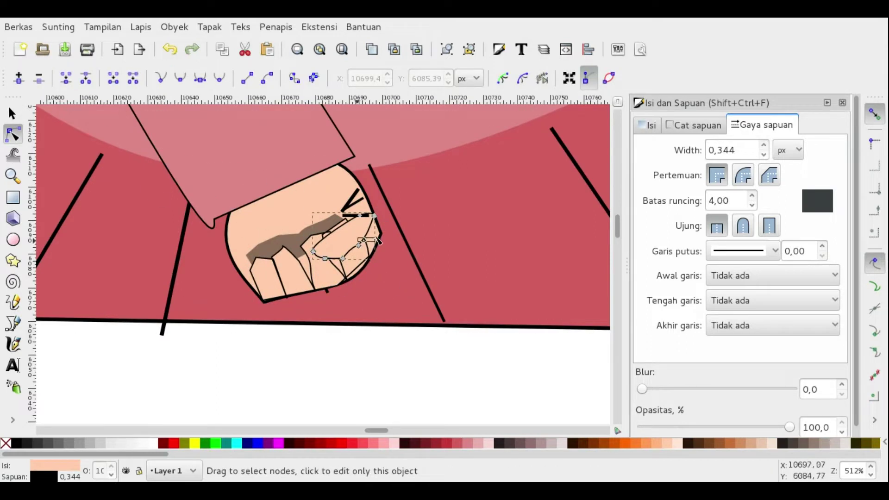
{"action": "scroll", "coordinate": [375, 276], "scroll_direction": "down", "scroll_amount": 1}
{"action": "scroll", "coordinate": [375, 276], "scroll_direction": "down", "scroll_amount": 3}
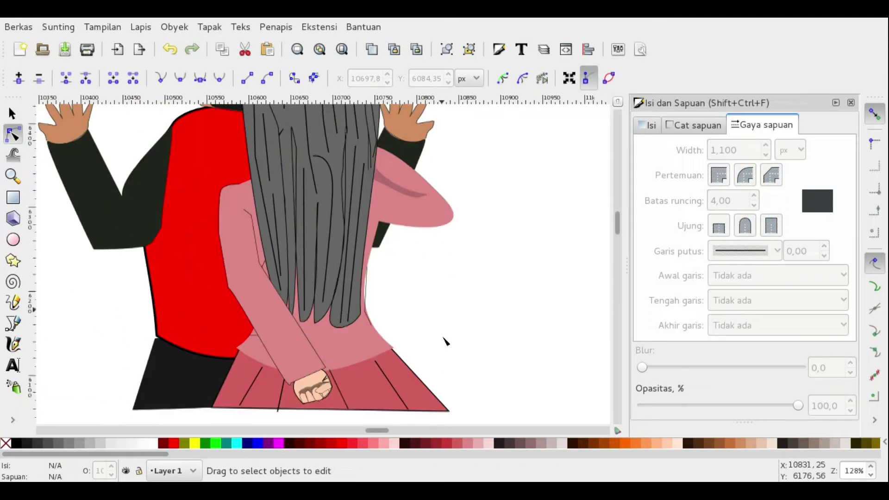
{"action": "key", "text": "e"}
{"action": "left_click_drag", "start_coordinate": [339, 405], "coordinate": [325, 395]}
Step: Finish the black oval inside the fist and deselect it
{"action": "key", "text": "s"}
{"action": "scroll", "coordinate": [315, 391], "scroll_direction": "up", "scroll_amount": 2}
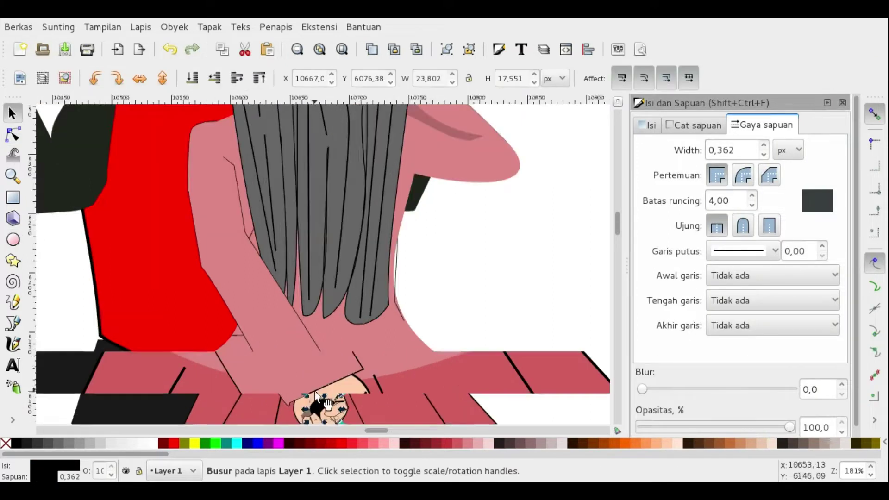
{"action": "scroll", "coordinate": [301, 352], "scroll_direction": "up", "scroll_amount": 1}
{"action": "scroll", "coordinate": [315, 300], "scroll_direction": "down", "scroll_amount": 2}
{"action": "scroll", "coordinate": [270, 338], "scroll_direction": "down", "scroll_amount": 2}
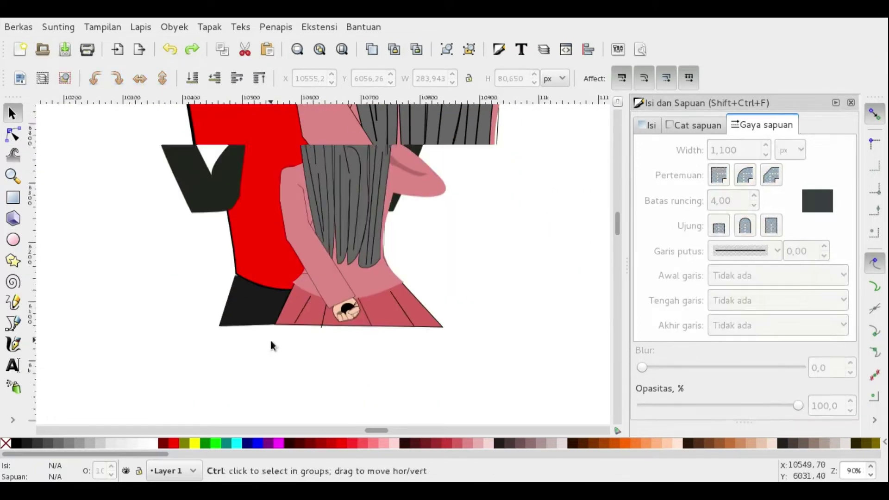
{"action": "key", "text": "Escape"}
{"action": "key", "text": "super"}
{"action": "key", "text": "super"}
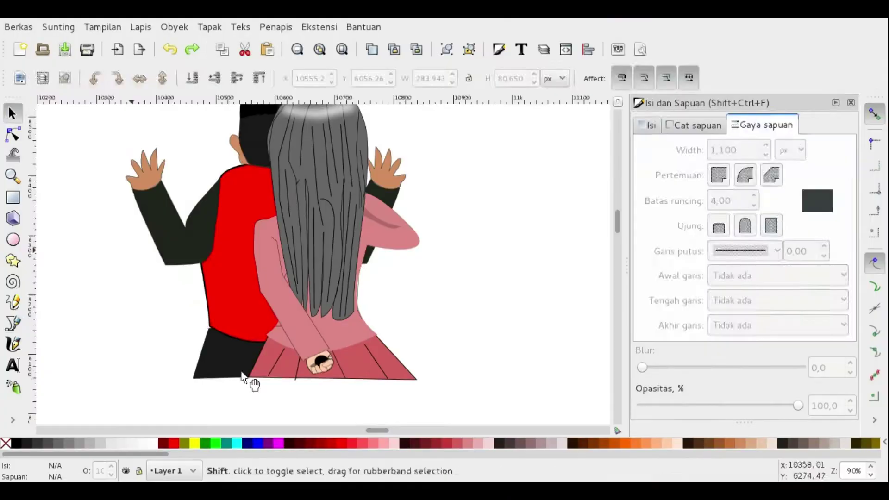
Step: Draw a closed shadow shape on the pink sleeve and adjust its left corner node
{"action": "key", "text": "b"}
{"action": "scroll", "coordinate": [247, 377], "scroll_direction": "up", "scroll_amount": 3}
{"action": "scroll", "coordinate": [374, 287], "scroll_direction": "up", "scroll_amount": 1}
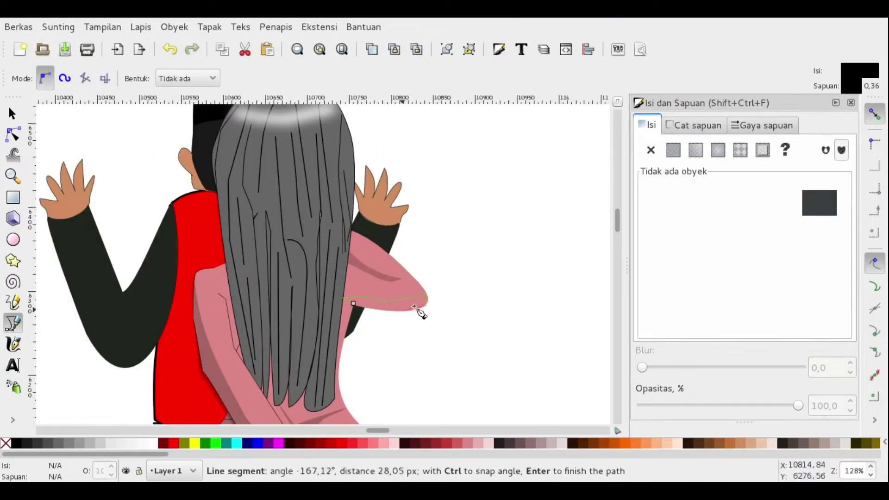
{"action": "scroll", "coordinate": [416, 307], "scroll_direction": "up", "scroll_amount": 2}
{"action": "left_click", "coordinate": [330, 301]}
{"action": "key", "text": "n"}
{"action": "scroll", "coordinate": [370, 345], "scroll_direction": "up", "scroll_amount": 2}
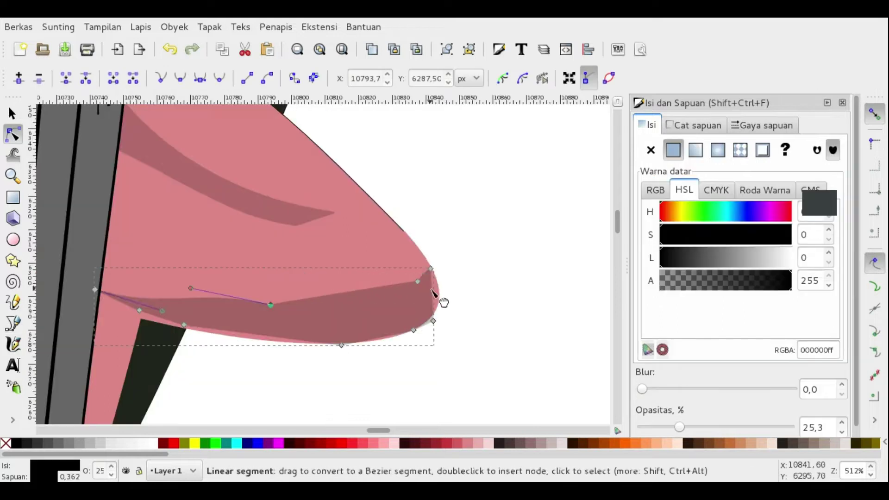
{"action": "left_click", "coordinate": [206, 293]}
{"action": "scroll", "coordinate": [212, 318], "scroll_direction": "up", "scroll_amount": 2}
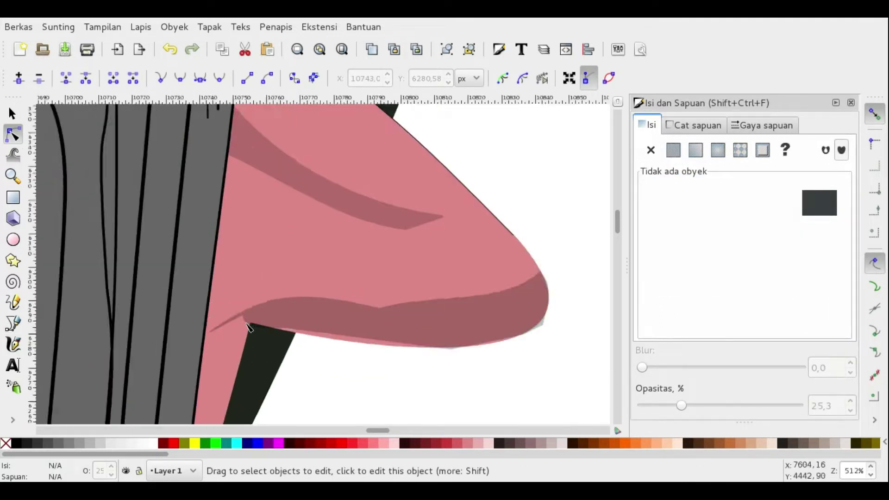
{"action": "key", "text": "Escape"}
Step: Draw a closed shadow shape along the dark arm
{"action": "scroll", "coordinate": [541, 285], "scroll_direction": "down", "scroll_amount": 4}
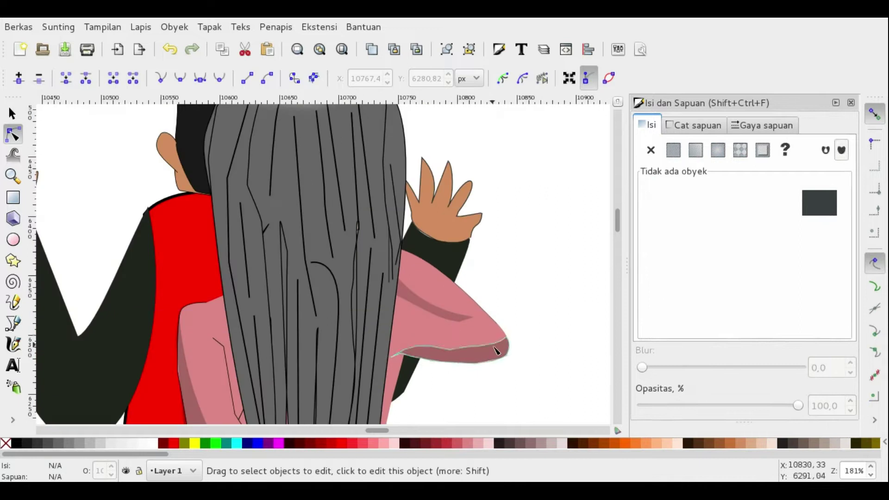
{"action": "left_click", "coordinate": [507, 305]}
{"action": "key", "text": "Escape"}
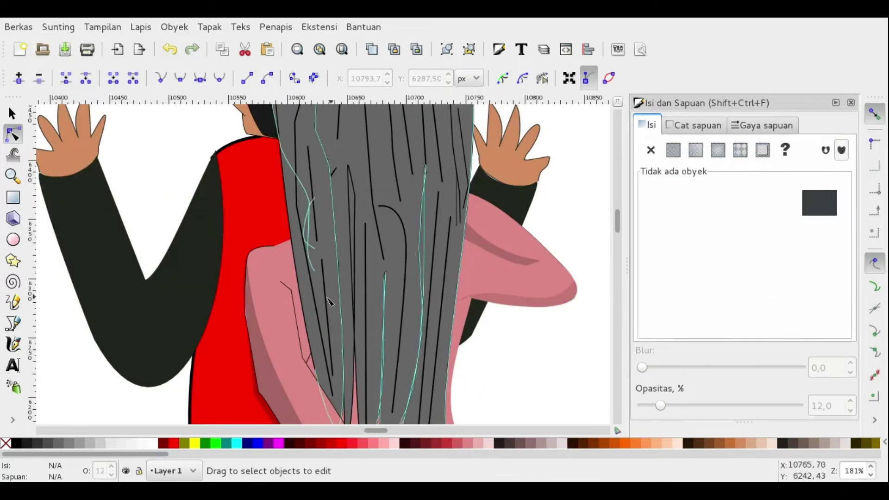
{"action": "scroll", "coordinate": [260, 121], "scroll_direction": "down", "scroll_amount": 3}
{"action": "key", "text": "b"}
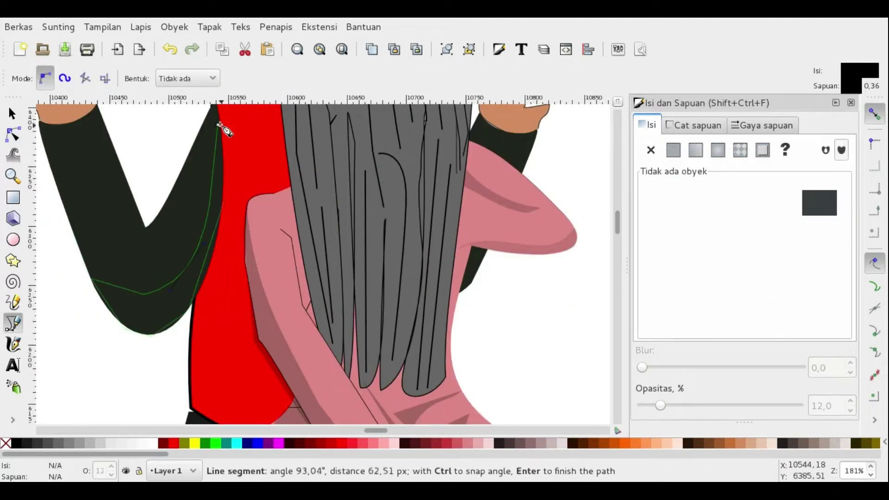
{"action": "left_click", "coordinate": [218, 124]}
{"action": "key", "text": "n"}
{"action": "key", "text": "Escape"}
Step: Draw a closed shadow shape on the dark sleeve
{"action": "scroll", "coordinate": [160, 368], "scroll_direction": "down", "scroll_amount": 3}
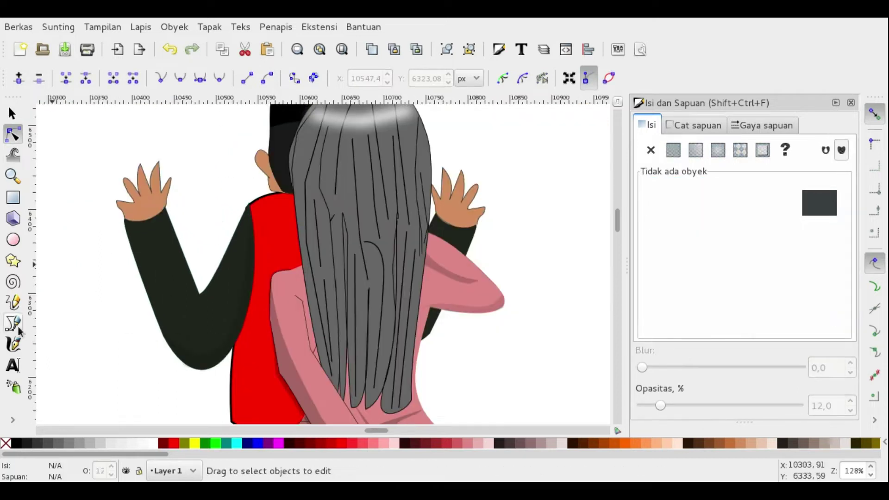
{"action": "key", "text": "b"}
{"action": "scroll", "coordinate": [173, 195], "scroll_direction": "up", "scroll_amount": 5}
{"action": "left_click", "coordinate": [143, 209]}
{"action": "scroll", "coordinate": [232, 405], "scroll_direction": "down", "scroll_amount": 2}
{"action": "left_click", "coordinate": [224, 274]}
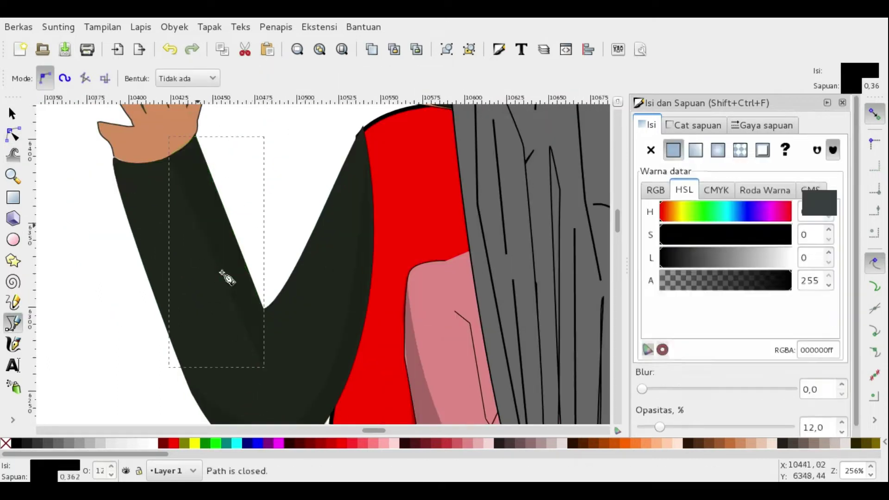
{"action": "key", "text": "n"}
{"action": "key", "text": "Escape"}
{"action": "scroll", "coordinate": [218, 328], "scroll_direction": "down", "scroll_amount": 2}
{"action": "scroll", "coordinate": [242, 287], "scroll_direction": "up", "scroll_amount": 1}
{"action": "left_click", "coordinate": [242, 287]}
Step: Draw a shading shape on the red vest
{"action": "key", "text": "Escape"}
{"action": "scroll", "coordinate": [558, 307], "scroll_direction": "down", "scroll_amount": 2}
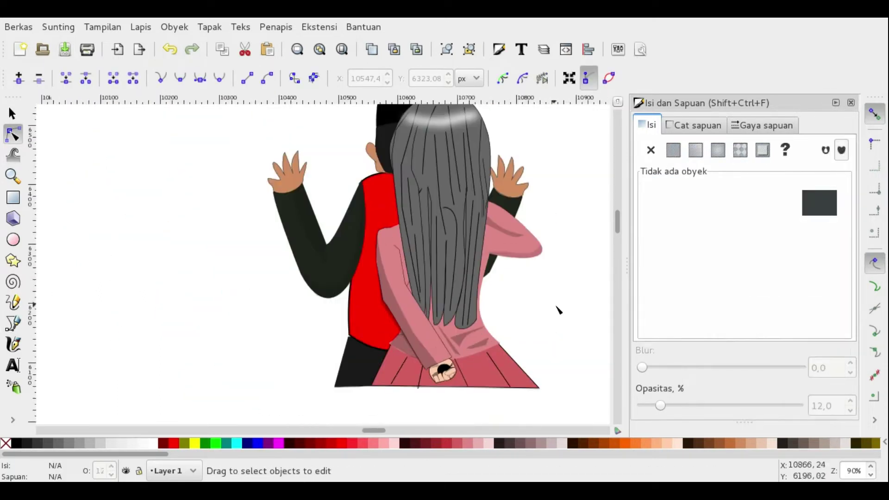
{"action": "key", "text": "b"}
{"action": "key", "text": "n"}
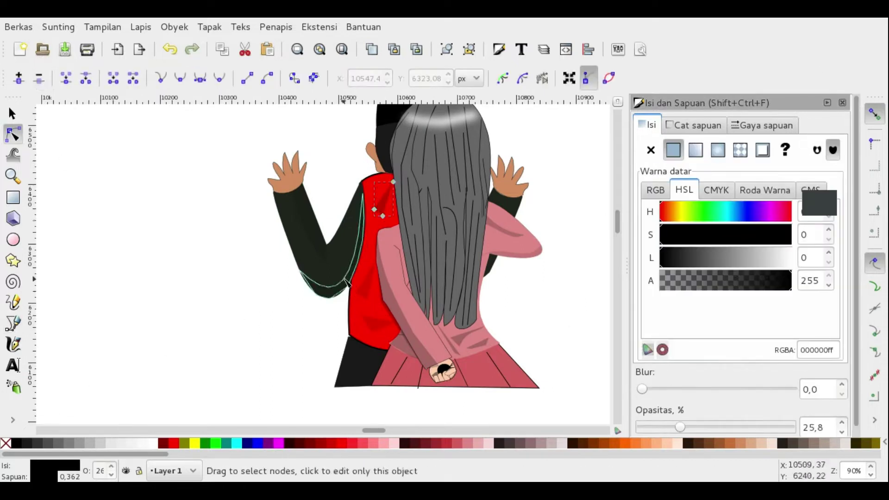
{"action": "scroll", "coordinate": [339, 209], "scroll_direction": "right", "scroll_amount": 3}
{"action": "key", "text": "Escape"}
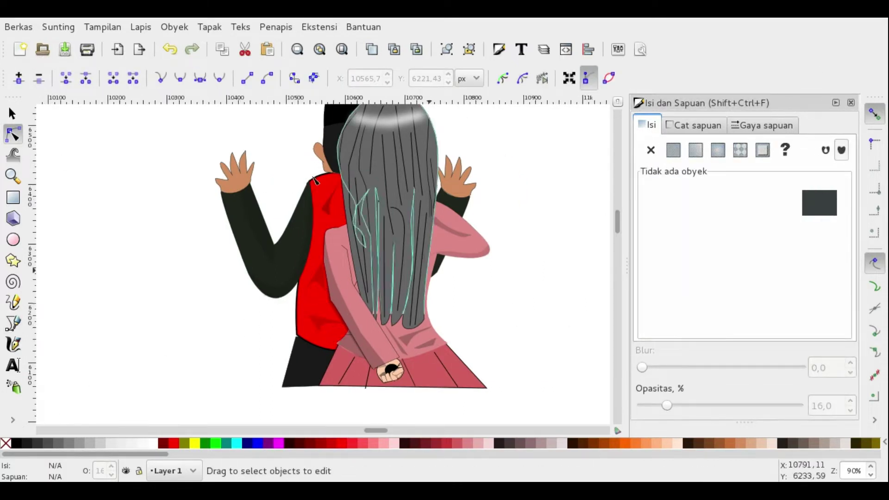
{"action": "scroll", "coordinate": [342, 195], "scroll_direction": "down", "scroll_amount": 1}
{"action": "key", "text": "s"}
Step: Adjust the nodes on the raised hand's fingers
{"action": "left_click", "coordinate": [419, 185]}
{"action": "key", "text": "n"}
{"action": "scroll", "coordinate": [407, 210], "scroll_direction": "up", "scroll_amount": 3}
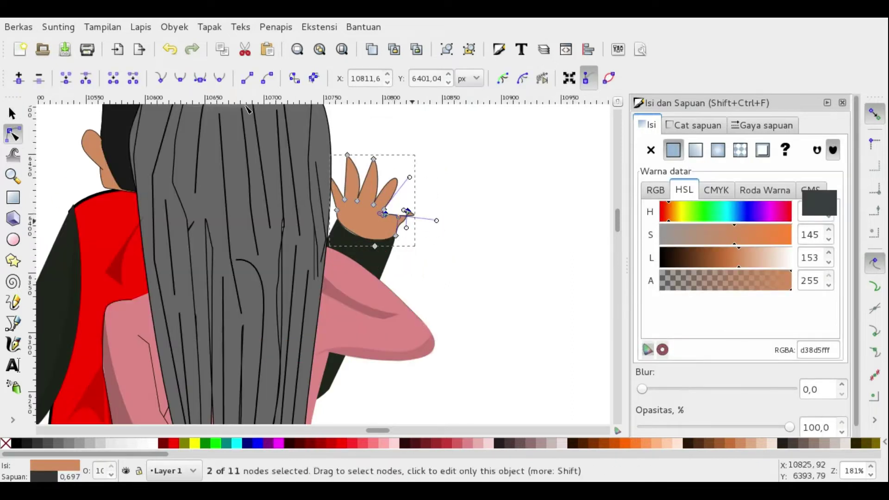
{"action": "left_click", "coordinate": [470, 224]}
{"action": "scroll", "coordinate": [416, 208], "scroll_direction": "down", "scroll_amount": 1}
{"action": "scroll", "coordinate": [415, 209], "scroll_direction": "up", "scroll_amount": 2}
{"action": "left_click", "coordinate": [417, 203]}
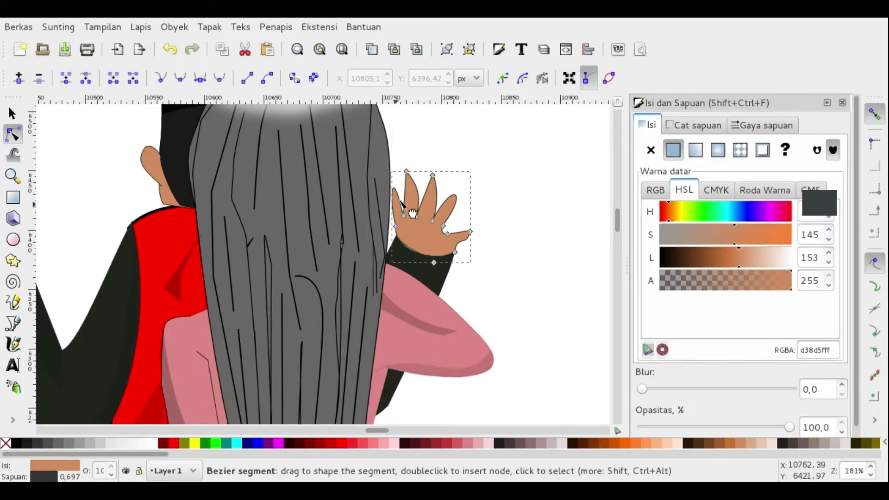
{"action": "left_click", "coordinate": [549, 224]}
{"action": "scroll", "coordinate": [549, 224], "scroll_direction": "down", "scroll_amount": 2}
{"action": "key", "text": "s"}
Step: Try moving the woman's pink jacket and skirt left, then undo the move
{"action": "scroll", "coordinate": [240, 248], "scroll_direction": "down", "scroll_amount": 1}
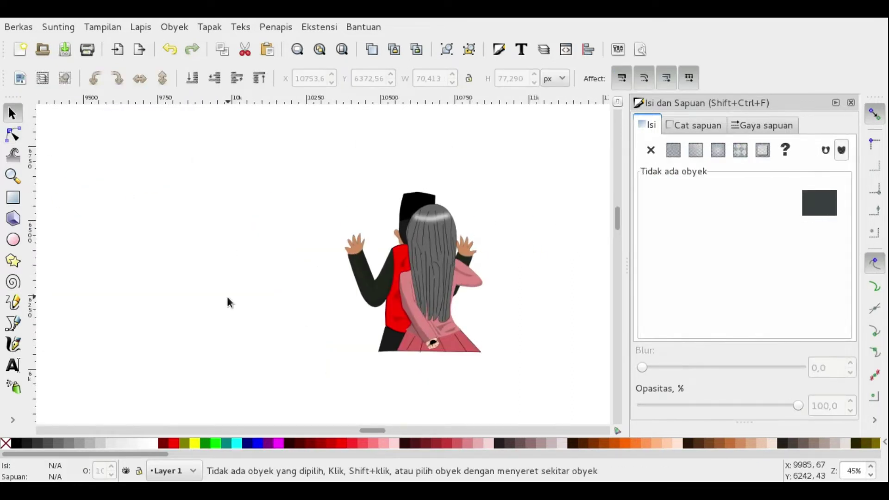
{"action": "scroll", "coordinate": [416, 343], "scroll_direction": "up", "scroll_amount": 2}
{"action": "left_click", "coordinate": [367, 345]}
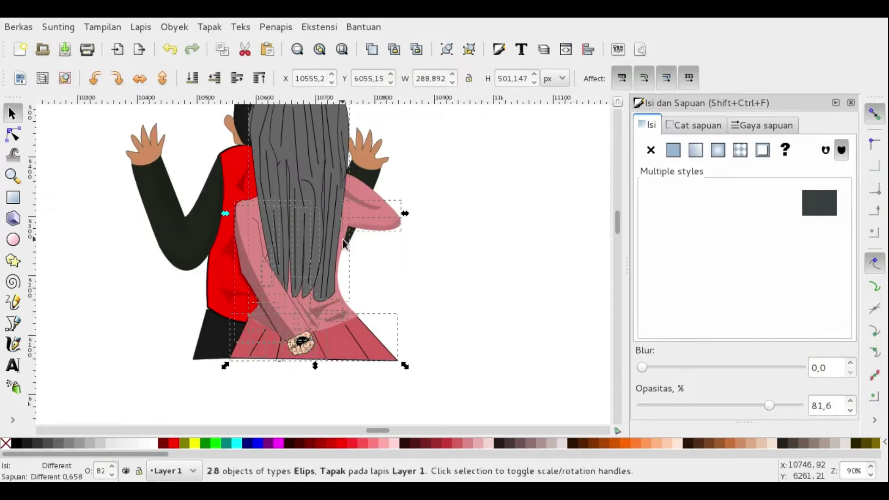
{"action": "left_click_drag", "start_coordinate": [343, 239], "coordinate": [105, 297]}
{"action": "left_click", "coordinate": [263, 229]}
{"action": "left_click", "coordinate": [169, 50]}
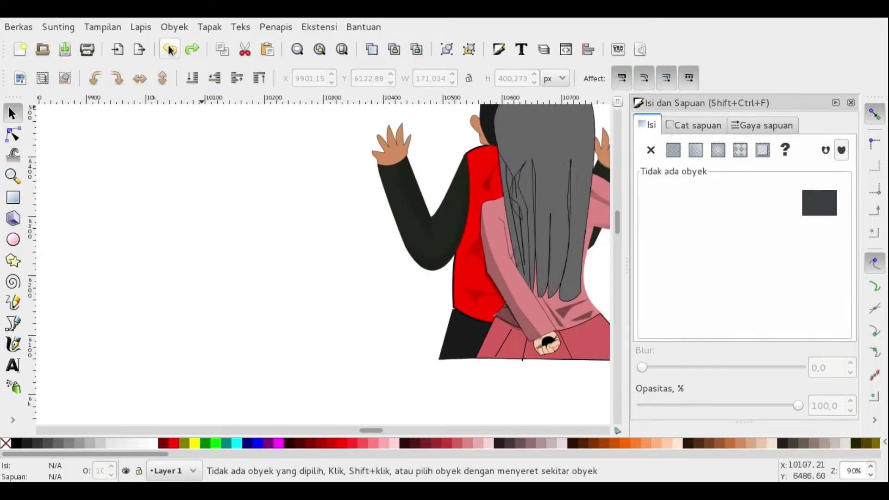
Step: Select the jacket, sleeve and fist pieces and move them away from the man
{"action": "key", "text": "1"}
{"action": "scroll", "coordinate": [440, 339], "scroll_direction": "up", "scroll_amount": 1}
{"action": "left_click", "coordinate": [439, 338]}
{"action": "left_click_drag", "start_coordinate": [265, 252], "coordinate": [503, 423]}
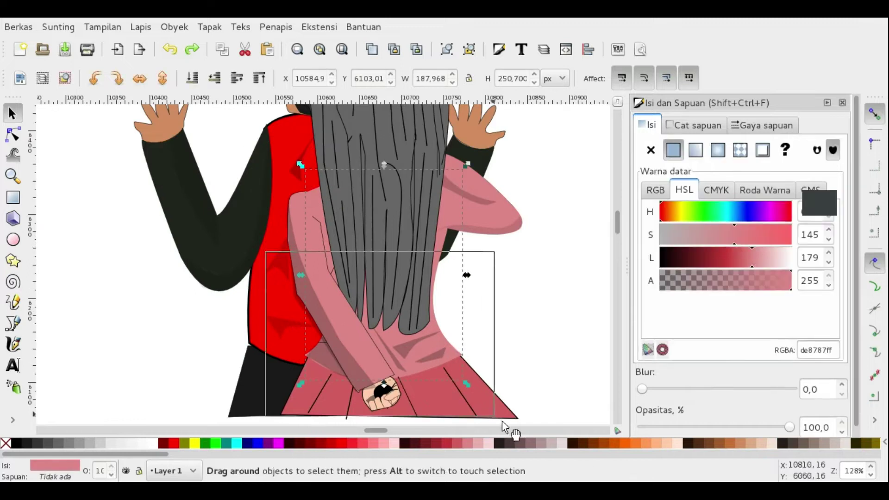
{"action": "left_click_drag", "start_coordinate": [313, 257], "coordinate": [85, 279]}
{"action": "key", "text": "ctrl+z"}
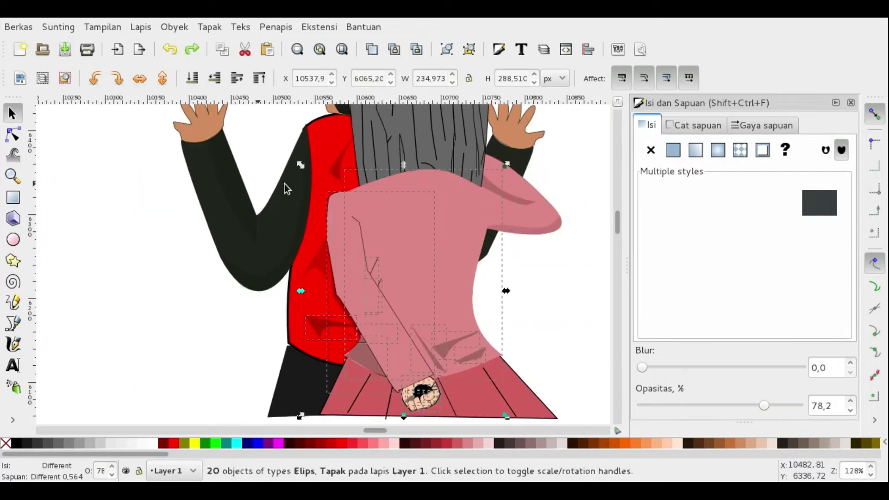
{"action": "left_click_drag", "start_coordinate": [286, 187], "coordinate": [191, 120]}
{"action": "left_click", "coordinate": [371, 285]}
{"action": "key", "text": "Escape"}
{"action": "left_click", "coordinate": [291, 191]}
{"action": "scroll", "coordinate": [327, 153], "scroll_direction": "up", "scroll_amount": 3}
Step: Lower the jacket's top edge nodes and the sleeve's top-left corner, deleting the sleeve's top node
{"action": "left_click", "coordinate": [13, 137]}
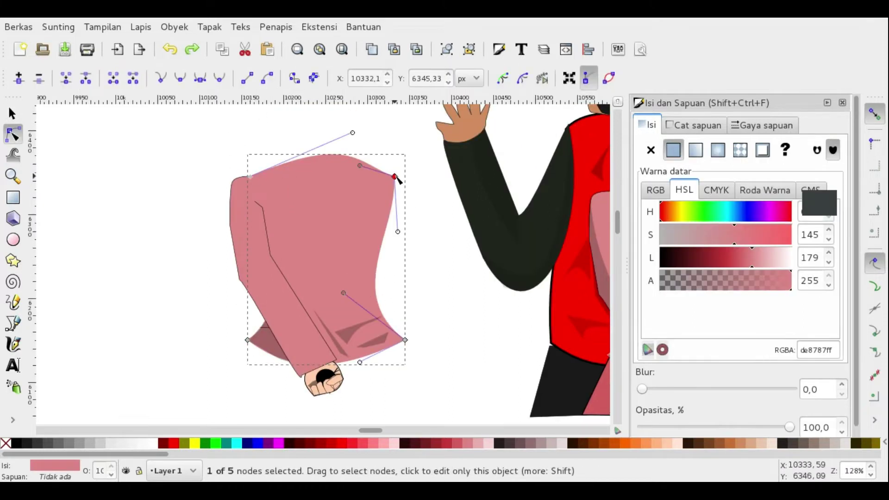
{"action": "left_click_drag", "start_coordinate": [360, 150], "coordinate": [372, 181]}
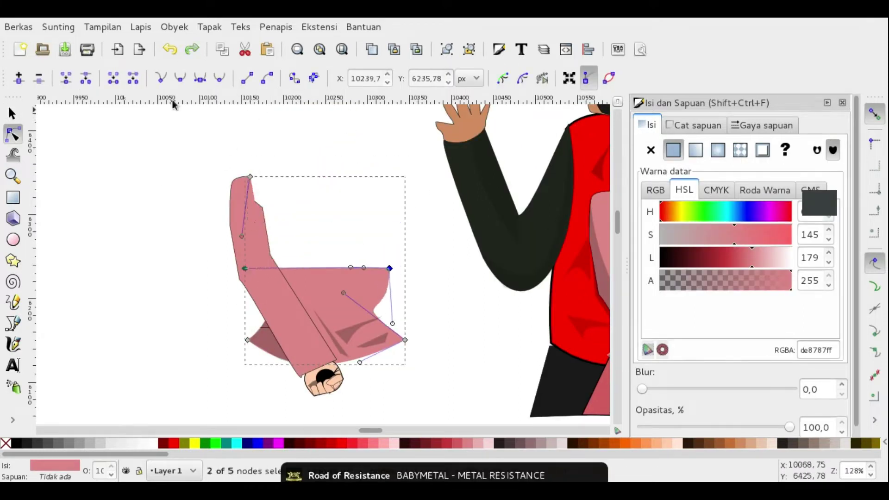
{"action": "left_click", "coordinate": [346, 167]}
{"action": "left_click", "coordinate": [414, 169]}
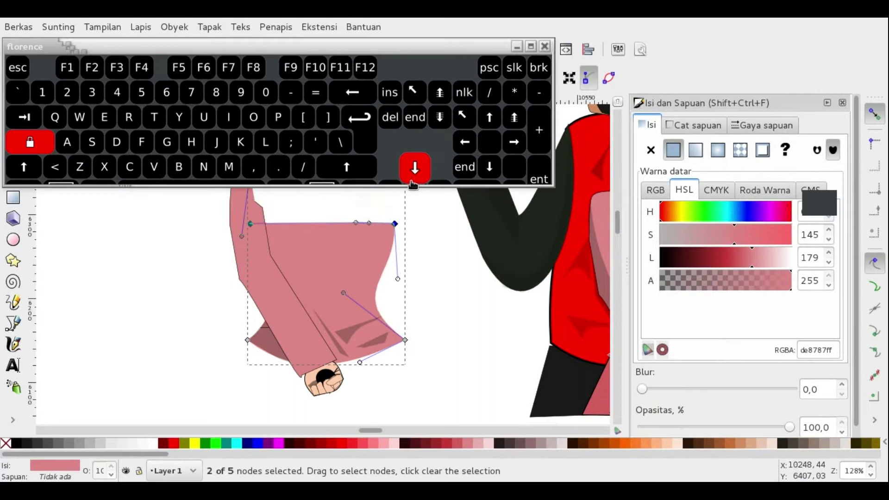
{"action": "left_click", "coordinate": [247, 213]}
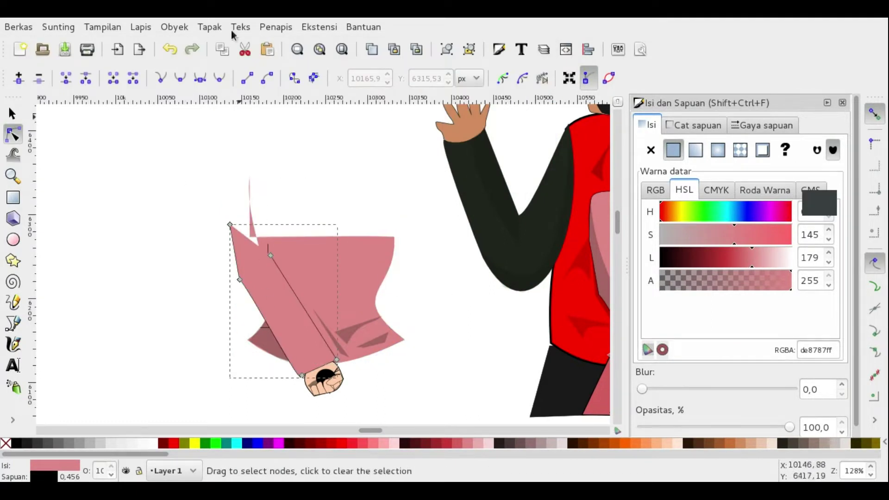
{"action": "key", "text": "Delete"}
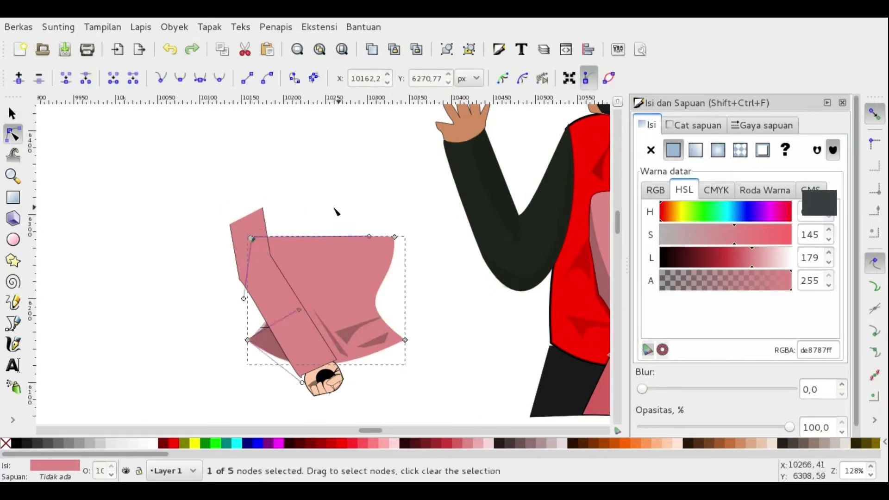
{"action": "left_click", "coordinate": [245, 223]}
{"action": "left_click_drag", "start_coordinate": [232, 226], "coordinate": [236, 241]}
Step: Send the skirt beneath the shirt, lower the shirt's top nodes and curve its sides
{"action": "scroll", "coordinate": [359, 361], "scroll_direction": "up", "scroll_amount": 1}
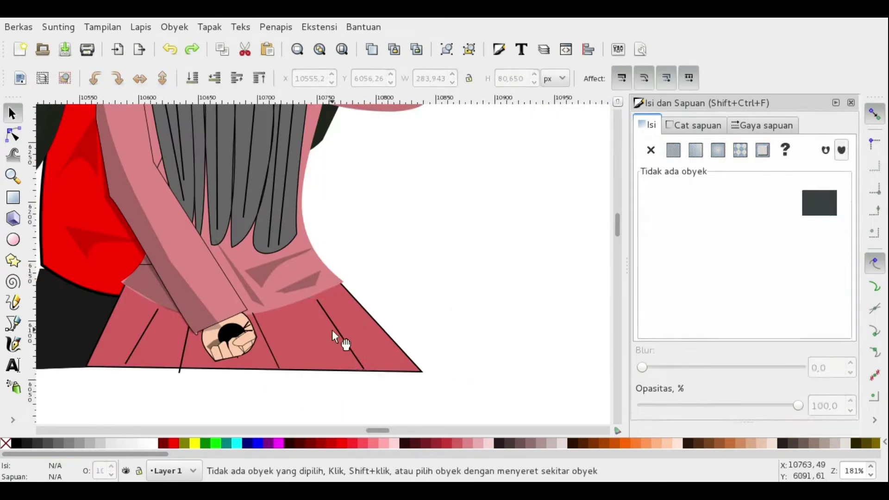
{"action": "left_click_drag", "start_coordinate": [426, 259], "coordinate": [216, 352]}
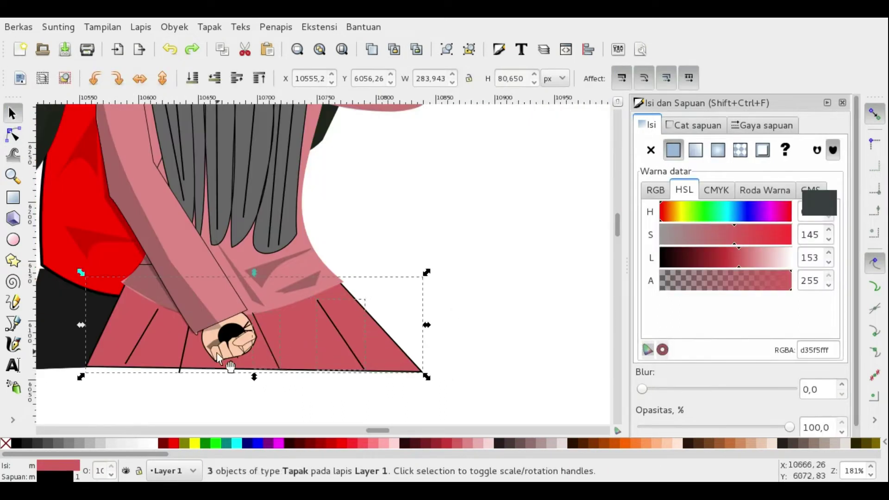
{"action": "scroll", "coordinate": [324, 278], "scroll_direction": "up", "scroll_amount": 2}
{"action": "key", "text": "End"}
{"action": "scroll", "coordinate": [506, 264], "scroll_direction": "up", "scroll_amount": 3}
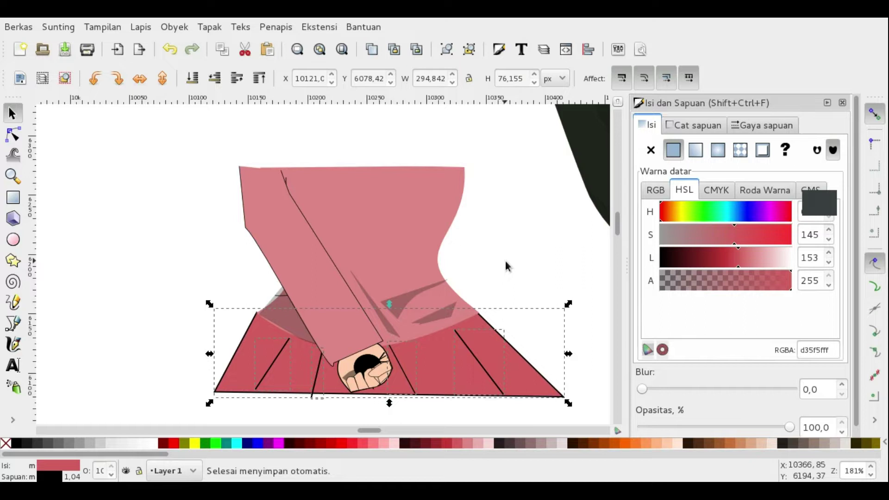
{"action": "key", "text": "n"}
{"action": "left_click", "coordinate": [268, 210]}
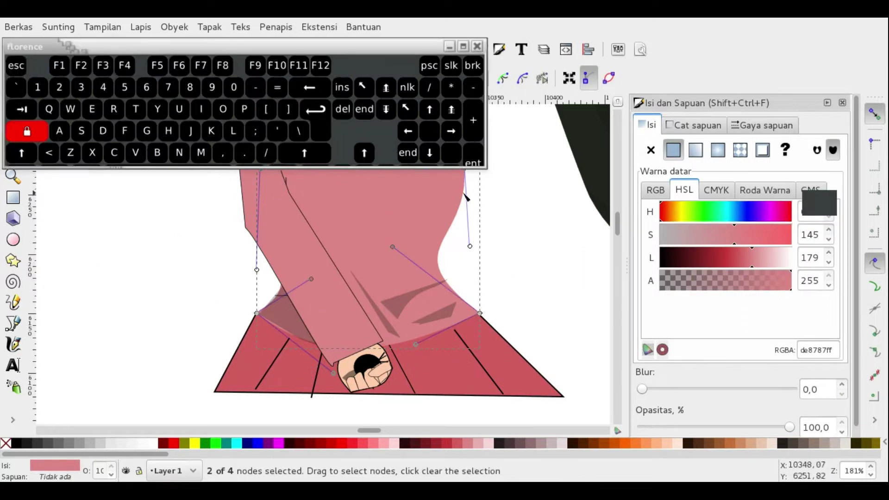
{"action": "key", "text": "shift+Down"}
{"action": "key", "text": "shift+Down"}
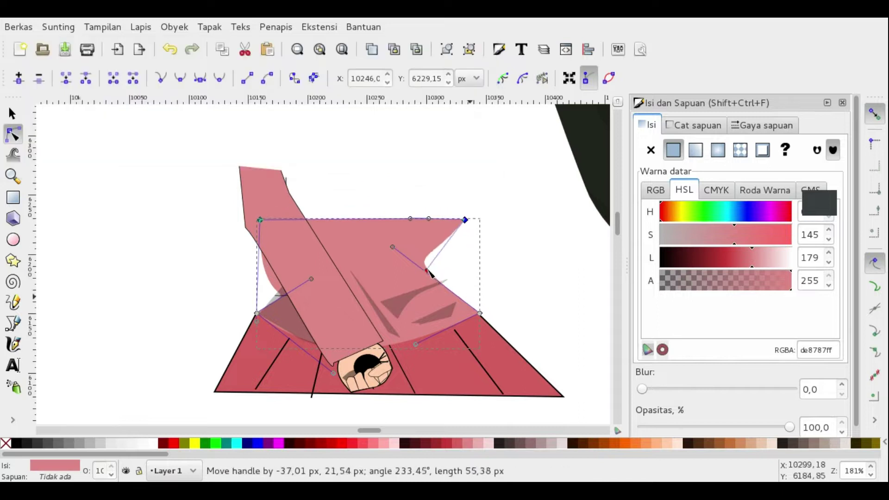
{"action": "left_click_drag", "start_coordinate": [282, 244], "coordinate": [307, 264]}
{"action": "left_click_drag", "start_coordinate": [392, 246], "coordinate": [387, 258]}
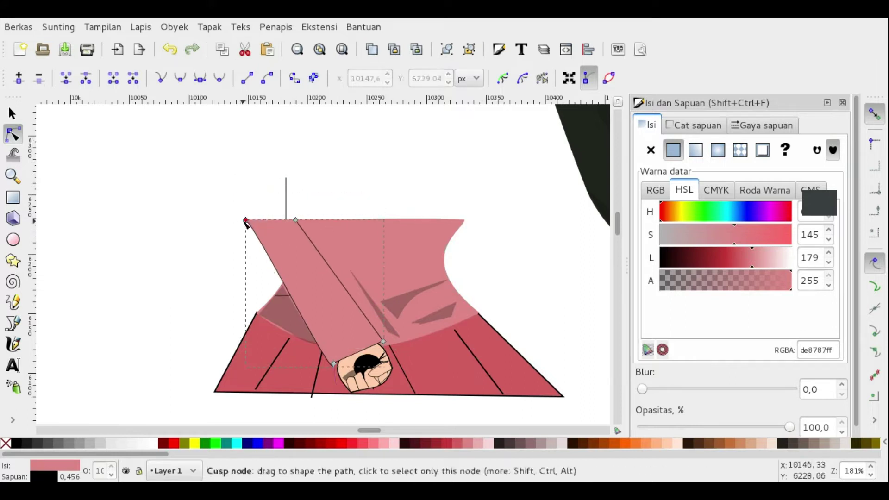
Step: Select the close-up's shirt and skirt paths and scale the drawing up
{"action": "scroll", "coordinate": [237, 276], "scroll_direction": "down", "scroll_amount": 2}
{"action": "left_click_drag", "start_coordinate": [174, 191], "coordinate": [419, 360]}
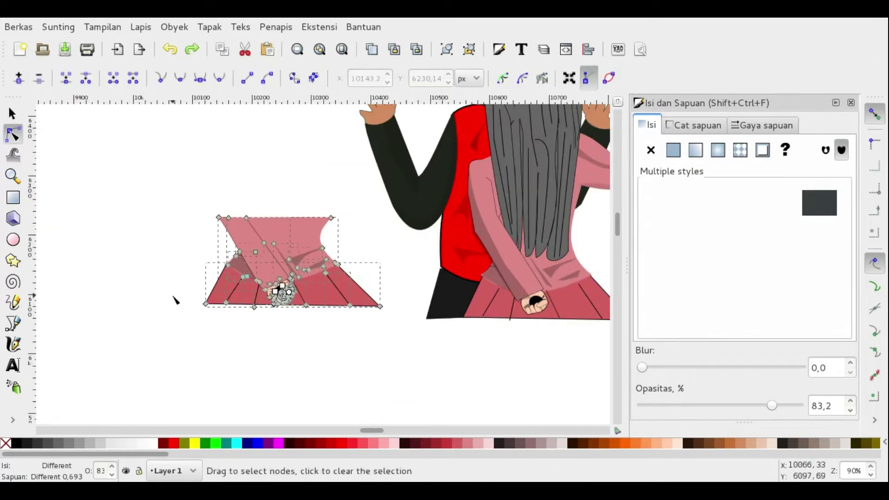
{"action": "left_click", "coordinate": [241, 297]}
{"action": "key", "text": "s"}
{"action": "scroll", "coordinate": [317, 306], "scroll_direction": "up", "scroll_amount": 3, "text": "ctrl"}
{"action": "left_click", "coordinate": [143, 296]}
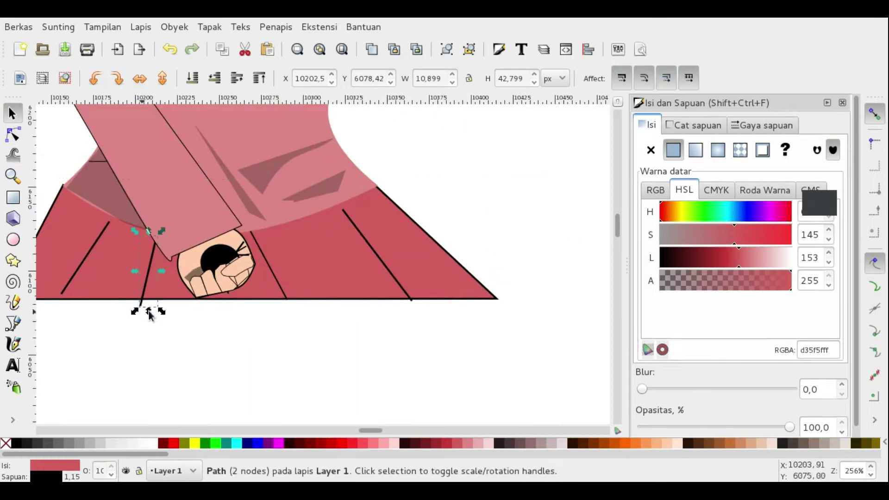
{"action": "scroll", "coordinate": [149, 315], "scroll_direction": "down", "scroll_amount": 3, "text": "ctrl"}
{"action": "scroll", "coordinate": [149, 315], "scroll_direction": "down", "scroll_amount": 2, "text": "ctrl"}
{"action": "left_click_drag", "start_coordinate": [432, 254], "coordinate": [258, 329]}
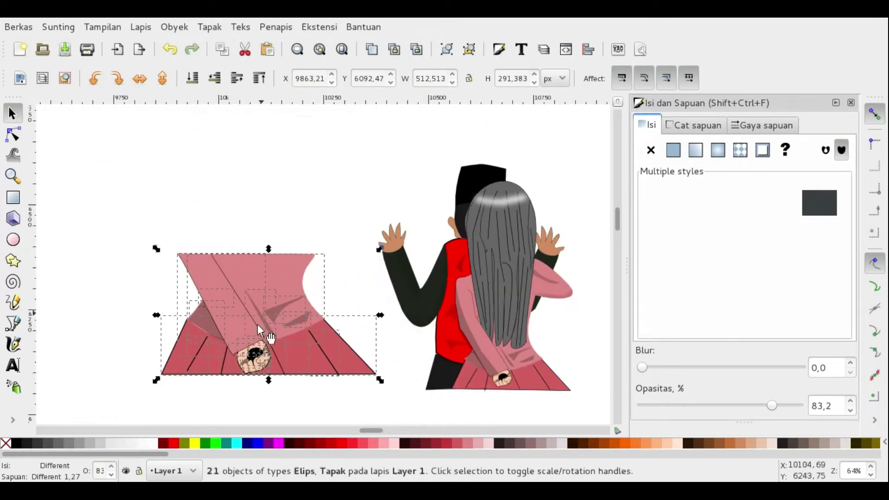
{"action": "left_click", "coordinate": [308, 173]}
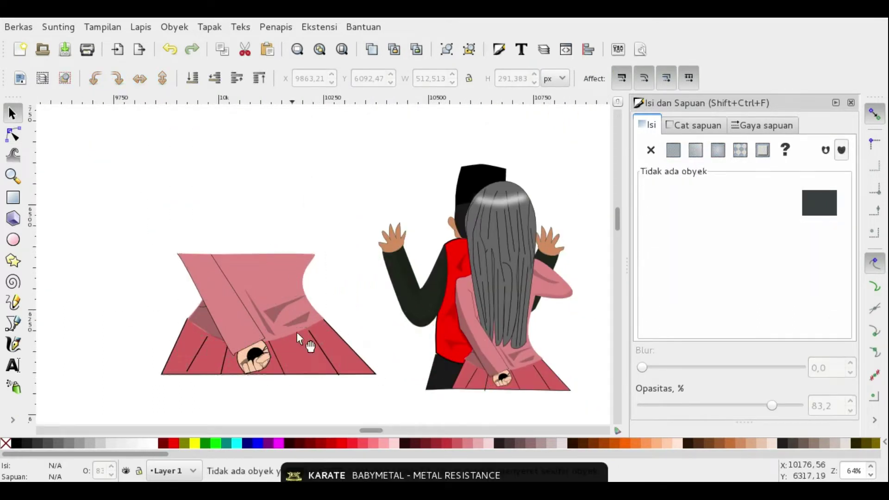
{"action": "key", "text": "ctrl+z"}
{"action": "key", "text": "Home"}
Step: Try the pen and rectangle tools, then select the pink shirt shape's nodes
{"action": "key", "text": "b"}
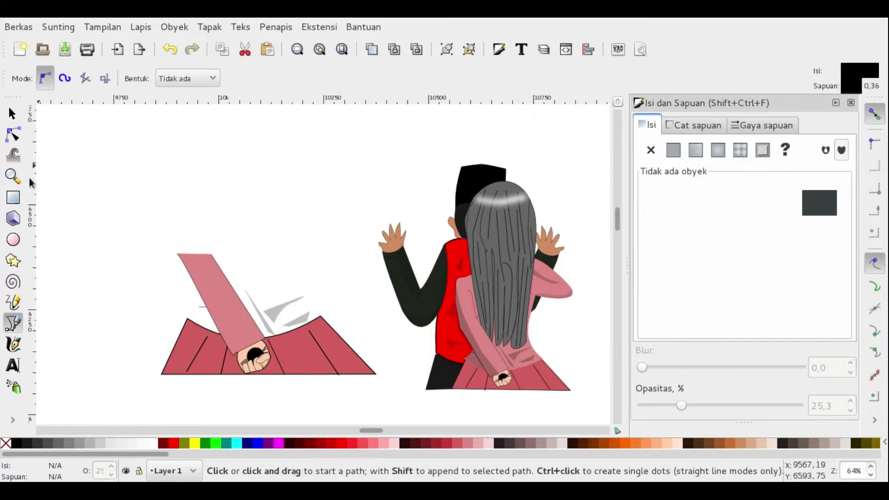
{"action": "key", "text": "r"}
{"action": "left_click_drag", "start_coordinate": [153, 227], "coordinate": [327, 327]}
{"action": "left_click", "coordinate": [13, 419]}
{"action": "left_click", "coordinate": [71, 403]}
{"action": "key", "text": "n"}
{"action": "left_click", "coordinate": [302, 280]}
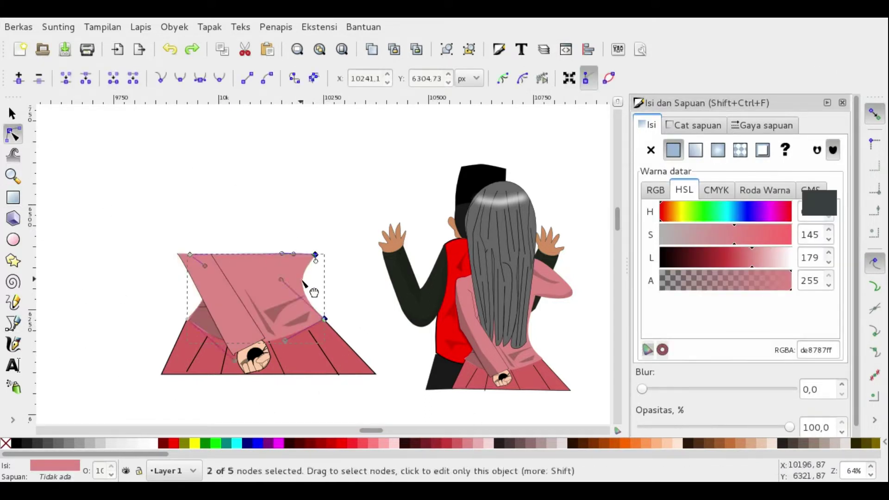
{"action": "scroll", "coordinate": [318, 265], "scroll_direction": "up", "scroll_amount": 3}
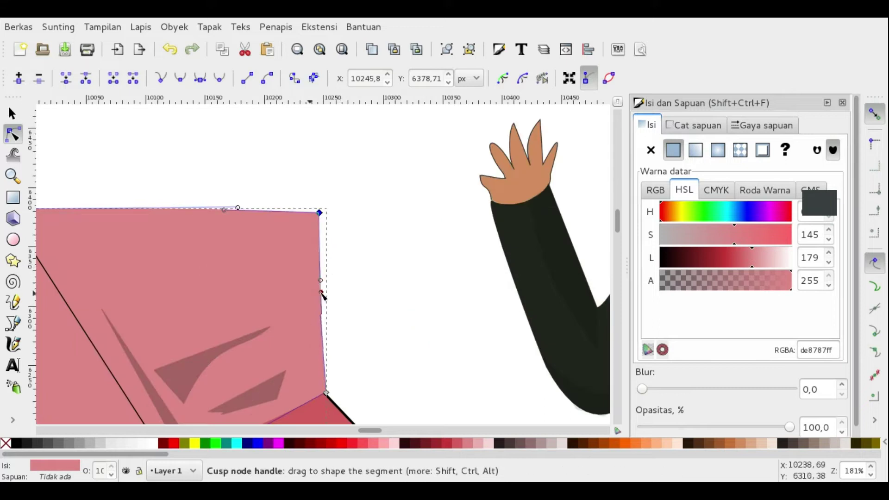
{"action": "scroll", "coordinate": [327, 212], "scroll_direction": "down", "scroll_amount": 1}
Step: Straighten the curved left edge of the upper pink shirt shape
{"action": "key", "text": "s"}
{"action": "key", "text": "Escape"}
{"action": "key", "text": "n"}
{"action": "left_click", "coordinate": [252, 296]}
{"action": "scroll", "coordinate": [226, 186], "scroll_direction": "up", "scroll_amount": 3}
{"action": "left_click", "coordinate": [226, 186]}
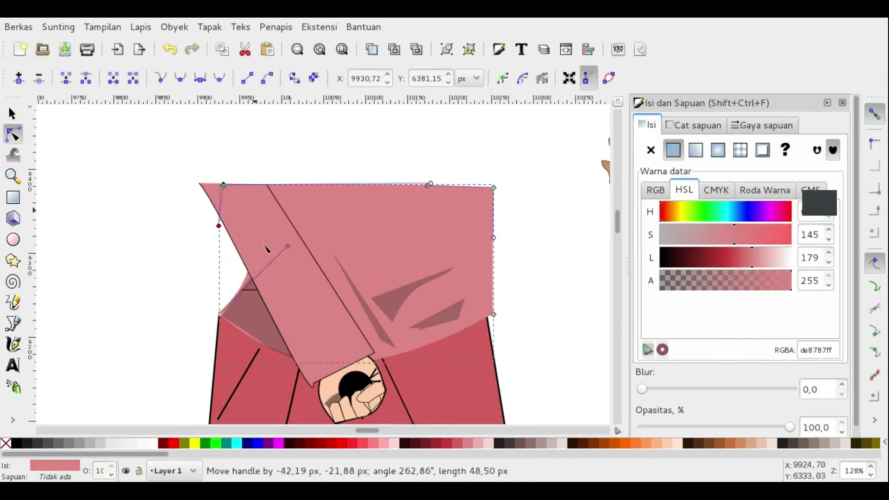
{"action": "left_click_drag", "start_coordinate": [241, 254], "coordinate": [223, 254]}
Step: Stretch the sleeve and hand together so the fist sits lower right
{"action": "key", "text": "s"}
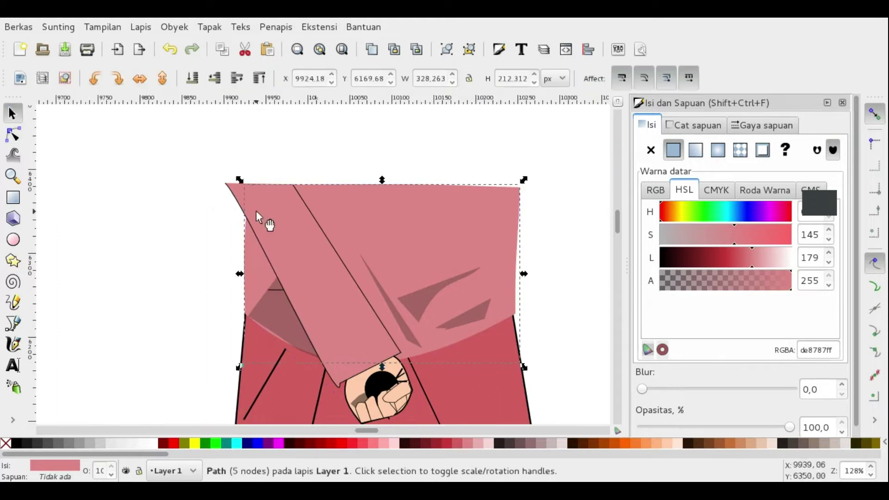
{"action": "scroll", "coordinate": [259, 259], "scroll_direction": "down", "scroll_amount": 3}
{"action": "left_click", "coordinate": [264, 324]}
{"action": "left_click", "coordinate": [302, 279]}
{"action": "left_click_drag", "start_coordinate": [302, 290], "coordinate": [496, 390]}
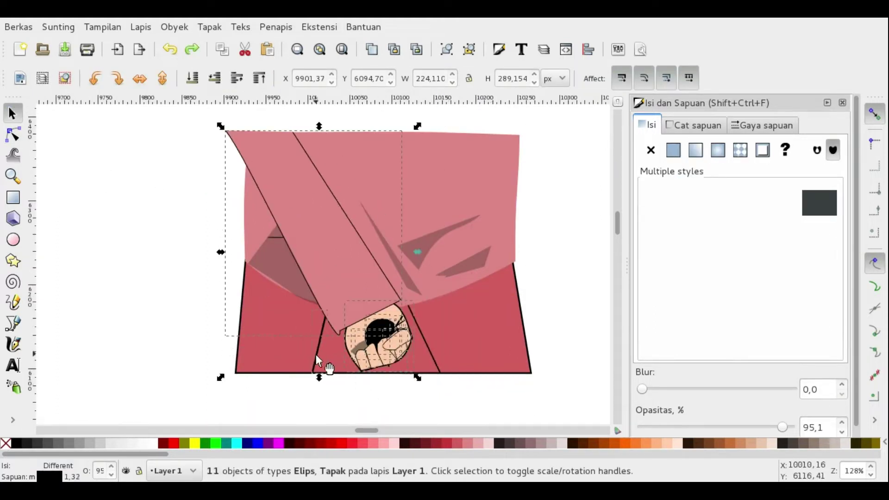
{"action": "left_click_drag", "start_coordinate": [317, 363], "coordinate": [343, 273]}
{"action": "left_click_drag", "start_coordinate": [546, 413], "coordinate": [535, 380]}
Step: Delete the shadow streak and raise the left shadow triangle's top node
{"action": "key", "text": "Escape"}
{"action": "left_click_drag", "start_coordinate": [354, 310], "coordinate": [423, 243]}
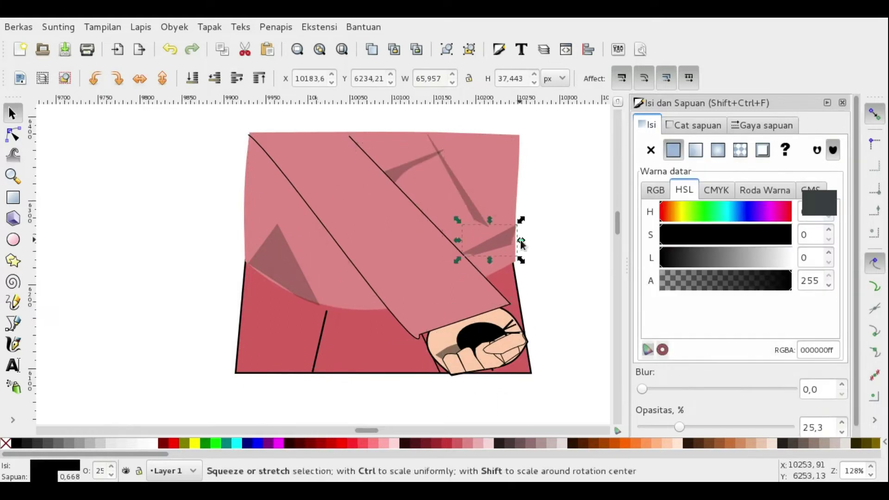
{"action": "key", "text": "Delete"}
{"action": "double_click", "coordinate": [282, 259]}
{"action": "left_click_drag", "start_coordinate": [277, 225], "coordinate": [273, 178]}
{"action": "left_click_drag", "start_coordinate": [275, 289], "coordinate": [277, 291]}
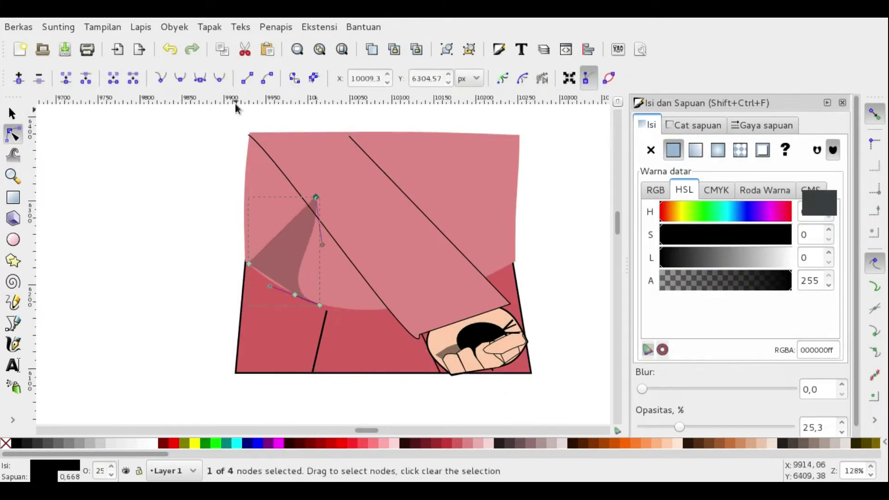
Step: Widen the skirt to match the shirt, then select all close-up parts
{"action": "key", "text": "Escape"}
{"action": "key", "text": "s"}
{"action": "scroll", "coordinate": [86, 179], "scroll_direction": "down", "scroll_amount": 1}
{"action": "left_click", "coordinate": [390, 220]}
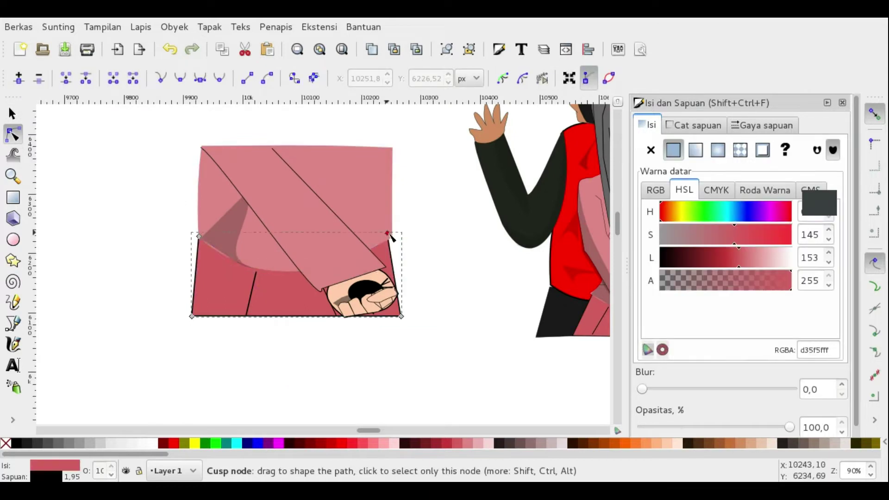
{"action": "key", "text": "s"}
{"action": "left_click_drag", "start_coordinate": [392, 208], "coordinate": [411, 209]}
{"action": "key", "text": "Escape"}
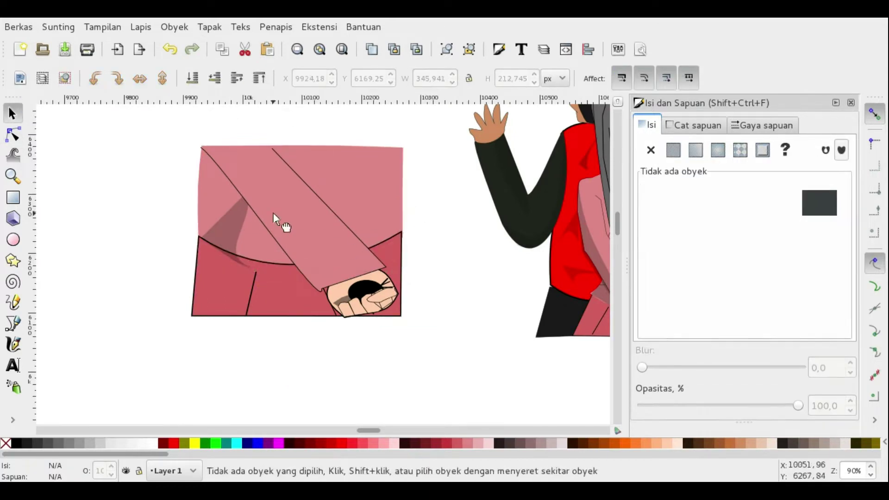
{"action": "left_click_drag", "start_coordinate": [188, 129], "coordinate": [415, 319]}
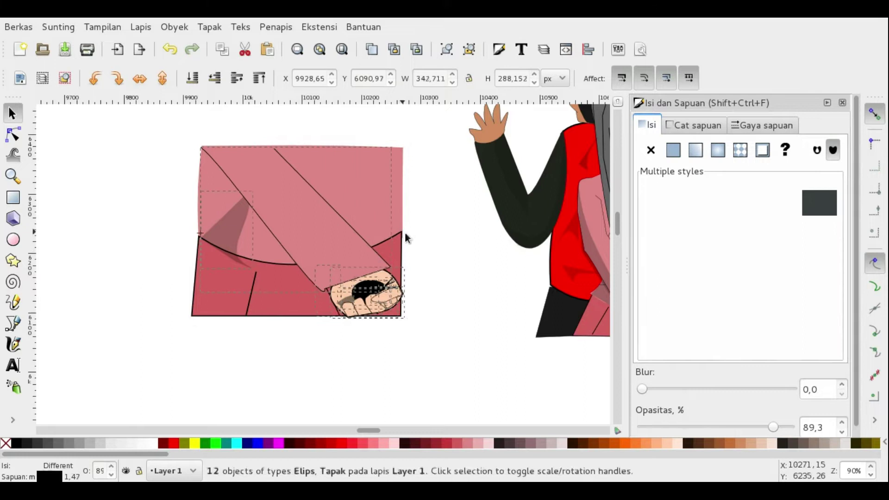
Step: Draw a shadow band along the sleeve, filled 28170b at about 29% opacity
{"action": "key", "text": "Escape"}
{"action": "key", "text": "n"}
{"action": "left_click", "coordinate": [291, 151]}
{"action": "key", "text": "b"}
{"action": "left_click", "coordinate": [230, 147]}
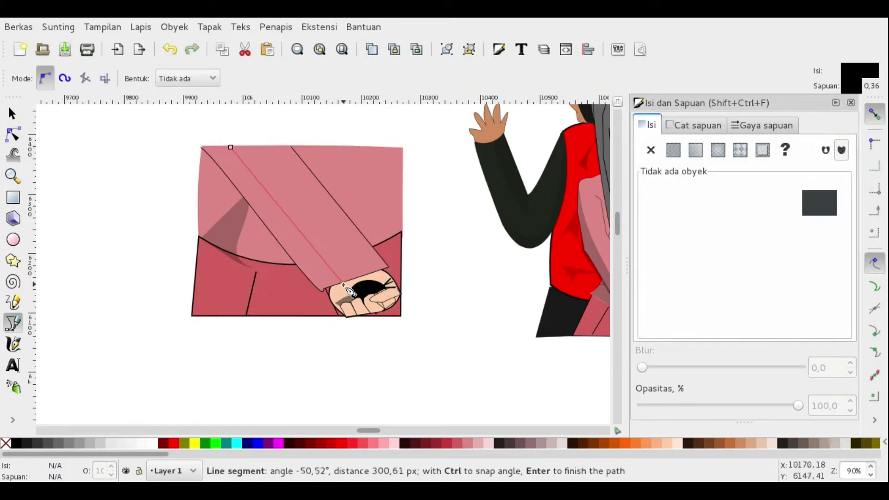
{"action": "left_click", "coordinate": [231, 147]}
{"action": "key", "text": "plus"}
{"action": "key", "text": "plus"}
{"action": "key", "text": "n"}
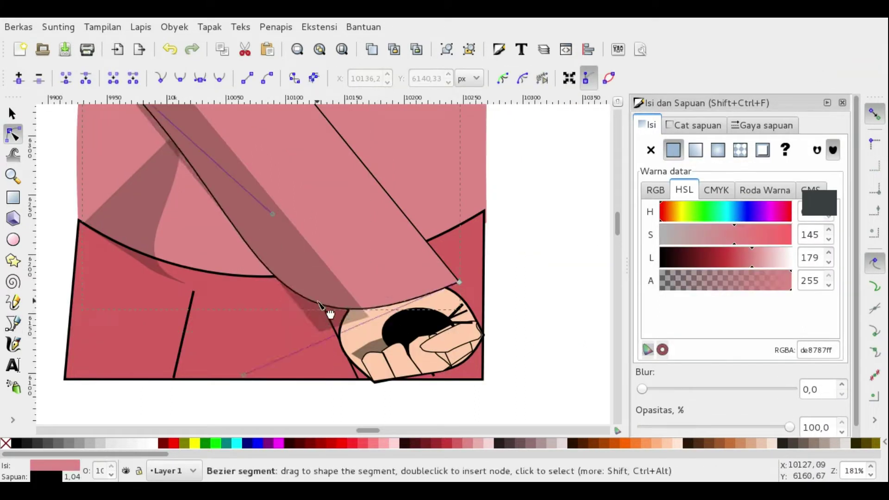
Step: Bend the sleeve's outer edge and cuff into a soft curve over the fist
{"action": "left_click", "coordinate": [328, 308]}
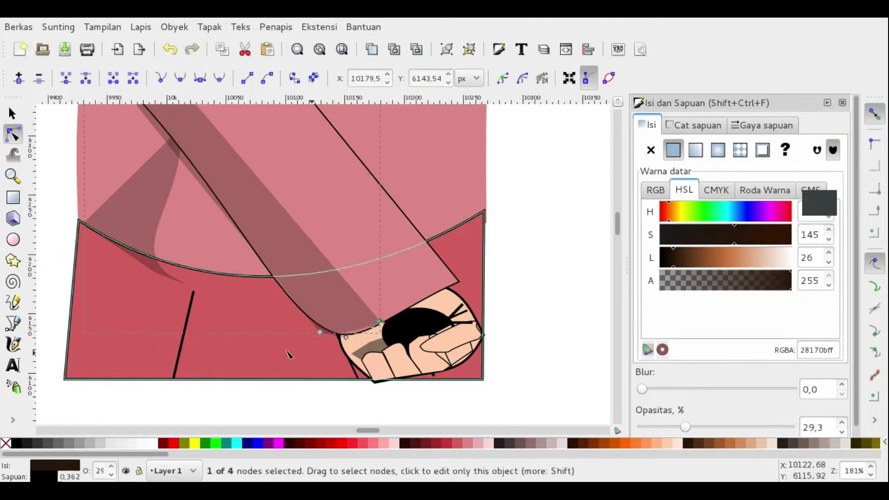
{"action": "scroll", "coordinate": [331, 324], "scroll_direction": "down", "scroll_amount": 3}
{"action": "scroll", "coordinate": [311, 270], "scroll_direction": "up", "scroll_amount": 3}
{"action": "scroll", "coordinate": [333, 300], "scroll_direction": "down", "scroll_amount": 5}
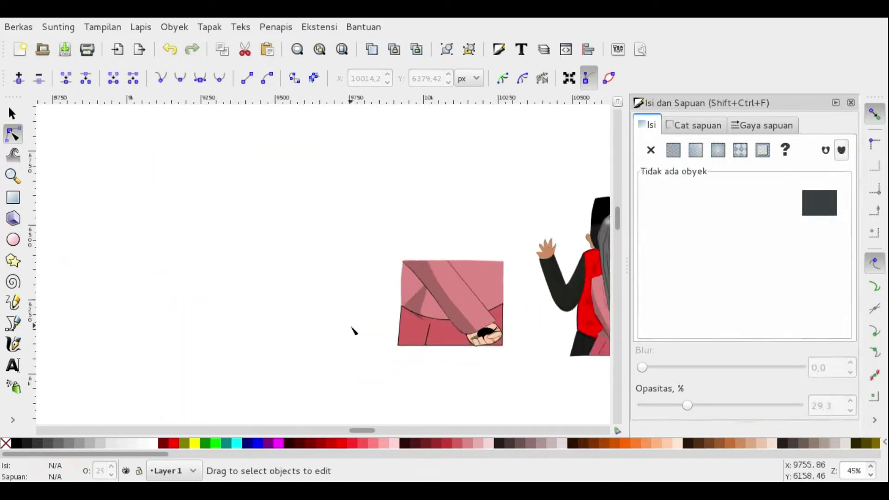
{"action": "scroll", "coordinate": [317, 320], "scroll_direction": "up", "scroll_amount": 2}
{"action": "scroll", "coordinate": [559, 372], "scroll_direction": "up", "scroll_amount": 2}
{"action": "left_click", "coordinate": [484, 329]}
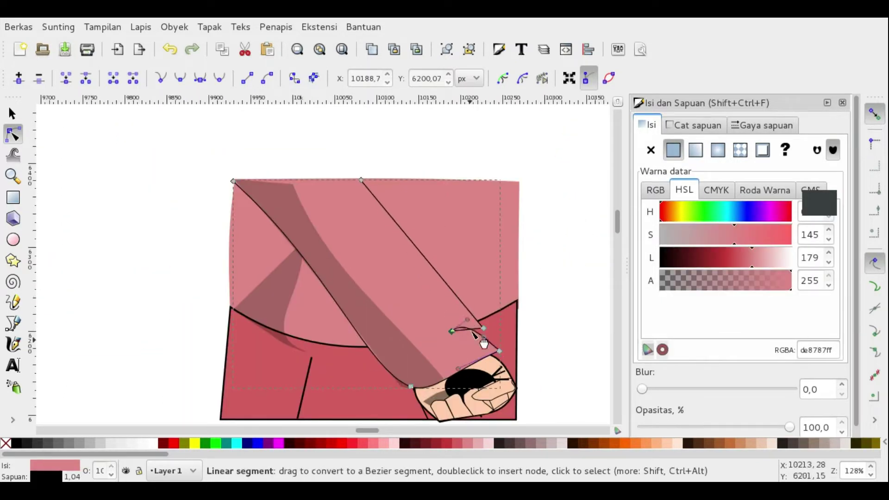
{"action": "left_click_drag", "start_coordinate": [483, 343], "coordinate": [501, 361]}
{"action": "left_click", "coordinate": [441, 284]}
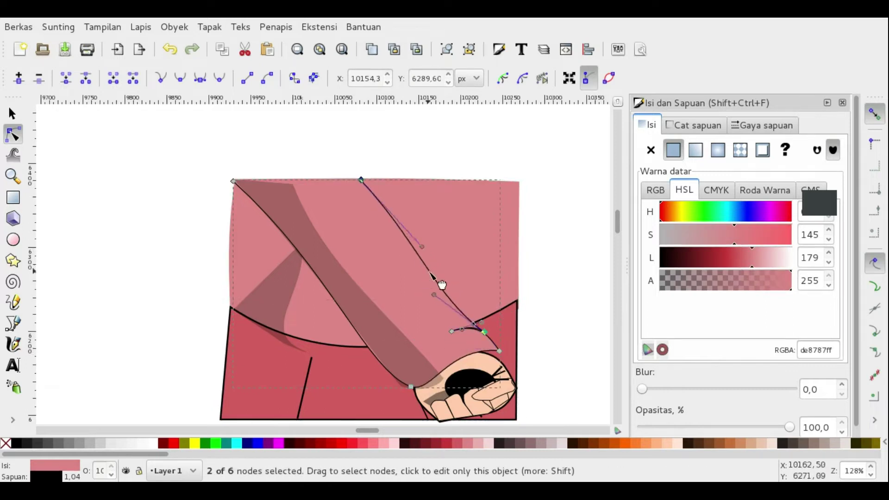
{"action": "scroll", "coordinate": [435, 315], "scroll_direction": "down", "scroll_amount": 1}
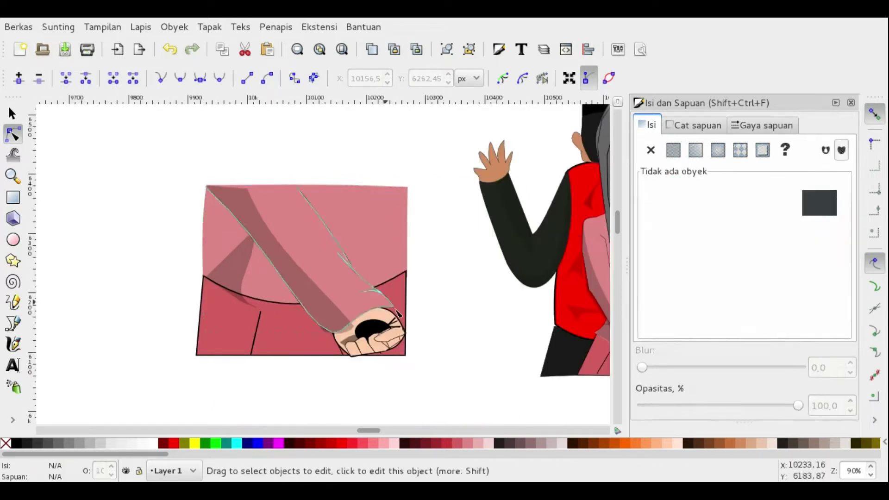
{"action": "left_click", "coordinate": [451, 329]}
{"action": "scroll", "coordinate": [453, 330], "scroll_direction": "down", "scroll_amount": 2}
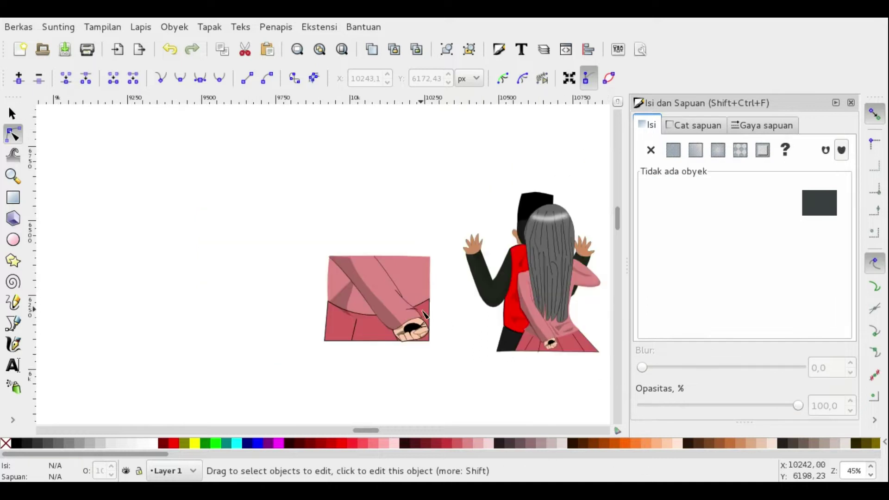
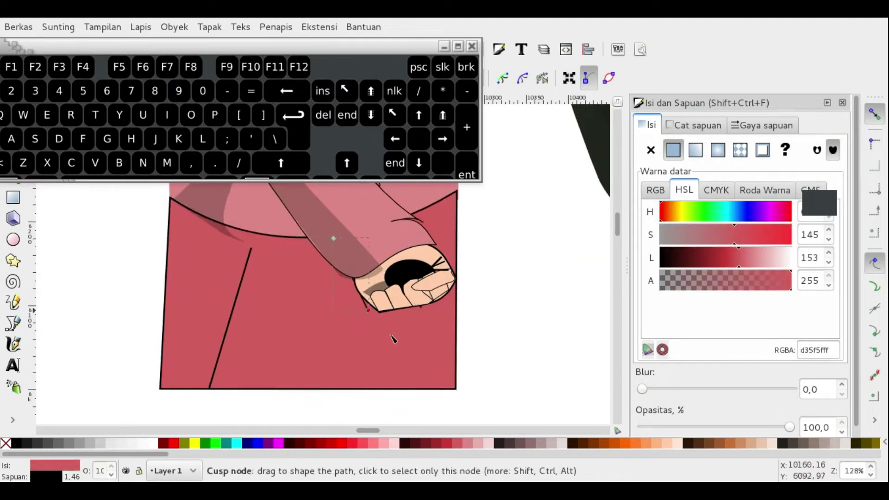
Step: Enlarge the sleeve and fist and move them into the left red panel
{"action": "scroll", "coordinate": [258, 240], "scroll_direction": "down", "scroll_amount": 2}
Step: Move the black ball beneath the fist and convert it with Object to Path
{"action": "scroll", "coordinate": [257, 240], "scroll_direction": "up", "scroll_amount": 3}
{"action": "scroll", "coordinate": [465, 424], "scroll_direction": "left", "scroll_amount": 3}
{"action": "key", "text": "s"}
{"action": "key", "text": "ctrl+a"}
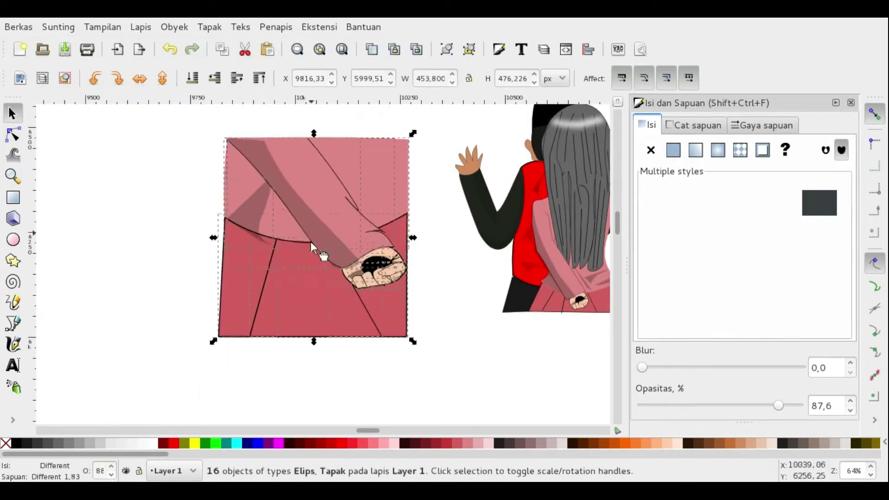
{"action": "left_click_drag", "start_coordinate": [310, 240], "coordinate": [409, 209]}
{"action": "left_click_drag", "start_coordinate": [302, 299], "coordinate": [185, 327]}
{"action": "left_click", "coordinate": [288, 331]}
{"action": "scroll", "coordinate": [287, 351], "scroll_direction": "up", "scroll_amount": 3}
{"action": "mouse_move", "coordinate": [315, 396]}
{"action": "left_mouse_down"}
{"action": "mouse_move", "coordinate": [351, 328]}
{"action": "mouse_move", "coordinate": [323, 334]}
{"action": "left_mouse_up"}
{"action": "left_click", "coordinate": [14, 135]}
{"action": "left_click", "coordinate": [210, 27]}
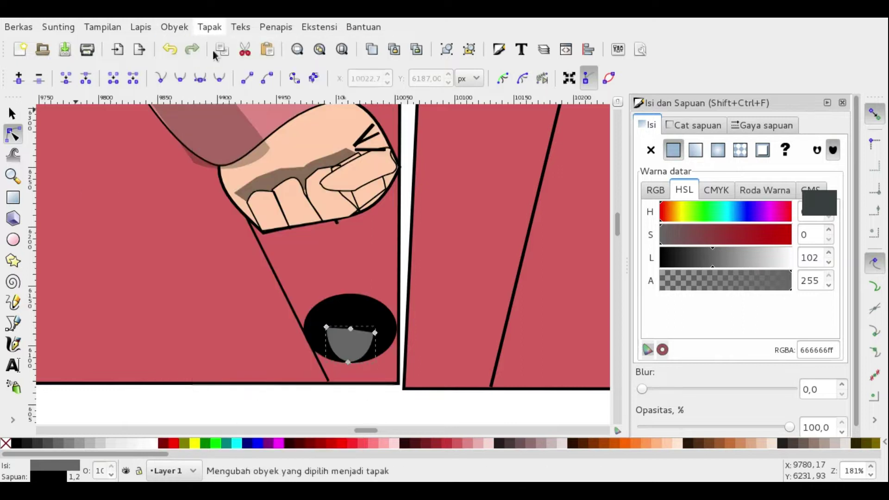
{"action": "left_click", "coordinate": [231, 39]}
Step: Rotate the grey half-shape onto the ball and make it a faint, mostly transparent white highlight
{"action": "key", "text": "s"}
{"action": "left_click_drag", "start_coordinate": [397, 369], "coordinate": [382, 390]}
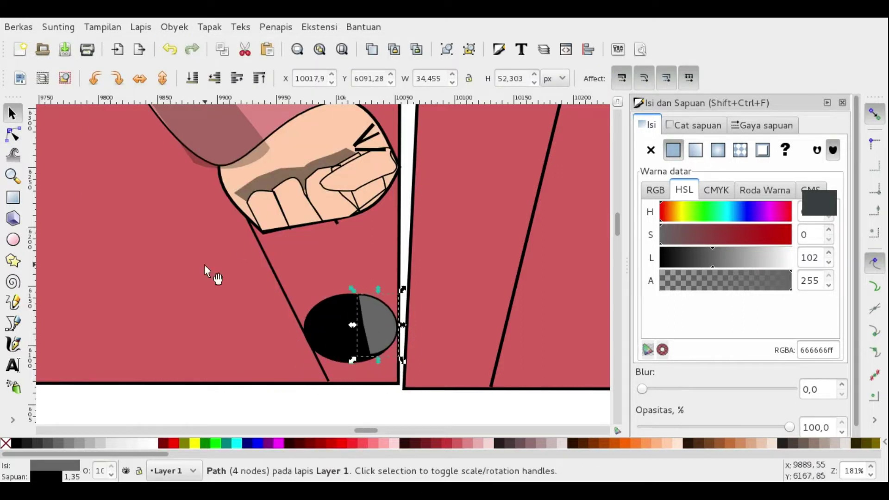
{"action": "key", "text": "n"}
{"action": "left_click", "coordinate": [383, 326]}
{"action": "scroll", "coordinate": [435, 388], "scroll_direction": "up", "scroll_amount": 3}
{"action": "left_click_drag", "start_coordinate": [713, 263], "coordinate": [790, 263]}
{"action": "left_click_drag", "start_coordinate": [789, 426], "coordinate": [663, 426]}
{"action": "scroll", "coordinate": [402, 324], "scroll_direction": "down", "scroll_amount": 3}
{"action": "left_click", "coordinate": [407, 312]}
{"action": "scroll", "coordinate": [426, 327], "scroll_direction": "up", "scroll_amount": 3}
Step: Select the curled fingers of the fist for removal
{"action": "scroll", "coordinate": [463, 319], "scroll_direction": "down", "scroll_amount": 5}
{"action": "left_click", "coordinate": [506, 311]}
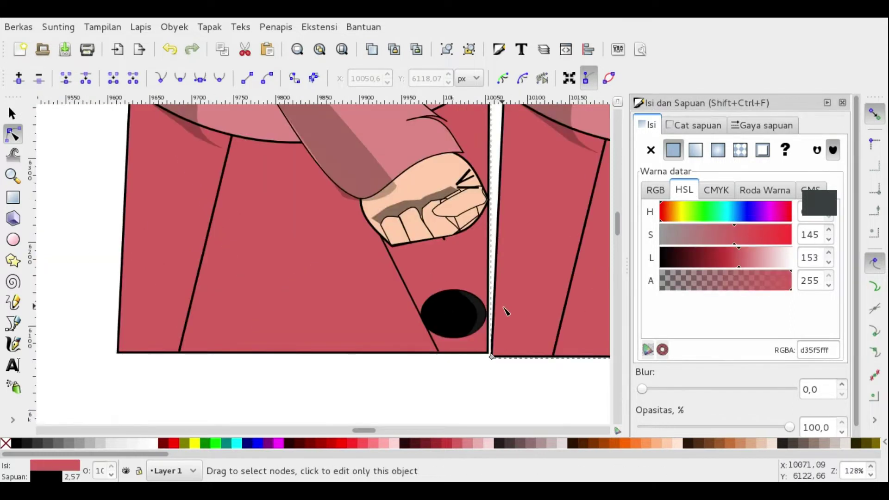
{"action": "scroll", "coordinate": [505, 311], "scroll_direction": "up", "scroll_amount": 1}
{"action": "left_click", "coordinate": [330, 248]}
{"action": "key", "text": "b"}
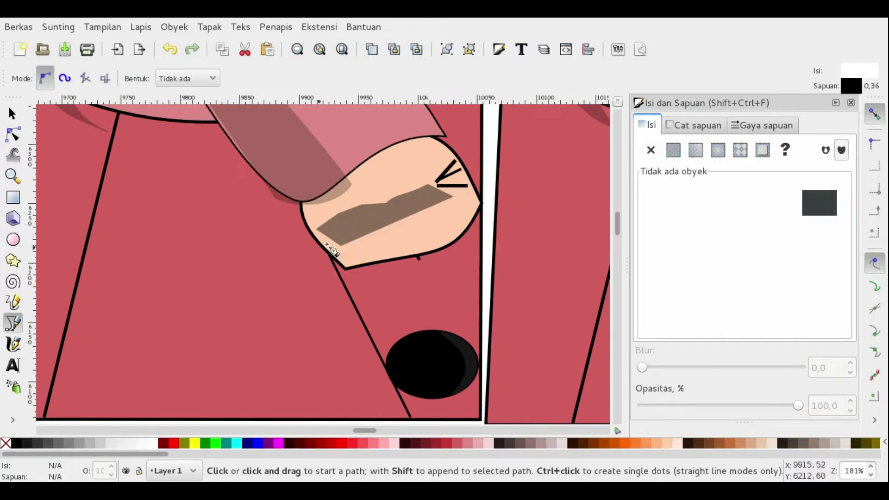
{"action": "scroll", "coordinate": [472, 195], "scroll_direction": "down", "scroll_amount": 2}
{"action": "key", "text": "n"}
Step: Try stretching the left red panel wider to the right, then undo it
{"action": "left_click", "coordinate": [431, 252]}
{"action": "key", "text": "ctrl+a"}
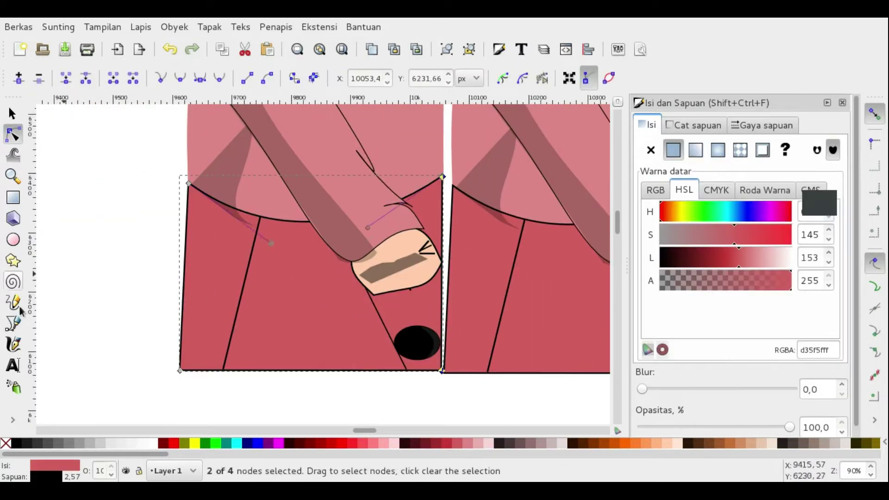
{"action": "key", "text": "b"}
{"action": "key", "text": "s"}
{"action": "left_click_drag", "start_coordinate": [447, 273], "coordinate": [468, 272]}
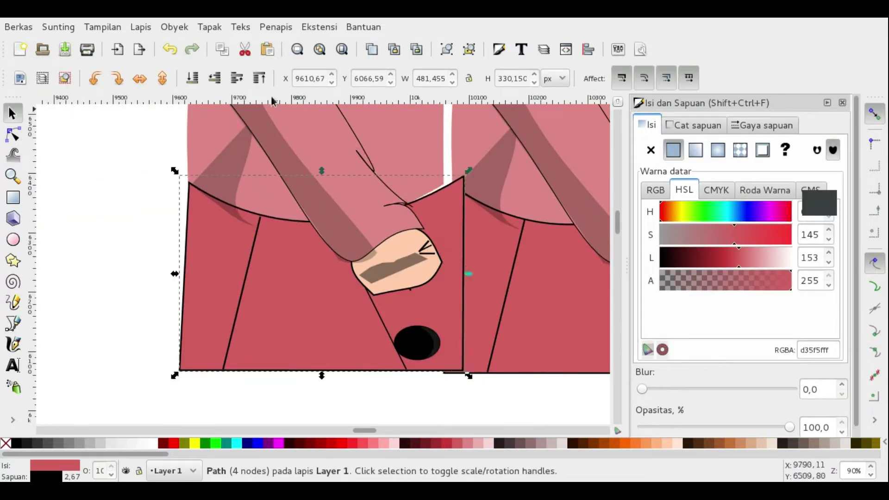
{"action": "key", "text": "ctrl+z"}
Step: Select all the objects around the hand
{"action": "key", "text": "b"}
{"action": "scroll", "coordinate": [427, 277], "scroll_direction": "down", "scroll_amount": 2}
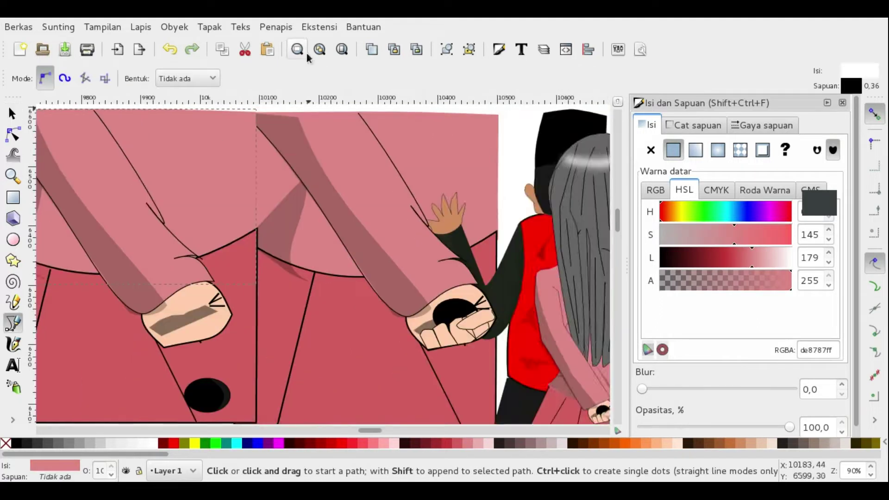
{"action": "scroll", "coordinate": [348, 229], "scroll_direction": "down", "scroll_amount": 2}
{"action": "scroll", "coordinate": [348, 229], "scroll_direction": "up", "scroll_amount": 1}
{"action": "key", "text": "s"}
{"action": "scroll", "coordinate": [326, 254], "scroll_direction": "up", "scroll_amount": 1}
{"action": "left_click_drag", "start_coordinate": [323, 133], "coordinate": [469, 307]}
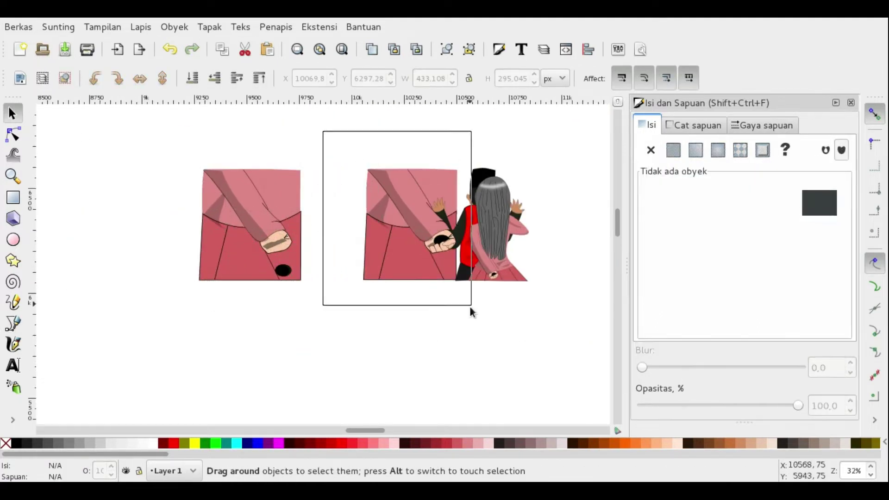
{"action": "key", "text": "3"}
{"action": "scroll", "coordinate": [327, 370], "scroll_direction": "down", "scroll_amount": 4}
{"action": "scroll", "coordinate": [238, 308], "scroll_direction": "up", "scroll_amount": 2}
Step: Select the sleeve shadow and start a Bezier outline of spread fingers below the hand
{"action": "left_click", "coordinate": [139, 277]}
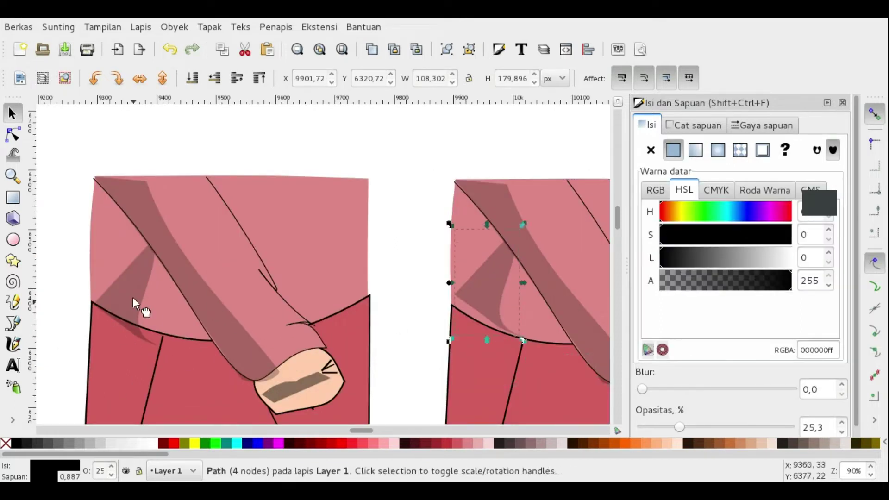
{"action": "key", "text": "b"}
{"action": "scroll", "coordinate": [280, 285], "scroll_direction": "up", "scroll_amount": 1}
{"action": "left_click", "coordinate": [270, 283]}
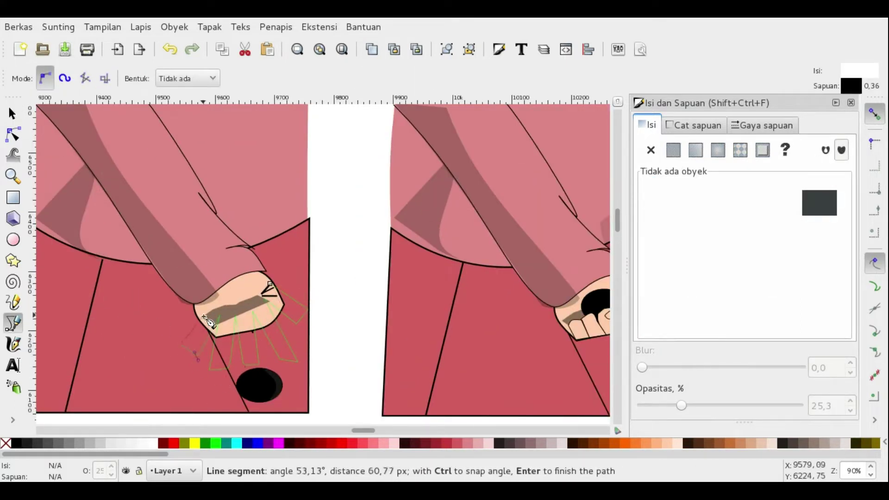
Step: Close the finger outline into a shape and zoom in on its nodes
{"action": "left_click", "coordinate": [270, 284]}
{"action": "key", "text": "d"}
{"action": "left_click", "coordinate": [277, 301]}
{"action": "key", "text": "s"}
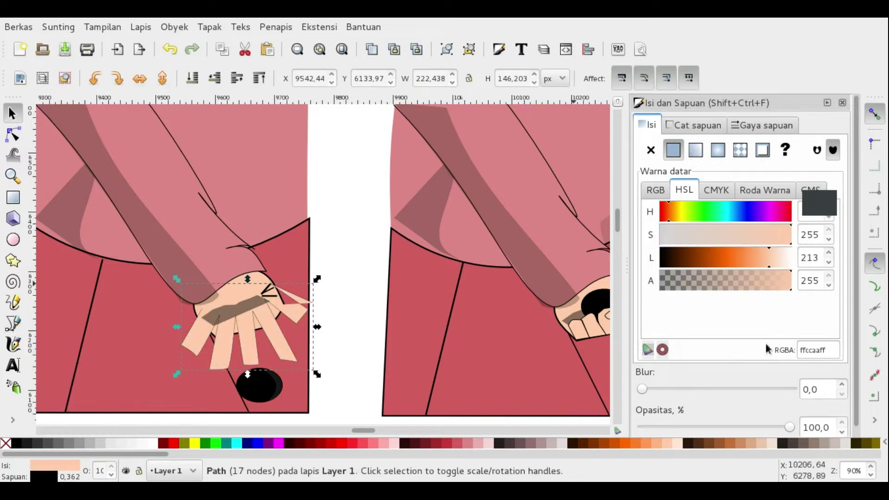
{"action": "key", "text": "3"}
{"action": "key", "text": "n"}
Step: Pull a fingertip up-left, then select the ball and fingers together
{"action": "left_click_drag", "start_coordinate": [333, 297], "coordinate": [260, 257]}
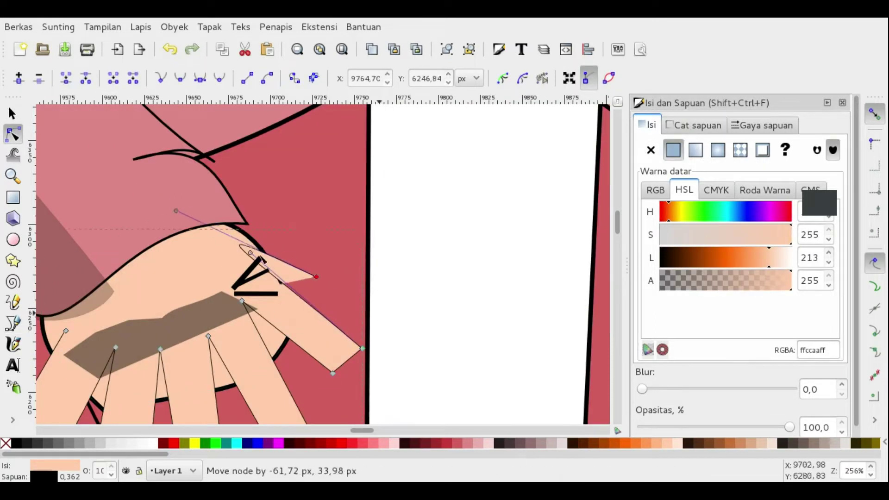
{"action": "scroll", "coordinate": [355, 374], "scroll_direction": "down", "scroll_amount": 5}
{"action": "key", "text": "s"}
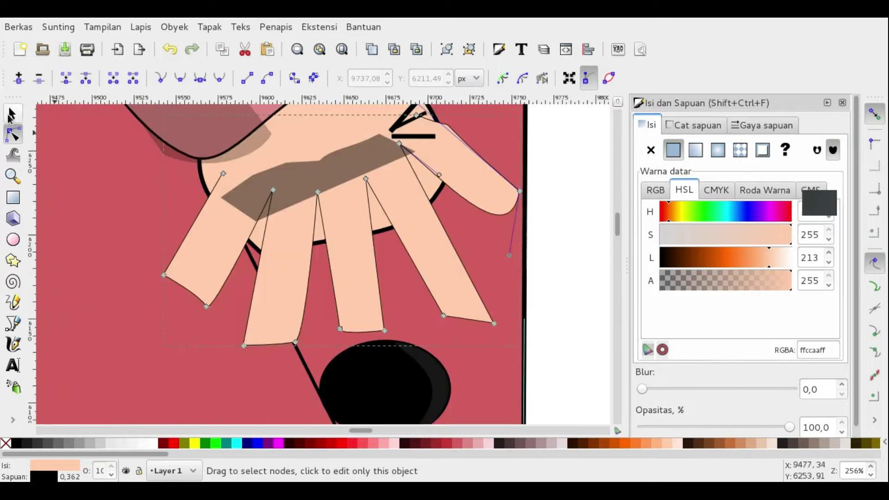
{"action": "left_click_drag", "start_coordinate": [278, 287], "coordinate": [283, 277]}
{"action": "scroll", "coordinate": [282, 277], "scroll_direction": "down", "scroll_amount": 3}
{"action": "scroll", "coordinate": [405, 289], "scroll_direction": "up", "scroll_amount": 5}
Step: Reshape the fingers: adjust a fingertip, nudge a base up, raise the rightmost tip
{"action": "left_click", "coordinate": [397, 234]}
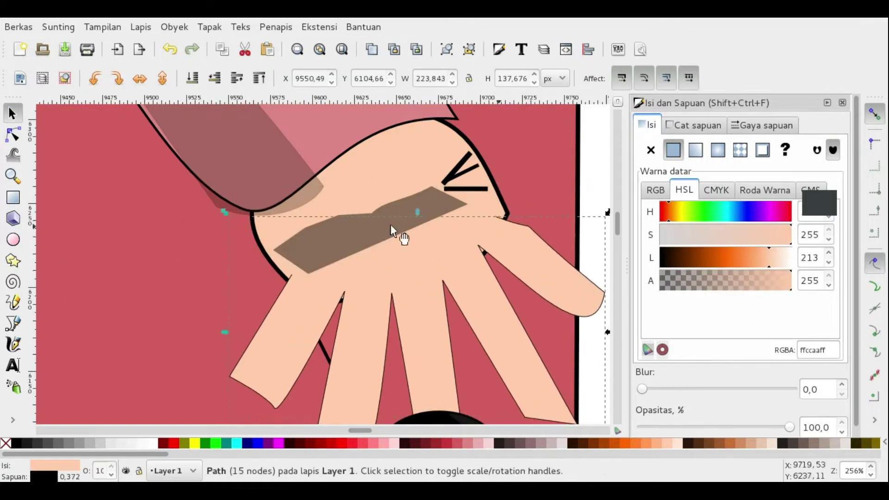
{"action": "key", "text": "n"}
{"action": "left_click_drag", "start_coordinate": [575, 276], "coordinate": [556, 262]}
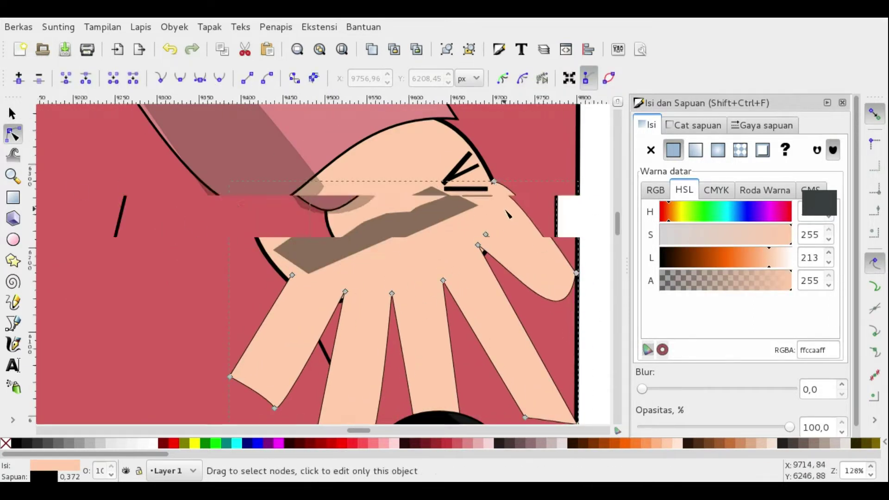
{"action": "scroll", "coordinate": [555, 234], "scroll_direction": "down", "scroll_amount": 2, "text": "ctrl"}
{"action": "left_click_drag", "start_coordinate": [422, 264], "coordinate": [418, 260]}
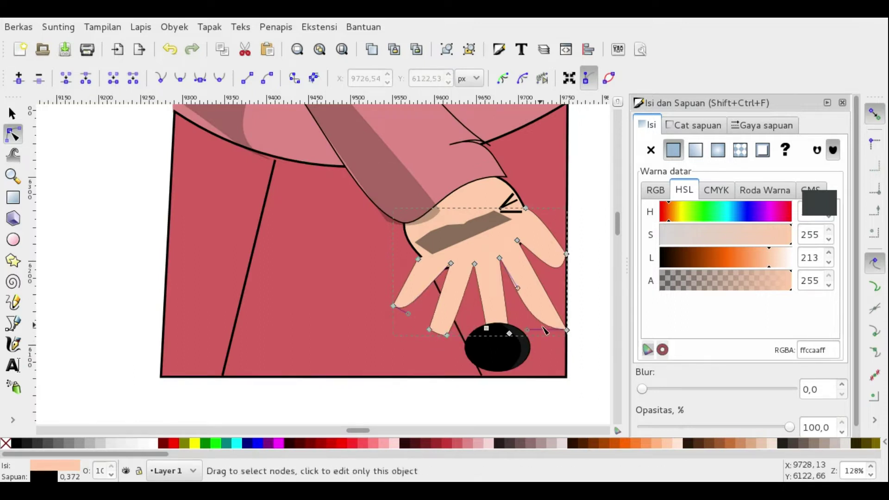
{"action": "left_click_drag", "start_coordinate": [566, 254], "coordinate": [570, 218]}
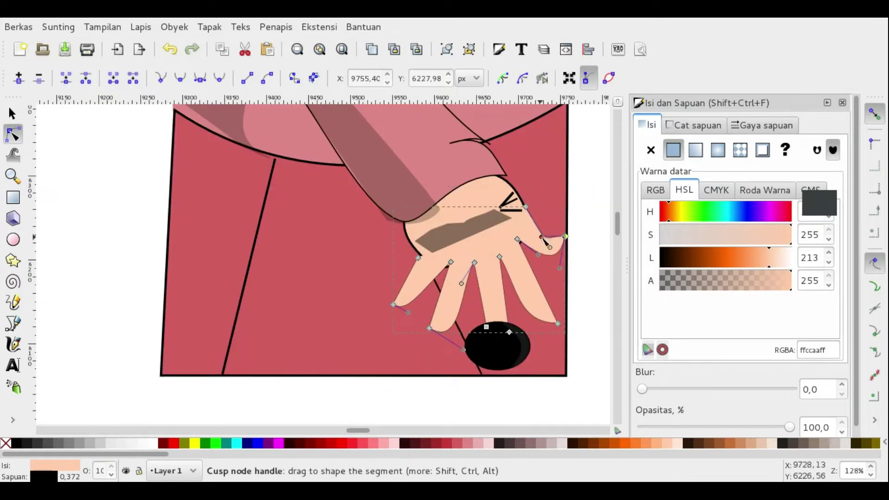
{"action": "scroll", "coordinate": [545, 241], "scroll_direction": "up", "scroll_amount": 1}
Step: Select the small line on the hand
{"action": "key", "text": "Escape"}
{"action": "left_click", "coordinate": [576, 277]}
{"action": "scroll", "coordinate": [545, 287], "scroll_direction": "down", "scroll_amount": 1, "text": "ctrl"}
{"action": "key", "text": "s"}
{"action": "left_click", "coordinate": [520, 244]}
{"action": "key", "text": "Escape"}
Step: Select nodes on the sleeve shading and the hand outline
{"action": "left_click", "coordinate": [13, 135]}
{"action": "left_click", "coordinate": [407, 204]}
{"action": "scroll", "coordinate": [407, 203], "scroll_direction": "up", "scroll_amount": 2, "text": "ctrl"}
{"action": "scroll", "coordinate": [266, 288], "scroll_direction": "right", "scroll_amount": 5}
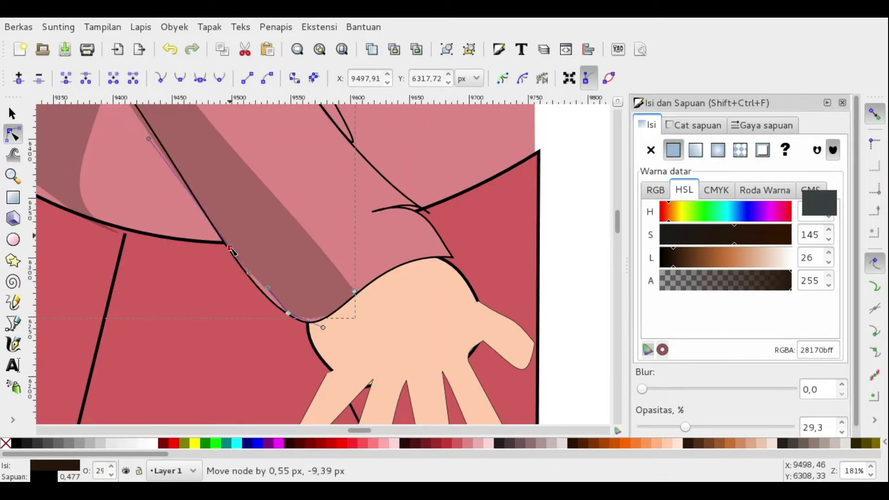
{"action": "scroll", "coordinate": [231, 249], "scroll_direction": "down", "scroll_amount": 3}
{"action": "scroll", "coordinate": [232, 249], "scroll_direction": "right", "scroll_amount": 1}
{"action": "left_click", "coordinate": [313, 230]}
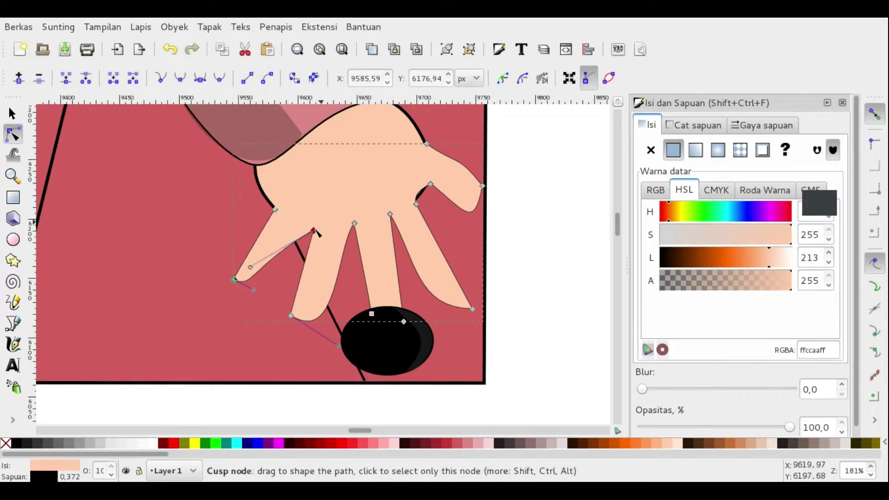
{"action": "scroll", "coordinate": [325, 273], "scroll_direction": "down", "scroll_amount": 3, "text": "ctrl"}
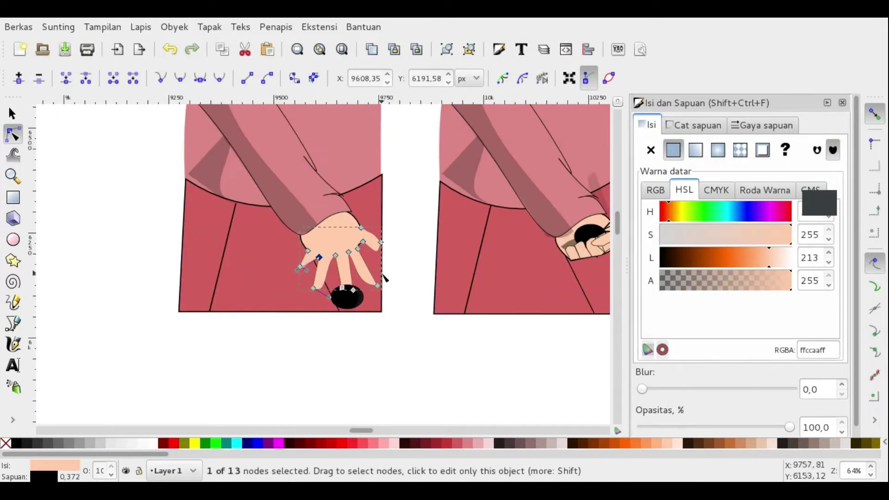
Step: Set the hand's stroke paint to none
{"action": "left_click", "coordinate": [693, 125]}
{"action": "left_click", "coordinate": [650, 149]}
{"action": "scroll", "coordinate": [303, 274], "scroll_direction": "up", "scroll_amount": 1, "text": "ctrl"}
{"action": "scroll", "coordinate": [303, 274], "scroll_direction": "up", "scroll_amount": 1, "text": "ctrl"}
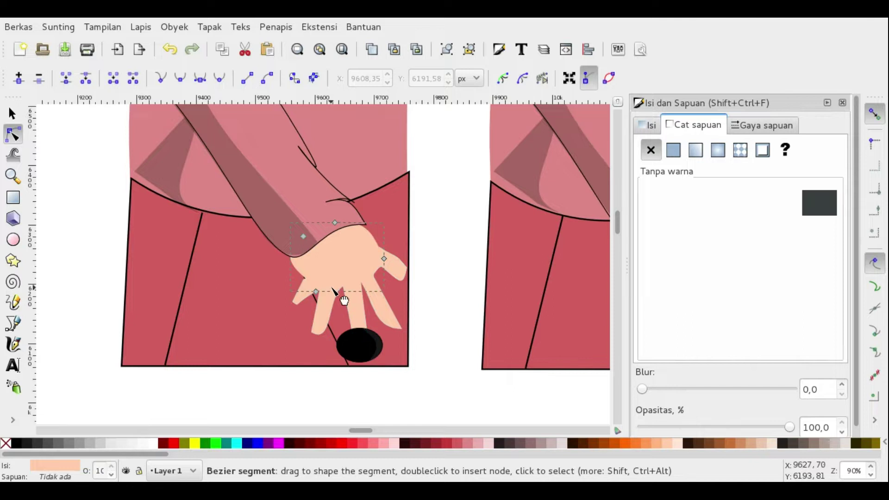
{"action": "scroll", "coordinate": [269, 264], "scroll_direction": "up", "scroll_amount": 2, "text": "ctrl"}
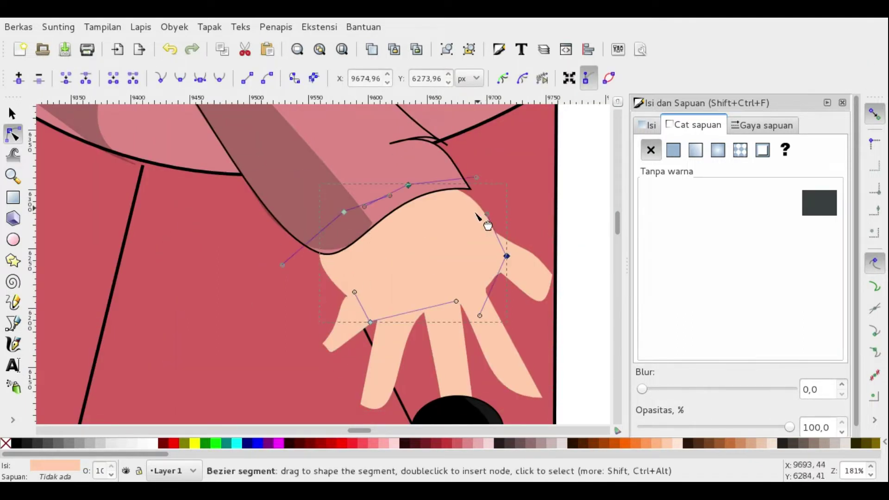
{"action": "scroll", "coordinate": [495, 250], "scroll_direction": "down", "scroll_amount": 2, "text": "ctrl"}
{"action": "scroll", "coordinate": [185, 218], "scroll_direction": "right", "scroll_amount": 2}
Step: Delete the spread fingers shape and select the plain hand
{"action": "key", "text": "s"}
{"action": "key", "text": "Delete"}
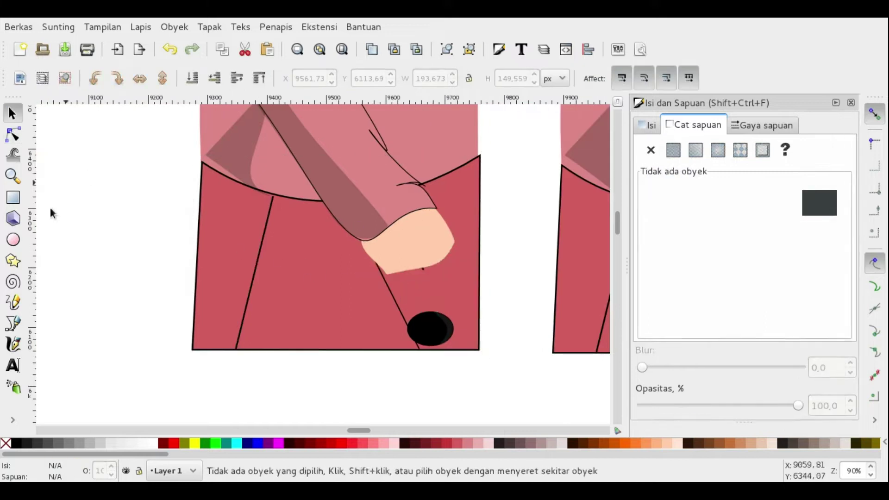
{"action": "scroll", "coordinate": [366, 260], "scroll_direction": "up", "scroll_amount": 1, "text": "ctrl"}
{"action": "key", "text": "b"}
{"action": "key", "text": "n"}
{"action": "left_click", "coordinate": [373, 266]}
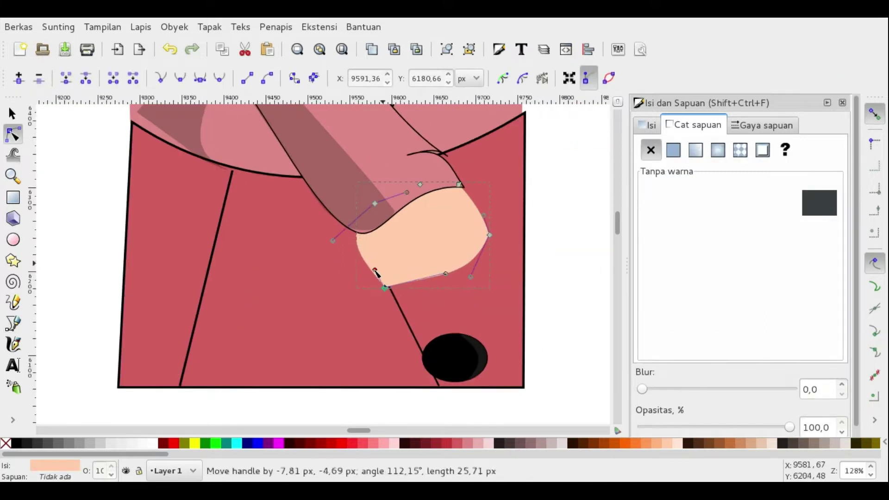
Step: Try starting a new pen outline at the hand, then return to its nodes
{"action": "left_click", "coordinate": [14, 324]}
{"action": "left_click", "coordinate": [382, 286]}
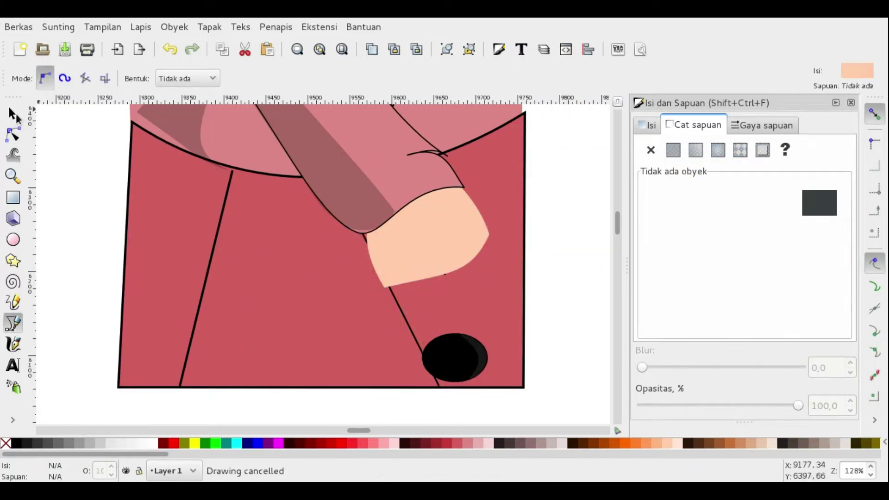
{"action": "left_click", "coordinate": [13, 134]}
{"action": "key", "text": "Escape"}
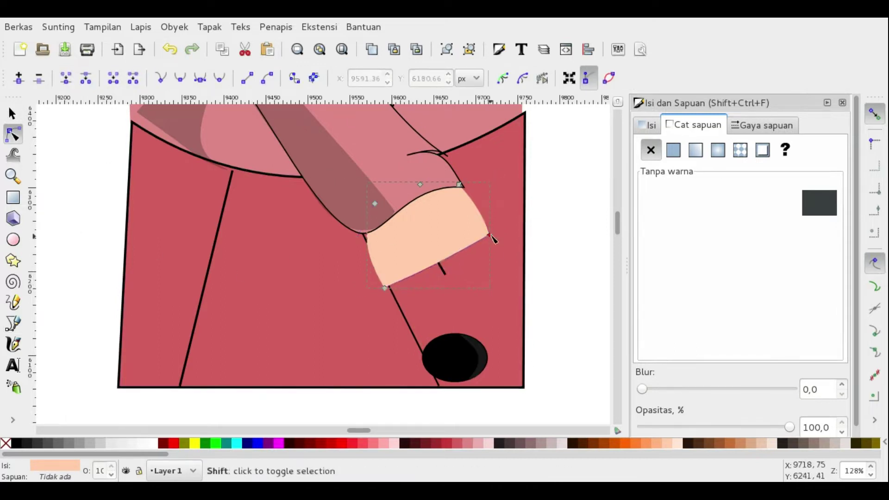
Step: Draw the new fingered outline from the hand's lower edge and close it
{"action": "key", "text": "b"}
{"action": "left_click", "coordinate": [375, 270]}
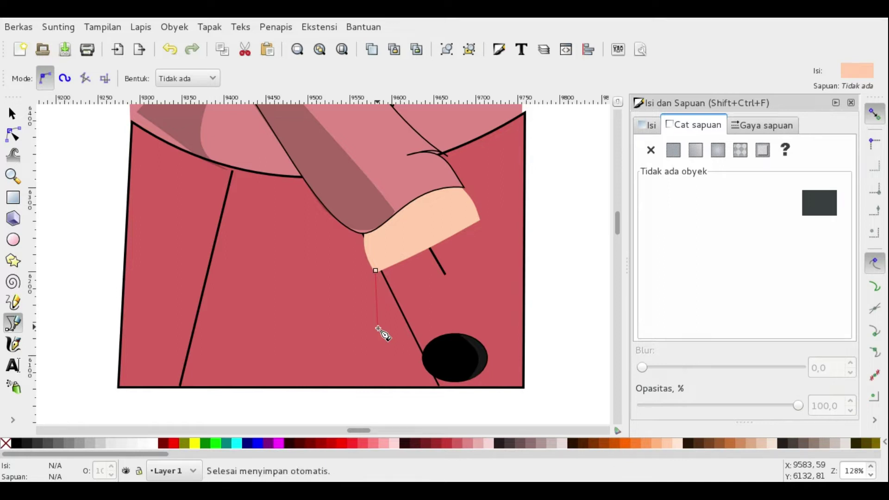
{"action": "key", "text": "Escape"}
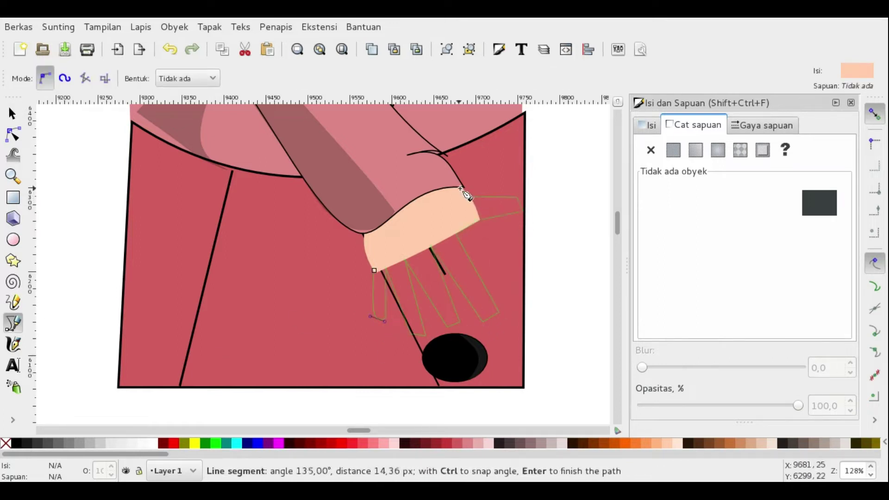
{"action": "left_click", "coordinate": [373, 271]}
{"action": "key", "text": "n"}
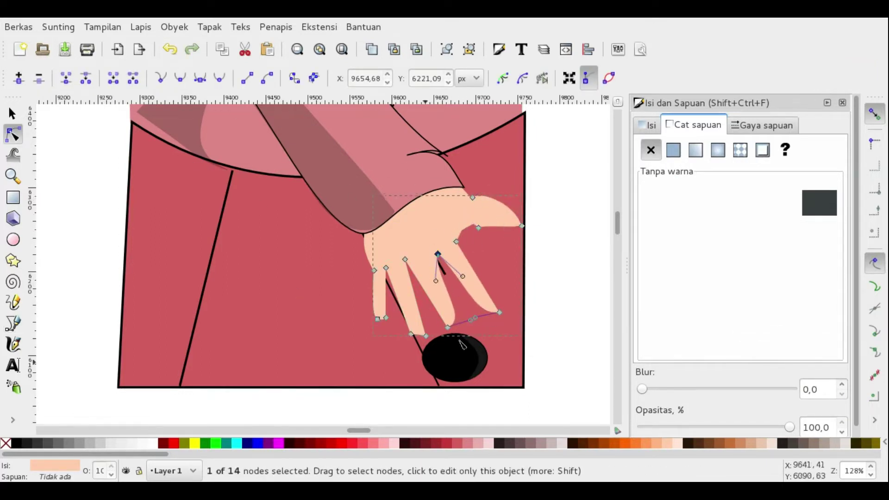
{"action": "key", "text": "Escape"}
Step: Nudge the palm piece and give it a flat outline colour, undoing one move
{"action": "key", "text": "s"}
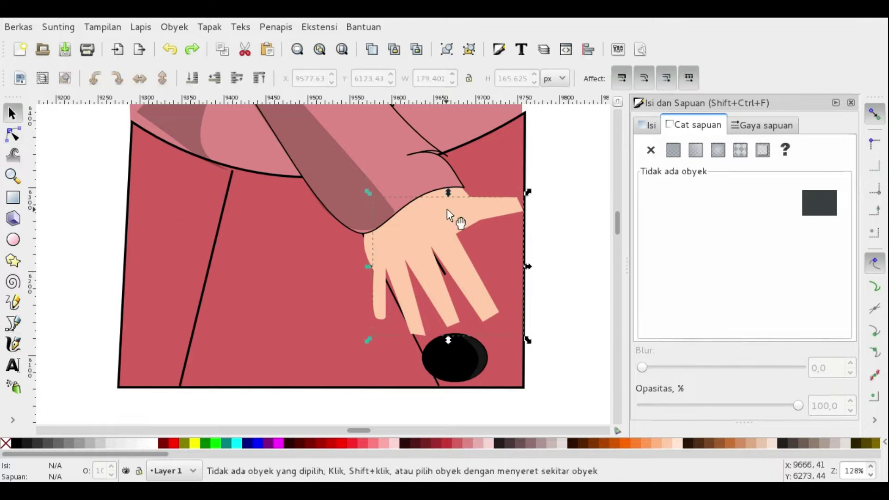
{"action": "left_click_drag", "start_coordinate": [446, 209], "coordinate": [448, 210]}
{"action": "left_click", "coordinate": [674, 160]}
{"action": "left_click_drag", "start_coordinate": [394, 242], "coordinate": [396, 234]}
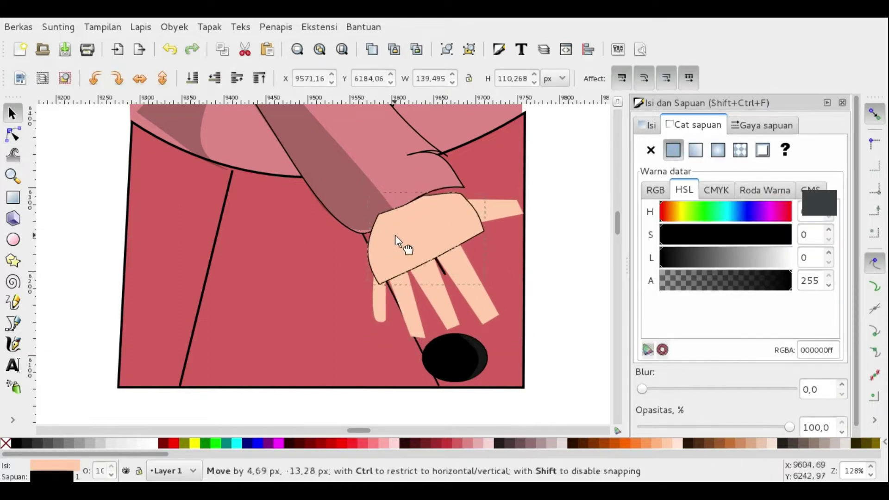
{"action": "left_click", "coordinate": [479, 297]}
{"action": "left_click", "coordinate": [167, 55]}
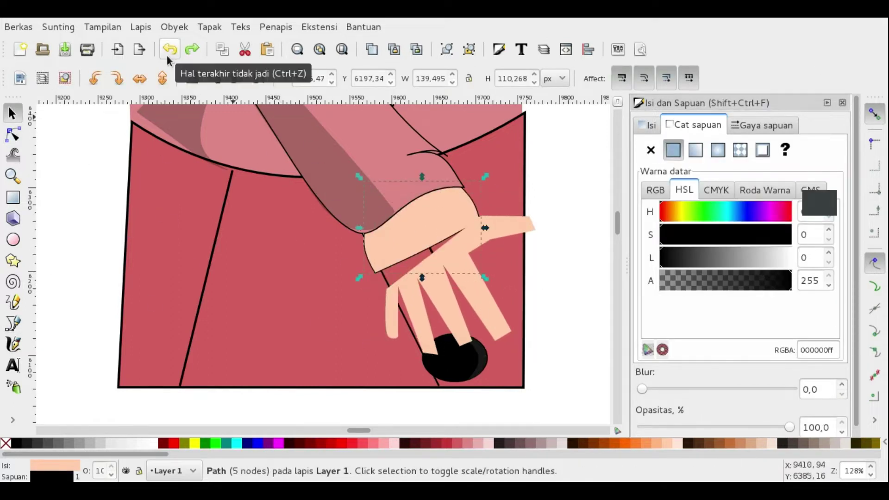
Step: Pull a fingertip left to reshape the finger and give the hand a solid black outline
{"action": "double_click", "coordinate": [378, 252]}
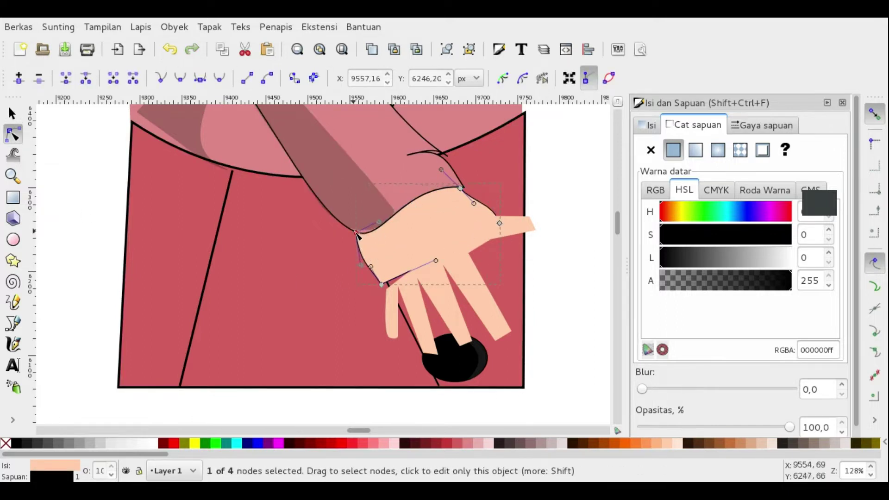
{"action": "left_click", "coordinate": [380, 281]}
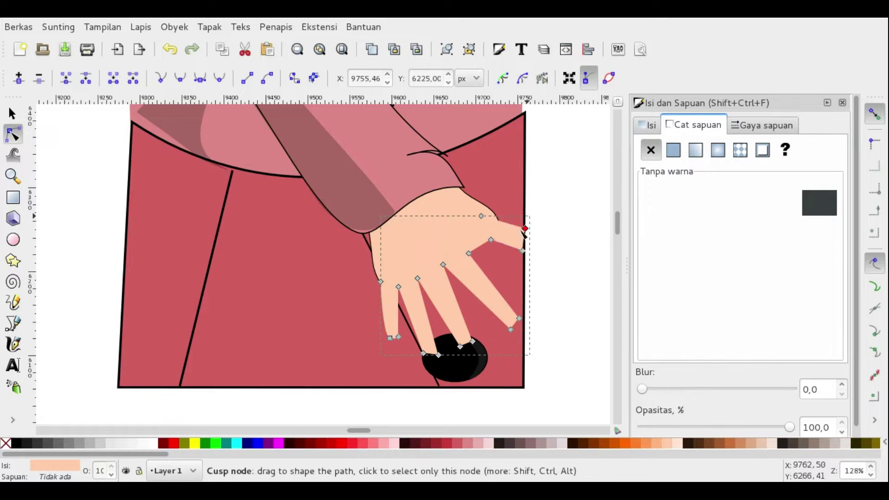
{"action": "scroll", "coordinate": [515, 239], "scroll_direction": "up", "scroll_amount": 2}
{"action": "left_click", "coordinate": [488, 283]}
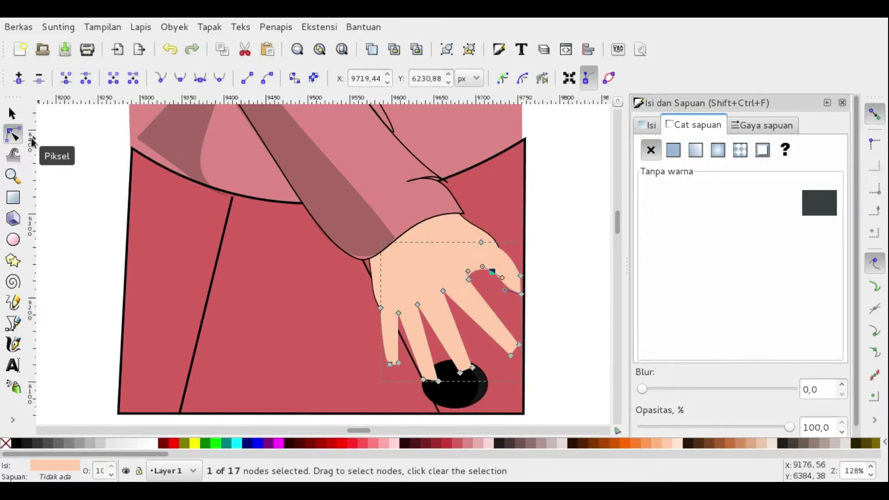
{"action": "left_click_drag", "start_coordinate": [492, 271], "coordinate": [479, 272]}
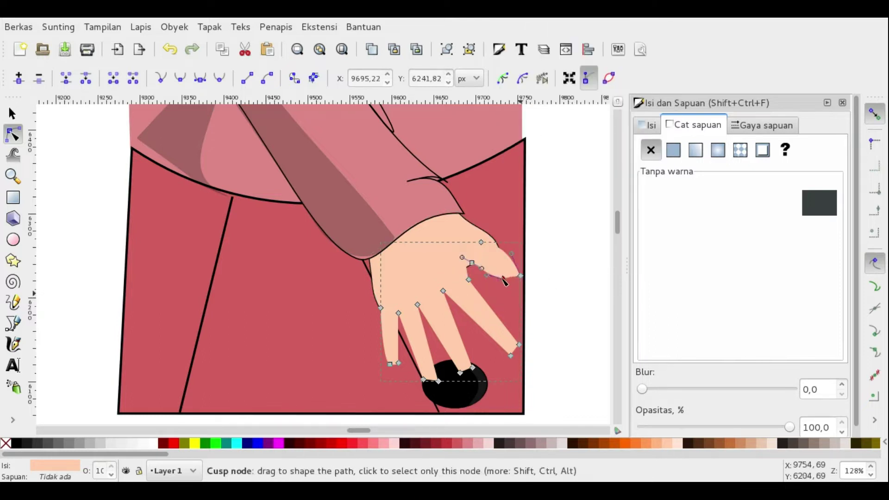
{"action": "left_click", "coordinate": [673, 149]}
Step: Bend the hand's bottom edge into a curve and select the palm and finger shapes
{"action": "key", "text": "s"}
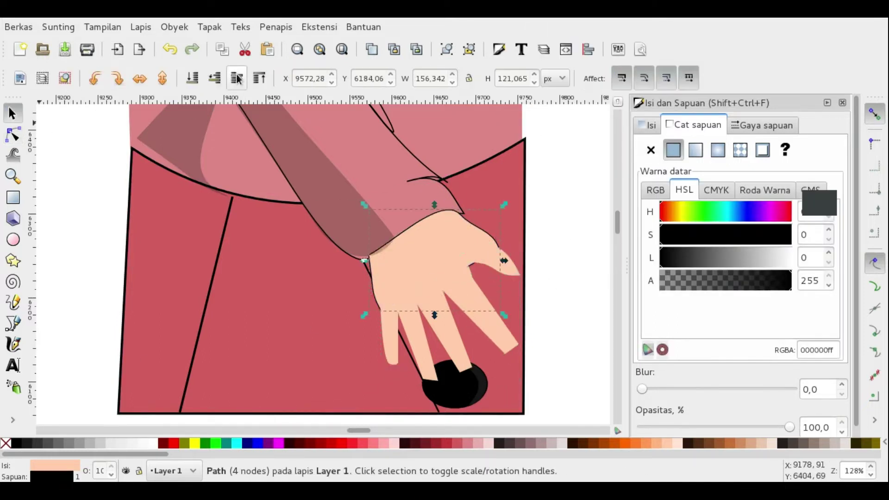
{"action": "key", "text": "n"}
{"action": "left_click_drag", "start_coordinate": [440, 293], "coordinate": [422, 294]}
{"action": "right_click", "coordinate": [422, 293]}
{"action": "left_click", "coordinate": [469, 262]}
{"action": "left_click", "coordinate": [481, 277]}
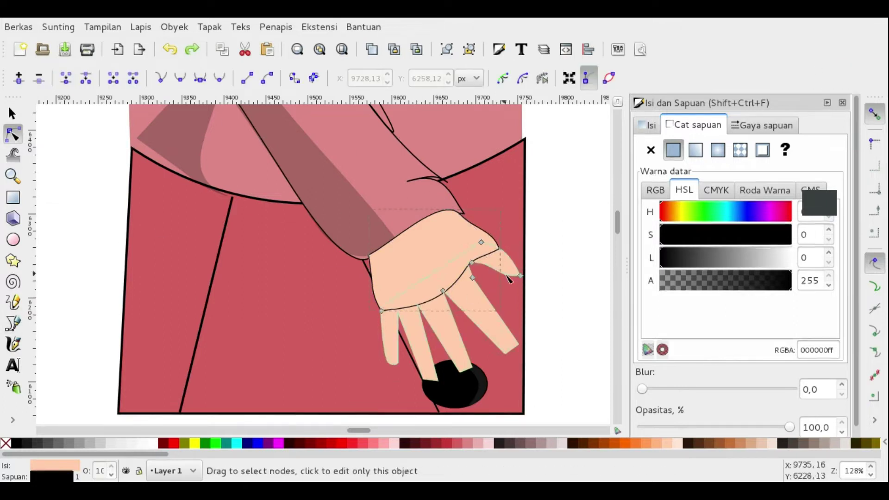
{"action": "left_click", "coordinate": [391, 354]}
Step: Draw knuckle crease lines across the fingers and a crease on the thumb
{"action": "key", "text": "b"}
{"action": "left_click", "coordinate": [385, 348]}
{"action": "double_click", "coordinate": [397, 348]}
{"action": "left_click", "coordinate": [448, 344]}
{"action": "double_click", "coordinate": [461, 339]}
{"action": "double_click", "coordinate": [496, 319]}
{"action": "left_click", "coordinate": [492, 273]}
{"action": "double_click", "coordinate": [511, 261]}
{"action": "key", "text": "n"}
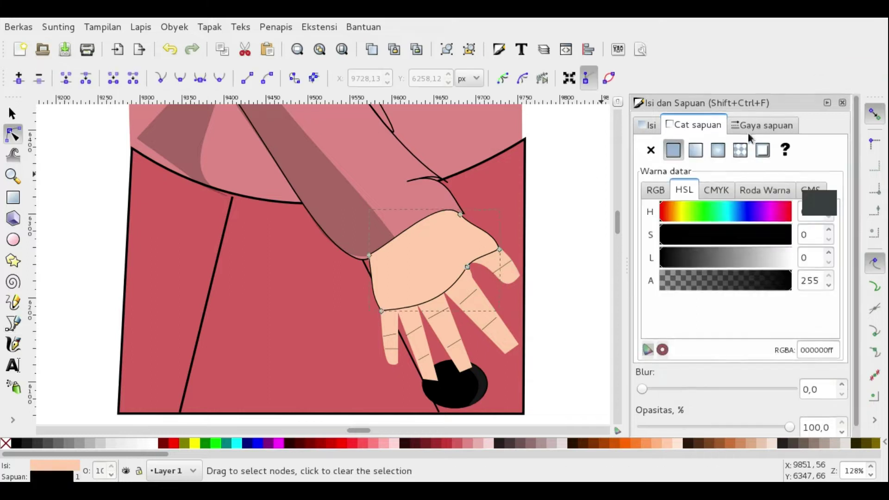
{"action": "left_click", "coordinate": [761, 125]}
{"action": "left_click", "coordinate": [394, 320]}
Step: Draw a curved finger shading patch with the Bezier tool at 16% opacity
{"action": "left_click", "coordinate": [9, 329]}
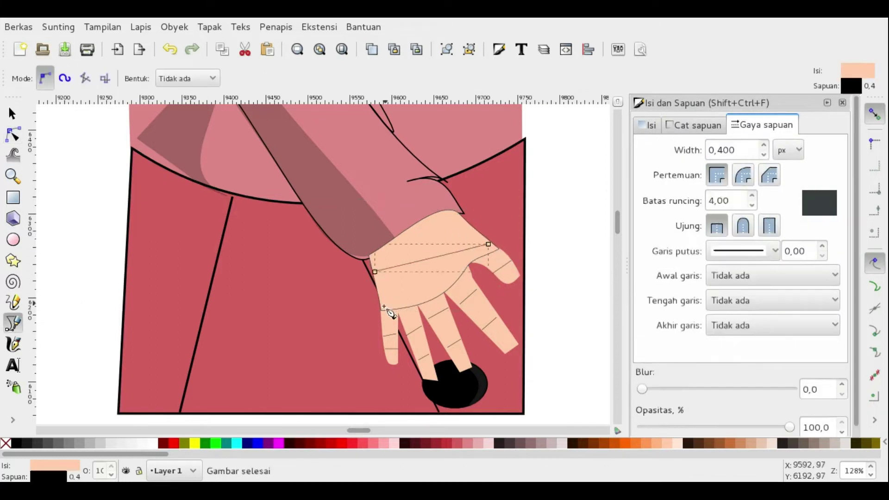
{"action": "scroll", "coordinate": [324, 260], "scroll_direction": "left", "scroll_amount": 3}
{"action": "key", "text": "space"}
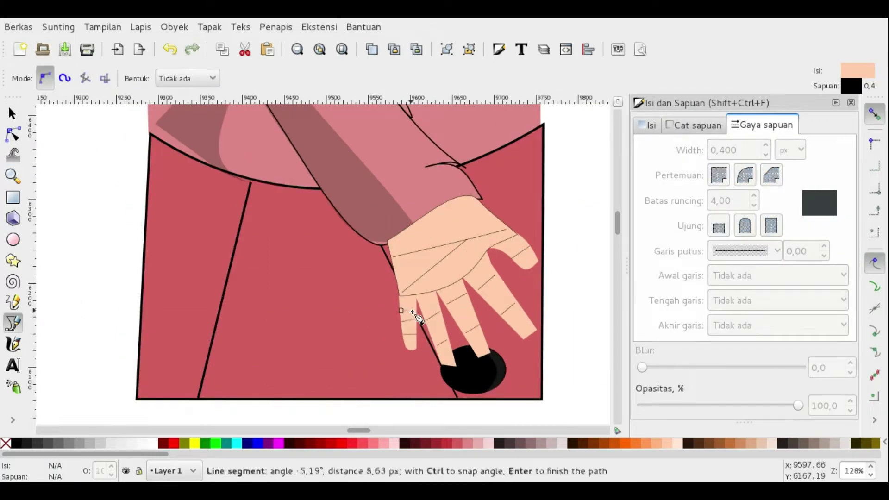
{"action": "left_click", "coordinate": [401, 311]}
{"action": "left_click_drag", "start_coordinate": [797, 405], "coordinate": [666, 405]}
{"action": "left_click", "coordinate": [423, 312]}
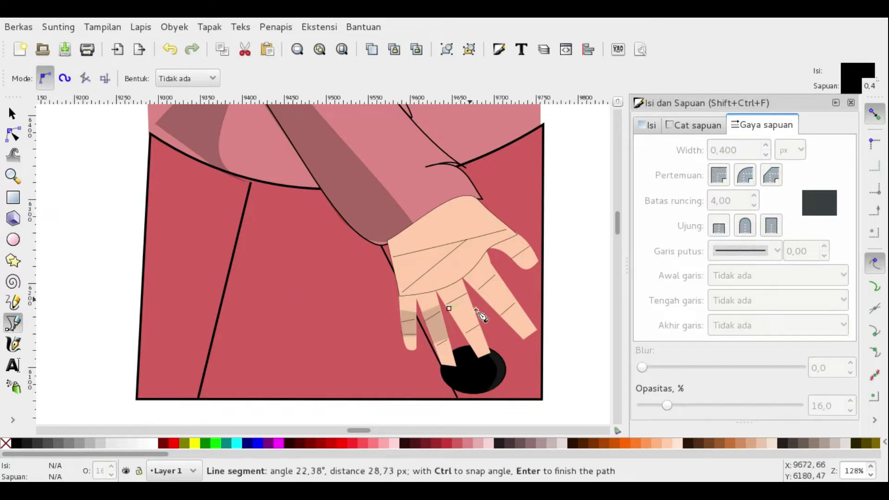
{"action": "double_click", "coordinate": [523, 236]}
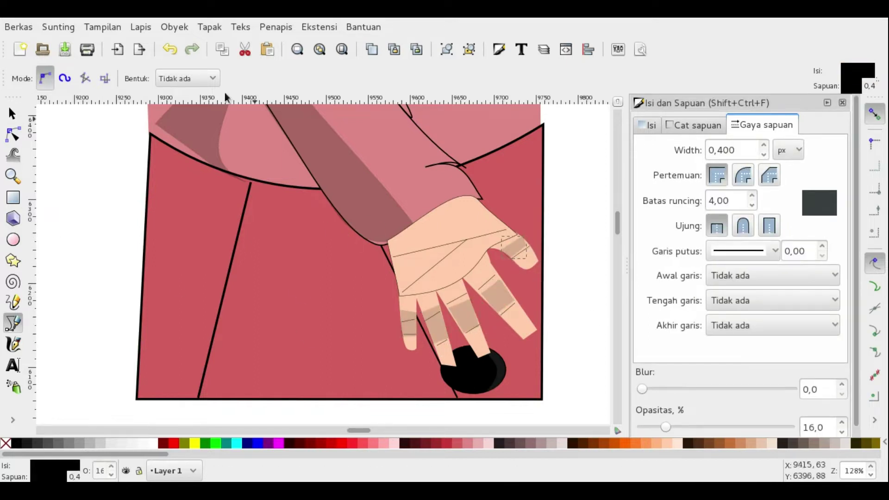
Step: Check the hand's nodes, then select the black ellipse and the thumb shading patch
{"action": "key", "text": "n"}
{"action": "scroll", "coordinate": [550, 301], "scroll_direction": "up", "scroll_amount": 2}
{"action": "left_click", "coordinate": [551, 300]}
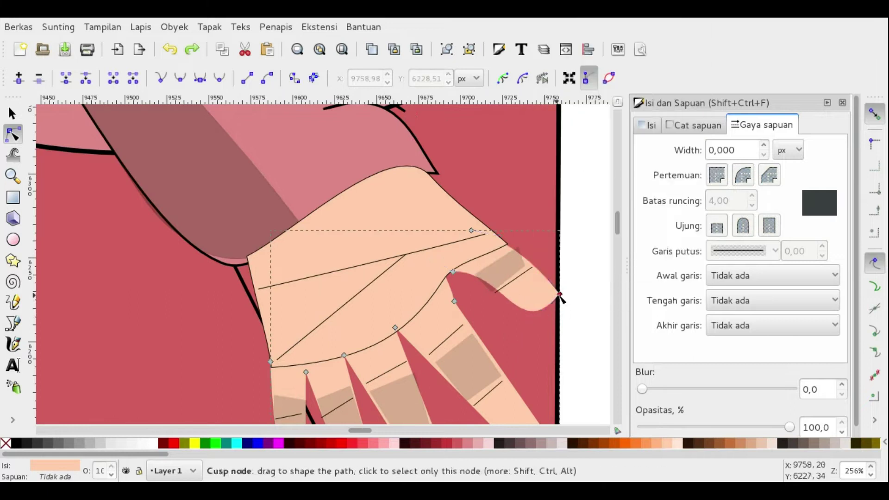
{"action": "scroll", "coordinate": [470, 274], "scroll_direction": "down", "scroll_amount": 3}
{"action": "scroll", "coordinate": [478, 236], "scroll_direction": "up", "scroll_amount": 1}
{"action": "left_click", "coordinate": [498, 264]}
{"action": "scroll", "coordinate": [498, 264], "scroll_direction": "down", "scroll_amount": 1}
{"action": "key", "text": "s"}
{"action": "left_click", "coordinate": [446, 343]}
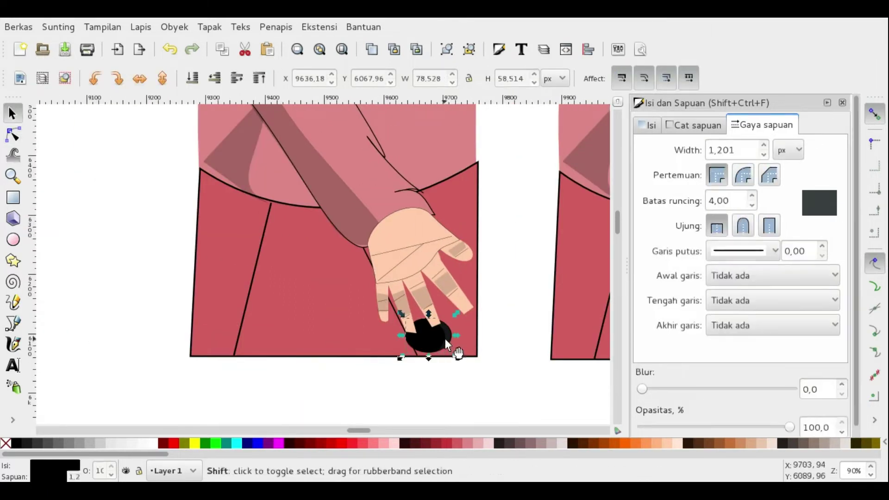
{"action": "scroll", "coordinate": [451, 279], "scroll_direction": "up", "scroll_amount": 2}
{"action": "left_click", "coordinate": [453, 235]}
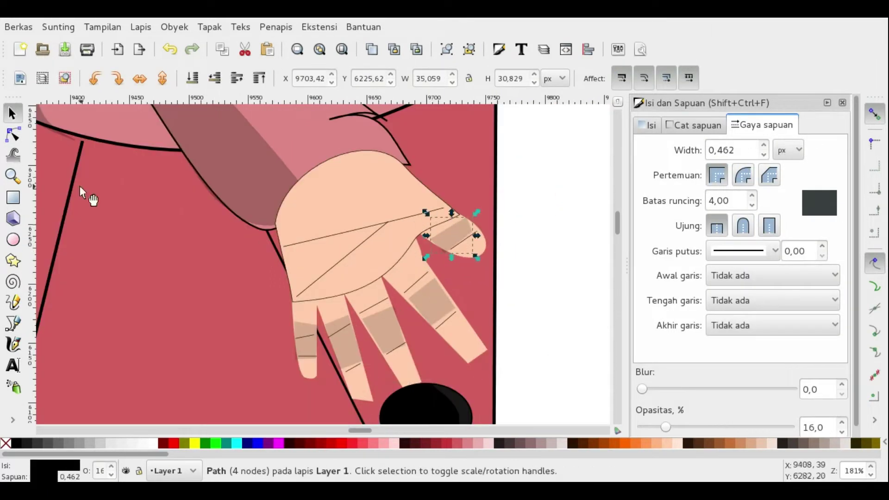
Step: Adjust the bottom nodes of the middle, index and little finger shading patches
{"action": "key", "text": "n"}
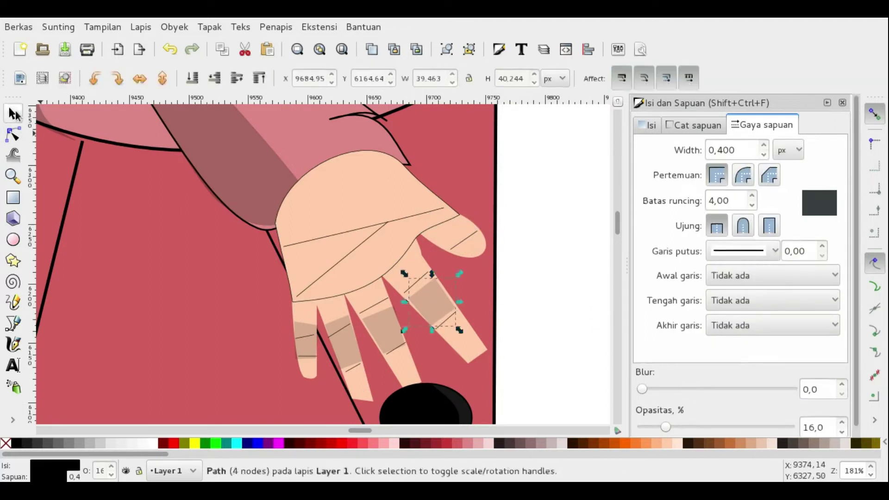
{"action": "left_click", "coordinate": [384, 329]}
{"action": "left_click", "coordinate": [397, 350]}
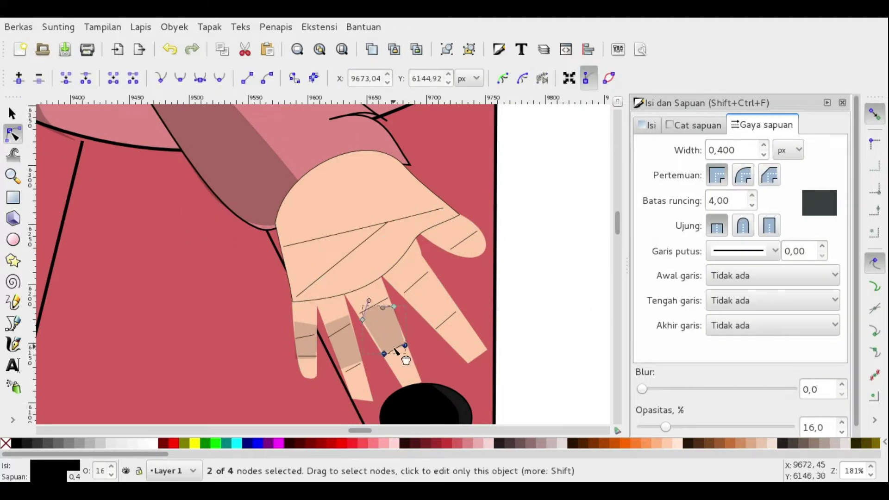
{"action": "key", "text": "s"}
{"action": "left_click", "coordinate": [351, 326]}
{"action": "left_click", "coordinate": [20, 133]}
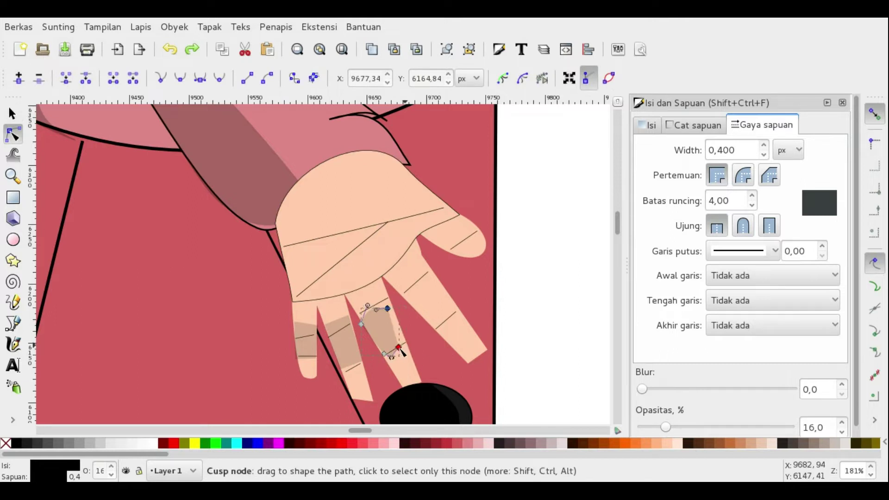
{"action": "scroll", "coordinate": [416, 343], "scroll_direction": "down", "scroll_amount": 1}
{"action": "left_click", "coordinate": [363, 349]}
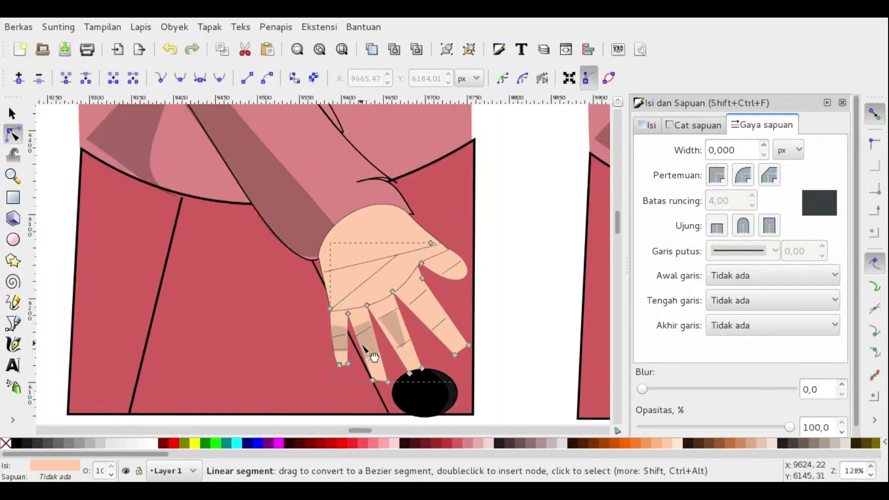
{"action": "scroll", "coordinate": [365, 351], "scroll_direction": "up", "scroll_amount": 2}
{"action": "left_click", "coordinate": [373, 369]}
{"action": "left_click", "coordinate": [324, 324]}
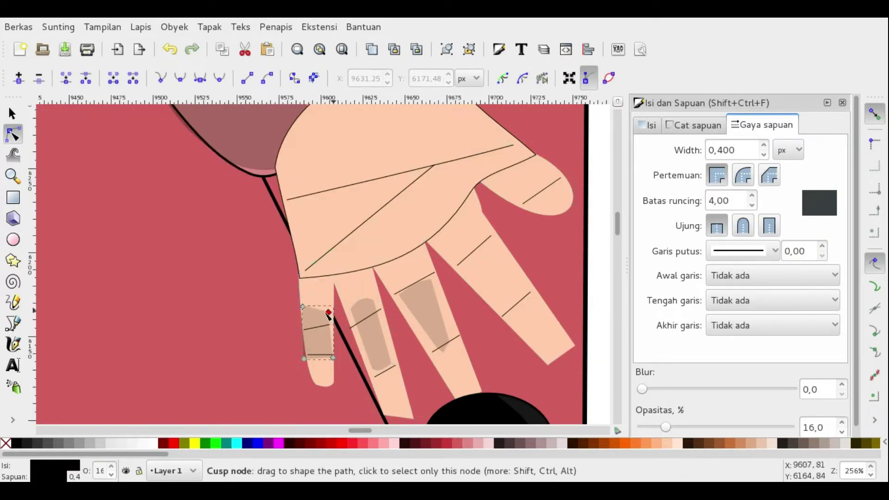
{"action": "scroll", "coordinate": [260, 355], "scroll_direction": "down", "scroll_amount": 3}
{"action": "scroll", "coordinate": [277, 342], "scroll_direction": "up", "scroll_amount": 2}
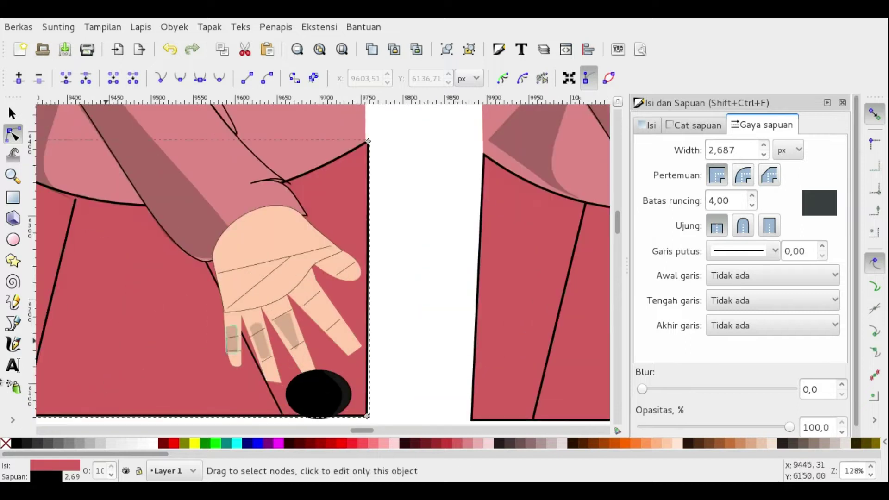
Step: Draw white light-ray triangles fanning out from the ellipse near the hand
{"action": "key", "text": "b"}
{"action": "left_click", "coordinate": [289, 352]}
{"action": "left_click", "coordinate": [293, 342]}
{"action": "left_click", "coordinate": [349, 277]}
{"action": "scroll", "coordinate": [360, 360], "scroll_direction": "up", "scroll_amount": 3}
{"action": "scroll", "coordinate": [360, 360], "scroll_direction": "down", "scroll_amount": 5}
Step: Draw a thick black-bordered frame over the left panel and copy it to the second panel
{"action": "scroll", "coordinate": [333, 353], "scroll_direction": "down", "scroll_amount": 3}
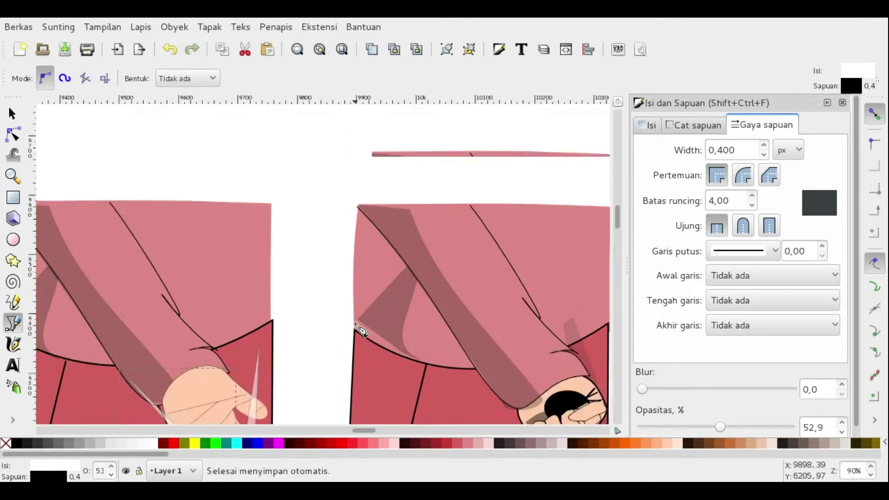
{"action": "scroll", "coordinate": [333, 353], "scroll_direction": "down", "scroll_amount": 2}
{"action": "key", "text": "r"}
{"action": "left_click_drag", "start_coordinate": [124, 247], "coordinate": [277, 417]}
{"action": "key", "text": "End"}
{"action": "key", "text": "s"}
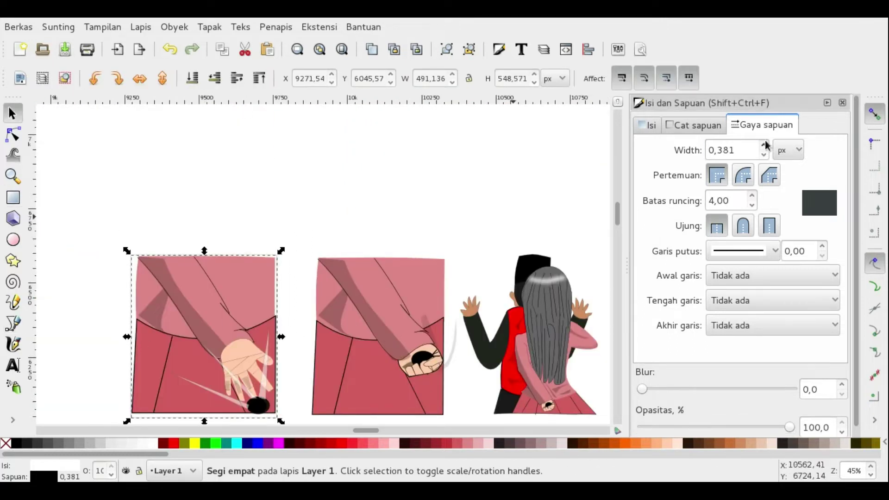
{"action": "left_click", "coordinate": [764, 145]}
{"action": "left_click_drag", "start_coordinate": [284, 345], "coordinate": [362, 298]}
{"action": "scroll", "coordinate": [481, 318], "scroll_direction": "up", "scroll_amount": 3}
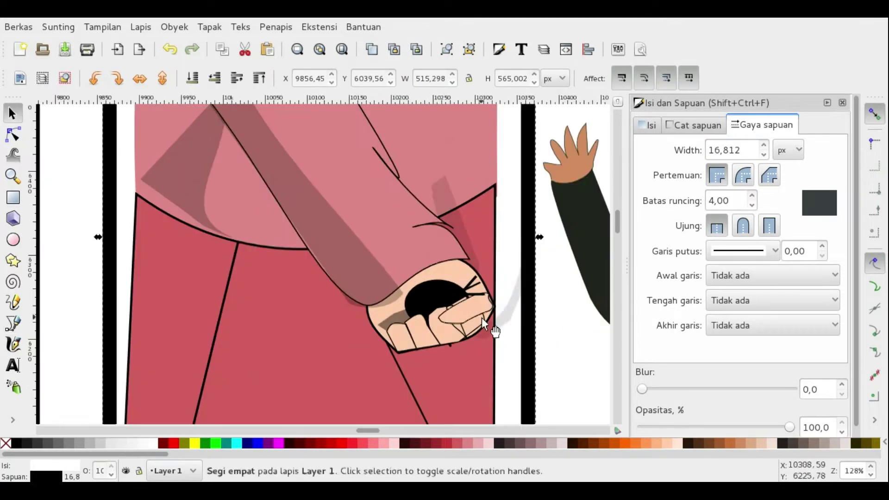
{"action": "scroll", "coordinate": [518, 268], "scroll_direction": "down", "scroll_amount": 1}
Step: Inspect the nodes of the pink sleeve and the left-panel hand's fingertips
{"action": "key", "text": "n"}
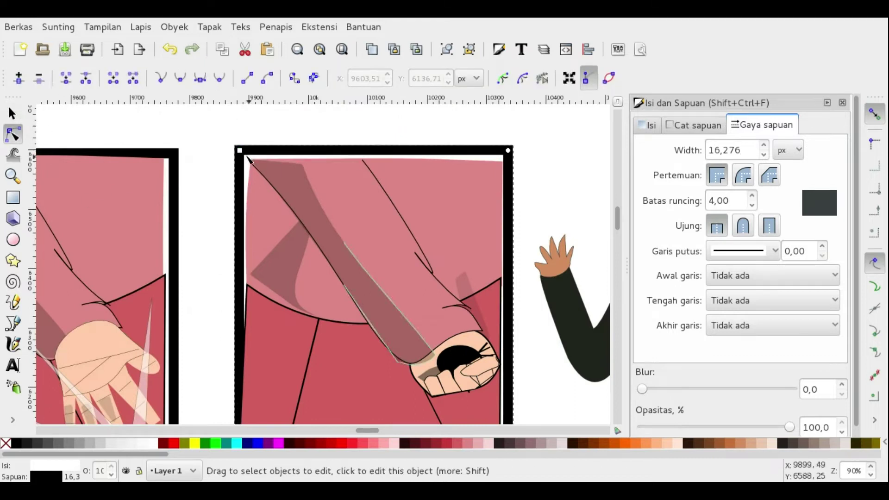
{"action": "left_click", "coordinate": [259, 290]}
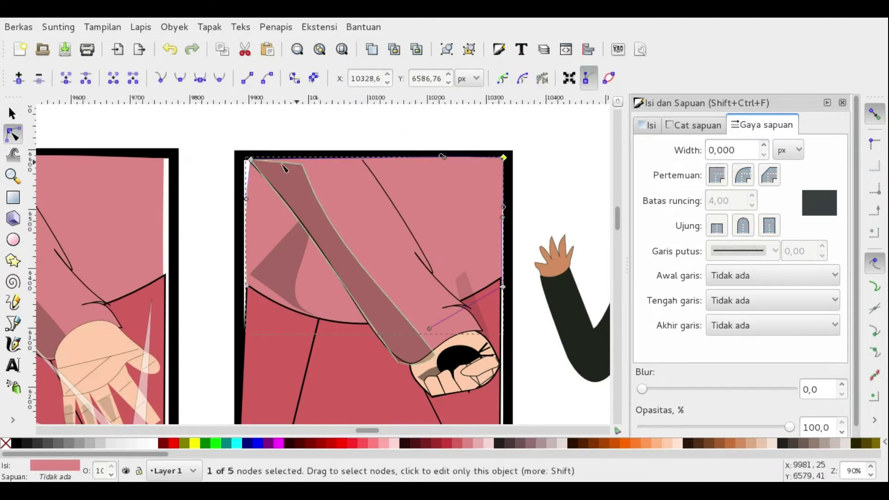
{"action": "left_click", "coordinate": [246, 285]}
{"action": "left_click", "coordinate": [512, 317]}
{"action": "scroll", "coordinate": [511, 317], "scroll_direction": "down", "scroll_amount": 3}
{"action": "scroll", "coordinate": [324, 278], "scroll_direction": "up", "scroll_amount": 2}
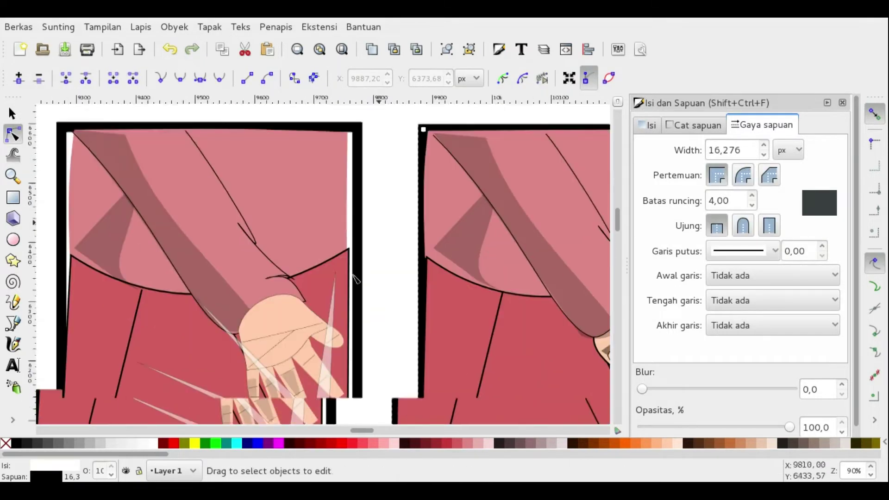
{"action": "left_click", "coordinate": [259, 287]}
Step: Pick the pink shape's left corner node and the panel outline path
{"action": "scroll", "coordinate": [359, 360], "scroll_direction": "up", "scroll_amount": 2}
{"action": "left_click", "coordinate": [360, 360]}
{"action": "scroll", "coordinate": [370, 370], "scroll_direction": "down", "scroll_amount": 2}
{"action": "scroll", "coordinate": [278, 277], "scroll_direction": "up", "scroll_amount": 4}
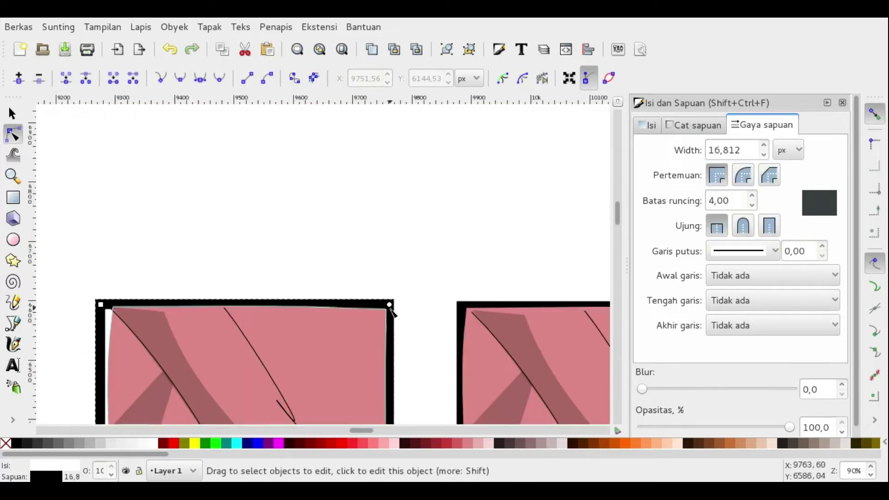
{"action": "left_click", "coordinate": [210, 281]}
{"action": "scroll", "coordinate": [211, 281], "scroll_direction": "down", "scroll_amount": 2}
{"action": "left_click", "coordinate": [214, 279]}
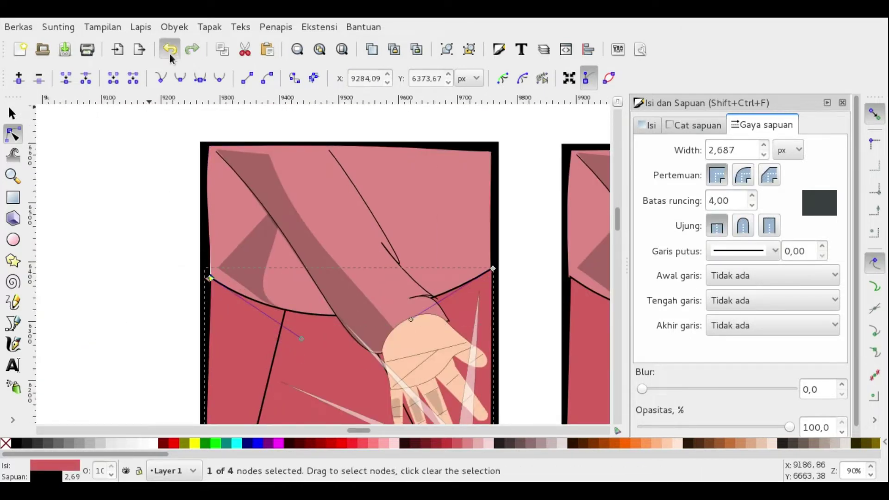
{"action": "scroll", "coordinate": [188, 309], "scroll_direction": "down", "scroll_amount": 4}
{"action": "key", "text": "Escape"}
{"action": "scroll", "coordinate": [236, 287], "scroll_direction": "up", "scroll_amount": 1}
Step: Draw a white bordered panel around the girl, send it behind her, and resize it to align
{"action": "key", "text": "r"}
{"action": "left_click_drag", "start_coordinate": [389, 252], "coordinate": [515, 370]}
{"action": "key", "text": "s"}
{"action": "key", "text": "End"}
{"action": "left_click_drag", "start_coordinate": [520, 311], "coordinate": [514, 312]}
{"action": "scroll", "coordinate": [514, 312], "scroll_direction": "up", "scroll_amount": 2}
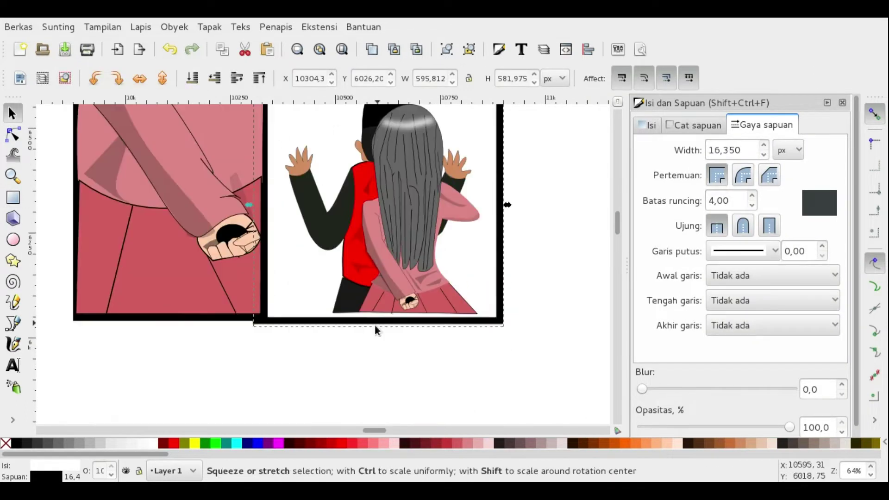
{"action": "scroll", "coordinate": [374, 324], "scroll_direction": "up", "scroll_amount": 3}
{"action": "left_click_drag", "start_coordinate": [385, 120], "coordinate": [385, 127]}
{"action": "left_click_drag", "start_coordinate": [262, 249], "coordinate": [274, 249]}
{"action": "scroll", "coordinate": [253, 146], "scroll_direction": "left", "scroll_amount": 8}
{"action": "scroll", "coordinate": [252, 146], "scroll_direction": "down", "scroll_amount": 2}
Step: Move the left panel flush against the middle one and clear the selection
{"action": "left_click_drag", "start_coordinate": [105, 222], "coordinate": [258, 319]}
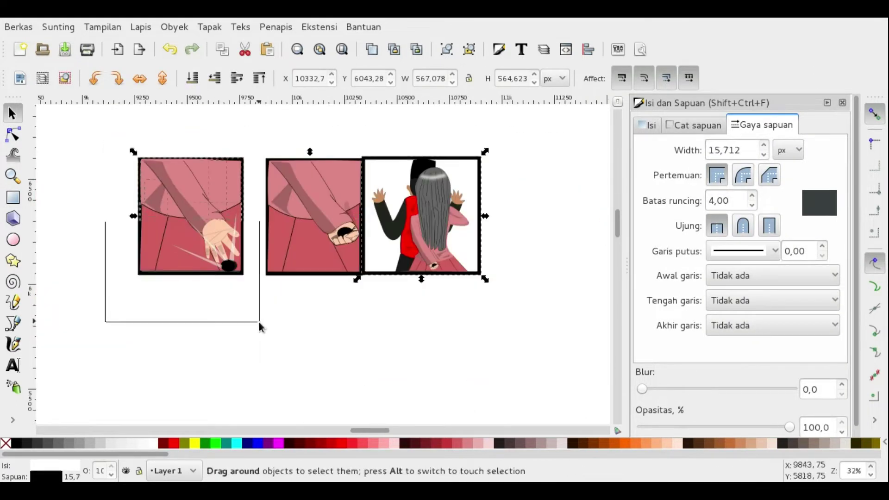
{"action": "key", "text": "shift+Right"}
{"action": "key", "text": "shift+Right"}
{"action": "key", "text": "shift+Right"}
{"action": "scroll", "coordinate": [494, 178], "scroll_direction": "up", "scroll_amount": 2}
{"action": "left_click", "coordinate": [494, 178]}
{"action": "key", "text": "Escape"}
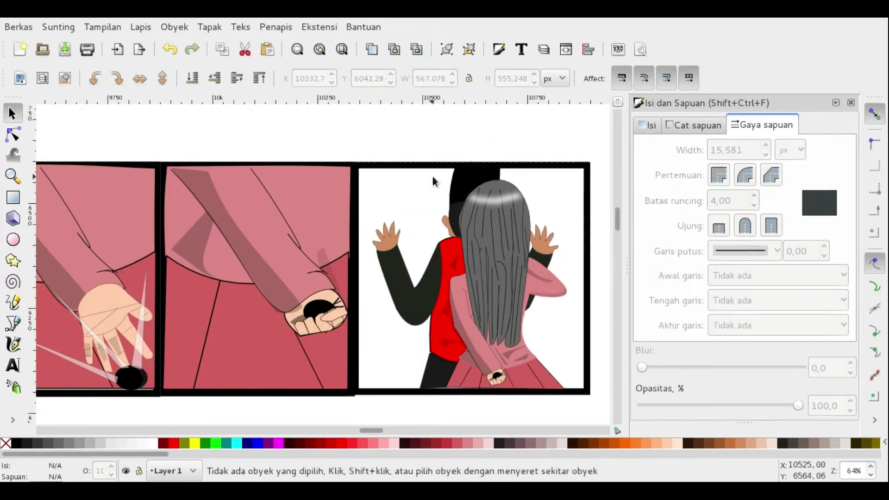
{"action": "scroll", "coordinate": [432, 179], "scroll_direction": "down", "scroll_amount": 2}
Step: Draw a wide rectangle panel below the three-panel row
{"action": "key", "text": "r"}
{"action": "left_click_drag", "start_coordinate": [169, 280], "coordinate": [505, 358]}
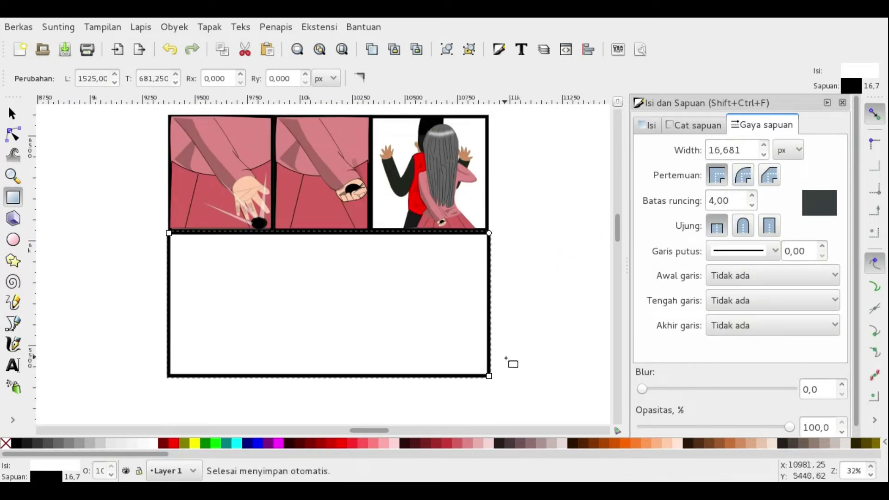
{"action": "scroll", "coordinate": [511, 361], "scroll_direction": "right", "scroll_amount": 10}
{"action": "scroll", "coordinate": [511, 361], "scroll_direction": "up", "scroll_amount": 5}
{"action": "scroll", "coordinate": [452, 361], "scroll_direction": "down", "scroll_amount": 5}
{"action": "scroll", "coordinate": [131, 236], "scroll_direction": "up", "scroll_amount": 3}
Step: Move the monk from the forest scene into the new panel and enlarge him
{"action": "key", "text": "s"}
{"action": "left_click", "coordinate": [406, 433]}
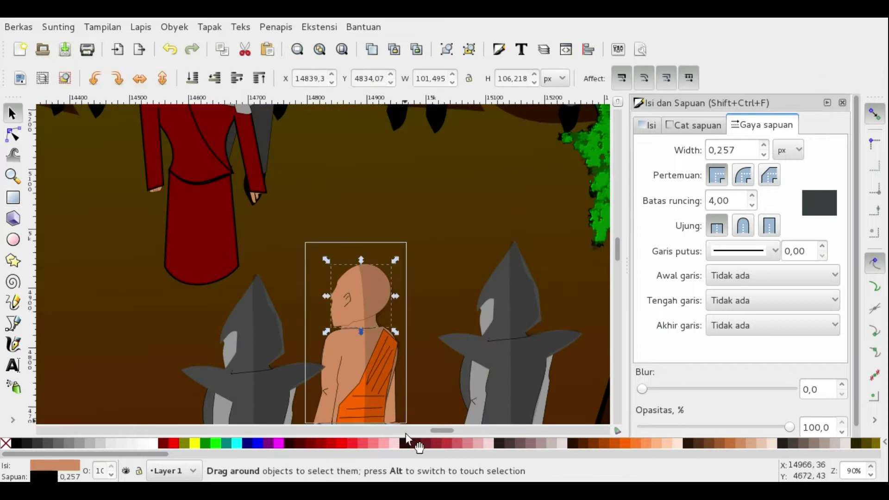
{"action": "mouse_move", "coordinate": [138, 285]}
{"action": "left_mouse_down"}
{"action": "mouse_move", "coordinate": [6, 254]}
{"action": "mouse_move", "coordinate": [241, 222]}
{"action": "left_mouse_up"}
{"action": "scroll", "coordinate": [272, 252], "scroll_direction": "up", "scroll_amount": 3}
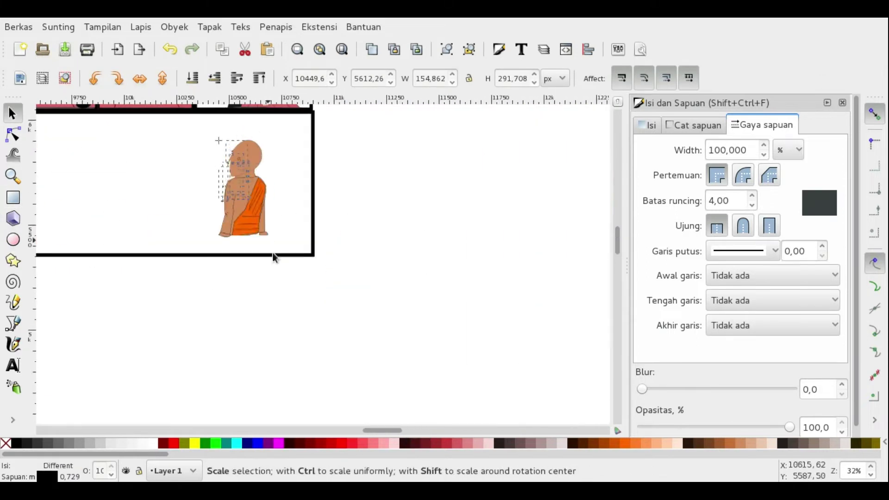
{"action": "left_click_drag", "start_coordinate": [205, 128], "coordinate": [285, 258]}
{"action": "scroll", "coordinate": [219, 227], "scroll_direction": "up", "scroll_amount": 3}
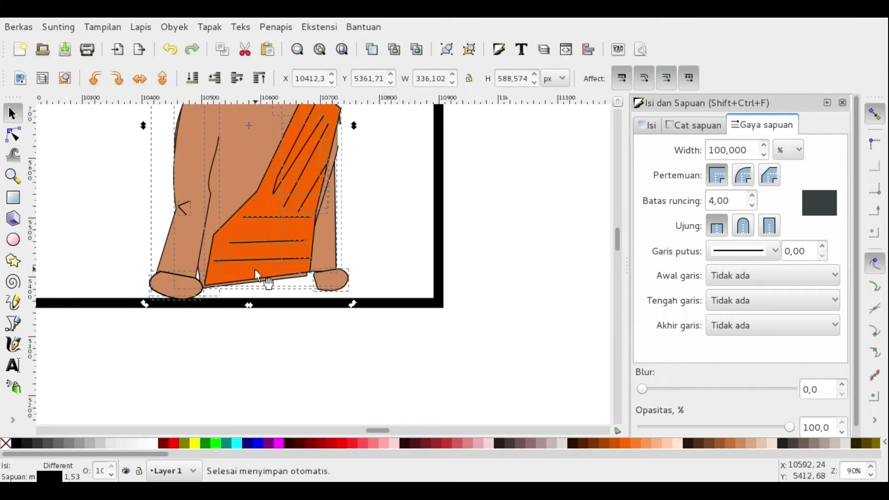
Step: Draw a patch under the monk's robe and fill it with the robe's orange
{"action": "double_click", "coordinate": [306, 276]}
{"action": "left_click", "coordinate": [307, 298]}
{"action": "left_click", "coordinate": [201, 299]}
{"action": "left_click", "coordinate": [206, 290]}
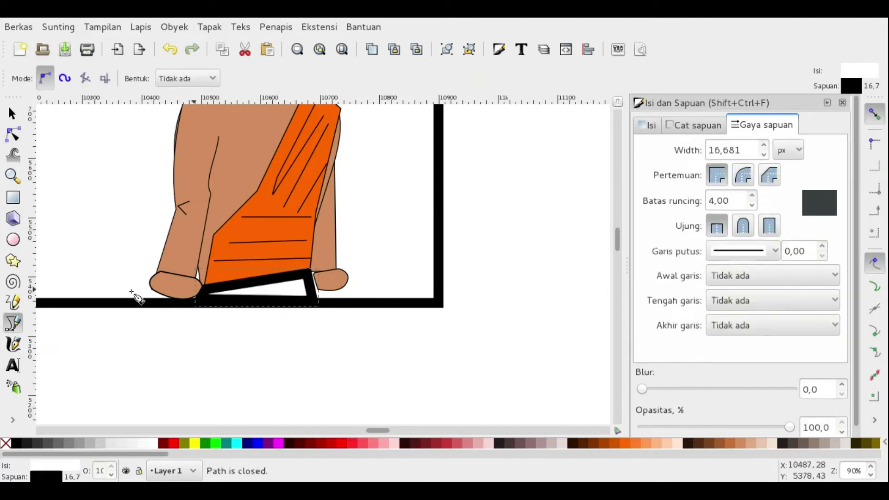
{"action": "key", "text": "F7"}
{"action": "key", "text": "n"}
{"action": "left_click", "coordinate": [308, 339]}
{"action": "key", "text": "minus"}
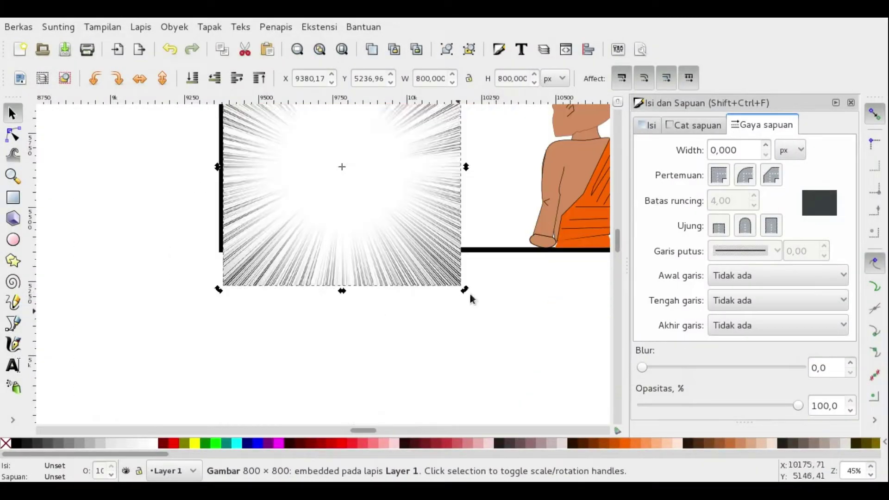
Step: Stretch the manga-effects-png-4.png speed-line image to fill the lower panel
{"action": "left_click_drag", "start_coordinate": [342, 291], "coordinate": [342, 251]}
{"action": "scroll", "coordinate": [491, 248], "scroll_direction": "up", "scroll_amount": 4}
{"action": "scroll", "coordinate": [490, 247], "scroll_direction": "up", "scroll_amount": 2}
{"action": "left_click_drag", "start_coordinate": [466, 224], "coordinate": [602, 282]}
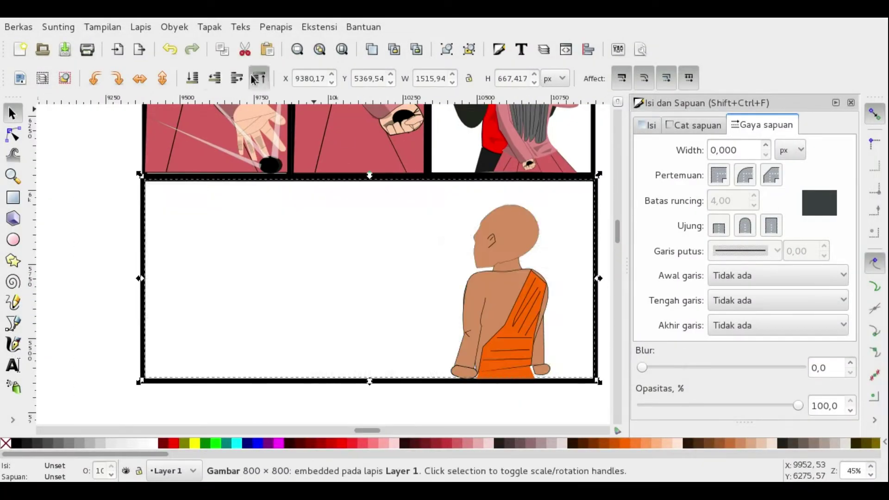
Step: Draw a Bezier burst shape at about 42% opacity and begin a lower-left cloud outline
{"action": "left_click", "coordinate": [12, 324]}
{"action": "left_click", "coordinate": [235, 337]}
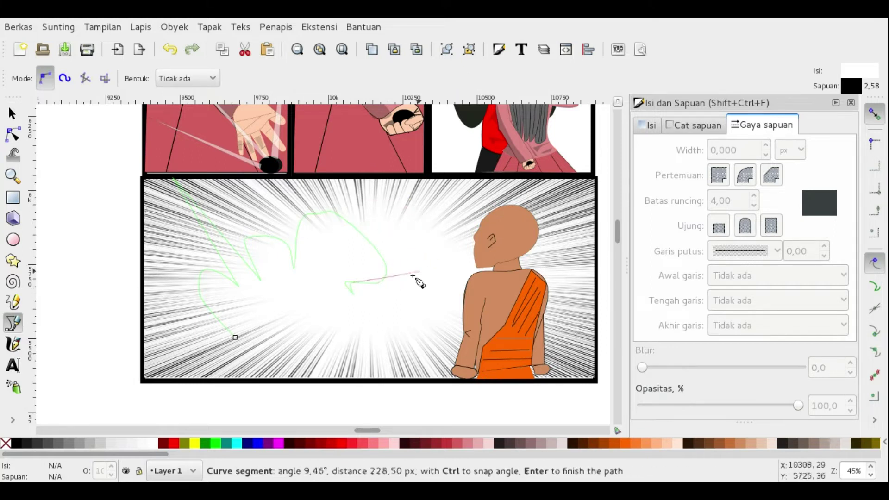
{"action": "left_click", "coordinate": [235, 337]}
{"action": "key", "text": "n"}
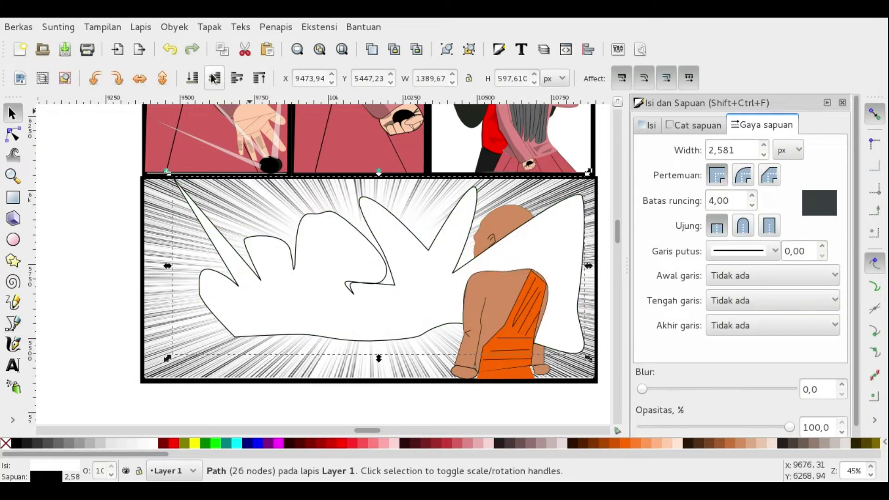
{"action": "left_click_drag", "start_coordinate": [794, 426], "coordinate": [703, 426]}
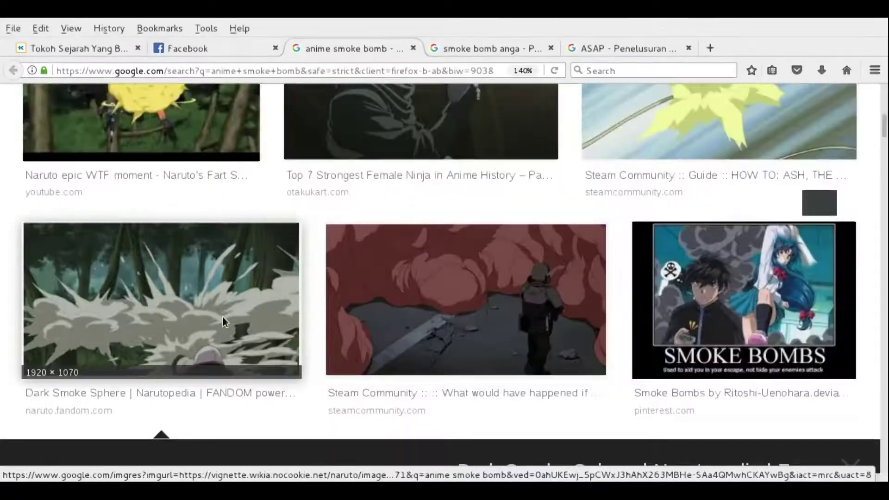
{"action": "left_click", "coordinate": [243, 327]}
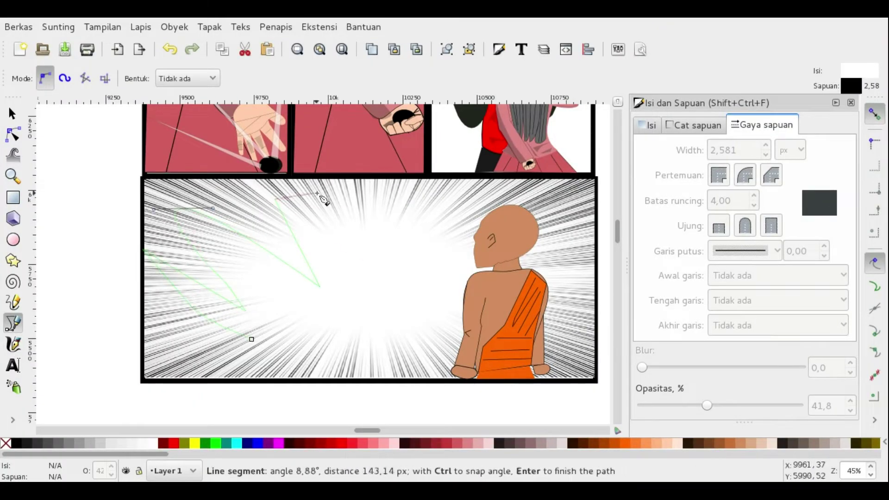
Step: Finish the closed cloud outline with peaks and valleys running toward the monk
{"action": "left_click", "coordinate": [365, 195]}
{"action": "left_click", "coordinate": [376, 289]}
{"action": "left_click", "coordinate": [418, 273]}
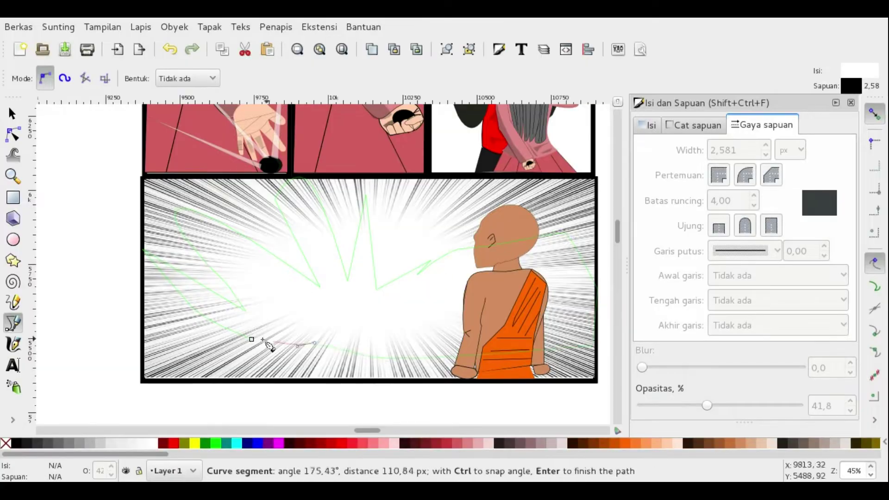
{"action": "left_click", "coordinate": [265, 341]}
{"action": "left_click", "coordinate": [12, 114]}
{"action": "left_click", "coordinate": [13, 322]}
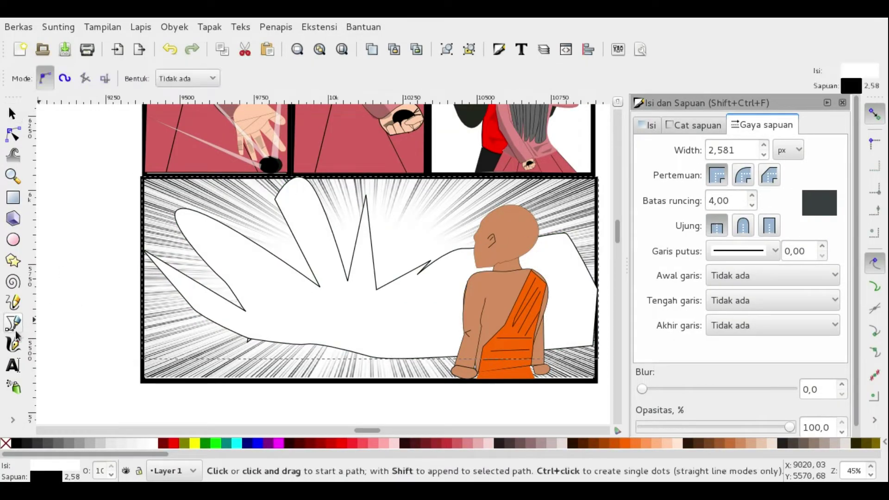
Step: Delete the white cloud, undo away the speed-line image, and choose a new image to import
{"action": "key", "text": "s"}
{"action": "key", "text": "Delete"}
{"action": "left_click", "coordinate": [250, 283]}
{"action": "key", "text": "Escape"}
{"action": "key", "text": "minus"}
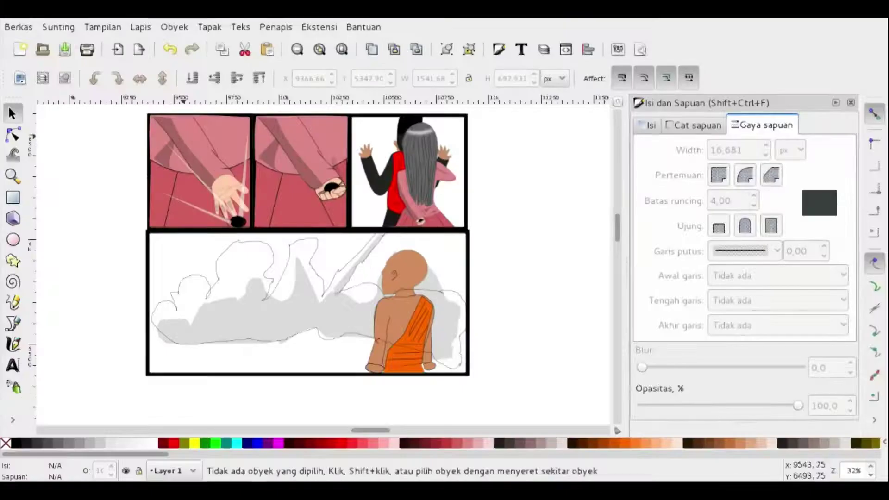
{"action": "left_click", "coordinate": [176, 46]}
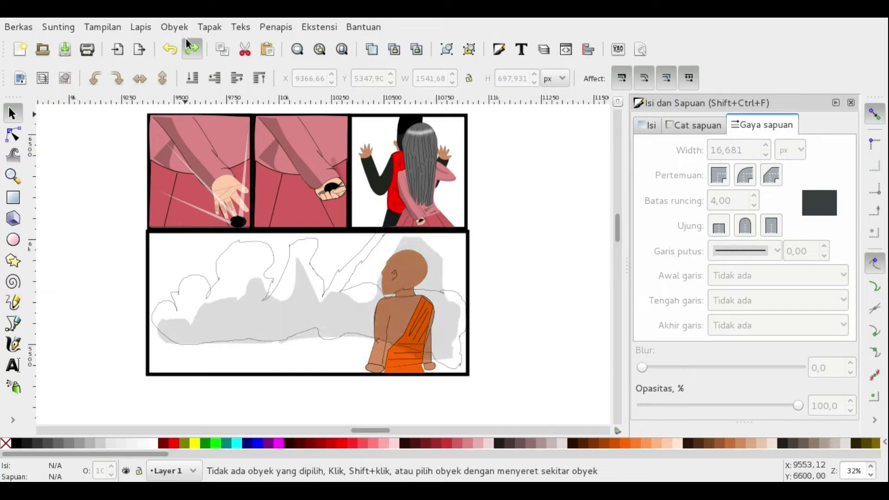
{"action": "key", "text": "super"}
{"action": "left_click", "coordinate": [601, 361]}
Step: Embed the imported speed-line image, stretch it across the lower panel, and lower it behind the monk
{"action": "left_click_drag", "start_coordinate": [440, 159], "coordinate": [185, 273]}
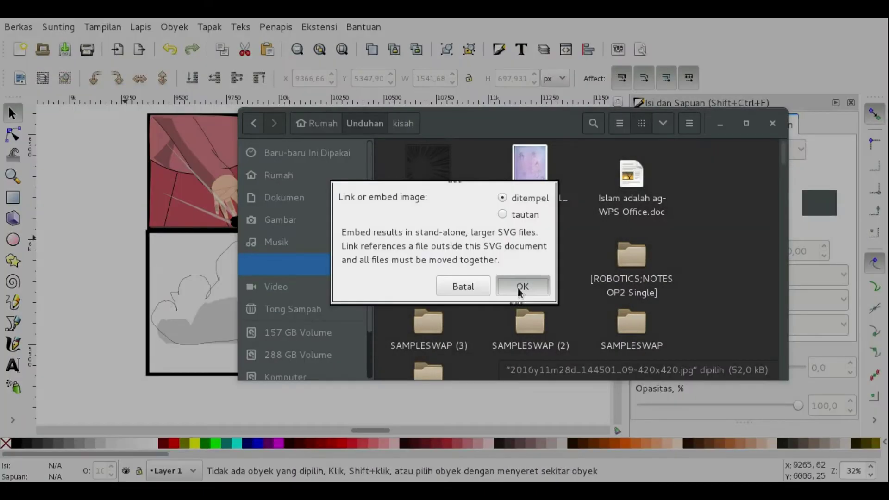
{"action": "left_click", "coordinate": [517, 288]}
{"action": "mouse_move", "coordinate": [324, 310]}
{"action": "left_mouse_down"}
{"action": "mouse_move", "coordinate": [150, 295]}
{"action": "mouse_move", "coordinate": [309, 374]}
{"action": "left_mouse_up"}
{"action": "key", "text": "Page_Down"}
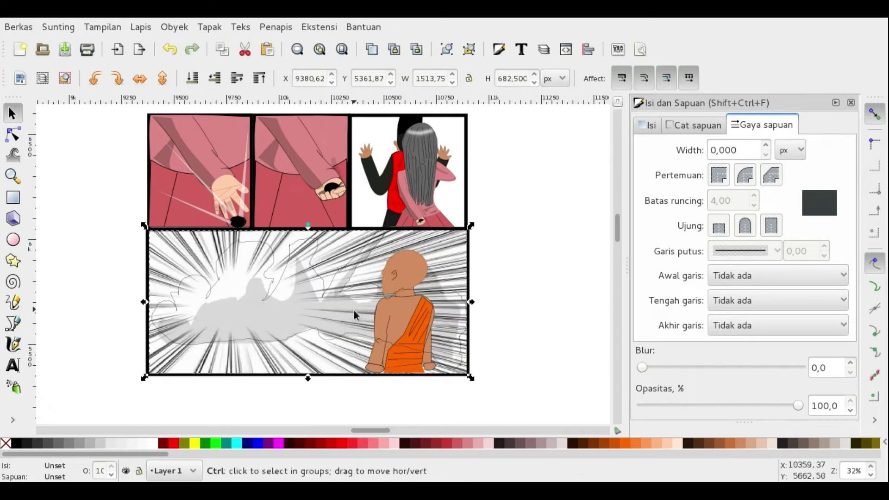
Step: Click through the stacked lower-panel objects to reach the frame and grey cloud
{"action": "left_click", "coordinate": [414, 310]}
{"action": "left_click", "coordinate": [421, 298], "text": "alt"}
{"action": "left_click", "coordinate": [518, 300]}
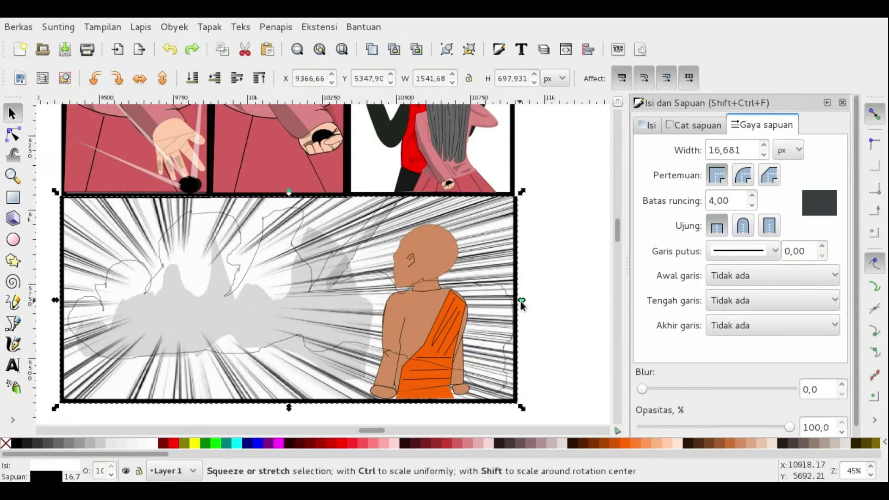
{"action": "left_click", "coordinate": [501, 349], "text": "alt"}
{"action": "left_click", "coordinate": [170, 49]}
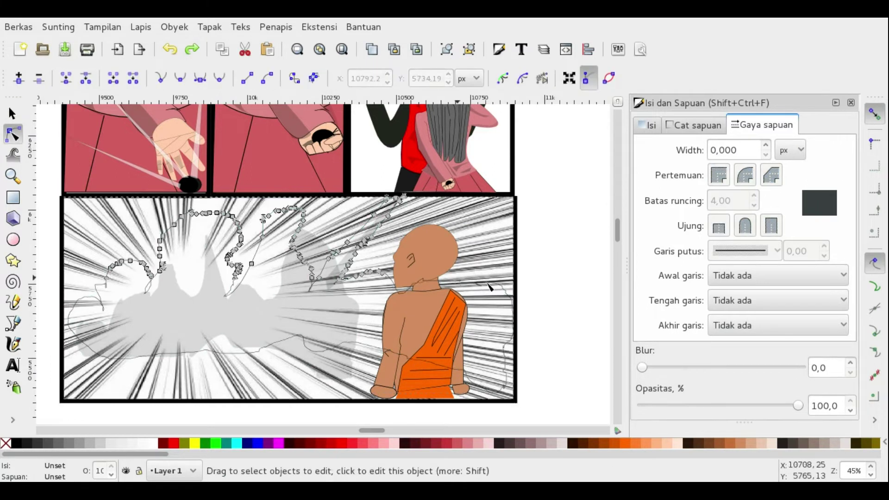
Step: Drag the smoke cloud outline upward and thicken the grey cloud path's stroke
{"action": "left_click_drag", "start_coordinate": [513, 355], "coordinate": [489, 245]}
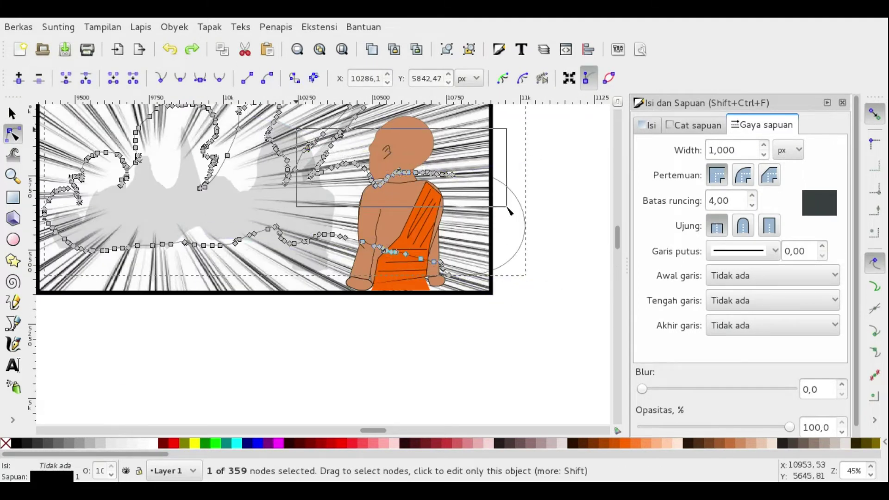
{"action": "scroll", "coordinate": [509, 210], "scroll_direction": "up", "scroll_amount": 6}
{"action": "left_click", "coordinate": [167, 50]}
{"action": "left_click", "coordinate": [191, 52]}
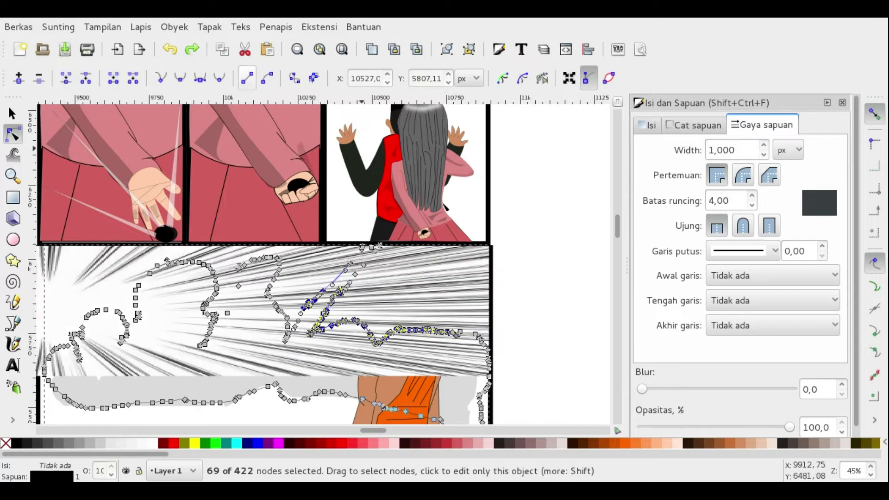
{"action": "scroll", "coordinate": [324, 278], "scroll_direction": "down", "scroll_amount": 3}
{"action": "key", "text": "s"}
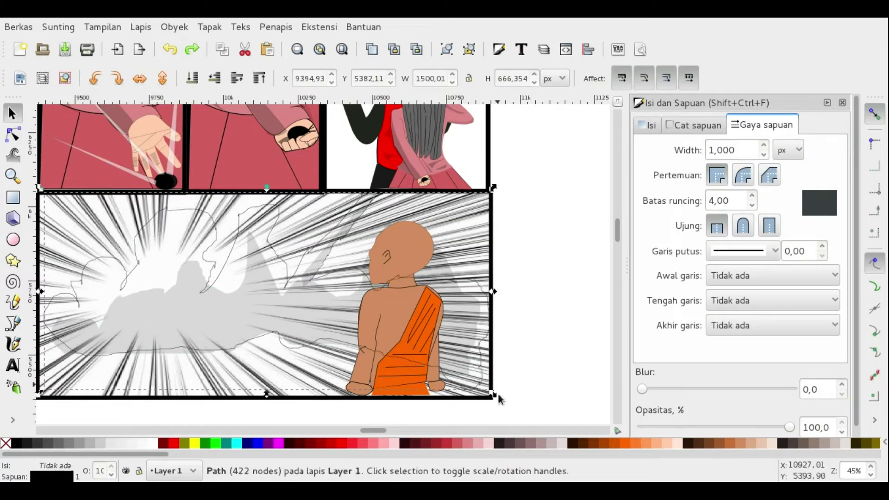
{"action": "key", "text": "Escape"}
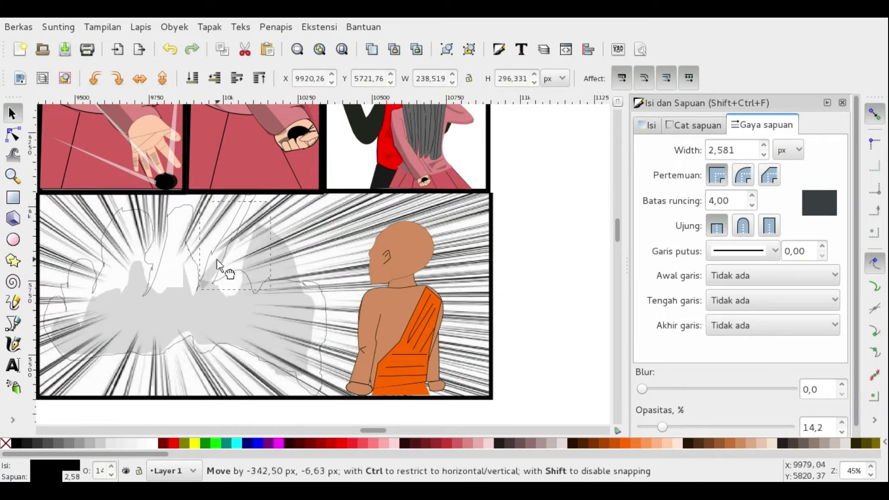
{"action": "left_click", "coordinate": [763, 146]}
{"action": "left_click", "coordinate": [85, 305]}
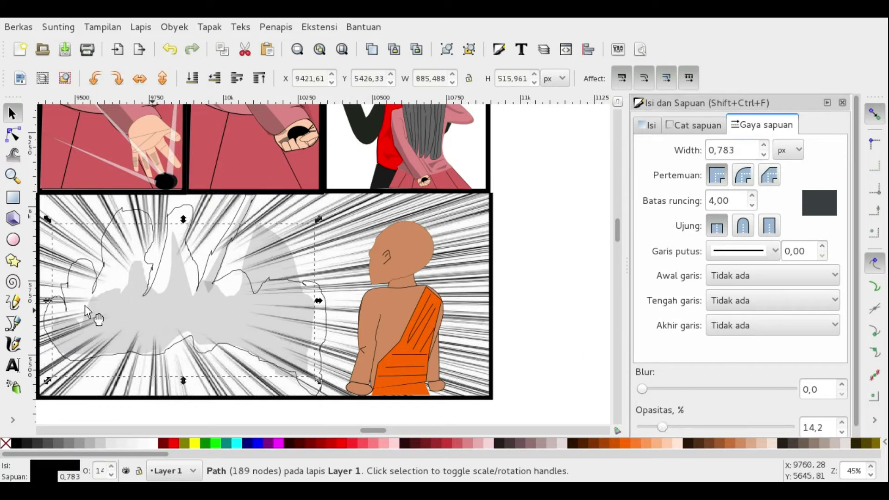
Step: Sketch extra pencil curls inside and at the lower left of the cloud
{"action": "key", "text": "p"}
{"action": "left_click_drag", "start_coordinate": [99, 300], "coordinate": [118, 279]}
{"action": "key", "text": "s"}
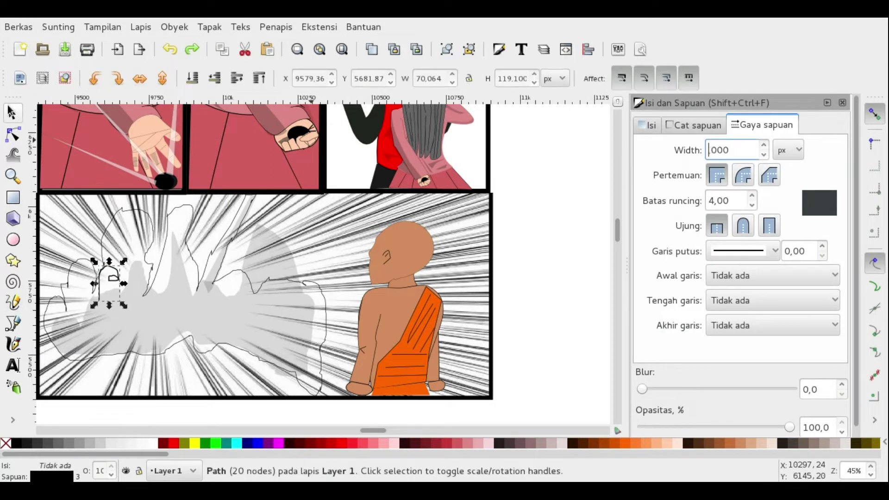
{"action": "key", "text": "p"}
{"action": "left_click_drag", "start_coordinate": [305, 306], "coordinate": [229, 306]}
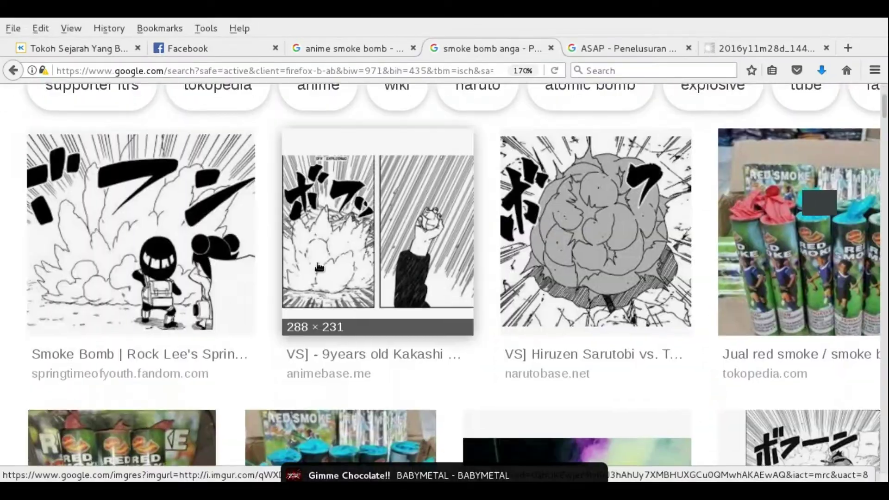
{"action": "left_click_drag", "start_coordinate": [169, 324], "coordinate": [67, 326]}
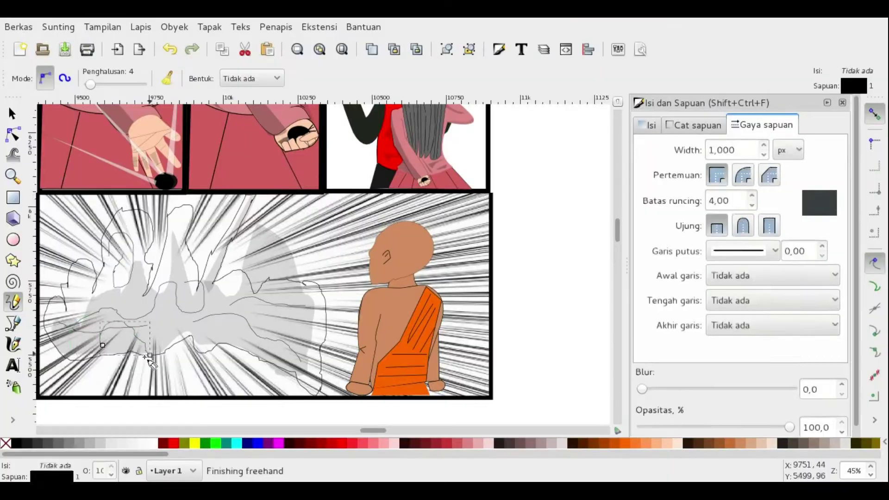
{"action": "key", "text": "s"}
{"action": "key", "text": "Escape"}
{"action": "scroll", "coordinate": [132, 306], "scroll_direction": "up", "scroll_amount": 1, "text": "ctrl"}
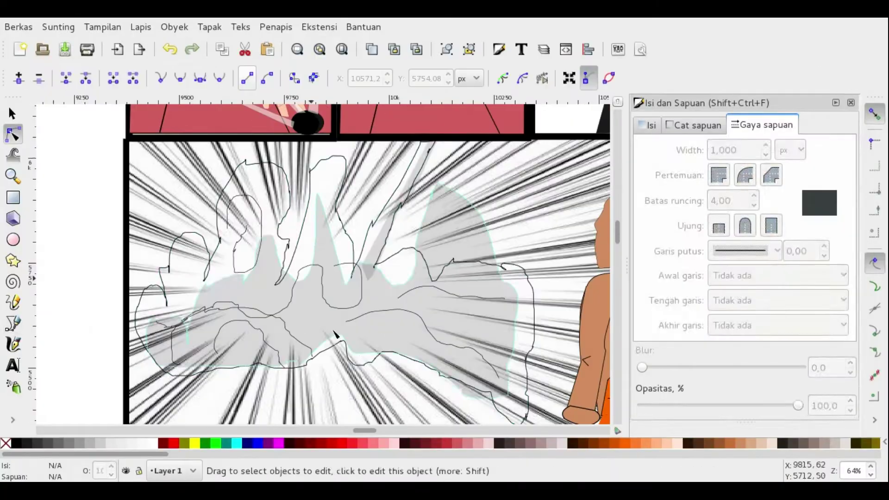
Step: Pencil a freehand line over the big smoke outline and edit its nodes
{"action": "left_click", "coordinate": [357, 355]}
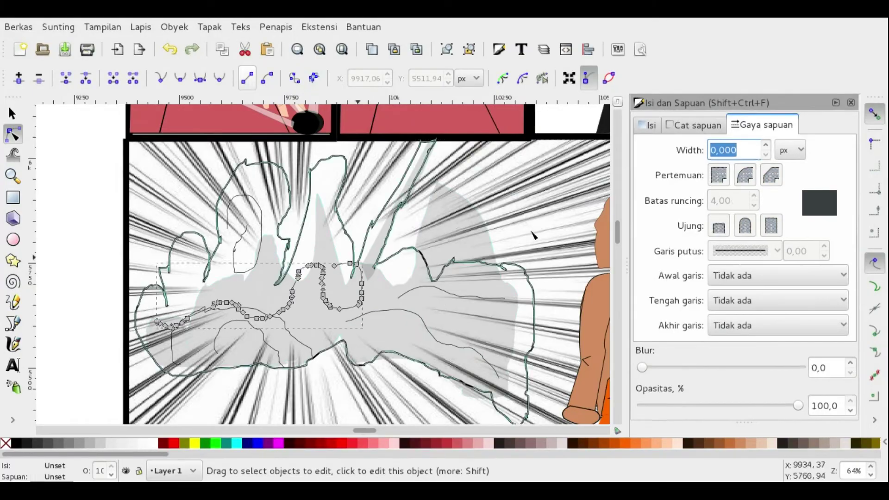
{"action": "left_click", "coordinate": [532, 283]}
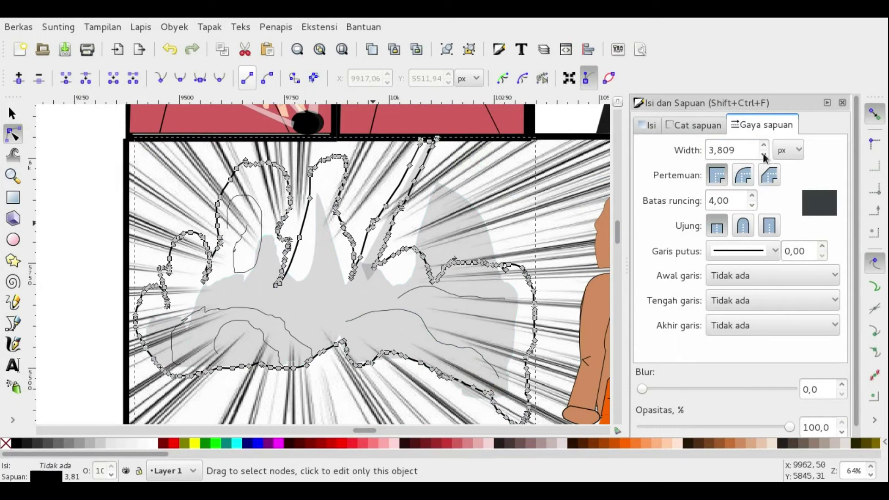
{"action": "key", "text": "p"}
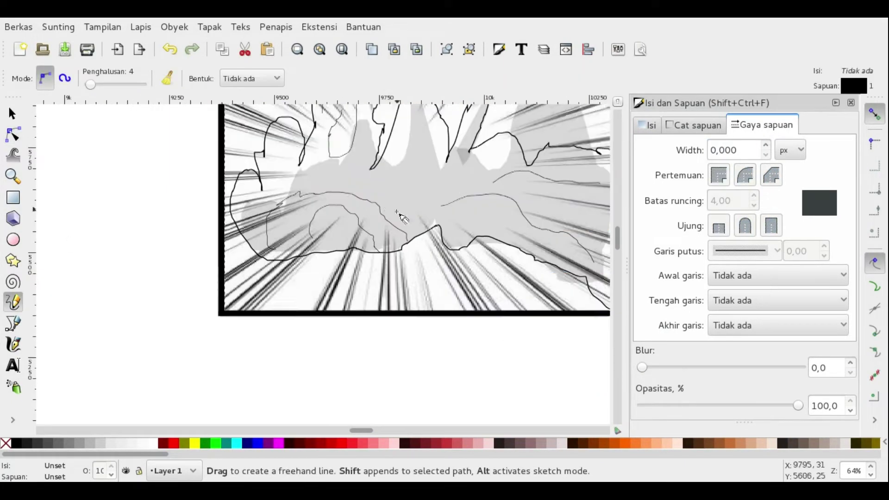
{"action": "left_click_drag", "start_coordinate": [365, 176], "coordinate": [327, 153]}
{"action": "key", "text": "s"}
{"action": "key", "text": "n"}
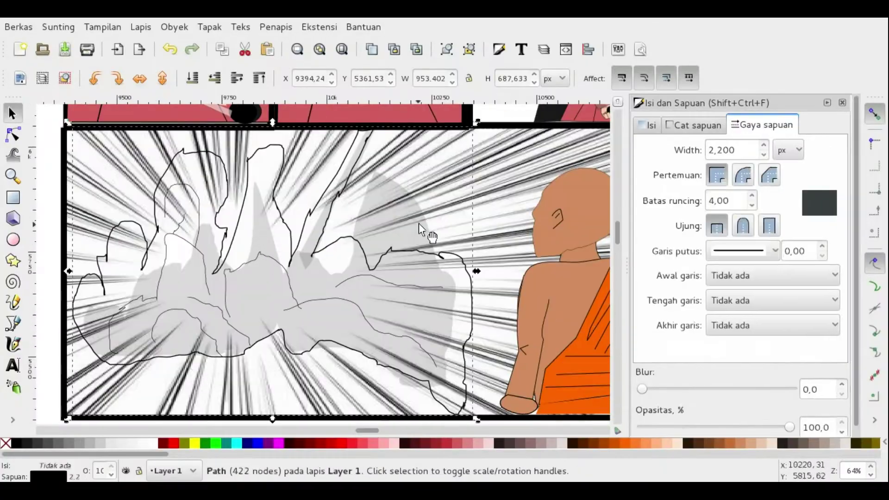
{"action": "left_click", "coordinate": [475, 275]}
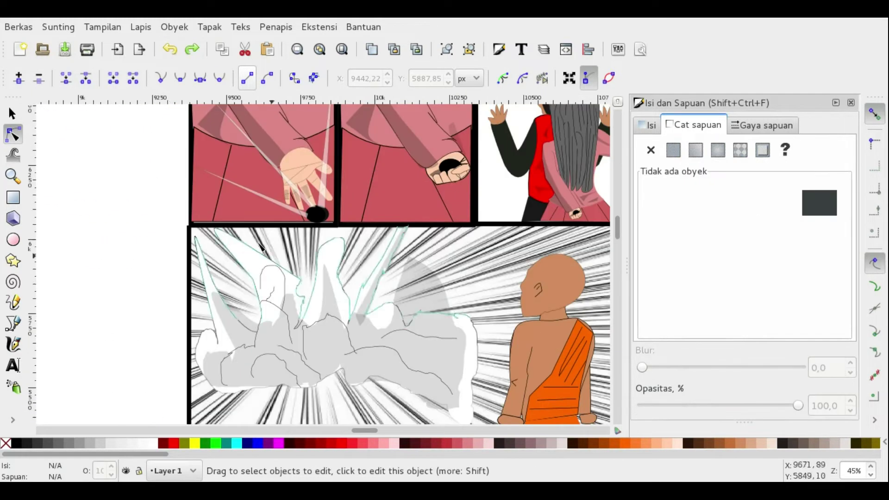
Step: Select the white smoke spike and grey translucent shadow paths for node editing
{"action": "left_click", "coordinate": [261, 249]}
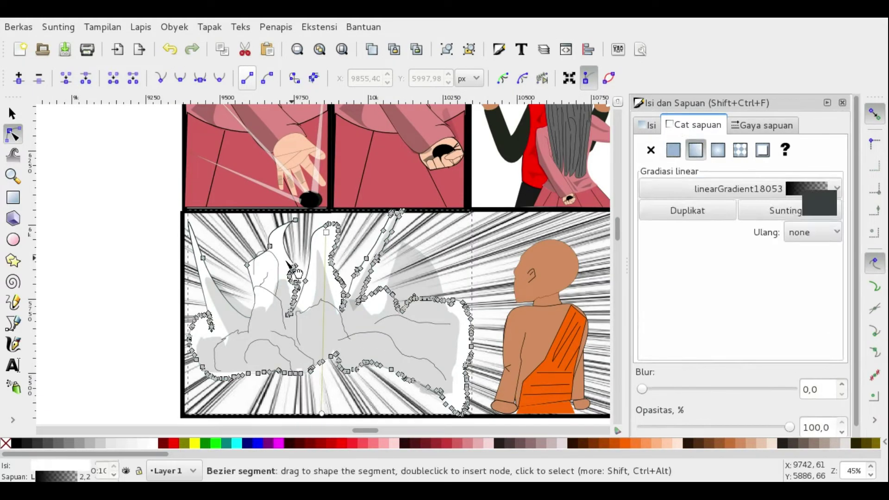
{"action": "left_click", "coordinate": [381, 259]}
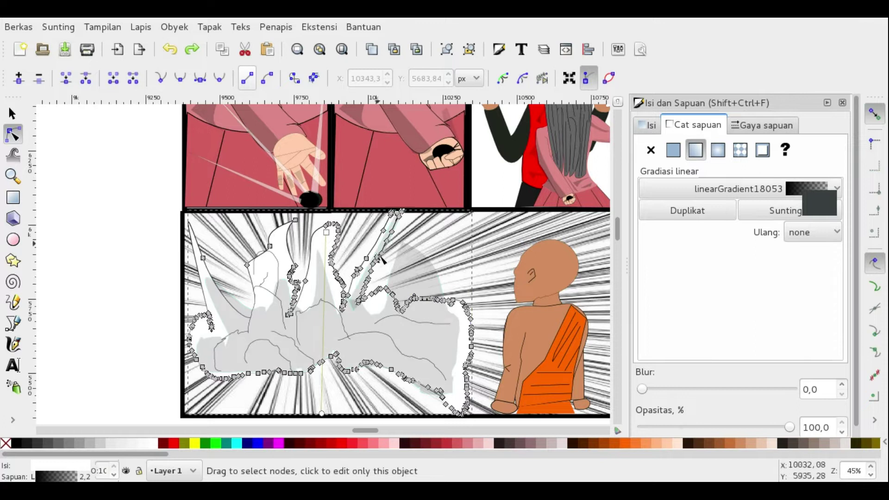
{"action": "left_click", "coordinate": [439, 280]}
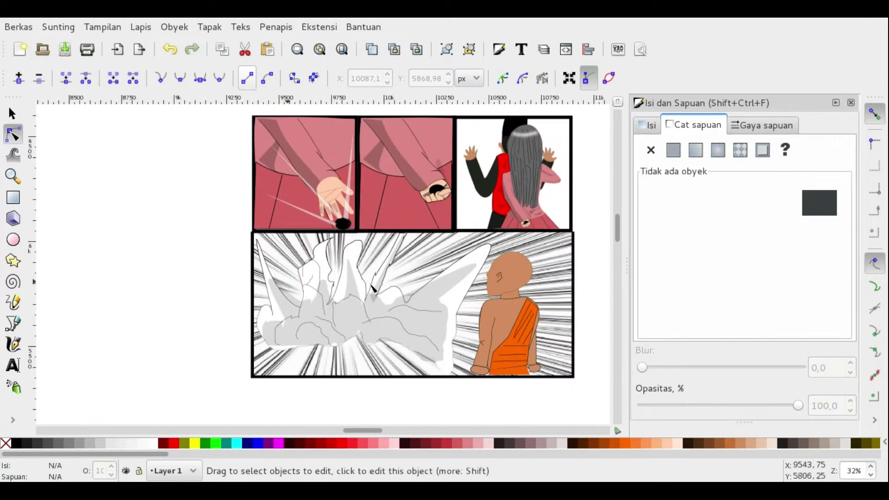
{"action": "scroll", "coordinate": [467, 300], "scroll_direction": "up", "scroll_amount": 1}
{"action": "left_click", "coordinate": [501, 221]}
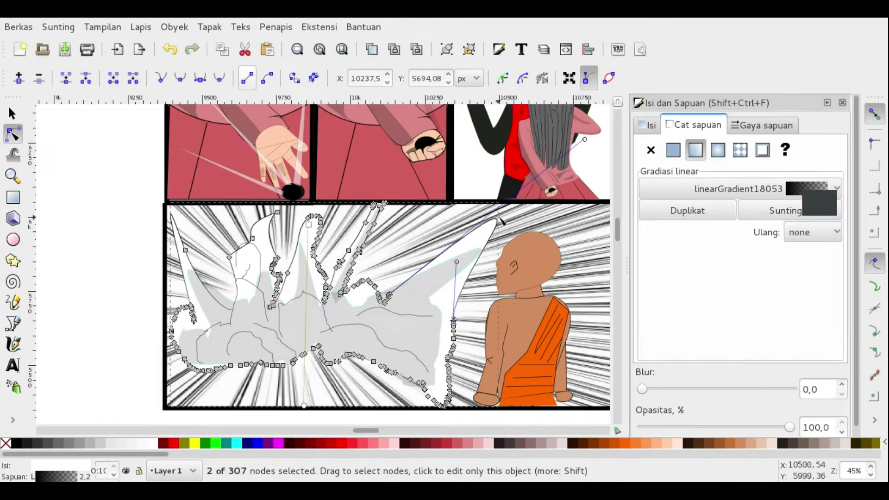
{"action": "left_click", "coordinate": [79, 281]}
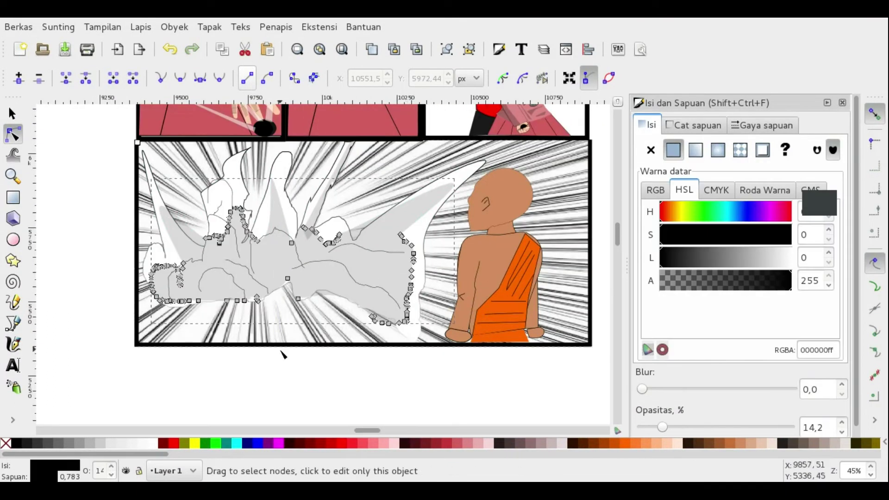
Step: Stretch the smoke paths' nodes into long curved spikes toward the monk's head
{"action": "key", "text": "s"}
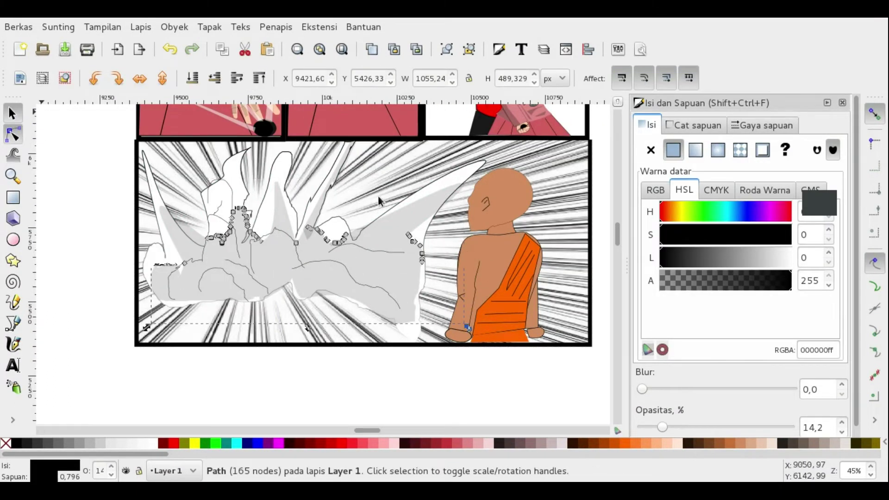
{"action": "scroll", "coordinate": [149, 245], "scroll_direction": "up", "scroll_amount": 3}
{"action": "key", "text": "n"}
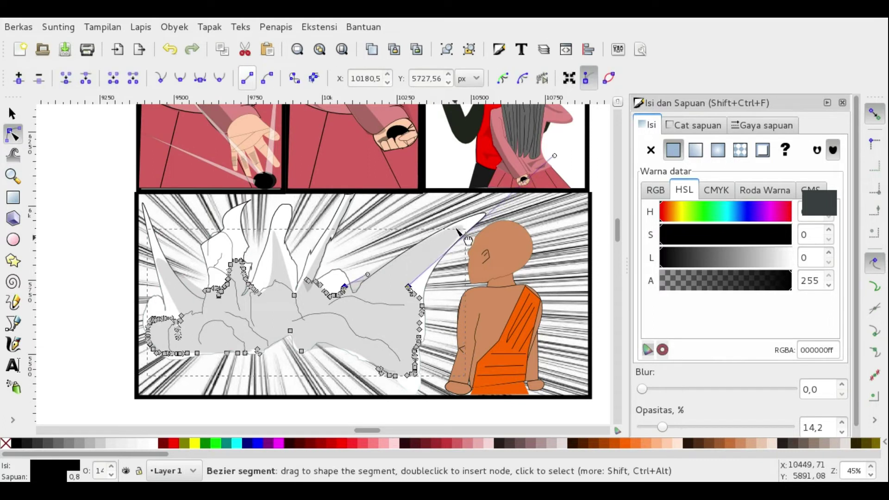
{"action": "left_click", "coordinate": [171, 49]}
{"action": "key", "text": "s"}
{"action": "key", "text": "n"}
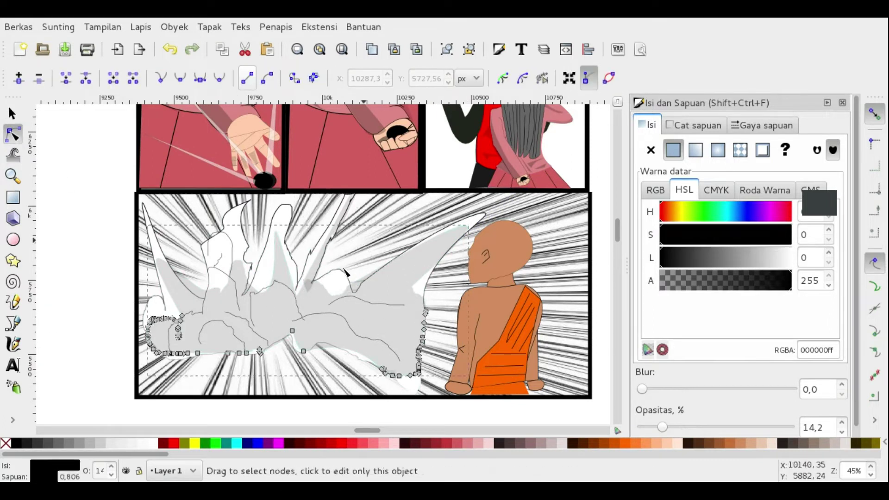
{"action": "scroll", "coordinate": [352, 246], "scroll_direction": "down", "scroll_amount": 1}
{"action": "scroll", "coordinate": [445, 234], "scroll_direction": "up", "scroll_amount": 3}
{"action": "scroll", "coordinate": [406, 247], "scroll_direction": "down", "scroll_amount": 4}
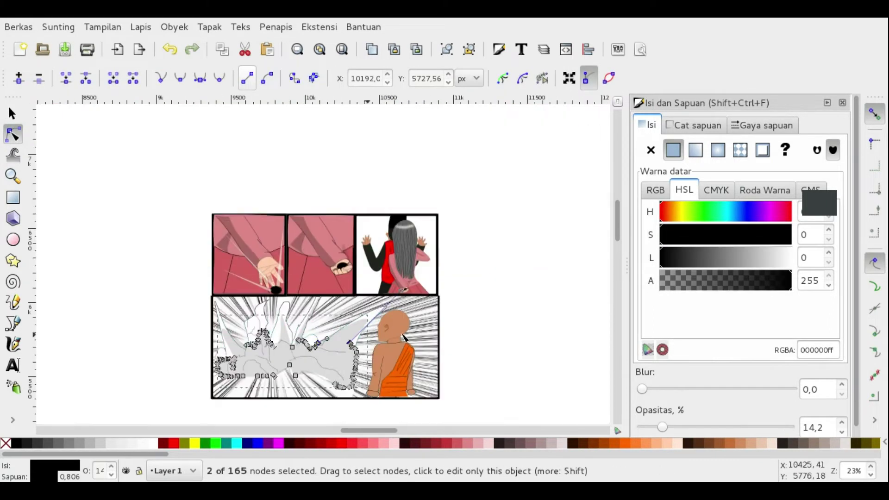
{"action": "key", "text": "Escape"}
Step: Pen a thick frowning eyebrow and a closed eye shape on the monk
{"action": "scroll", "coordinate": [458, 300], "scroll_direction": "up", "scroll_amount": 3}
{"action": "scroll", "coordinate": [345, 359], "scroll_direction": "up", "scroll_amount": 1}
{"action": "key", "text": "b"}
{"action": "key", "text": "Return"}
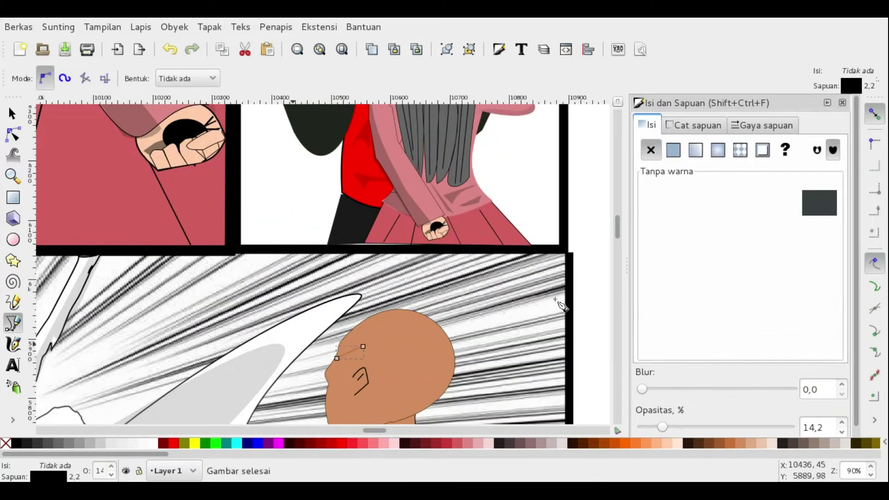
{"action": "scroll", "coordinate": [347, 359], "scroll_direction": "down", "scroll_amount": 5}
{"action": "left_click", "coordinate": [385, 256]}
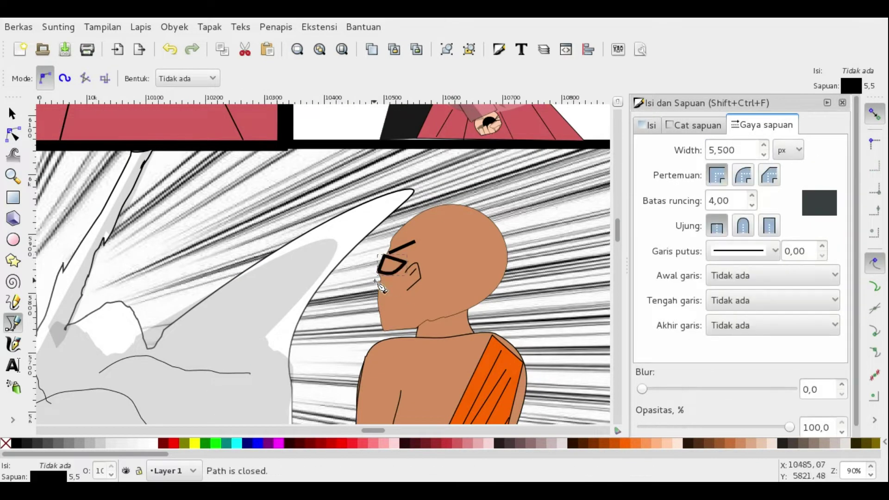
Step: Narrow the eye-white's nodes into a glare around the black pupil ellipse
{"action": "scroll", "coordinate": [397, 238], "scroll_direction": "up", "scroll_amount": 3}
{"action": "key", "text": "s"}
{"action": "left_click", "coordinate": [388, 285]}
{"action": "scroll", "coordinate": [366, 233], "scroll_direction": "up", "scroll_amount": 3}
{"action": "key", "text": "n"}
{"action": "left_click", "coordinate": [17, 119]}
{"action": "scroll", "coordinate": [381, 330], "scroll_direction": "up", "scroll_amount": 3}
{"action": "left_click", "coordinate": [380, 329]}
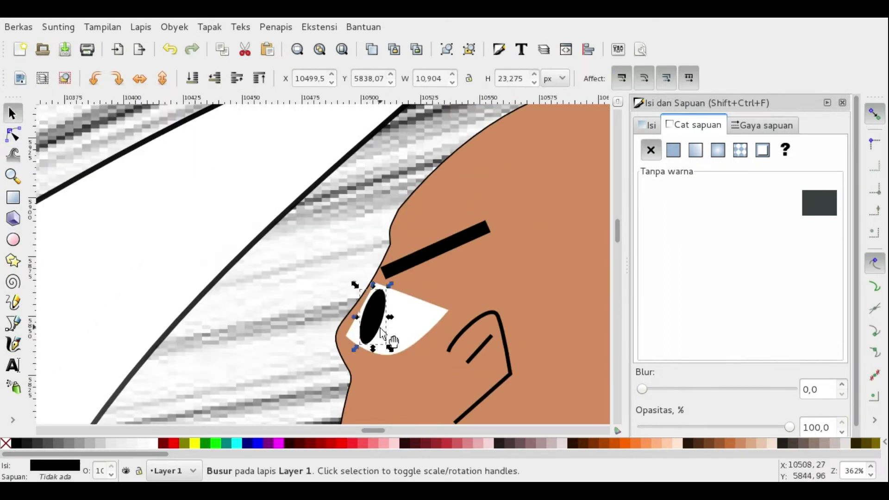
{"action": "left_click", "coordinate": [13, 134]}
{"action": "scroll", "coordinate": [270, 237], "scroll_direction": "down", "scroll_amount": 3}
{"action": "left_click_drag", "start_coordinate": [315, 273], "coordinate": [321, 277]}
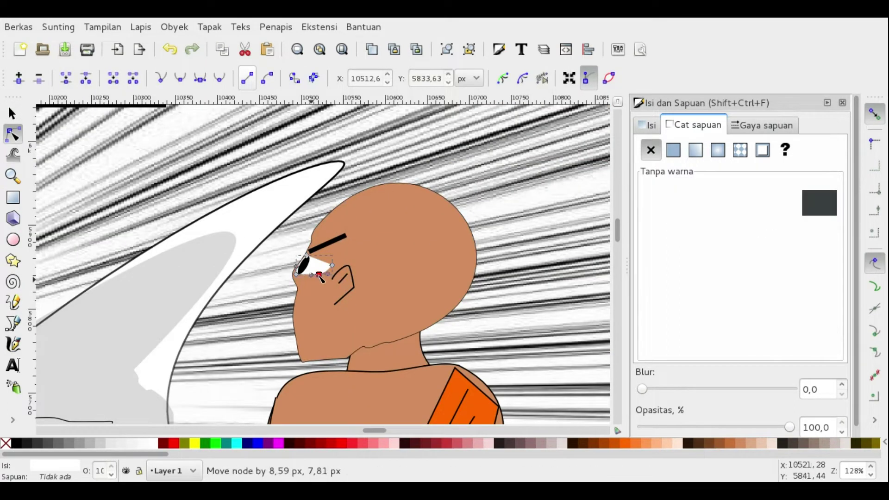
Step: Pen a closed dark-red mouth shape at the monk's chin
{"action": "key", "text": "Tab"}
{"action": "key", "text": "Tab"}
{"action": "key", "text": "Tab"}
{"action": "scroll", "coordinate": [479, 303], "scroll_direction": "right", "scroll_amount": 8}
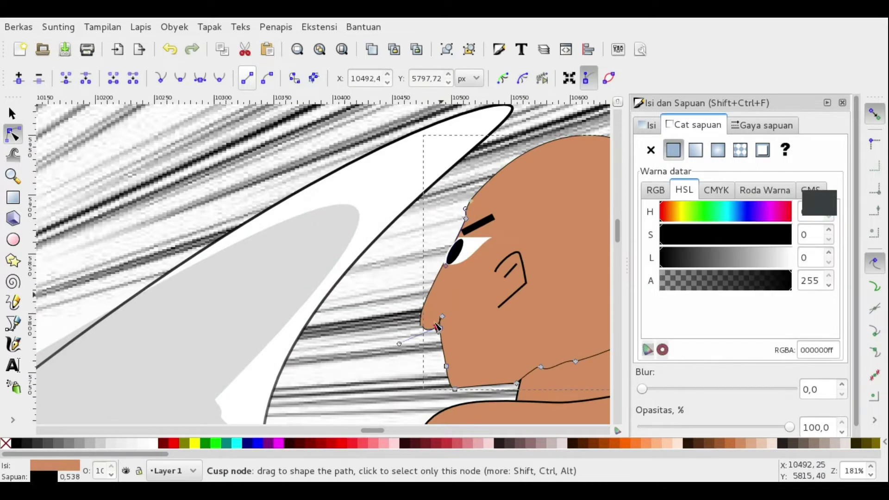
{"action": "scroll", "coordinate": [421, 304], "scroll_direction": "left", "scroll_amount": 5}
{"action": "scroll", "coordinate": [407, 324], "scroll_direction": "down", "scroll_amount": 1, "text": "ctrl"}
{"action": "key", "text": "Escape"}
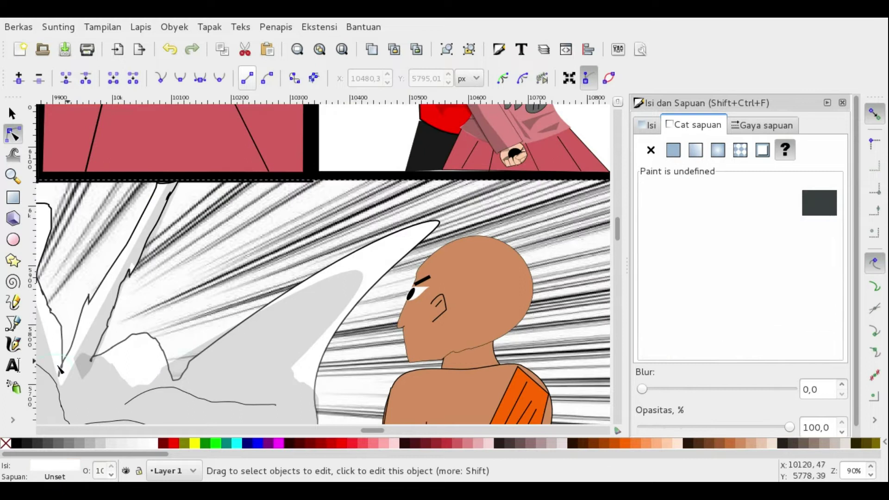
{"action": "key", "text": "b"}
{"action": "left_click", "coordinate": [403, 337]}
{"action": "left_click", "coordinate": [407, 361]}
{"action": "left_click", "coordinate": [403, 336]}
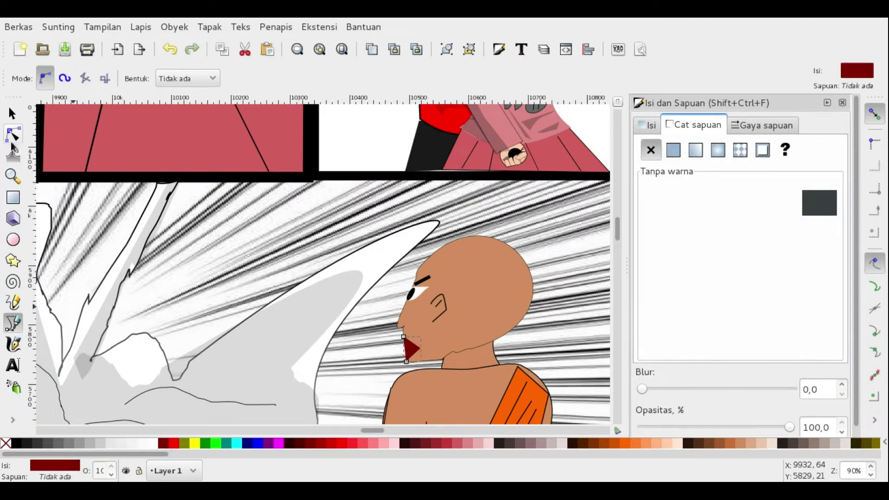
Step: Adjust the mouth's nodes and select the monk's orange-robed body
{"action": "left_click", "coordinate": [13, 136]}
{"action": "scroll", "coordinate": [385, 341], "scroll_direction": "up", "scroll_amount": 3, "text": "ctrl"}
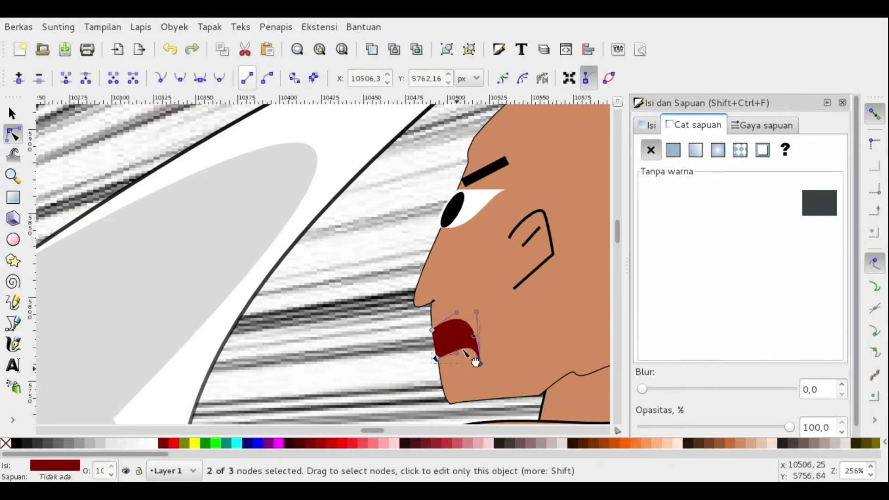
{"action": "scroll", "coordinate": [366, 350], "scroll_direction": "down", "scroll_amount": 5, "text": "ctrl"}
{"action": "scroll", "coordinate": [365, 324], "scroll_direction": "up", "scroll_amount": 1, "text": "ctrl"}
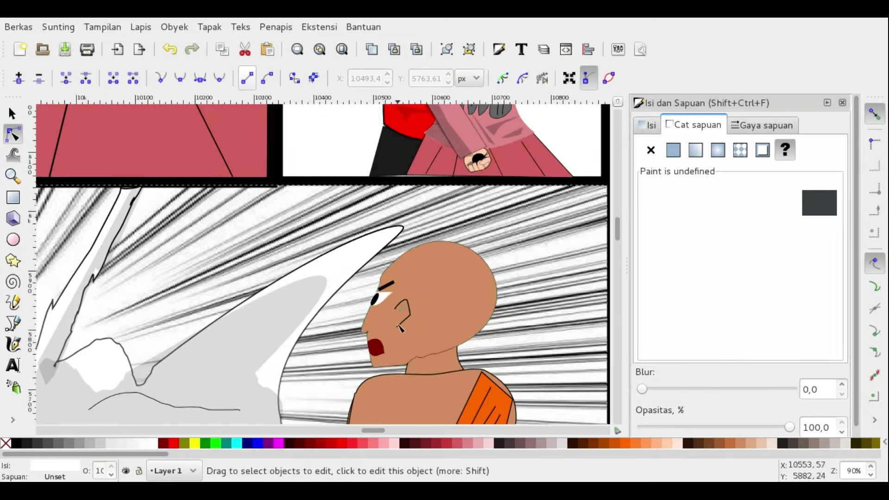
{"action": "scroll", "coordinate": [347, 287], "scroll_direction": "down", "scroll_amount": 3}
{"action": "scroll", "coordinate": [331, 256], "scroll_direction": "down", "scroll_amount": 1, "text": "ctrl"}
{"action": "left_click", "coordinate": [331, 256]}
{"action": "scroll", "coordinate": [331, 255], "scroll_direction": "down", "scroll_amount": 1, "text": "ctrl"}
{"action": "scroll", "coordinate": [417, 305], "scroll_direction": "down", "scroll_amount": 1, "text": "ctrl"}
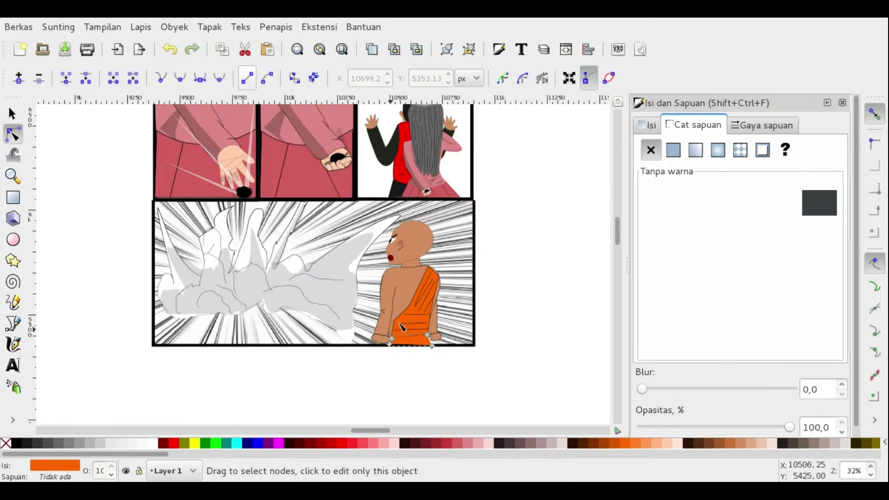
{"action": "scroll", "coordinate": [507, 316], "scroll_direction": "up", "scroll_amount": 2}
{"action": "scroll", "coordinate": [470, 314], "scroll_direction": "left", "scroll_amount": 5}
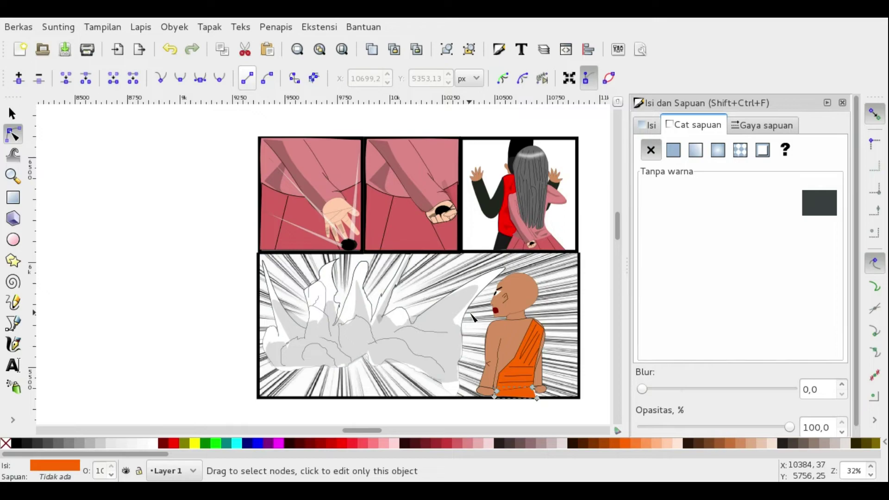
{"action": "scroll", "coordinate": [472, 317], "scroll_direction": "down", "scroll_amount": 7}
Step: Look at the manga smoke-bomb reference page in the browser
{"action": "key", "text": "alt+Tab"}
{"action": "scroll", "coordinate": [321, 320], "scroll_direction": "down", "scroll_amount": 3}
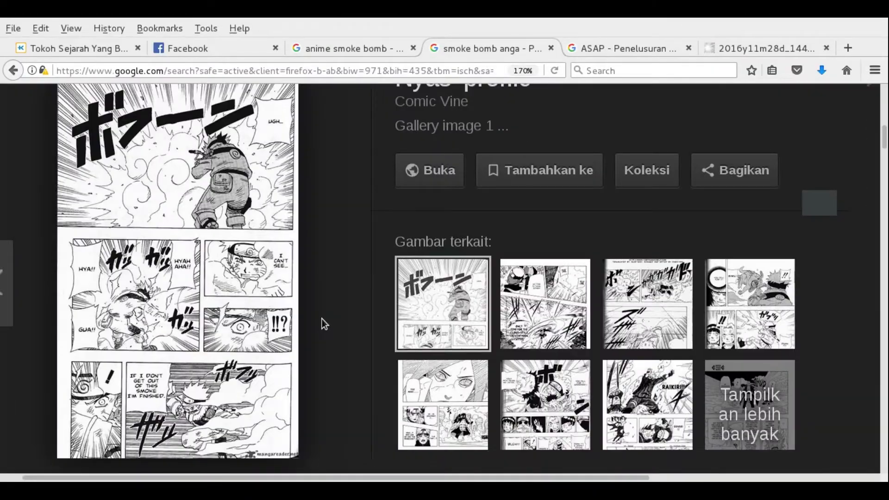
{"action": "key", "text": "super"}
Step: Zoom out, select every piece of the bald monk head, and move it
{"action": "left_click", "coordinate": [246, 335]}
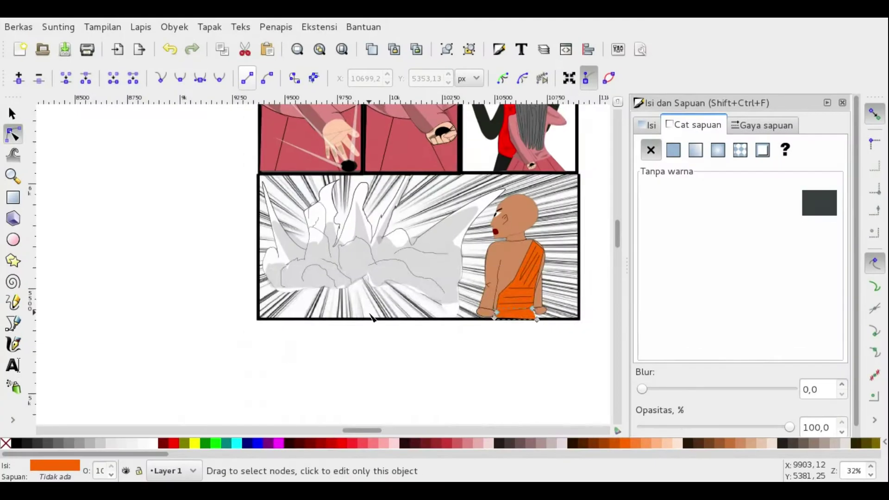
{"action": "key", "text": "minus"}
{"action": "key", "text": "minus"}
{"action": "key", "text": "minus"}
{"action": "key", "text": "minus"}
{"action": "key", "text": "minus"}
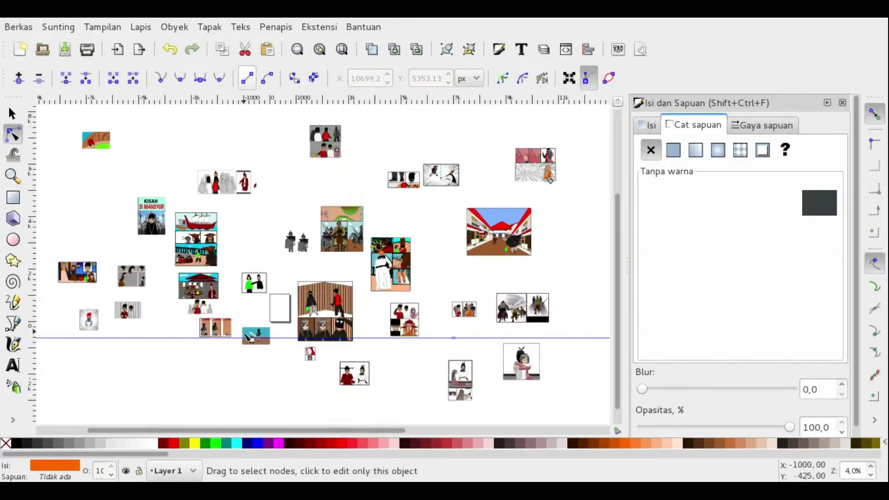
{"action": "left_click", "coordinate": [246, 335]}
{"action": "key", "text": "3"}
{"action": "left_click_drag", "start_coordinate": [431, 267], "coordinate": [433, 267]}
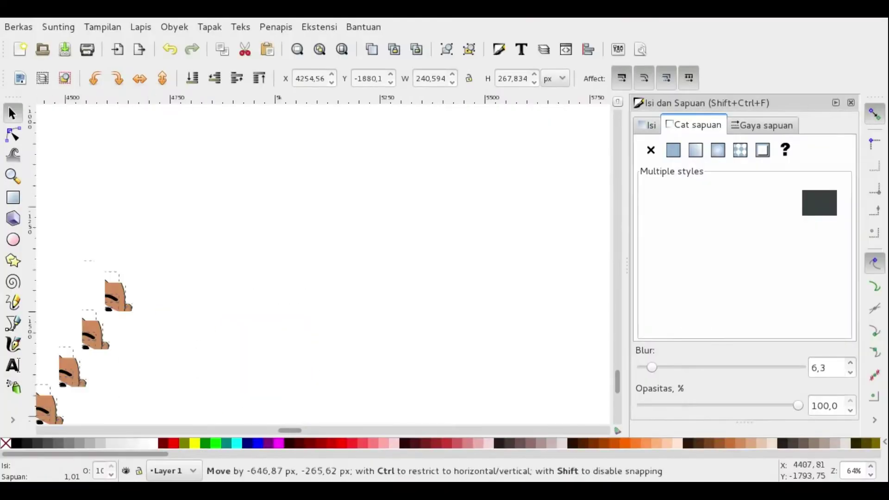
{"action": "mouse_move", "coordinate": [119, 297]}
{"action": "left_mouse_down"}
{"action": "mouse_move", "coordinate": [401, 255]}
{"action": "mouse_move", "coordinate": [190, 298]}
{"action": "left_mouse_up"}
Step: Position the monk head just below the smoke panel
{"action": "key", "text": "minus"}
{"action": "key", "text": "minus"}
{"action": "key", "text": "minus"}
{"action": "scroll", "coordinate": [247, 291], "scroll_direction": "up", "scroll_amount": 3}
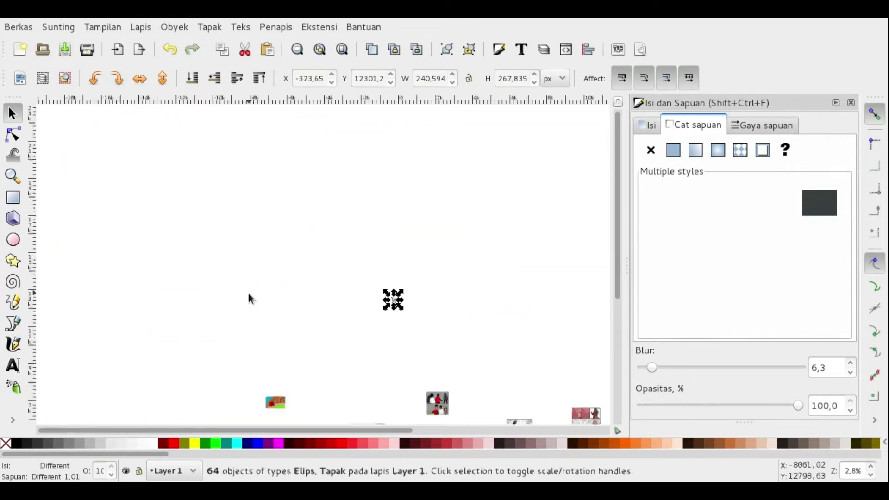
{"action": "scroll", "coordinate": [432, 360], "scroll_direction": "up", "scroll_amount": 2}
{"action": "scroll", "coordinate": [432, 360], "scroll_direction": "up", "scroll_amount": 4}
{"action": "left_click", "coordinate": [400, 363]}
{"action": "left_click_drag", "start_coordinate": [310, 303], "coordinate": [399, 384]}
Step: Start angling the right eyebrow's nodes into a frown
{"action": "scroll", "coordinate": [397, 330], "scroll_direction": "down", "scroll_amount": 3}
{"action": "double_click", "coordinate": [397, 317]}
{"action": "scroll", "coordinate": [397, 318], "scroll_direction": "up", "scroll_amount": 2}
{"action": "left_click", "coordinate": [333, 257]}
Step: Reshape the right eye white's nodes into a narrowed, angry shape
{"action": "left_click", "coordinate": [426, 316]}
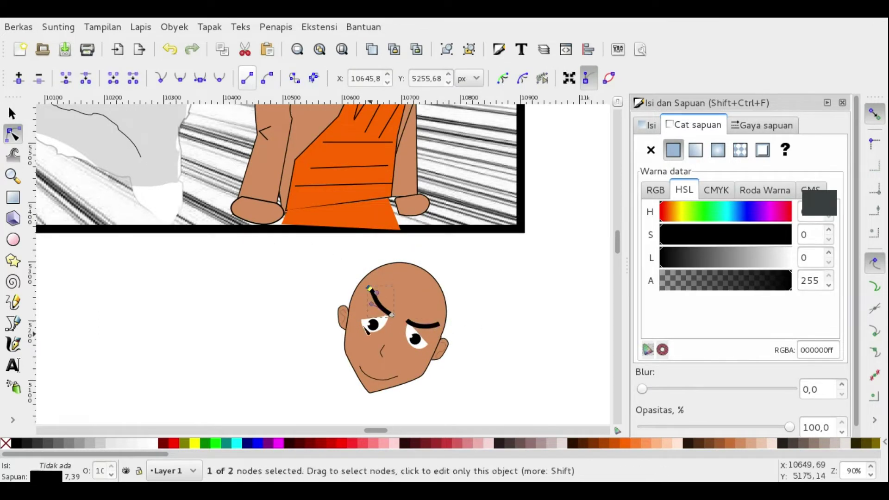
{"action": "left_click", "coordinate": [366, 322]}
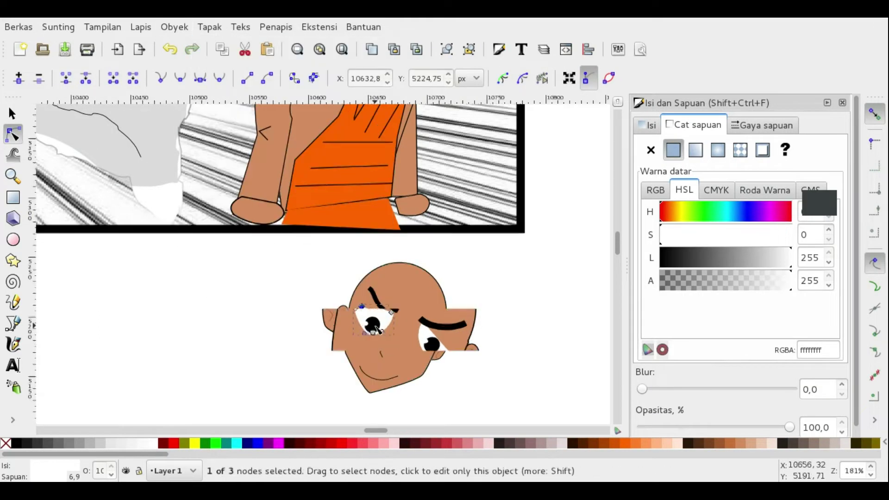
{"action": "scroll", "coordinate": [371, 320], "scroll_direction": "up", "scroll_amount": 2}
{"action": "key", "text": "s"}
{"action": "key", "text": "Escape"}
{"action": "left_click", "coordinate": [373, 326]}
{"action": "left_click", "coordinate": [419, 351]}
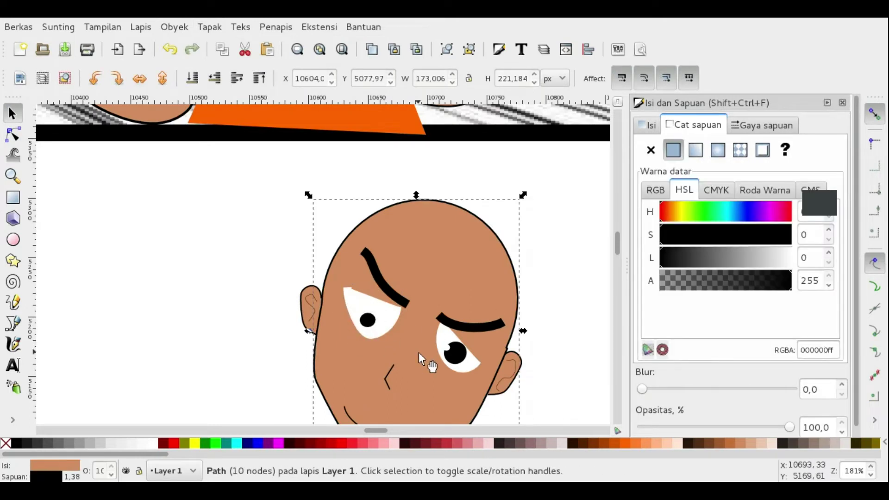
{"action": "double_click", "coordinate": [359, 296]}
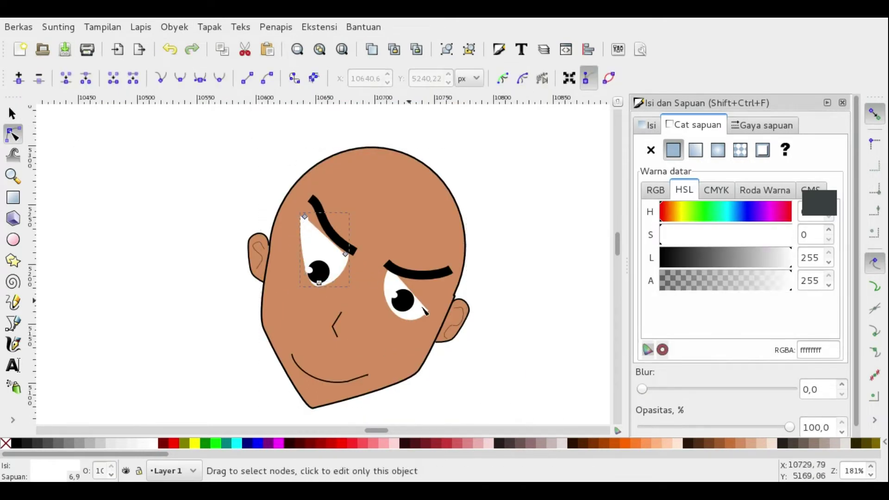
{"action": "left_click", "coordinate": [402, 285]}
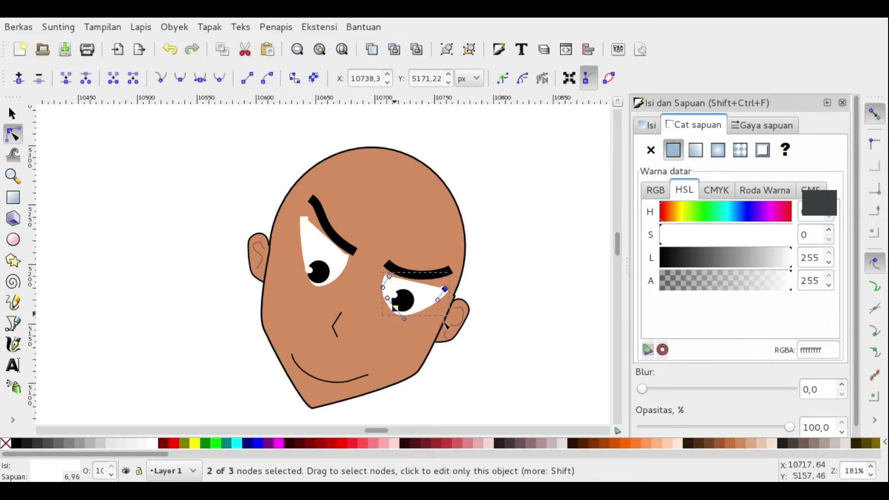
Step: Shift the left pupil up and right, then reshape the left eye white
{"action": "key", "text": "s"}
{"action": "left_click", "coordinate": [324, 275]}
{"action": "left_click_drag", "start_coordinate": [319, 270], "coordinate": [323, 267]}
{"action": "double_click", "coordinate": [323, 287]}
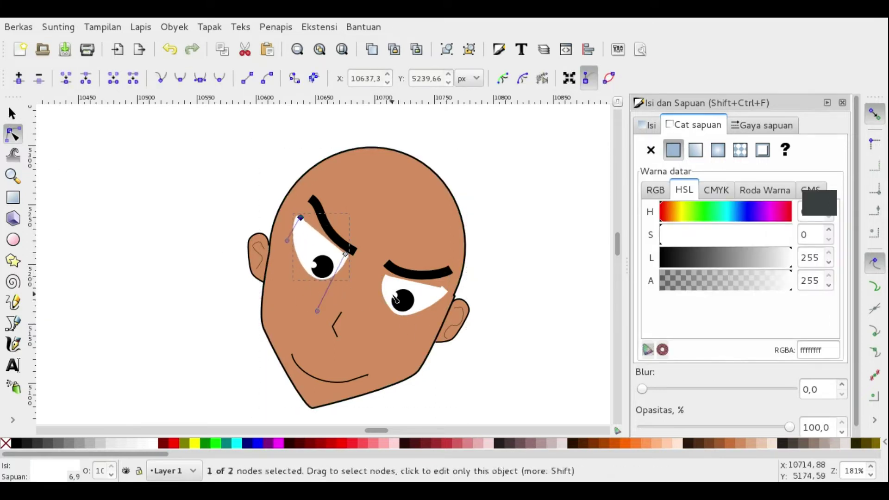
{"action": "left_click", "coordinate": [463, 373]}
Step: Drag the gritted-teeth mouth onto the monk's face beneath the scowling eyes
{"action": "key", "text": "s"}
{"action": "scroll", "coordinate": [85, 293], "scroll_direction": "down", "scroll_amount": 3}
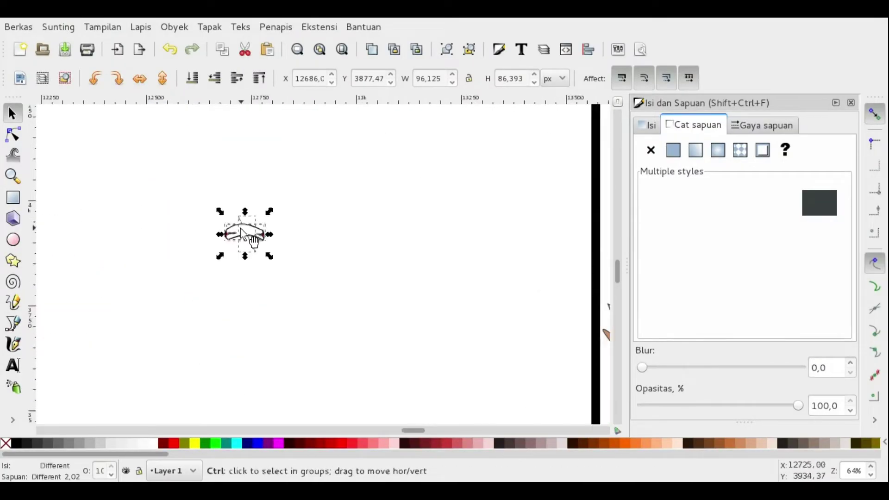
{"action": "left_click_drag", "start_coordinate": [242, 234], "coordinate": [148, 238]}
{"action": "scroll", "coordinate": [148, 237], "scroll_direction": "up", "scroll_amount": 2}
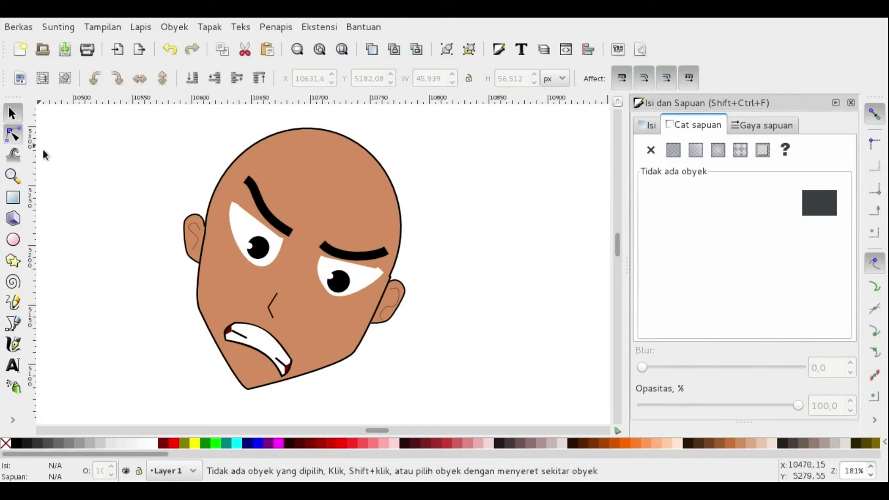
Step: Node-edit the left and right eye whites, pulling a corner down to reshape it
{"action": "left_click", "coordinate": [257, 267]}
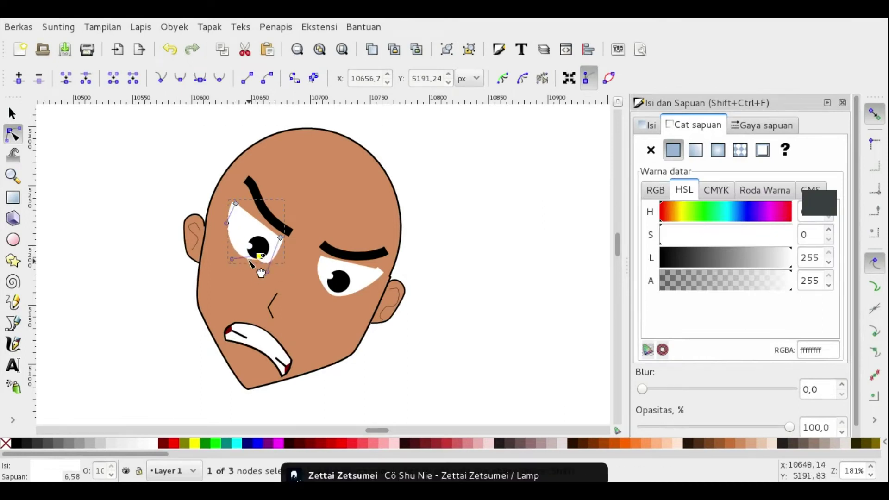
{"action": "left_click", "coordinate": [340, 294]}
{"action": "scroll", "coordinate": [335, 237], "scroll_direction": "up", "scroll_amount": 4}
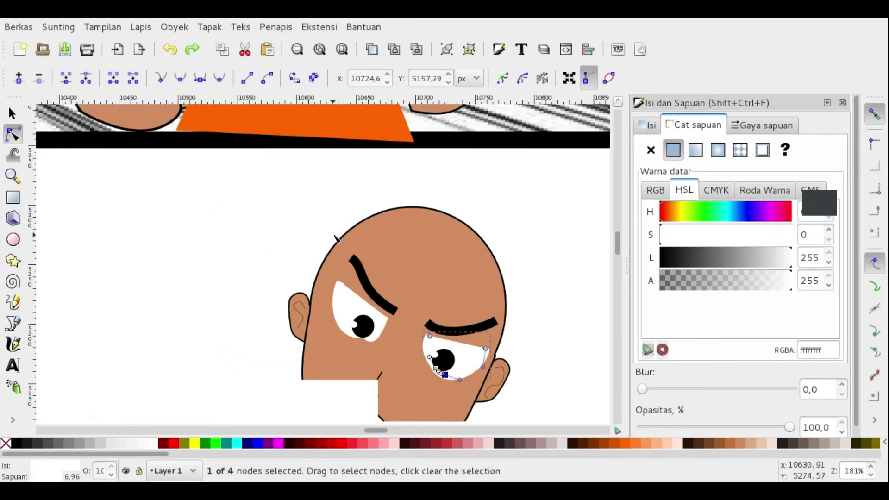
{"action": "scroll", "coordinate": [337, 238], "scroll_direction": "right", "scroll_amount": 3}
{"action": "left_click_drag", "start_coordinate": [435, 348], "coordinate": [394, 386]}
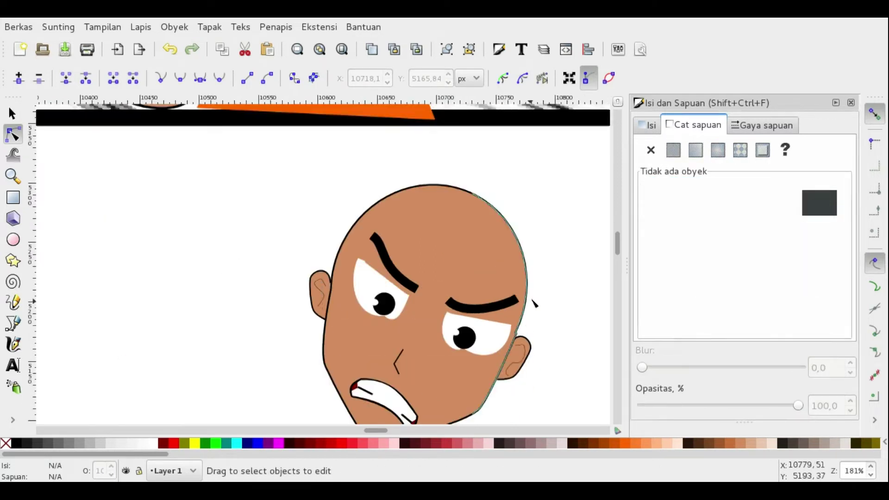
{"action": "left_click", "coordinate": [406, 253]}
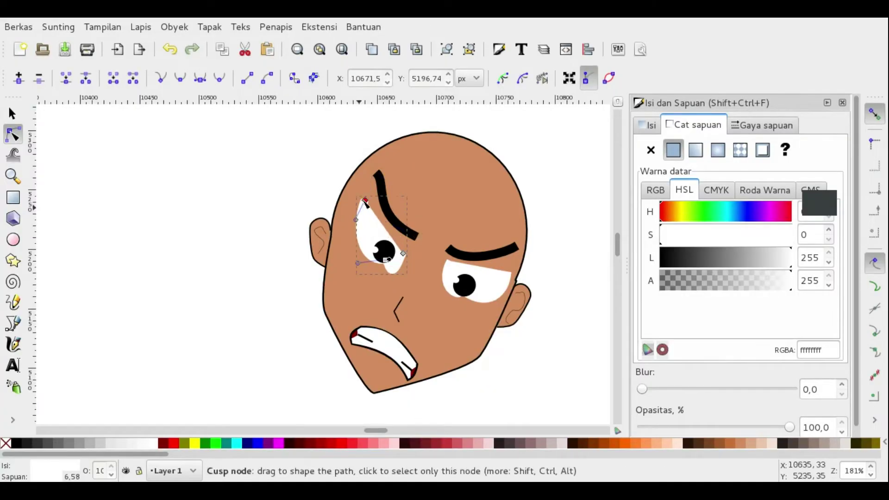
{"action": "key", "text": "Escape"}
{"action": "key", "text": "minus"}
{"action": "scroll", "coordinate": [461, 291], "scroll_direction": "down", "scroll_amount": 2}
{"action": "left_click", "coordinate": [454, 262]}
Step: Glance at the browser reference window, then return to the drawing
{"action": "key", "text": "super"}
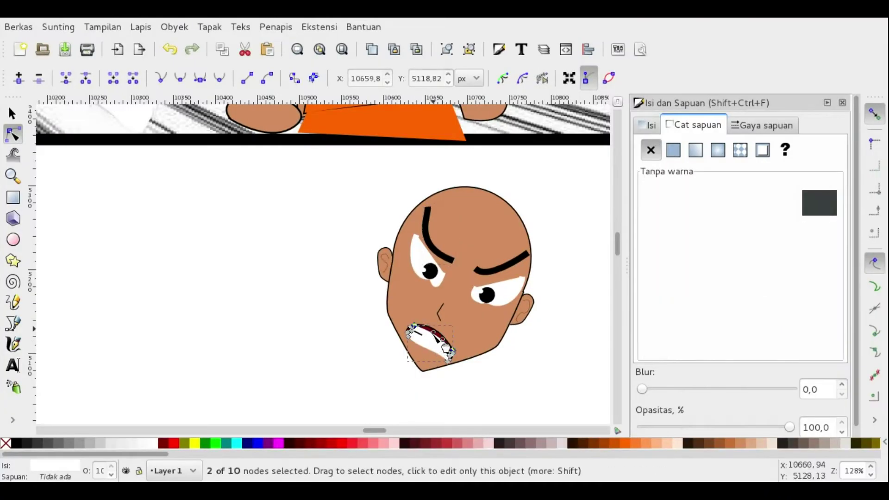
{"action": "left_click", "coordinate": [492, 195]}
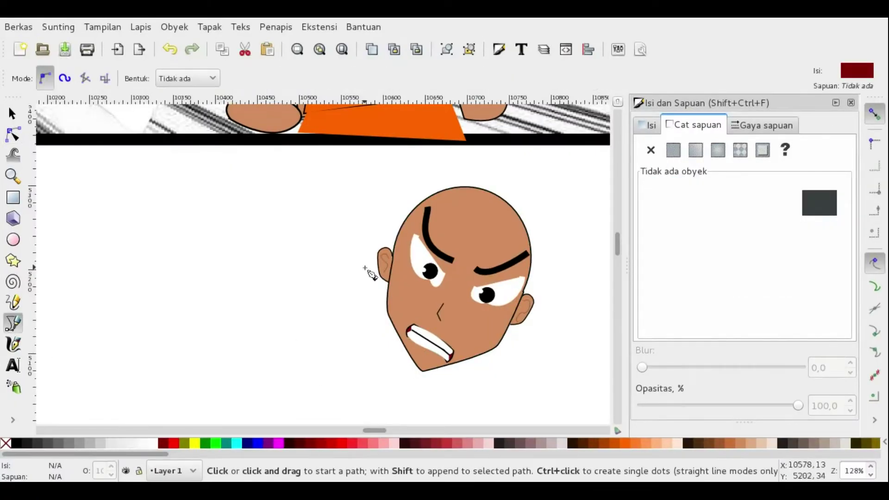
{"action": "key", "text": "super"}
Step: Draw a large shape with a pale, lowered-opacity fill and rotate it across the monk's face
{"action": "key", "text": "minus"}
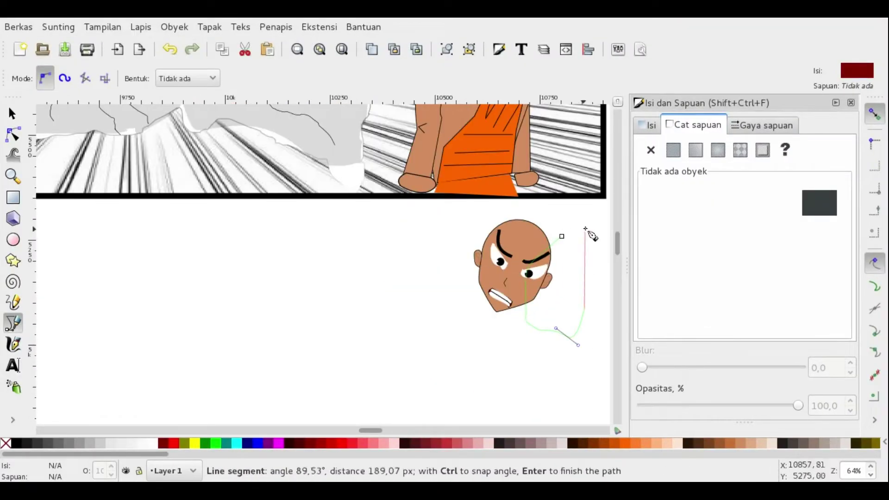
{"action": "left_click", "coordinate": [585, 211]}
{"action": "key", "text": "s"}
{"action": "left_click", "coordinate": [146, 445]}
{"action": "left_click_drag", "start_coordinate": [789, 427], "coordinate": [749, 427]}
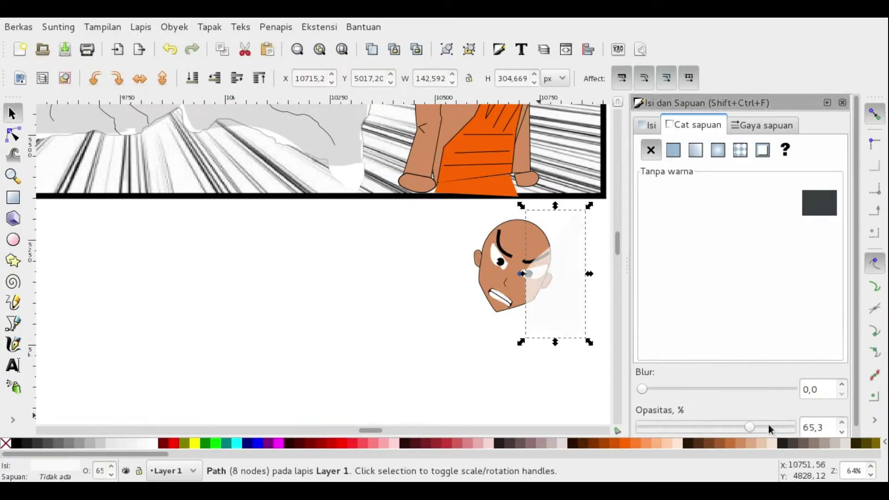
{"action": "left_click", "coordinate": [556, 287]}
{"action": "left_click_drag", "start_coordinate": [590, 342], "coordinate": [388, 315]}
Step: Node-edit a face shape and the forehead highlight, then undo the last change
{"action": "left_click", "coordinate": [536, 297]}
{"action": "double_click", "coordinate": [542, 274]}
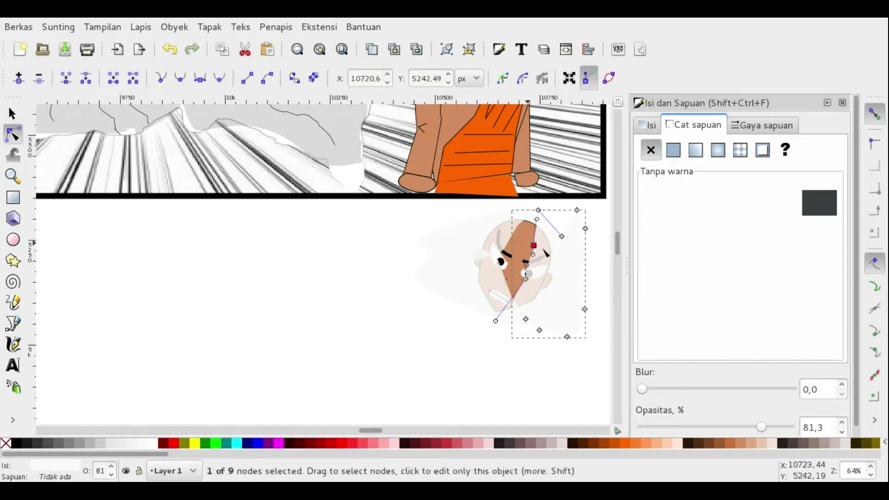
{"action": "scroll", "coordinate": [531, 334], "scroll_direction": "up", "scroll_amount": 2}
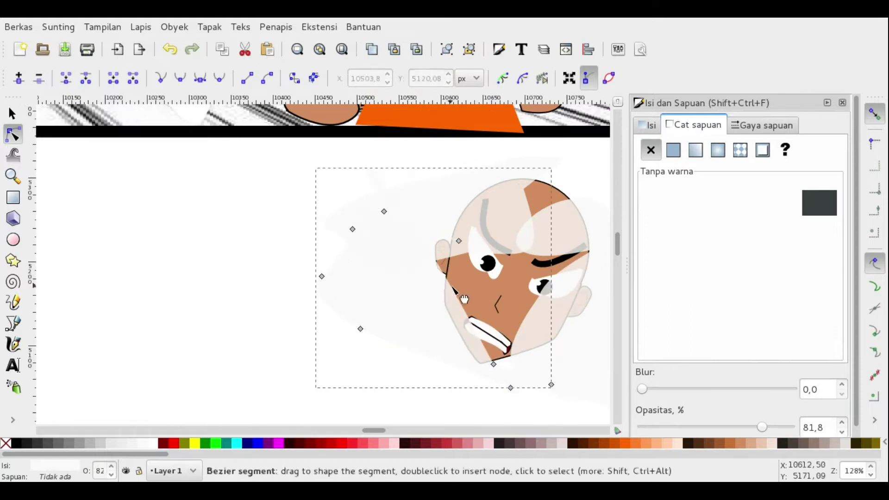
{"action": "left_click", "coordinate": [574, 204]}
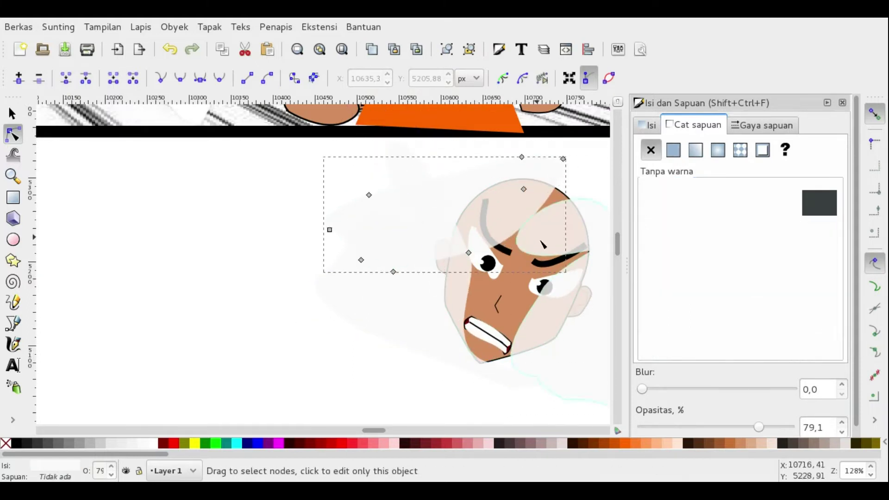
{"action": "left_click", "coordinate": [169, 50]}
Step: Give the shape a flat black outline and delete the pale overlay shapes
{"action": "left_click", "coordinate": [673, 150]}
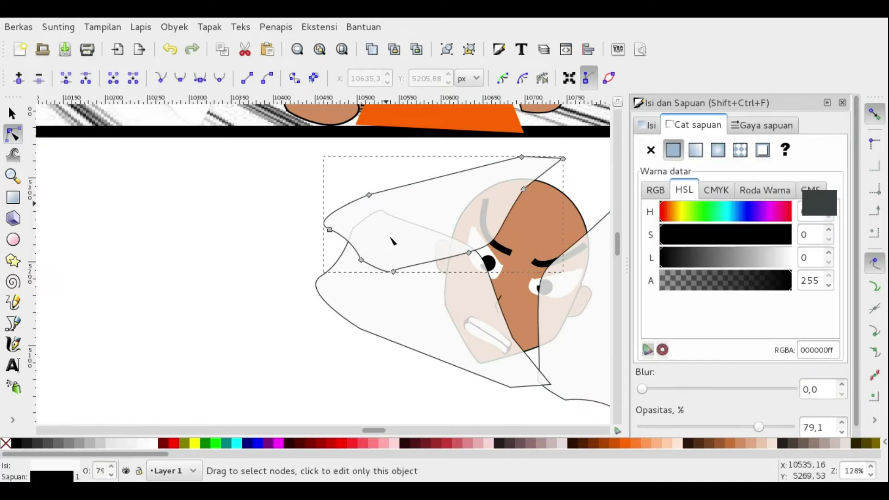
{"action": "key", "text": "s"}
{"action": "key", "text": "Delete"}
Step: Draw freehand Pencil cloud outlines around and beside the monk's face
{"action": "key", "text": "p"}
{"action": "left_click_drag", "start_coordinate": [373, 316], "coordinate": [461, 153]}
{"action": "left_click_drag", "start_coordinate": [439, 409], "coordinate": [374, 315]}
{"action": "scroll", "coordinate": [489, 198], "scroll_direction": "right", "scroll_amount": 5}
{"action": "key", "text": "Escape"}
{"action": "left_click_drag", "start_coordinate": [508, 191], "coordinate": [497, 193]}
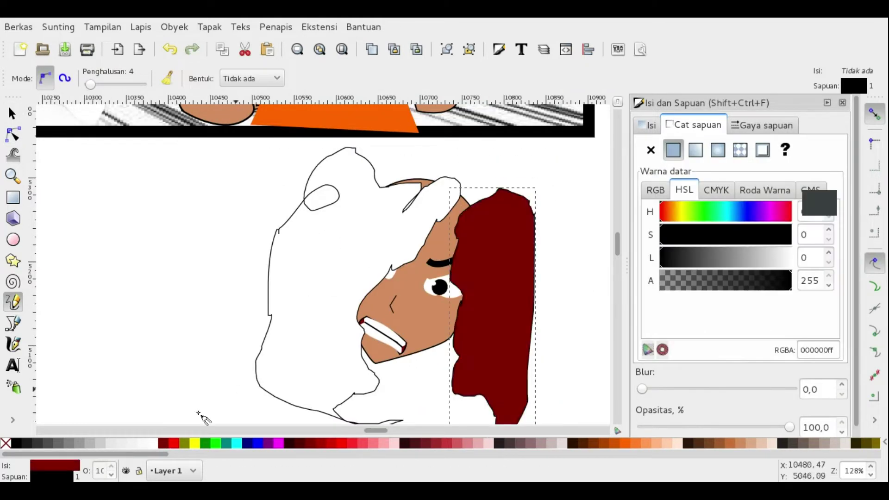
Step: Node-edit the cloud outline to reshape it
{"action": "key", "text": "n"}
{"action": "scroll", "coordinate": [419, 254], "scroll_direction": "down", "scroll_amount": 6}
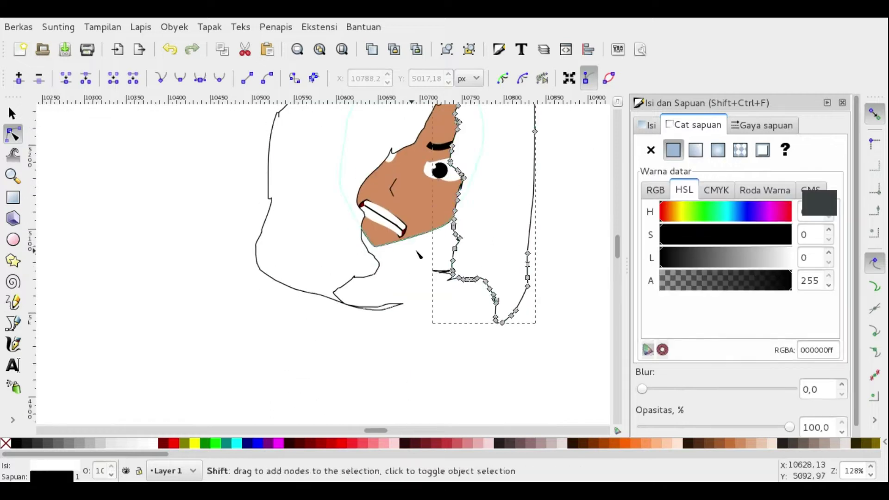
{"action": "scroll", "coordinate": [415, 299], "scroll_direction": "down", "scroll_amount": 3}
{"action": "left_click_drag", "start_coordinate": [789, 426], "coordinate": [757, 427]}
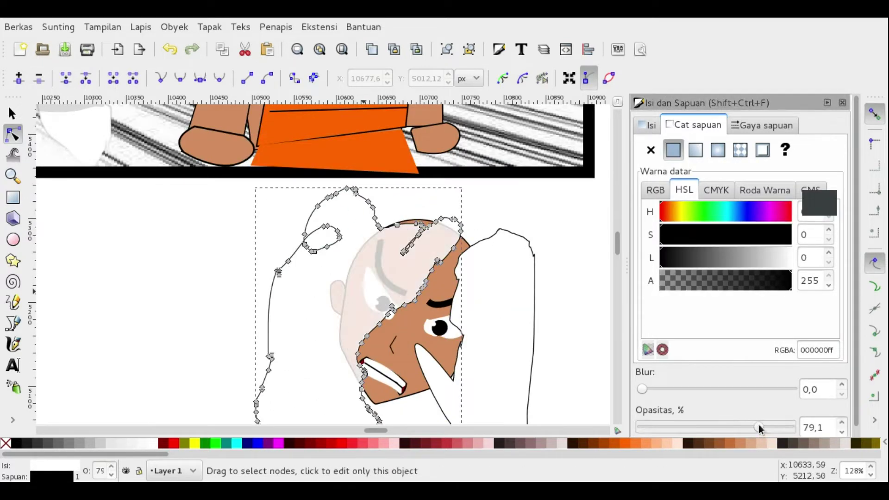
{"action": "key", "text": "Escape"}
{"action": "left_click", "coordinate": [438, 150]}
{"action": "scroll", "coordinate": [569, 253], "scroll_direction": "down", "scroll_amount": 2}
{"action": "left_click", "coordinate": [480, 182]}
{"action": "key", "text": "Escape"}
Step: Shift the face right and put a white rectangle behind it, shortening it and narrowing its left edge
{"action": "left_click", "coordinate": [525, 257]}
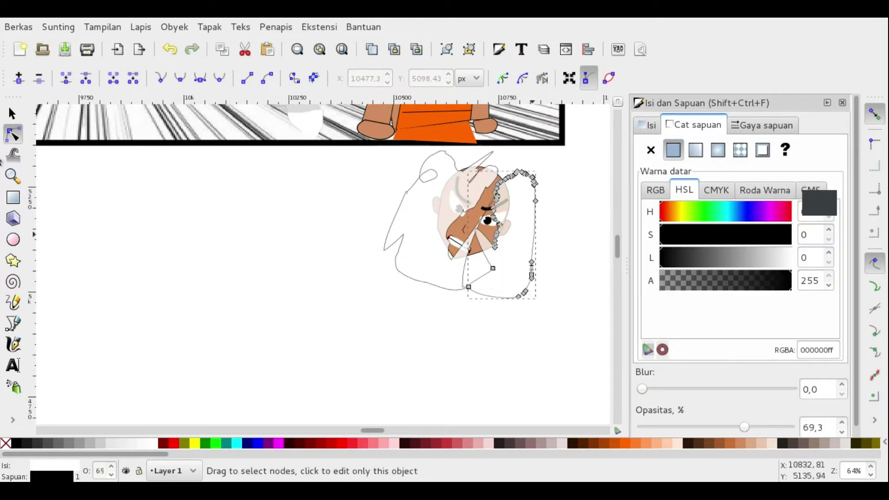
{"action": "left_click_drag", "start_coordinate": [551, 222], "coordinate": [585, 222]}
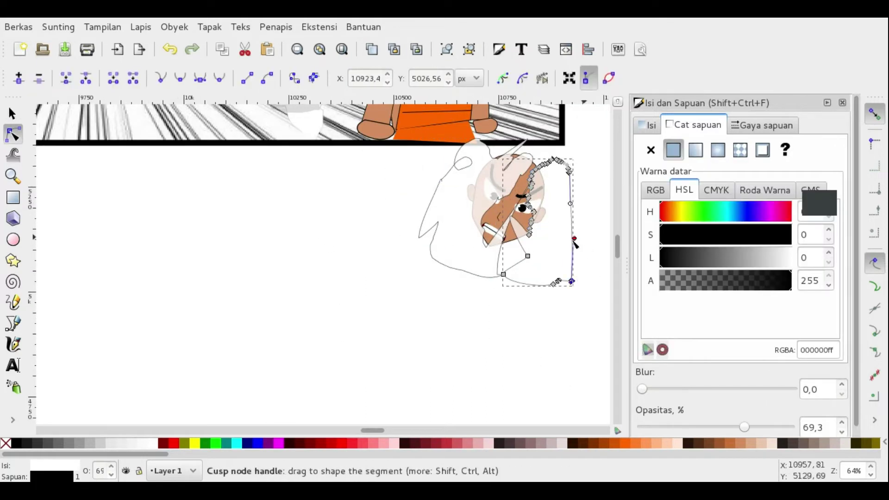
{"action": "key", "text": "r"}
{"action": "left_click_drag", "start_coordinate": [353, 145], "coordinate": [585, 353]}
{"action": "key", "text": "s"}
{"action": "left_click", "coordinate": [192, 78]}
{"action": "left_click_drag", "start_coordinate": [470, 353], "coordinate": [470, 290]}
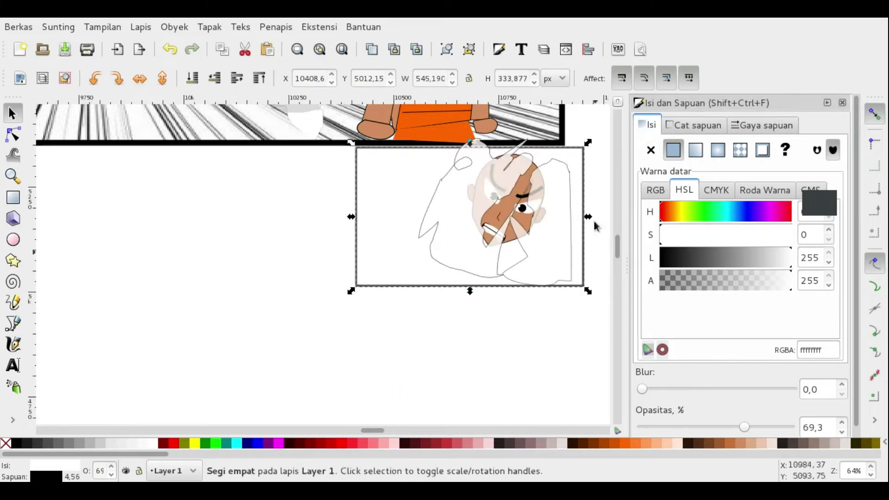
{"action": "left_click_drag", "start_coordinate": [352, 222], "coordinate": [414, 222]}
Step: Node-edit the lower-left curve of the white cloud shape
{"action": "key", "text": "n"}
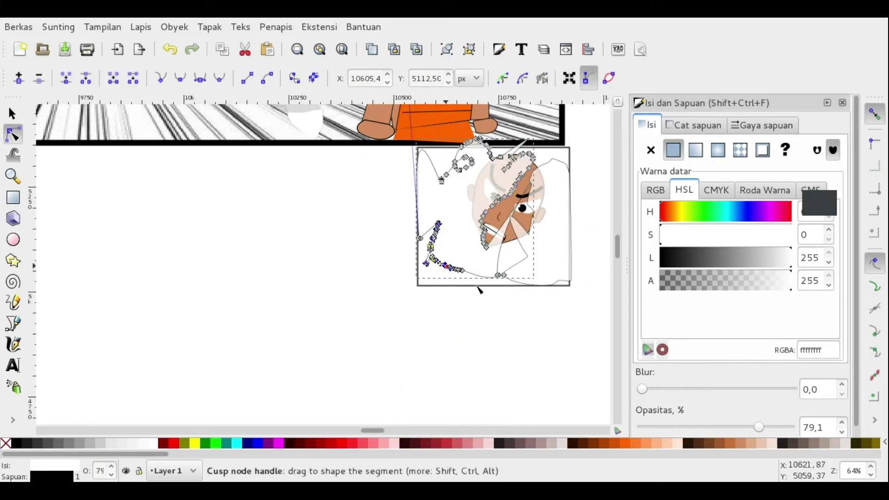
{"action": "left_click_drag", "start_coordinate": [461, 296], "coordinate": [460, 293]}
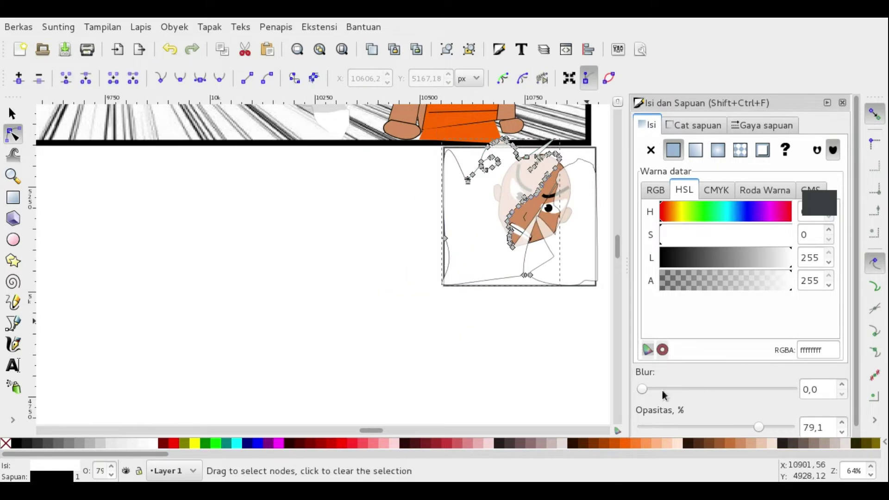
{"action": "left_click", "coordinate": [447, 268]}
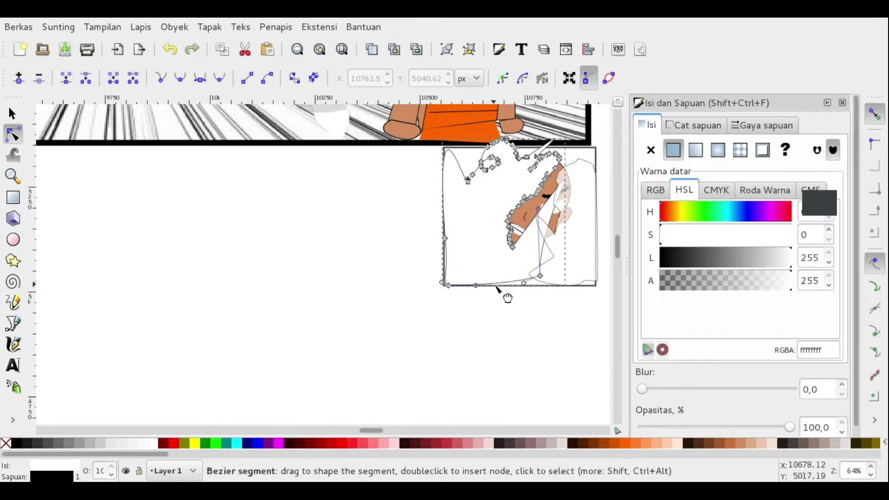
{"action": "key", "text": "p"}
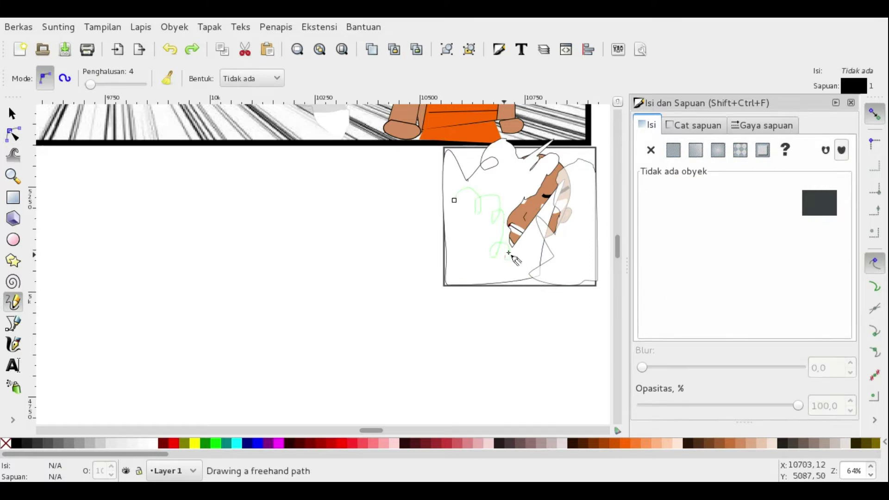
Step: Node-edit the new freehand path, bending a right-side segment
{"action": "key", "text": "s"}
{"action": "left_click", "coordinate": [576, 398]}
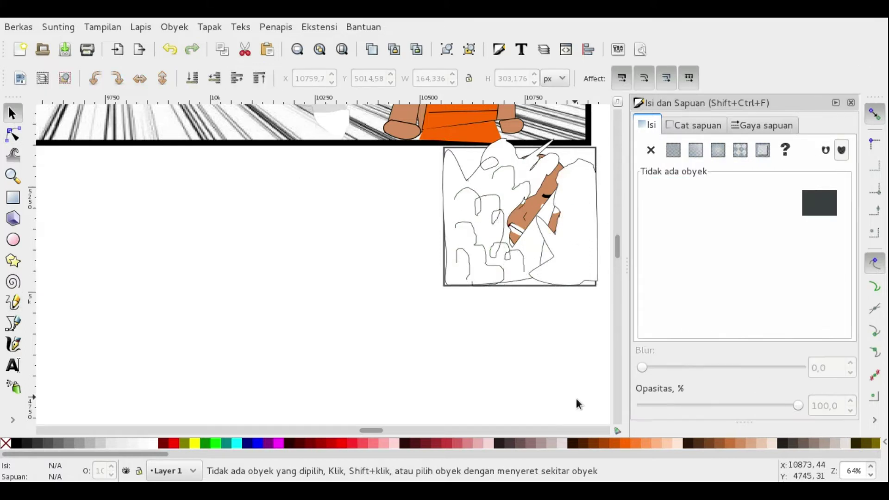
{"action": "key", "text": "n"}
{"action": "left_click_drag", "start_coordinate": [555, 199], "coordinate": [565, 187]}
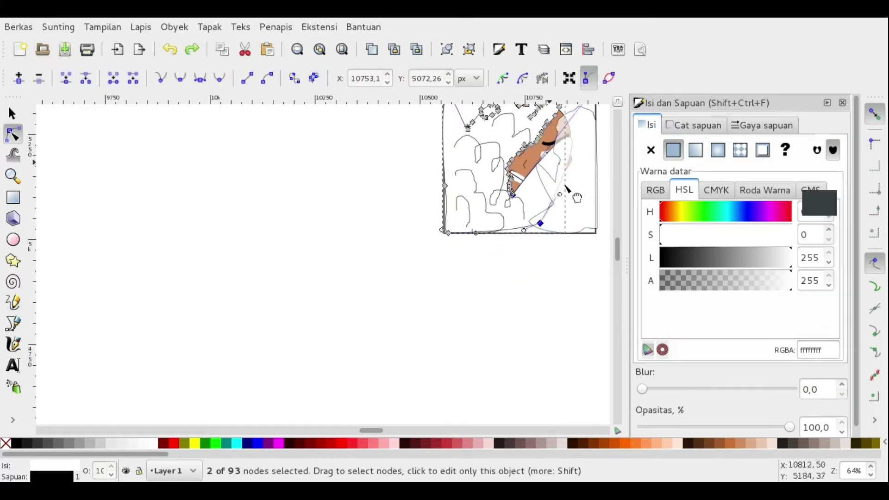
{"action": "scroll", "coordinate": [531, 260], "scroll_direction": "up", "scroll_amount": 3}
Step: Fill another cloud path with a near-white fill
{"action": "left_click", "coordinate": [530, 287]}
{"action": "left_click", "coordinate": [93, 443]}
{"action": "left_click", "coordinate": [147, 442]}
{"action": "scroll", "coordinate": [279, 346], "scroll_direction": "up", "scroll_amount": 3}
{"action": "left_click", "coordinate": [279, 346]}
Step: Select the smoke panel outline, then rubber-band select all pieces of the small hand drawing
{"action": "scroll", "coordinate": [279, 347], "scroll_direction": "up", "scroll_amount": 5}
{"action": "scroll", "coordinate": [309, 331], "scroll_direction": "down", "scroll_amount": 8}
{"action": "scroll", "coordinate": [310, 331], "scroll_direction": "right", "scroll_amount": 2}
{"action": "left_click", "coordinate": [507, 309]}
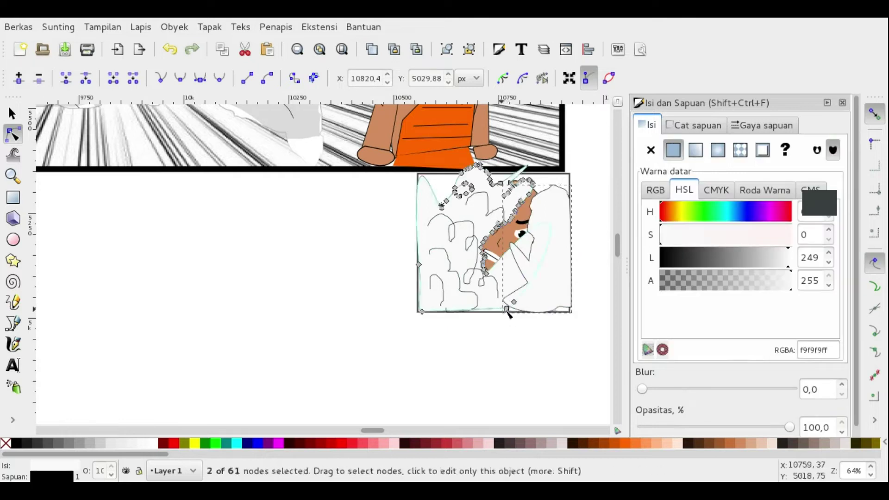
{"action": "key", "text": "Escape"}
{"action": "scroll", "coordinate": [451, 318], "scroll_direction": "up", "scroll_amount": 3}
{"action": "key", "text": "s"}
{"action": "scroll", "coordinate": [463, 269], "scroll_direction": "down", "scroll_amount": 2}
{"action": "mouse_move", "coordinate": [599, 410]}
{"action": "left_mouse_down"}
{"action": "mouse_move", "coordinate": [456, 262]}
{"action": "mouse_move", "coordinate": [473, 200]}
{"action": "left_mouse_up"}
{"action": "scroll", "coordinate": [509, 324], "scroll_direction": "up", "scroll_amount": 2}
{"action": "scroll", "coordinate": [486, 277], "scroll_direction": "down", "scroll_amount": 1}
Step: Check the manga smoke reference in Firefox, then return to Inkscape and deselect everything
{"action": "key", "text": "alt+Tab"}
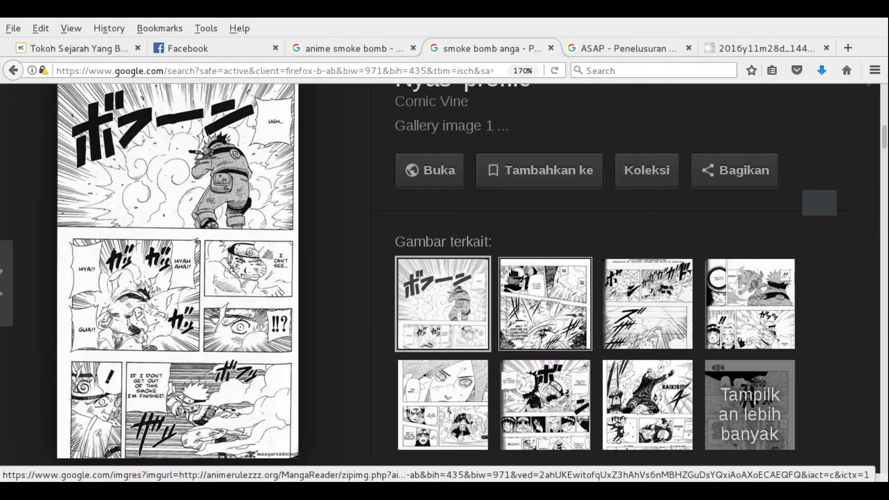
{"action": "key", "text": "super"}
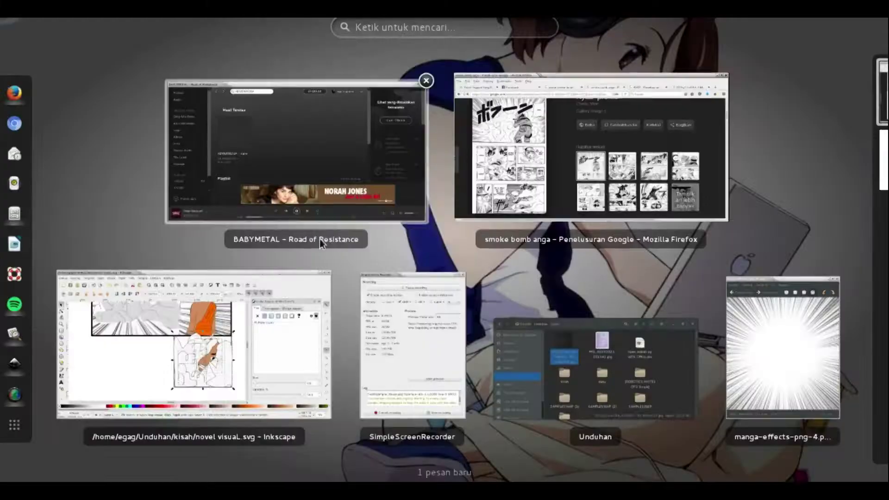
{"action": "left_click", "coordinate": [179, 347]}
{"action": "left_click", "coordinate": [479, 304]}
{"action": "scroll", "coordinate": [264, 340], "scroll_direction": "down", "scroll_amount": 5}
Step: Move the robe-and-hands drawing to sit beside the page's lower panels
{"action": "scroll", "coordinate": [282, 334], "scroll_direction": "up", "scroll_amount": 1}
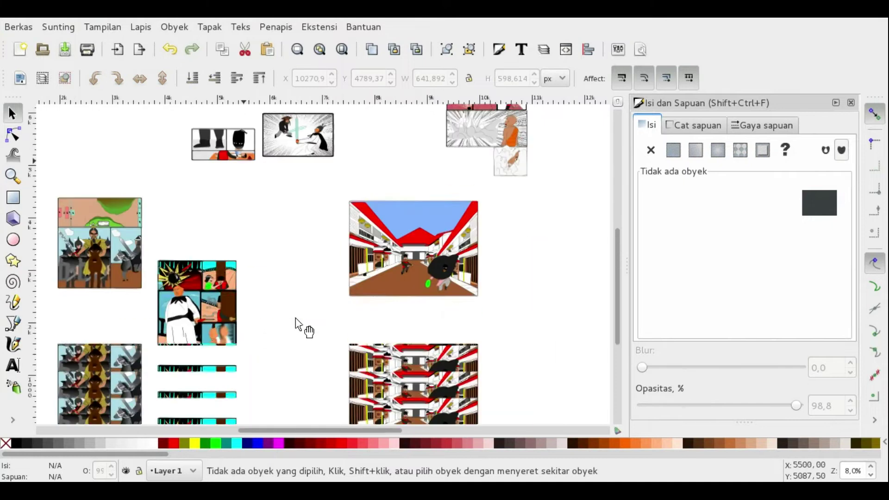
{"action": "scroll", "coordinate": [284, 337], "scroll_direction": "up", "scroll_amount": 1}
{"action": "scroll", "coordinate": [398, 396], "scroll_direction": "up", "scroll_amount": 2}
{"action": "left_click_drag", "start_coordinate": [321, 322], "coordinate": [461, 418]}
{"action": "left_click_drag", "start_coordinate": [429, 344], "coordinate": [511, 318]}
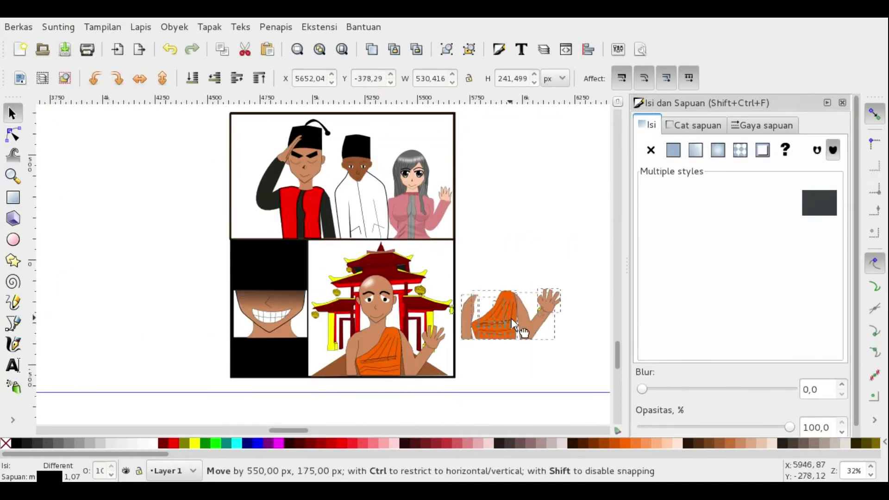
{"action": "left_click", "coordinate": [170, 55]}
{"action": "left_click_drag", "start_coordinate": [318, 373], "coordinate": [460, 404]}
{"action": "mouse_move", "coordinate": [417, 345]}
{"action": "left_mouse_down"}
{"action": "mouse_move", "coordinate": [639, 275]}
{"action": "mouse_move", "coordinate": [425, 208]}
{"action": "left_mouse_up"}
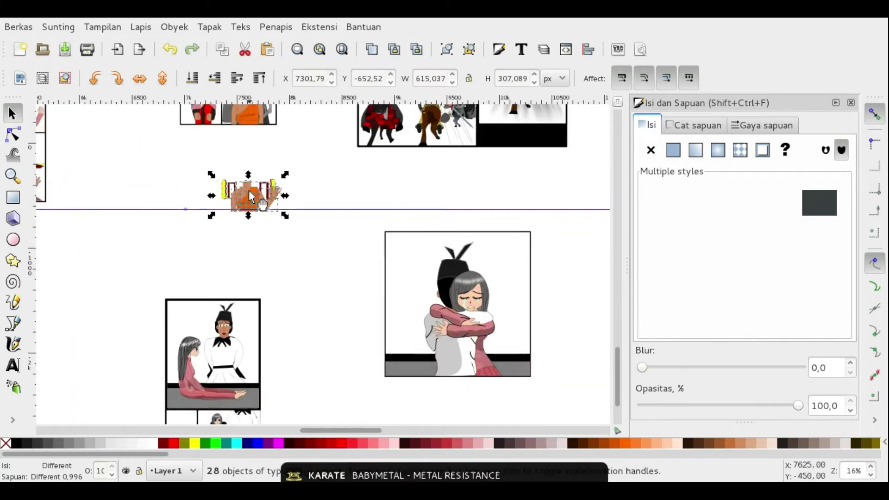
Step: Select the eyebrow and eye pieces together with the black pupil
{"action": "scroll", "coordinate": [439, 190], "scroll_direction": "up", "scroll_amount": 1}
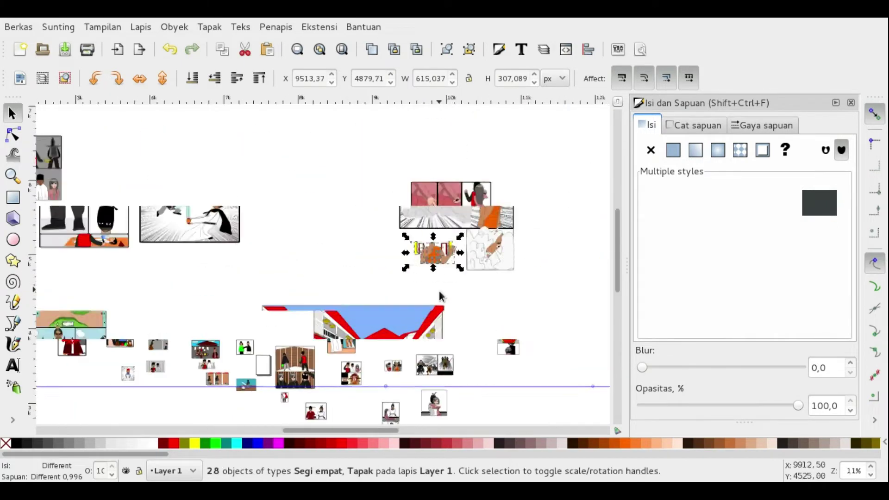
{"action": "scroll", "coordinate": [416, 278], "scroll_direction": "up", "scroll_amount": 1}
{"action": "scroll", "coordinate": [512, 249], "scroll_direction": "down", "scroll_amount": 3}
{"action": "scroll", "coordinate": [331, 315], "scroll_direction": "down", "scroll_amount": 3}
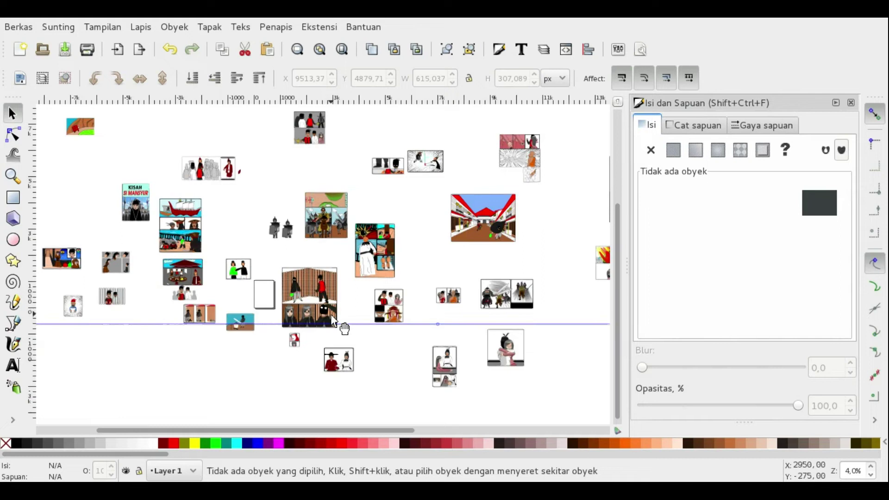
{"action": "scroll", "coordinate": [331, 310], "scroll_direction": "down", "scroll_amount": 1}
{"action": "scroll", "coordinate": [324, 347], "scroll_direction": "up", "scroll_amount": 2}
{"action": "scroll", "coordinate": [318, 379], "scroll_direction": "up", "scroll_amount": 4}
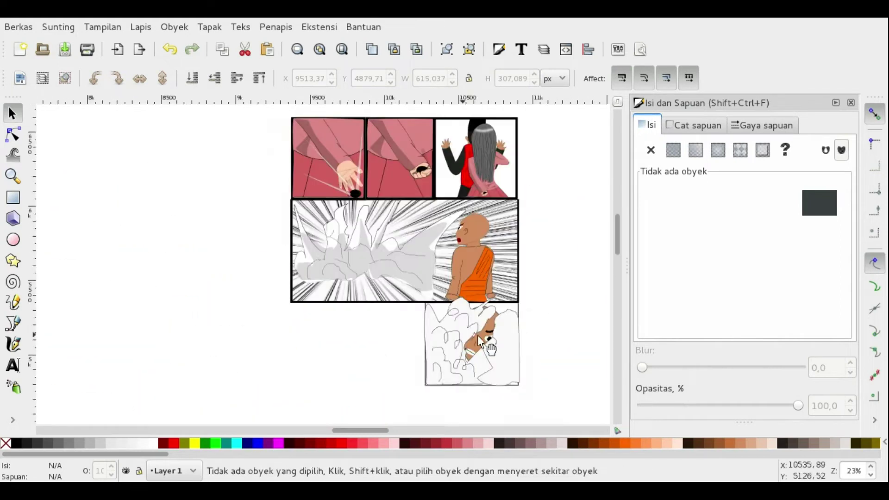
{"action": "scroll", "coordinate": [471, 335], "scroll_direction": "up", "scroll_amount": 4}
{"action": "left_click_drag", "start_coordinate": [476, 332], "coordinate": [492, 305]}
{"action": "left_click", "coordinate": [490, 329]}
{"action": "scroll", "coordinate": [490, 329], "scroll_direction": "up", "scroll_amount": 3}
{"action": "scroll", "coordinate": [373, 337], "scroll_direction": "down", "scroll_amount": 3}
Step: Move the eye pieces left of the smoke panel, undoing an accidental black paint change
{"action": "left_click_drag", "start_coordinate": [546, 342], "coordinate": [261, 350]}
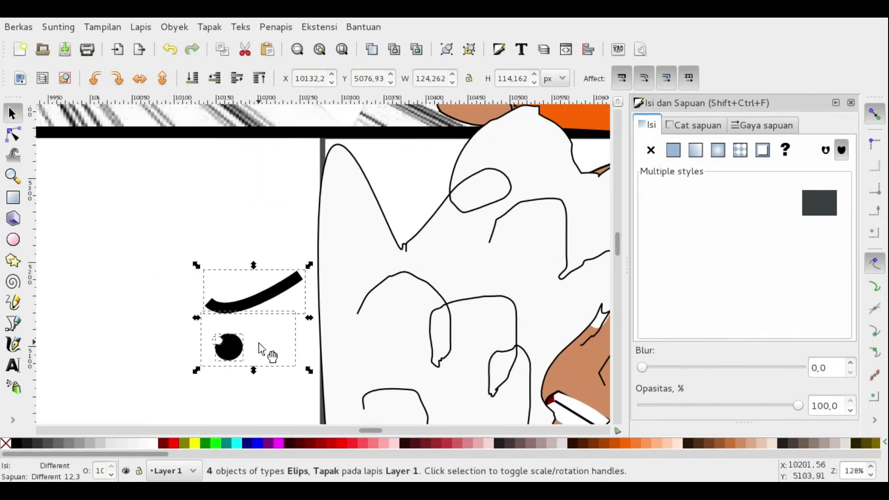
{"action": "left_click", "coordinate": [673, 149]}
{"action": "left_click", "coordinate": [169, 49]}
{"action": "left_click", "coordinate": [693, 124]}
{"action": "left_click", "coordinate": [673, 150]}
{"action": "key", "text": "ctrl+z"}
Step: Scale up the eyebrow and pupil
{"action": "scroll", "coordinate": [209, 242], "scroll_direction": "down", "scroll_amount": 3}
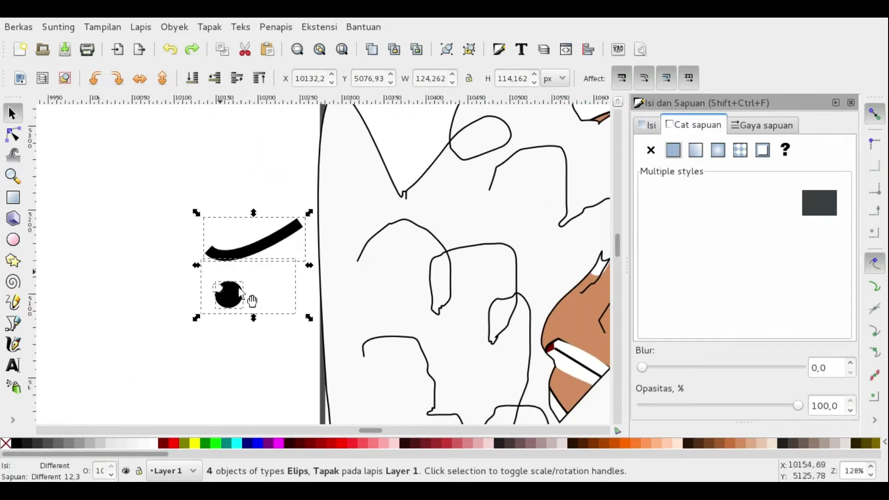
{"action": "scroll", "coordinate": [257, 300], "scroll_direction": "left", "scroll_amount": 5}
{"action": "scroll", "coordinate": [260, 296], "scroll_direction": "down", "scroll_amount": 3}
{"action": "scroll", "coordinate": [349, 392], "scroll_direction": "down", "scroll_amount": 3}
{"action": "scroll", "coordinate": [266, 376], "scroll_direction": "up", "scroll_amount": 2}
{"action": "scroll", "coordinate": [277, 306], "scroll_direction": "up", "scroll_amount": 2}
{"action": "scroll", "coordinate": [326, 253], "scroll_direction": "up", "scroll_amount": 2}
{"action": "left_click_drag", "start_coordinate": [278, 227], "coordinate": [266, 294]}
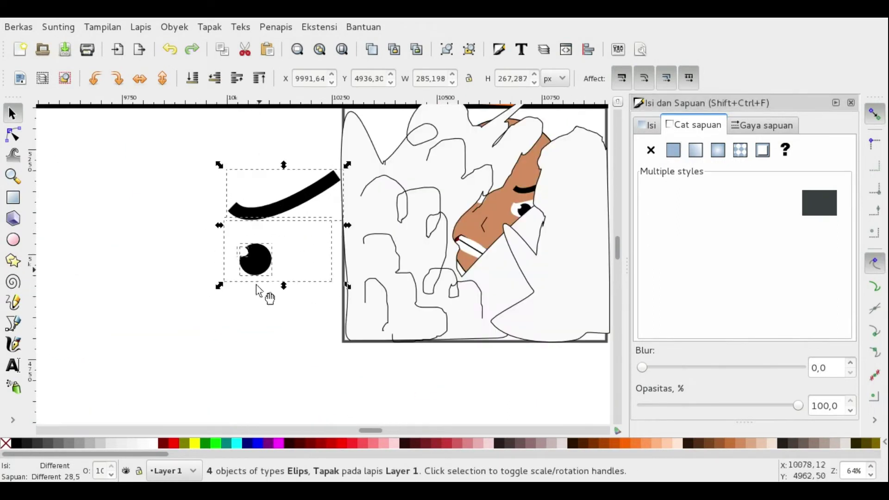
Step: Import and embed the speed-line burst PNG from the kisah folder
{"action": "key", "text": "ctrl+i"}
{"action": "type", "text": "kis"}
{"action": "double_click", "coordinate": [430, 217]}
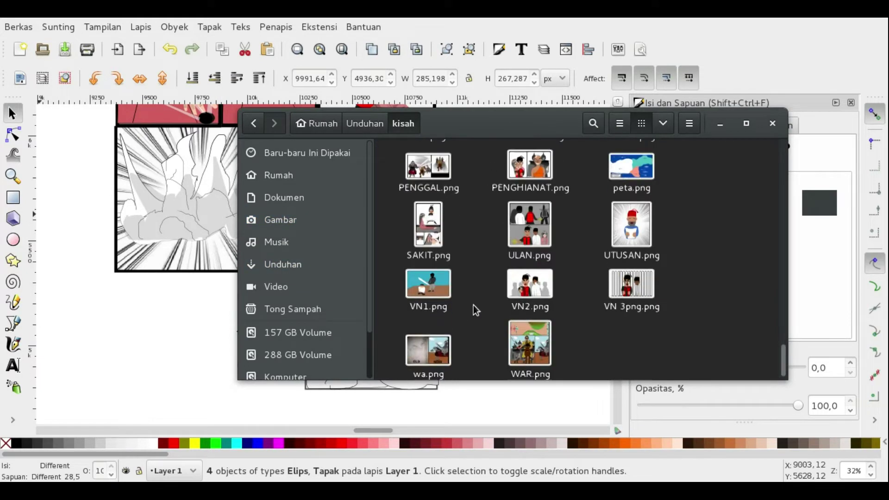
{"action": "double_click", "coordinate": [685, 231]}
{"action": "left_click", "coordinate": [519, 298]}
Step: Resize the burst image to fit the panel's size and height
{"action": "left_click_drag", "start_coordinate": [145, 420], "coordinate": [187, 410]}
{"action": "scroll", "coordinate": [188, 410], "scroll_direction": "up", "scroll_amount": 3}
{"action": "left_click_drag", "start_coordinate": [347, 383], "coordinate": [307, 381]}
{"action": "scroll", "coordinate": [307, 380], "scroll_direction": "down", "scroll_amount": 2}
Step: Narrow the speed-line burst image and flatten the bottom tip of the eye skin shape
{"action": "left_click_drag", "start_coordinate": [232, 257], "coordinate": [331, 286]}
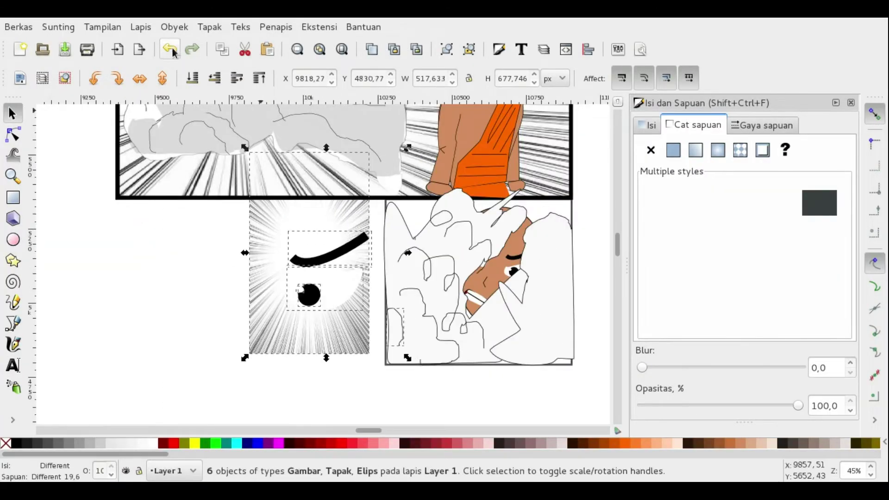
{"action": "left_click", "coordinate": [189, 52]}
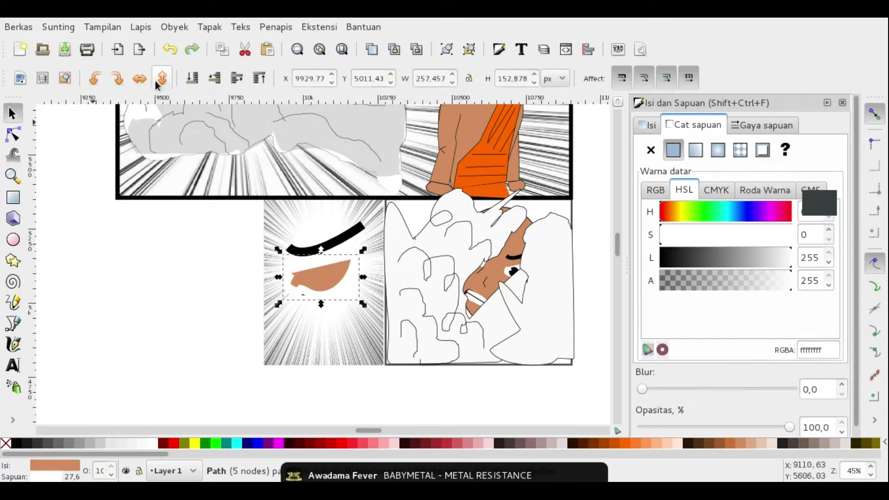
{"action": "key", "text": "ctrl+z"}
{"action": "key", "text": "n"}
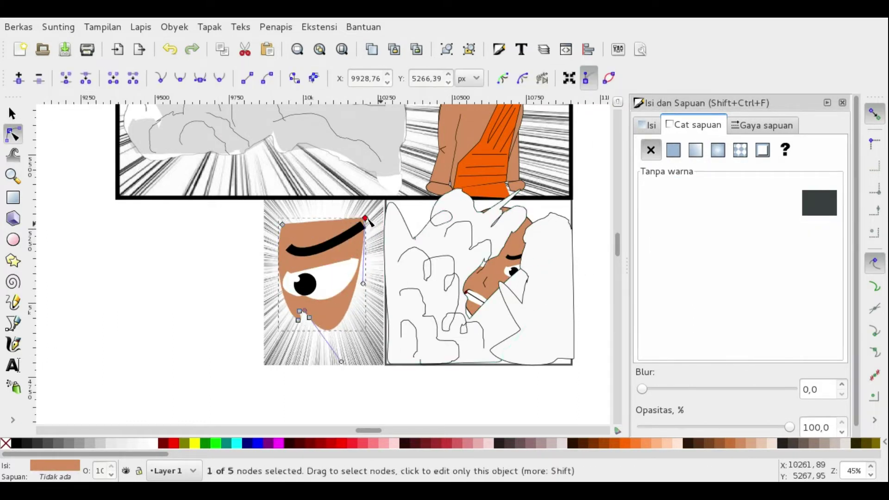
{"action": "mouse_move", "coordinate": [336, 339]}
{"action": "left_mouse_down"}
{"action": "mouse_move", "coordinate": [328, 347]}
{"action": "mouse_move", "coordinate": [347, 309]}
{"action": "left_mouse_up"}
{"action": "scroll", "coordinate": [333, 310], "scroll_direction": "left", "scroll_amount": 1}
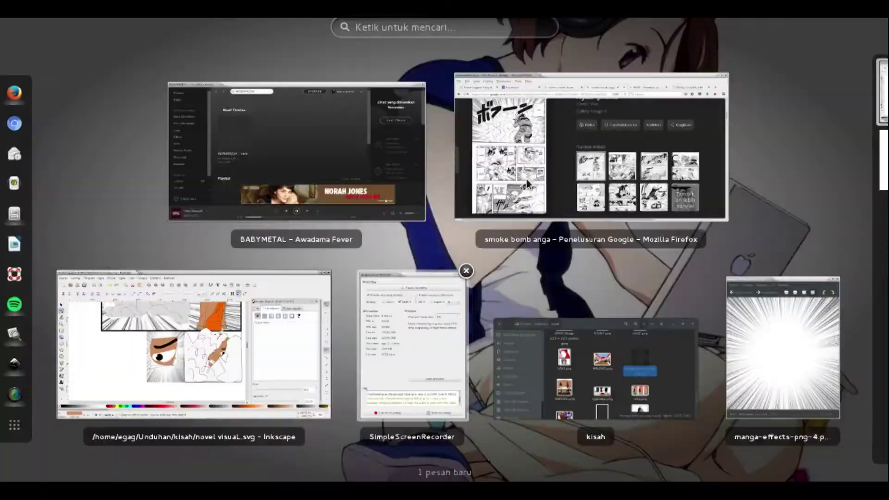
{"action": "left_click", "coordinate": [298, 341]}
Step: Widen the speed-line burst panel toward the left
{"action": "left_click", "coordinate": [209, 228]}
{"action": "key", "text": "s"}
{"action": "left_click", "coordinate": [296, 265]}
{"action": "left_click_drag", "start_coordinate": [286, 265], "coordinate": [264, 265]}
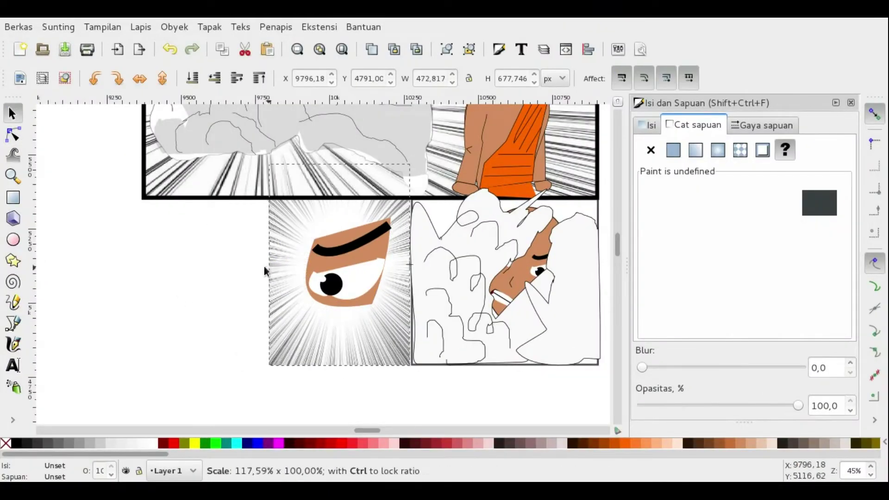
Step: Inspect the eye's layers, selecting the black pupil and its inner ellipse
{"action": "double_click", "coordinate": [345, 266]}
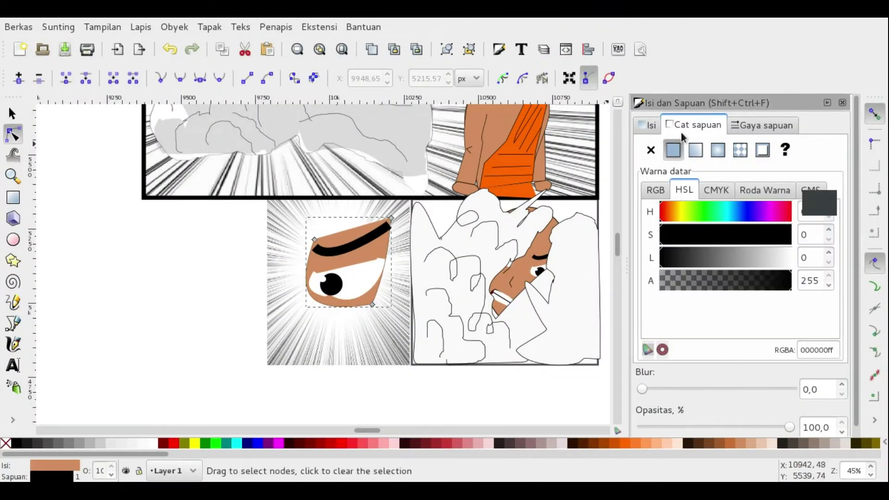
{"action": "key", "text": "s"}
{"action": "left_click", "coordinate": [343, 296]}
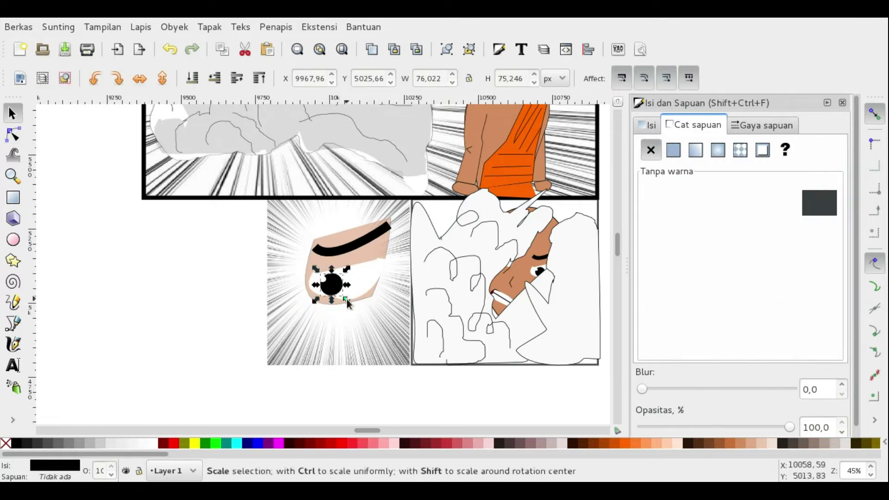
{"action": "left_click", "coordinate": [322, 280]}
{"action": "scroll", "coordinate": [324, 282], "scroll_direction": "up", "scroll_amount": 3}
{"action": "left_click", "coordinate": [396, 308]}
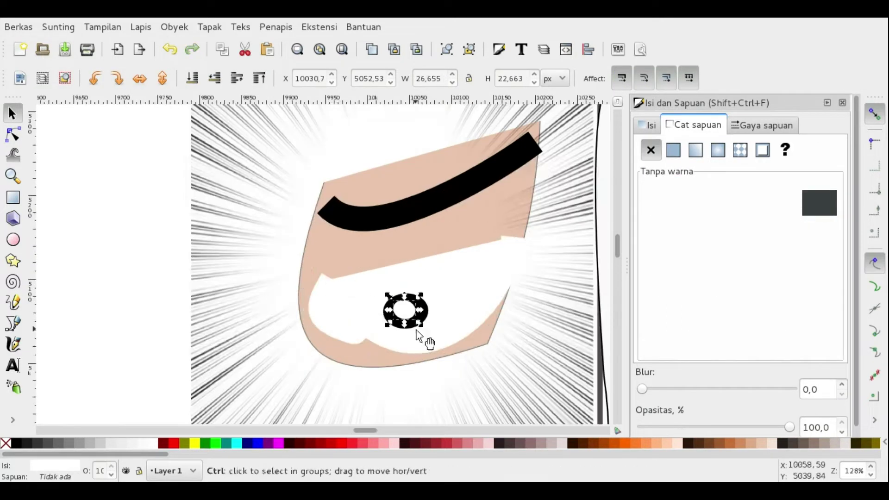
{"action": "scroll", "coordinate": [304, 306], "scroll_direction": "down", "scroll_amount": 2}
Step: Delete the outer black pupil shape
{"action": "scroll", "coordinate": [304, 307], "scroll_direction": "up", "scroll_amount": 2}
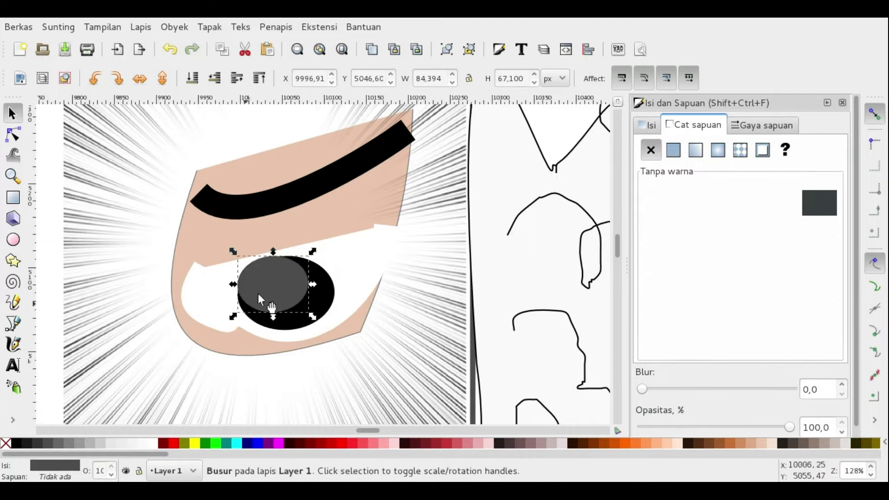
{"action": "scroll", "coordinate": [259, 298], "scroll_direction": "up", "scroll_amount": 1}
{"action": "scroll", "coordinate": [291, 311], "scroll_direction": "down", "scroll_amount": 2}
{"action": "key", "text": "Escape"}
{"action": "left_click", "coordinate": [273, 324]}
{"action": "key", "text": "Delete"}
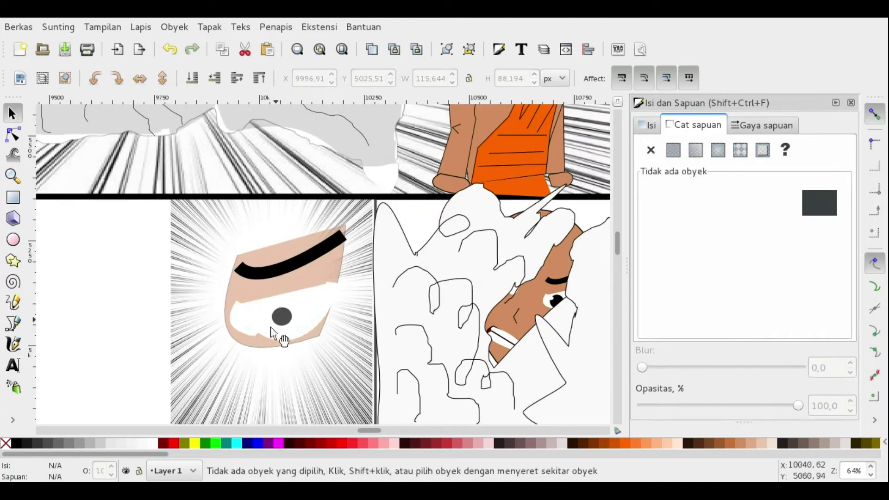
Step: Undo a reshape of the eye white and remove its outline
{"action": "key", "text": "n"}
{"action": "left_click", "coordinate": [274, 332]}
{"action": "key", "text": "ctrl+z"}
{"action": "scroll", "coordinate": [277, 333], "scroll_direction": "up", "scroll_amount": 3}
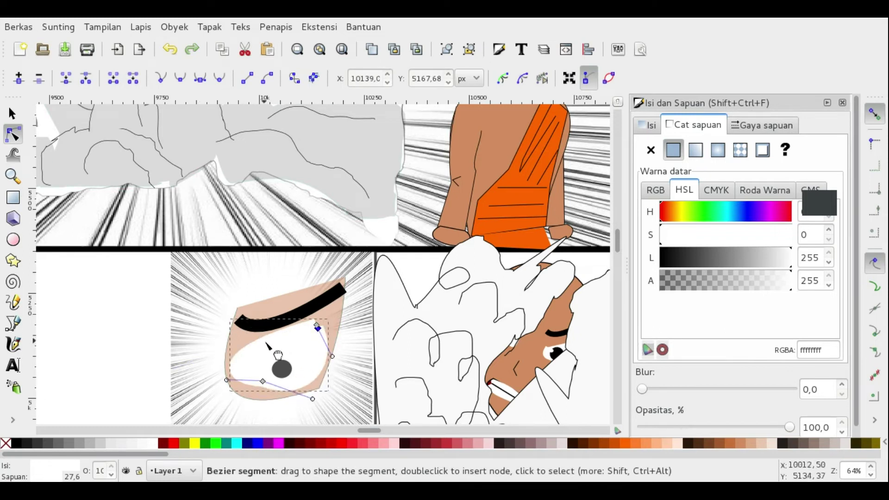
{"action": "left_click", "coordinate": [110, 350]}
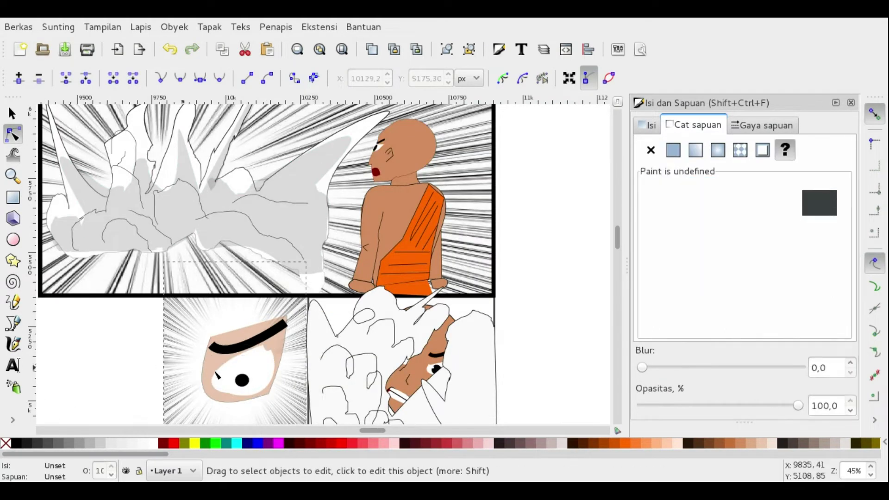
{"action": "left_click", "coordinate": [655, 149]}
{"action": "key", "text": "s"}
{"action": "left_click", "coordinate": [85, 353]}
Step: Select the eye skin shape for node editing
{"action": "scroll", "coordinate": [85, 352], "scroll_direction": "down", "scroll_amount": 1}
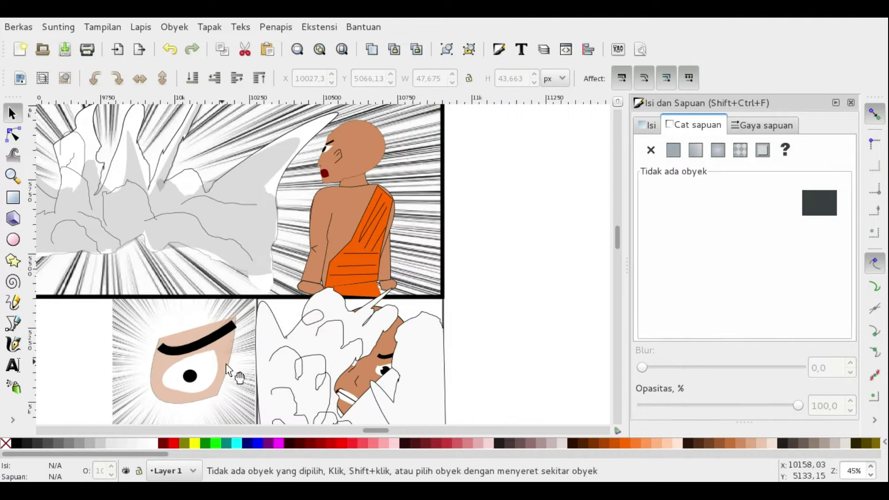
{"action": "key", "text": "n"}
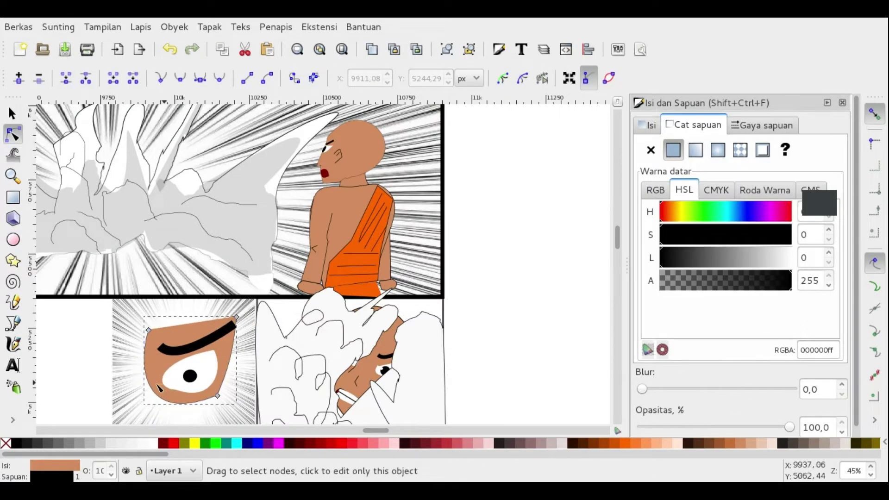
{"action": "left_click", "coordinate": [159, 387]}
{"action": "scroll", "coordinate": [204, 341], "scroll_direction": "down", "scroll_amount": 2}
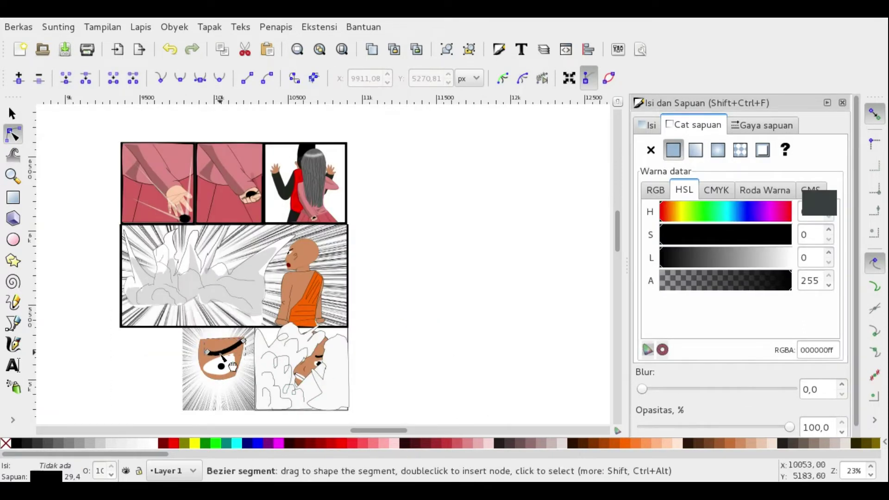
{"action": "left_click", "coordinate": [397, 334]}
{"action": "scroll", "coordinate": [185, 375], "scroll_direction": "up", "scroll_amount": 2}
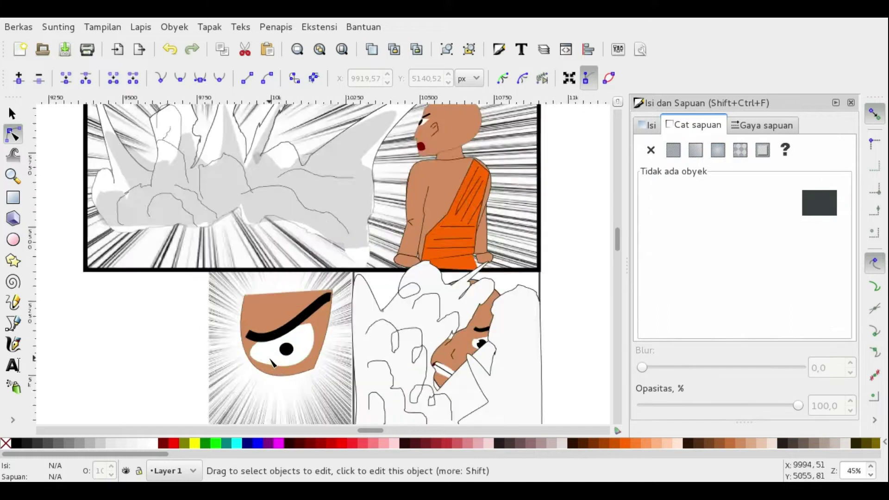
{"action": "scroll", "coordinate": [185, 375], "scroll_direction": "up", "scroll_amount": 1}
{"action": "left_click", "coordinate": [259, 287]}
Step: Try a flat black fill at full opacity on the eye shape, then undo it
{"action": "left_click", "coordinate": [16, 443]}
{"action": "left_click_drag", "start_coordinate": [716, 427], "coordinate": [790, 427]}
{"action": "key", "text": "ctrl+z"}
{"action": "key", "text": "ctrl+z"}
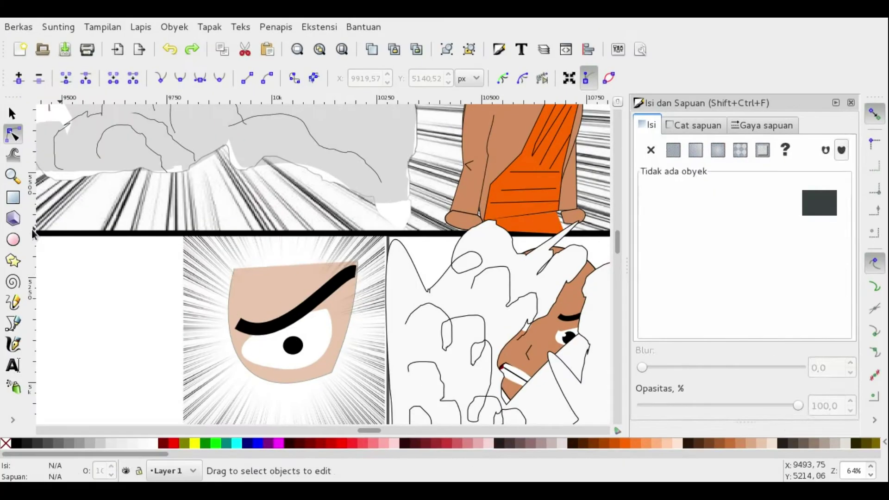
{"action": "left_click", "coordinate": [357, 266]}
Step: Reshape the eye skin outline by adjusting its corner points
{"action": "scroll", "coordinate": [282, 319], "scroll_direction": "right", "scroll_amount": 7}
{"action": "left_click", "coordinate": [205, 373]}
{"action": "key", "text": "Escape"}
{"action": "left_click_drag", "start_coordinate": [206, 264], "coordinate": [206, 261]}
{"action": "left_click", "coordinate": [112, 271]}
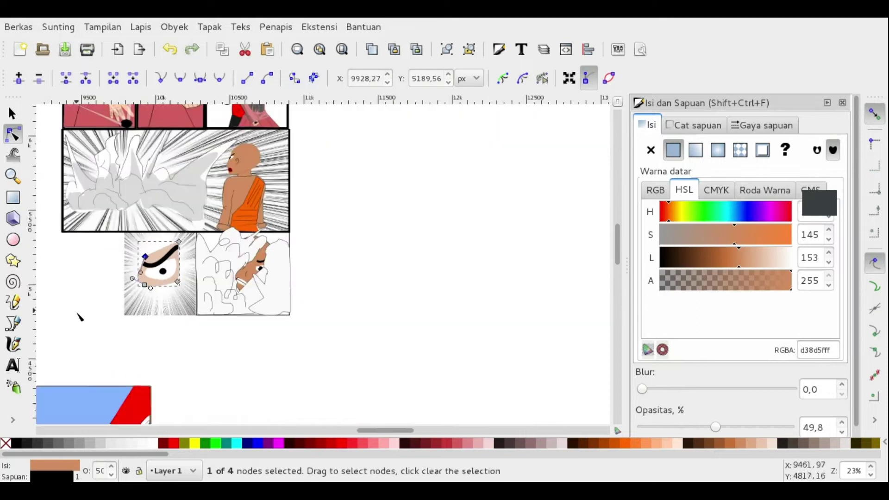
Step: Duplicate and mirror the eye skin shape, placing the copy beside the original
{"action": "left_click", "coordinate": [13, 113]}
{"action": "mouse_move", "coordinate": [101, 150]}
{"action": "left_mouse_down"}
{"action": "mouse_move", "coordinate": [298, 215]}
{"action": "mouse_move", "coordinate": [84, 210]}
{"action": "left_mouse_up"}
{"action": "key", "text": "ctrl+d"}
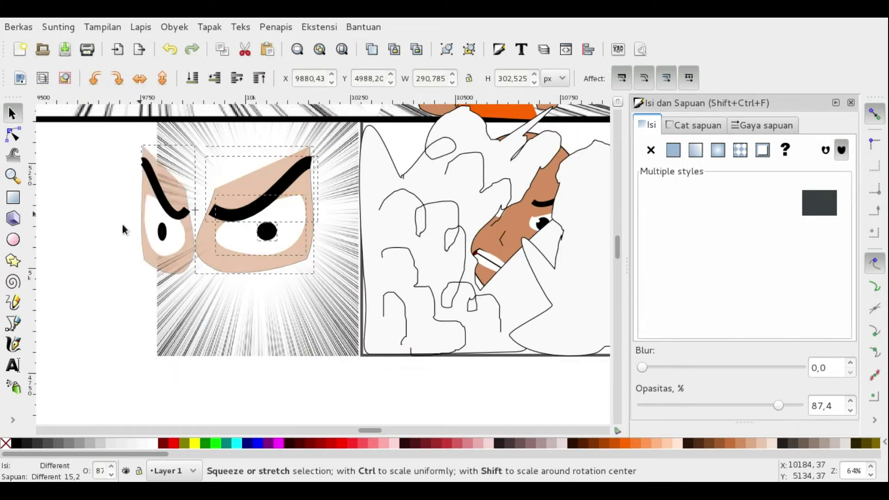
{"action": "left_click", "coordinate": [430, 78]}
{"action": "mouse_move", "coordinate": [61, 151]}
{"action": "left_mouse_down"}
{"action": "mouse_move", "coordinate": [218, 251]}
{"action": "mouse_move", "coordinate": [237, 198]}
{"action": "left_mouse_up"}
Step: Union the two eye skin shapes into one path
{"action": "key", "text": "F2"}
{"action": "left_click", "coordinate": [253, 243]}
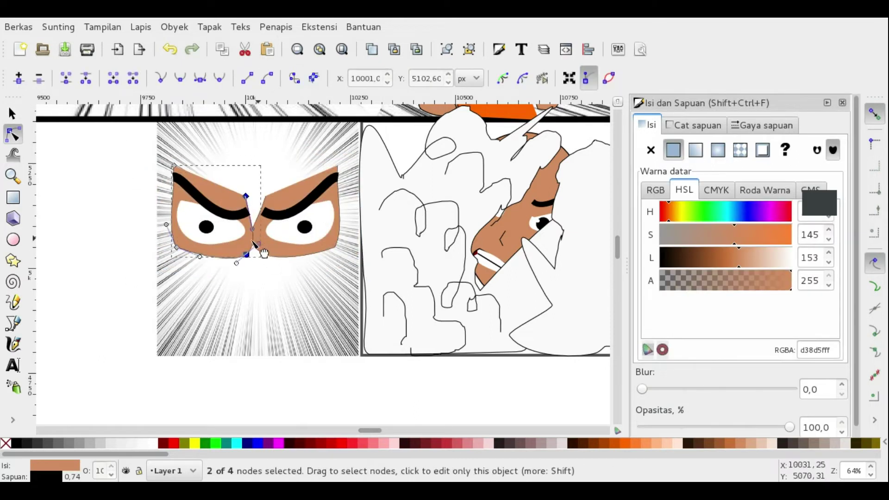
{"action": "left_click", "coordinate": [174, 27]}
{"action": "left_click", "coordinate": [209, 27]}
{"action": "left_click", "coordinate": [238, 103]}
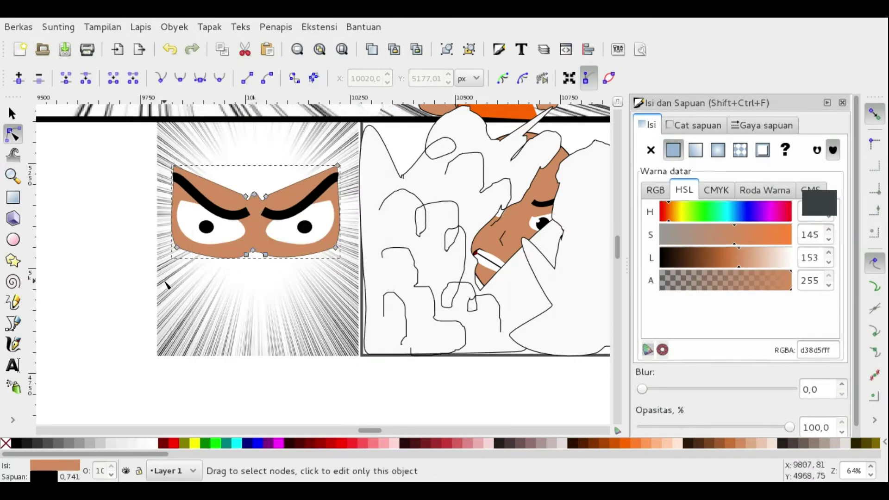
Step: Fill the merged skin shape with the monk's lighter skin brown using the Dropper
{"action": "left_click", "coordinate": [692, 443]}
{"action": "key", "text": "d"}
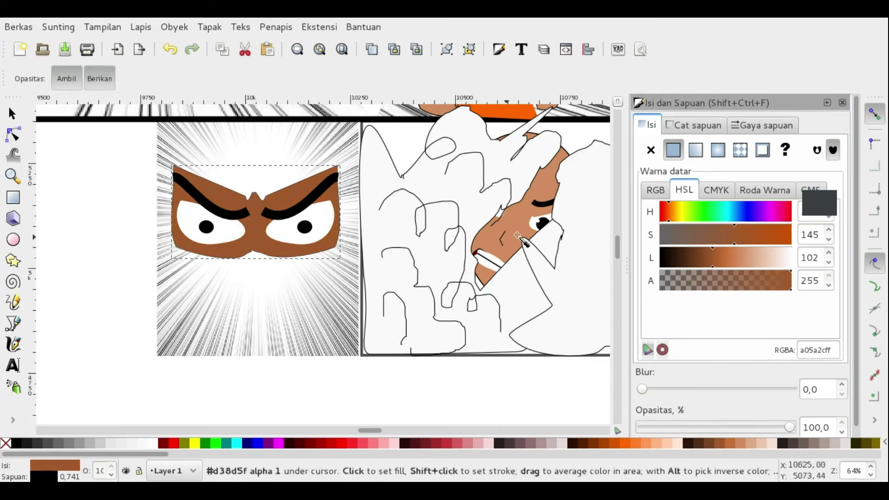
{"action": "left_click", "coordinate": [517, 236]}
{"action": "key", "text": "d"}
{"action": "left_click", "coordinate": [226, 236]}
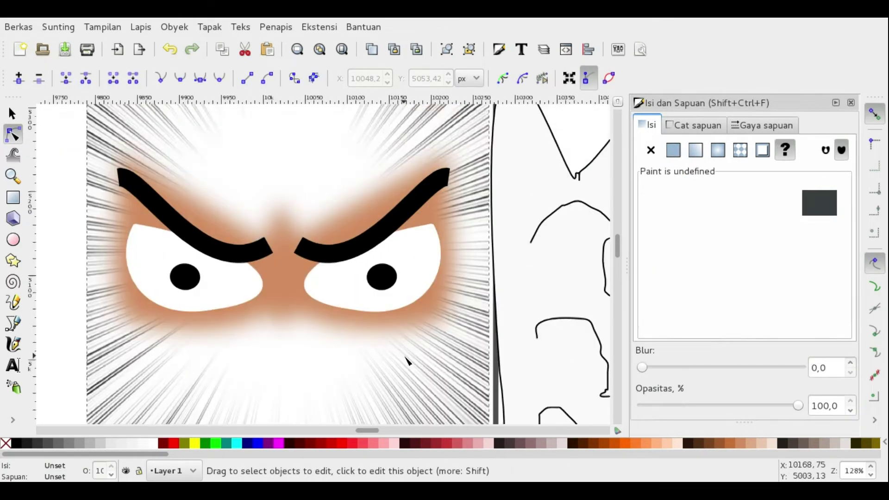
Step: Draw crack veins across the left eye white, discarding a stray short stroke
{"action": "key", "text": "s"}
{"action": "left_click", "coordinate": [280, 225]}
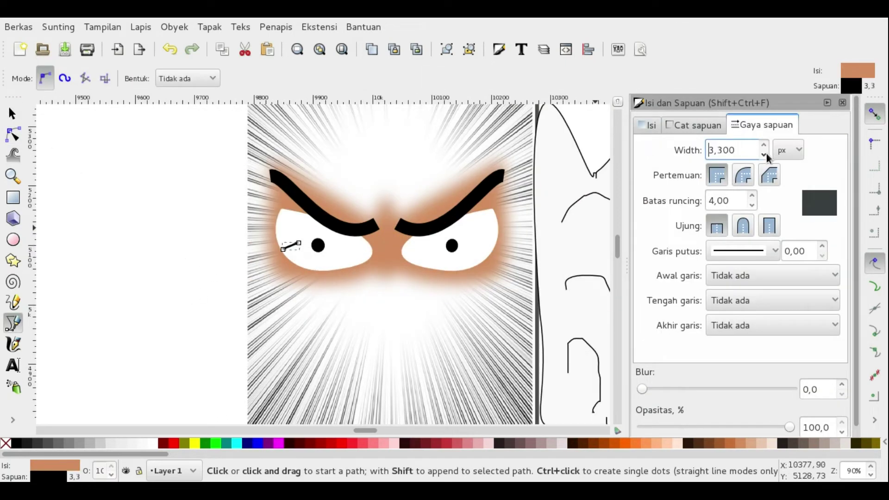
{"action": "key", "text": "Escape"}
{"action": "key", "text": "ctrl+z"}
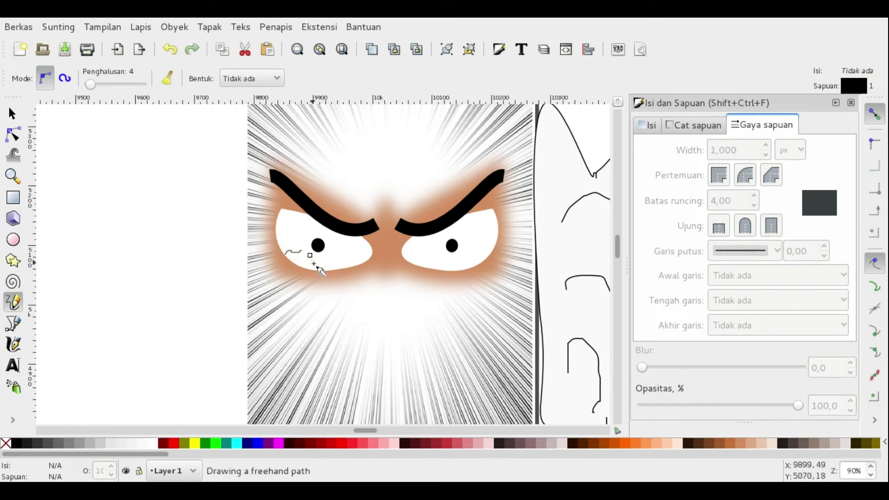
{"action": "left_click_drag", "start_coordinate": [330, 250], "coordinate": [370, 256]}
{"action": "left_click_drag", "start_coordinate": [287, 217], "coordinate": [306, 241]}
{"action": "scroll", "coordinate": [334, 317], "scroll_direction": "up", "scroll_amount": 3}
Step: Draw four crack veins across the right eye white
{"action": "left_click_drag", "start_coordinate": [335, 316], "coordinate": [345, 320]}
{"action": "left_click_drag", "start_coordinate": [411, 299], "coordinate": [447, 305]}
{"action": "left_click_drag", "start_coordinate": [460, 309], "coordinate": [486, 318]}
{"action": "mouse_move", "coordinate": [494, 268]}
{"action": "left_mouse_down"}
{"action": "mouse_move", "coordinate": [462, 290]}
{"action": "mouse_move", "coordinate": [462, 332]}
{"action": "left_mouse_up"}
Step: Tidy the vein strokes' nodes, including the vein under the eyebrow
{"action": "left_click", "coordinate": [14, 133]}
{"action": "scroll", "coordinate": [479, 284], "scroll_direction": "up", "scroll_amount": 3}
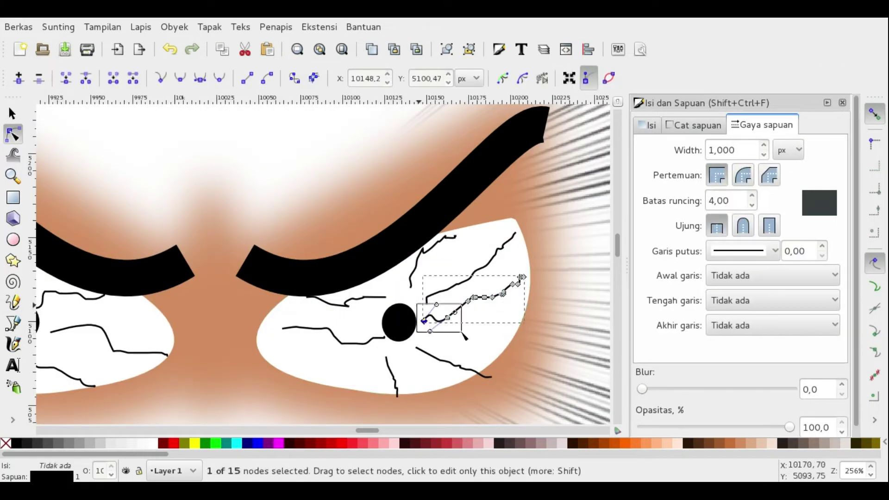
{"action": "scroll", "coordinate": [433, 320], "scroll_direction": "up", "scroll_amount": 1}
{"action": "scroll", "coordinate": [351, 343], "scroll_direction": "up", "scroll_amount": 2}
{"action": "left_click", "coordinate": [333, 337]}
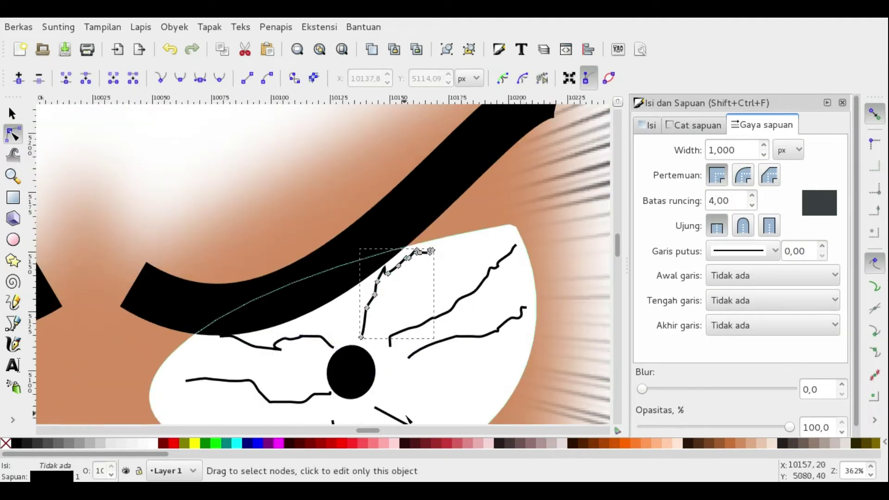
{"action": "scroll", "coordinate": [369, 368], "scroll_direction": "down", "scroll_amount": 3}
{"action": "scroll", "coordinate": [139, 369], "scroll_direction": "down", "scroll_amount": 3}
{"action": "left_click", "coordinate": [154, 369]}
{"action": "scroll", "coordinate": [265, 334], "scroll_direction": "up", "scroll_amount": 2}
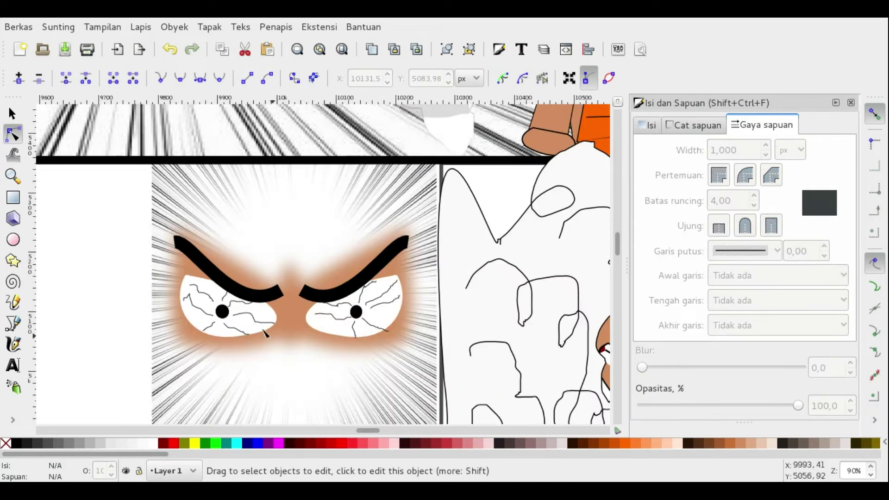
Step: Select all the veins together with both eyes
{"action": "key", "text": "s"}
{"action": "left_click_drag", "start_coordinate": [240, 255], "coordinate": [307, 373]}
{"action": "left_click_drag", "start_coordinate": [294, 274], "coordinate": [416, 357]}
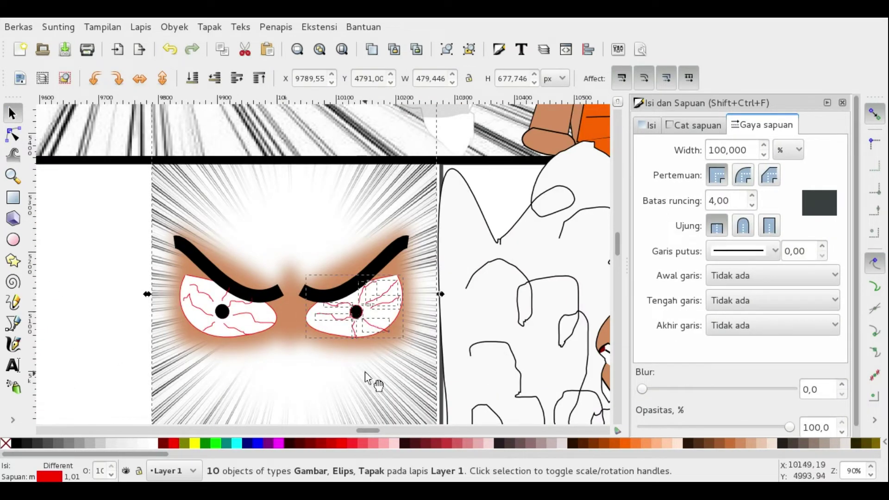
Step: Delete the extra speed-line background image
{"action": "scroll", "coordinate": [404, 359], "scroll_direction": "up", "scroll_amount": 2}
{"action": "scroll", "coordinate": [215, 305], "scroll_direction": "down", "scroll_amount": 1}
{"action": "left_click", "coordinate": [215, 306]}
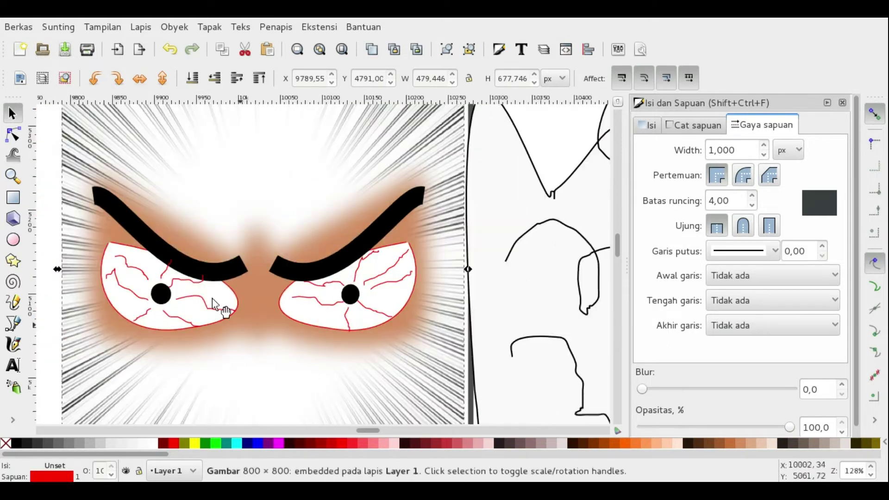
{"action": "left_click", "coordinate": [171, 252]}
{"action": "scroll", "coordinate": [287, 218], "scroll_direction": "down", "scroll_amount": 2}
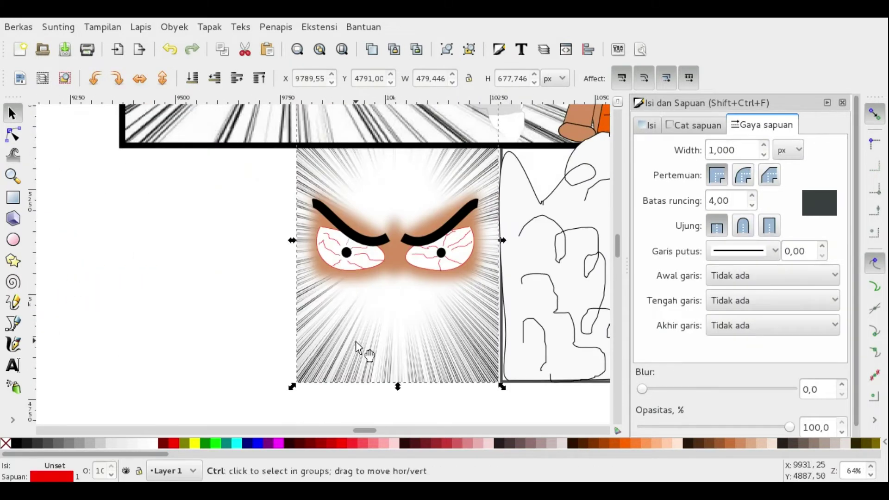
{"action": "scroll", "coordinate": [356, 353], "scroll_direction": "up", "scroll_amount": 3}
{"action": "scroll", "coordinate": [278, 204], "scroll_direction": "down", "scroll_amount": 5}
{"action": "key", "text": "Delete"}
Step: Scale the angry-eye and monk close-up panels together, enlarging them leftward
{"action": "scroll", "coordinate": [281, 298], "scroll_direction": "up", "scroll_amount": 2}
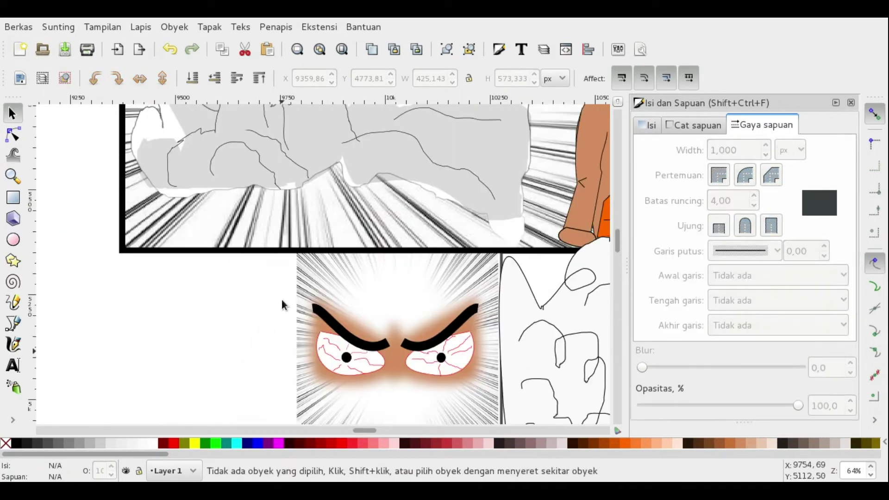
{"action": "scroll", "coordinate": [282, 299], "scroll_direction": "down", "scroll_amount": 2}
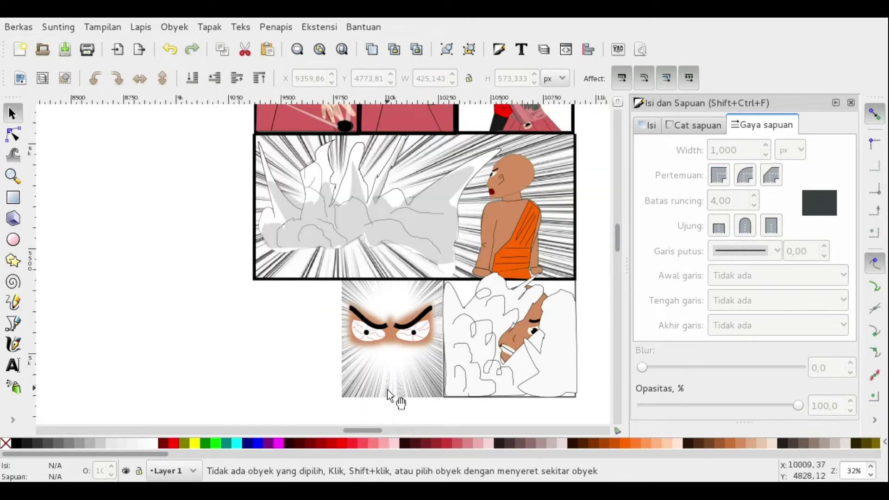
{"action": "scroll", "coordinate": [388, 395], "scroll_direction": "left", "scroll_amount": 3}
{"action": "scroll", "coordinate": [277, 202], "scroll_direction": "down", "scroll_amount": 3}
{"action": "scroll", "coordinate": [276, 201], "scroll_direction": "right", "scroll_amount": 7}
{"action": "left_click", "coordinate": [356, 272]}
{"action": "left_click_drag", "start_coordinate": [243, 234], "coordinate": [551, 393]}
{"action": "mouse_move", "coordinate": [255, 349]}
{"action": "left_mouse_down"}
{"action": "mouse_move", "coordinate": [162, 366]}
{"action": "mouse_move", "coordinate": [170, 373]}
{"action": "left_mouse_up"}
{"action": "left_click", "coordinate": [548, 322]}
{"action": "scroll", "coordinate": [546, 324], "scroll_direction": "up", "scroll_amount": 2}
{"action": "scroll", "coordinate": [545, 326], "scroll_direction": "down", "scroll_amount": 3}
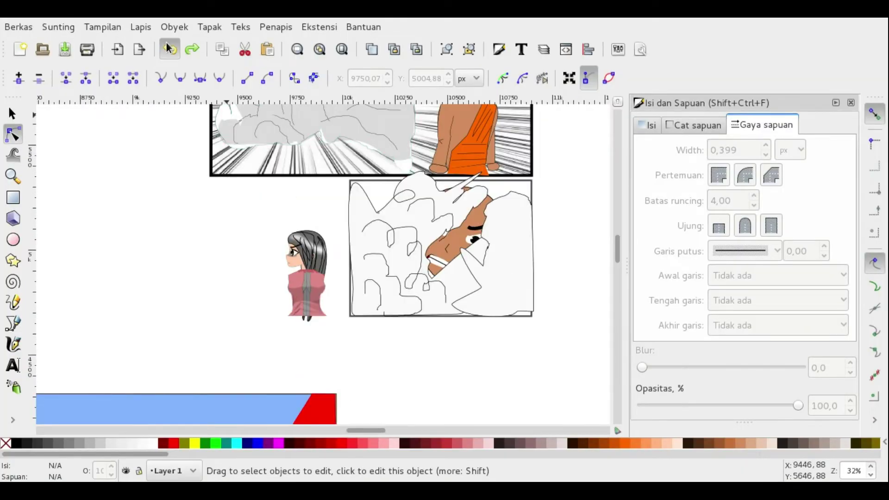
Step: Reshape the girl's shirt top edge and curve its top-right shoulder
{"action": "key", "text": "plus"}
{"action": "key", "text": "plus"}
{"action": "key", "text": "plus"}
{"action": "key", "text": "plus"}
{"action": "key", "text": "plus"}
{"action": "key", "text": "plus"}
{"action": "key", "text": "plus"}
{"action": "scroll", "coordinate": [324, 264], "scroll_direction": "down", "scroll_amount": 3}
{"action": "scroll", "coordinate": [324, 264], "scroll_direction": "down", "scroll_amount": 3}
{"action": "left_click", "coordinate": [324, 301]}
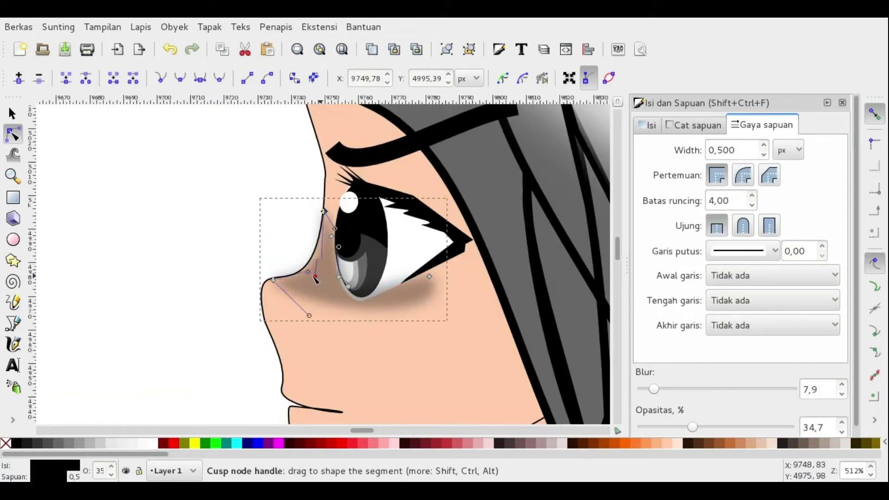
{"action": "key", "text": "minus"}
{"action": "key", "text": "minus"}
{"action": "key", "text": "minus"}
{"action": "scroll", "coordinate": [317, 395], "scroll_direction": "down", "scroll_amount": 5}
{"action": "left_click", "coordinate": [278, 231]}
{"action": "key", "text": "plus"}
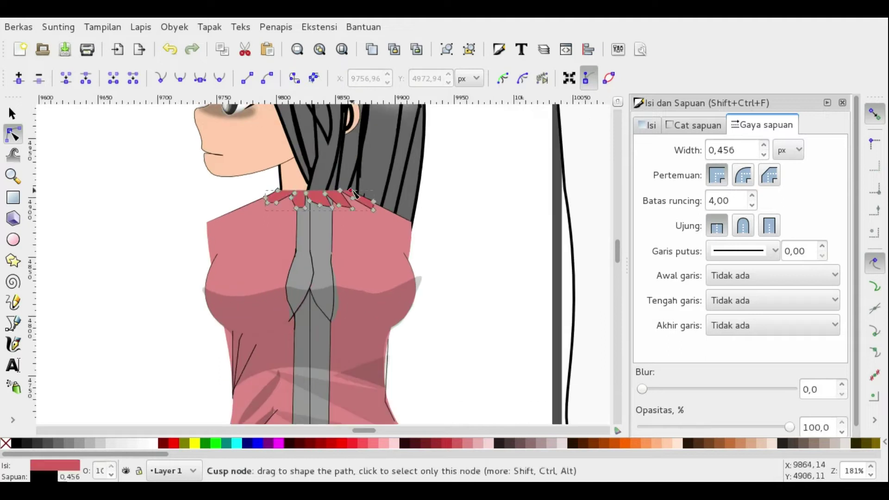
{"action": "key", "text": "plus"}
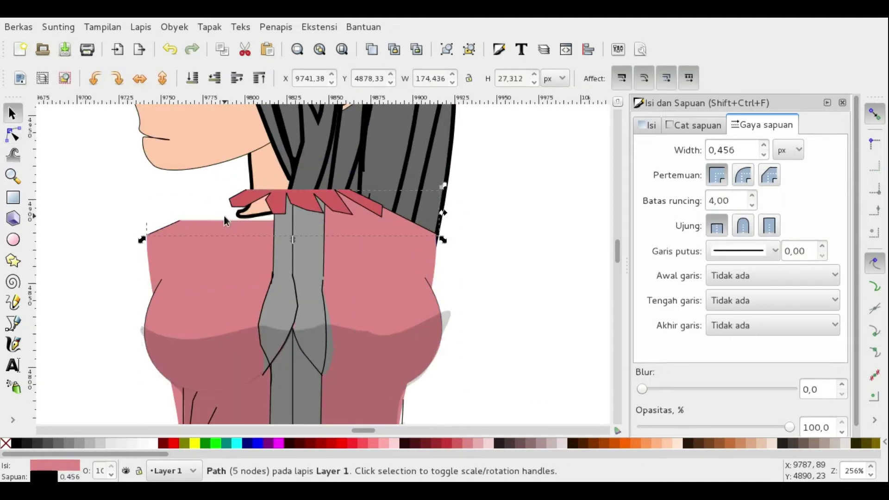
{"action": "left_click_drag", "start_coordinate": [182, 236], "coordinate": [242, 217]}
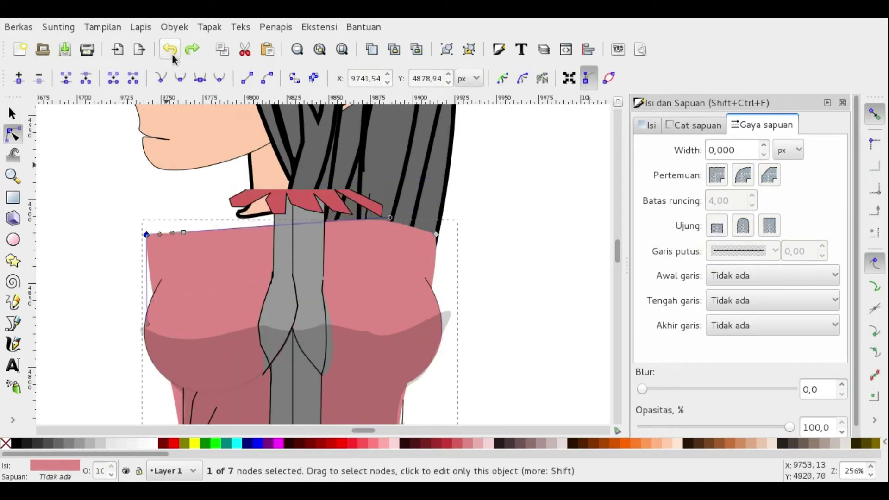
{"action": "left_click_drag", "start_coordinate": [397, 209], "coordinate": [378, 208]}
Step: Reselect the shirt shape in node-editing mode to check the collar
{"action": "key", "text": "Escape"}
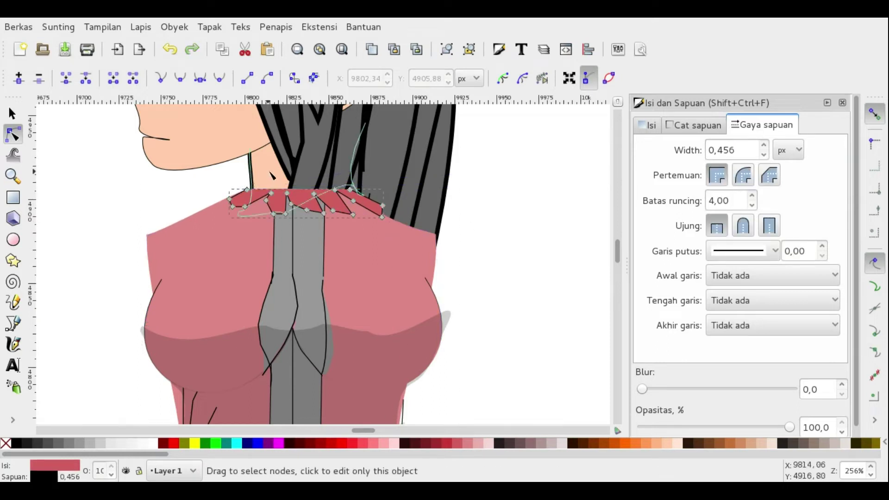
{"action": "key", "text": "s"}
{"action": "key", "text": "Escape"}
{"action": "key", "text": "n"}
{"action": "left_click", "coordinate": [254, 203]}
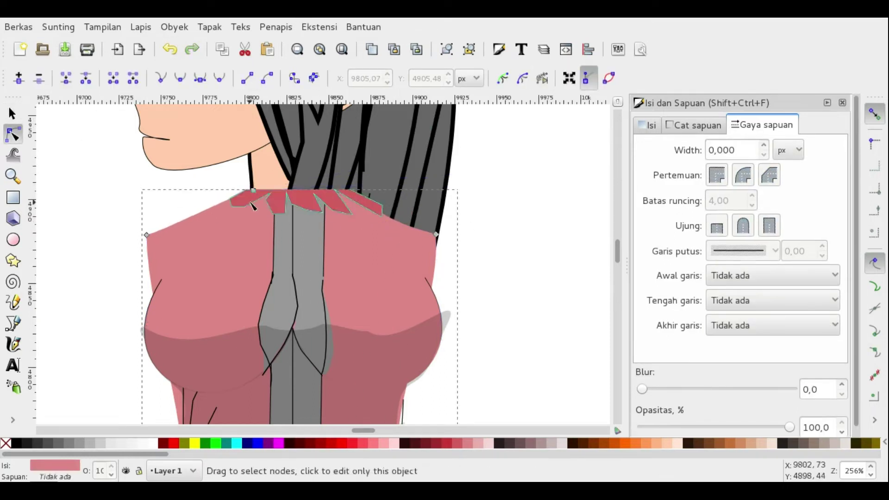
{"action": "left_click", "coordinate": [407, 228]}
{"action": "scroll", "coordinate": [440, 238], "scroll_direction": "down", "scroll_amount": 1}
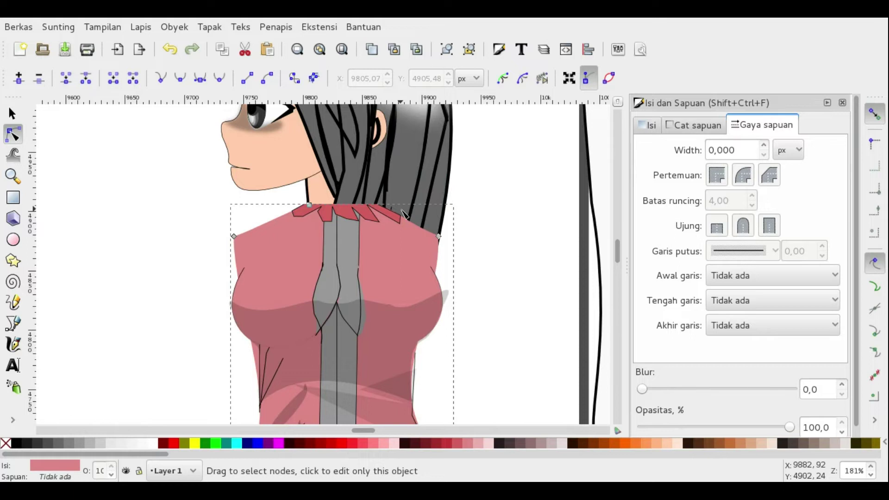
{"action": "scroll", "coordinate": [404, 214], "scroll_direction": "up", "scroll_amount": 3}
Step: Select the hair strands around the girl's neck and zoom in on them
{"action": "key", "text": "s"}
{"action": "left_click", "coordinate": [335, 259]}
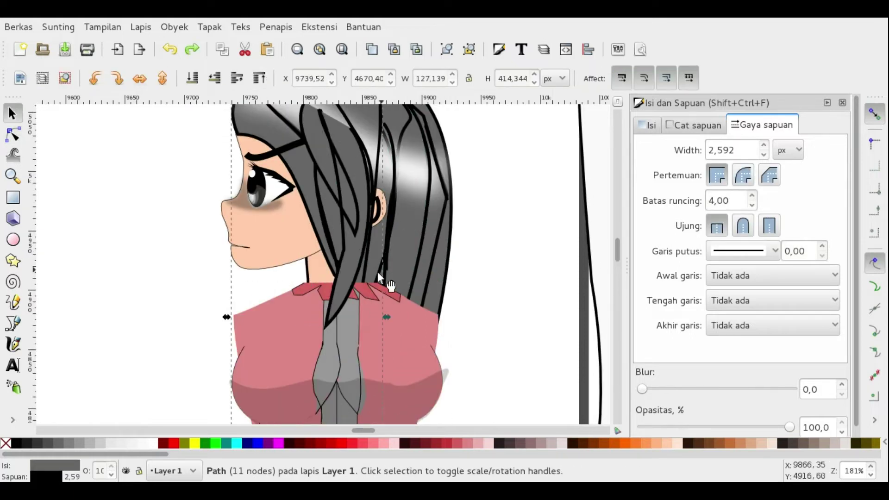
{"action": "key", "text": "plus"}
{"action": "key", "text": "plus"}
{"action": "key", "text": "Tab"}
{"action": "scroll", "coordinate": [345, 232], "scroll_direction": "down", "scroll_amount": 5}
{"action": "left_click", "coordinate": [345, 231]}
{"action": "key", "text": "plus"}
{"action": "key", "text": "plus"}
{"action": "key", "text": "minus"}
{"action": "key", "text": "minus"}
{"action": "key", "text": "minus"}
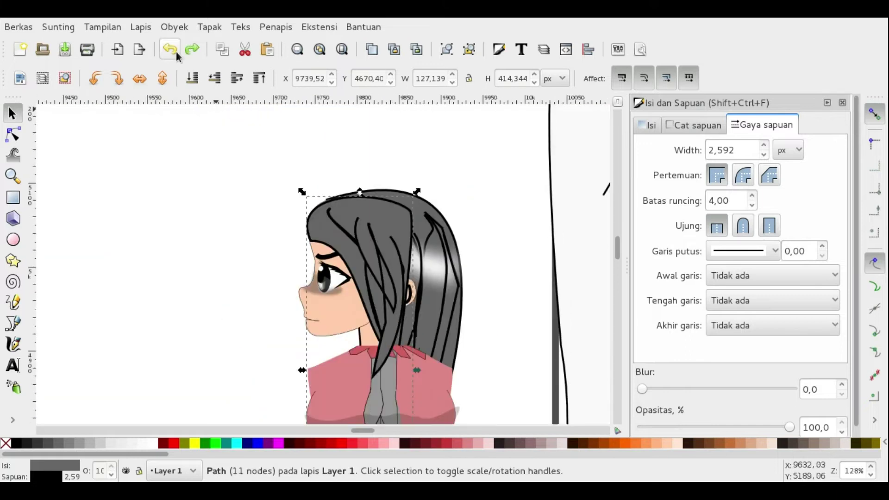
{"action": "scroll", "coordinate": [407, 252], "scroll_direction": "down", "scroll_amount": 9}
{"action": "scroll", "coordinate": [405, 190], "scroll_direction": "up", "scroll_amount": 6}
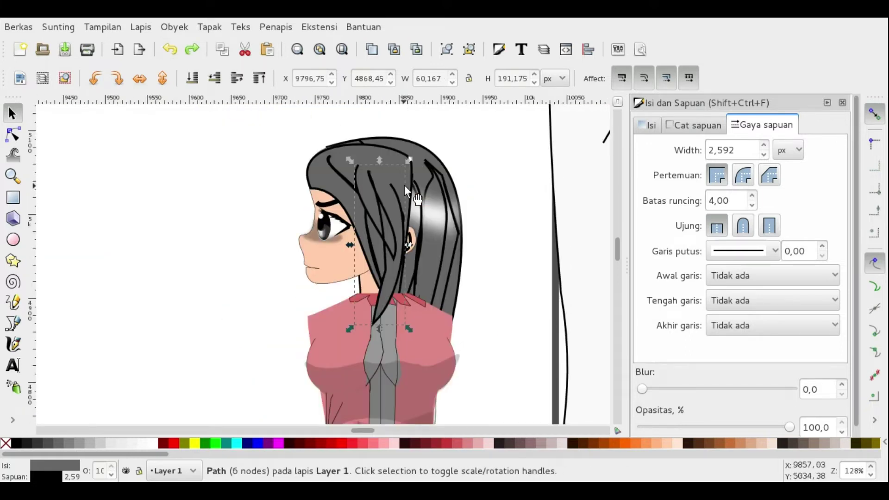
Step: Move a hair strand's node near the neck so it curves over the top
{"action": "left_click", "coordinate": [390, 265], "text": "ctrl"}
{"action": "scroll", "coordinate": [390, 265], "scroll_direction": "up", "scroll_amount": 3}
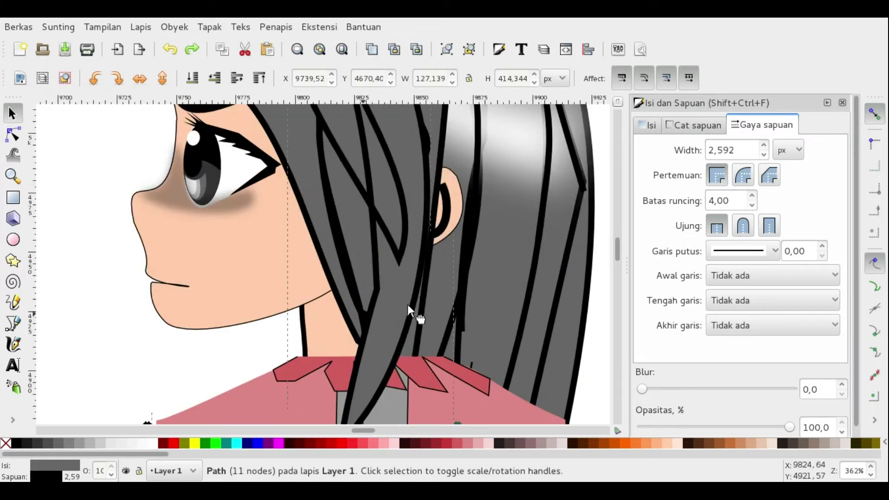
{"action": "scroll", "coordinate": [351, 323], "scroll_direction": "down", "scroll_amount": 1}
{"action": "scroll", "coordinate": [246, 254], "scroll_direction": "down", "scroll_amount": 1}
{"action": "key", "text": "n"}
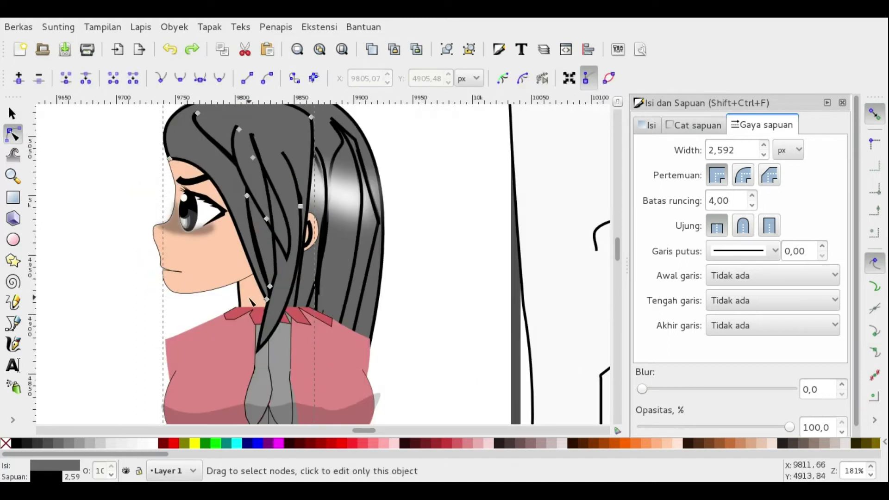
{"action": "left_click", "coordinate": [266, 293]}
{"action": "left_click", "coordinate": [278, 287]}
{"action": "left_click_drag", "start_coordinate": [319, 312], "coordinate": [308, 306]}
Step: Select the other hair strands and the outer hair shape for further edits
{"action": "scroll", "coordinate": [307, 308], "scroll_direction": "up", "scroll_amount": 1}
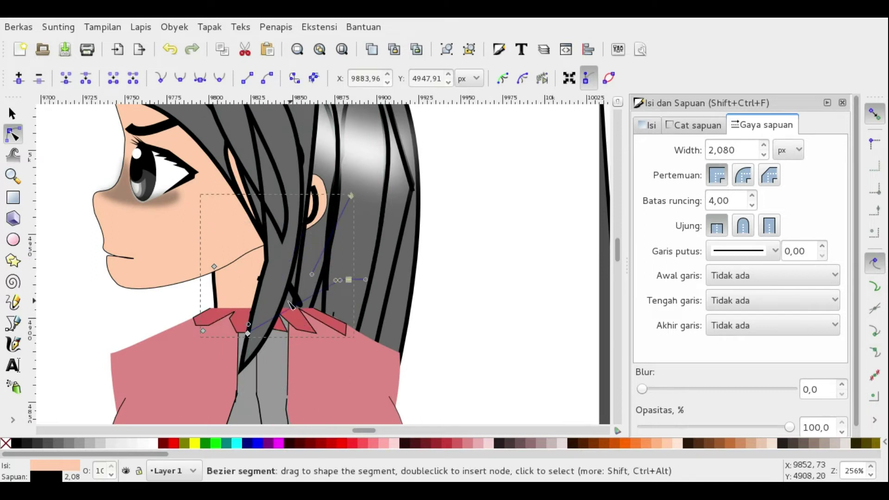
{"action": "left_click", "coordinate": [304, 311]}
{"action": "left_click", "coordinate": [258, 203]}
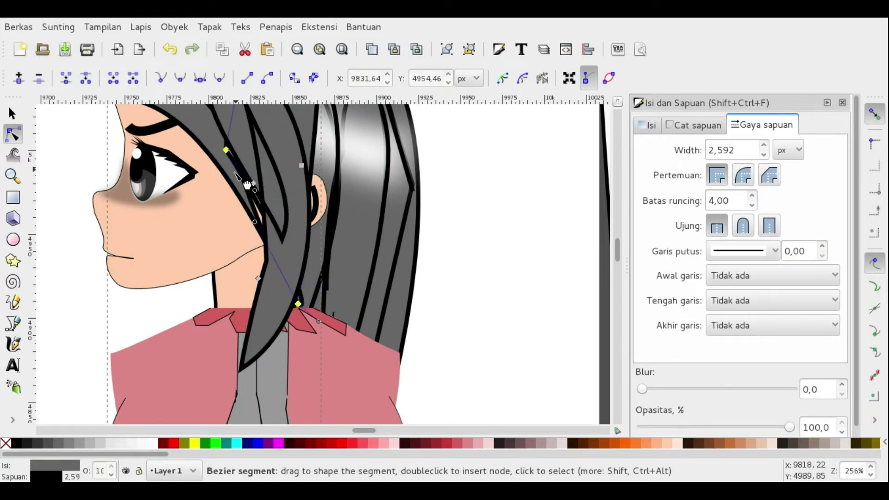
{"action": "key", "text": "minus"}
{"action": "key", "text": "minus"}
{"action": "left_click", "coordinate": [368, 261]}
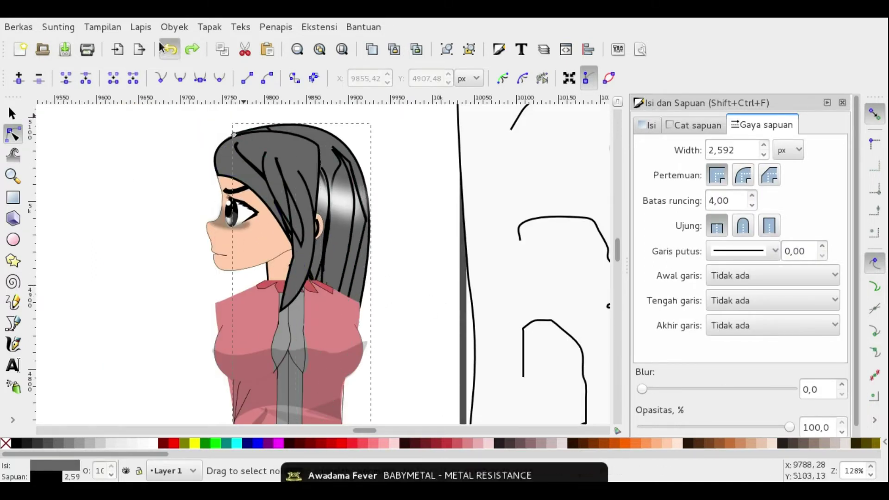
Step: Close the right arm outline and fill it with the shirt's pink
{"action": "left_click", "coordinate": [381, 302]}
{"action": "left_click", "coordinate": [13, 323]}
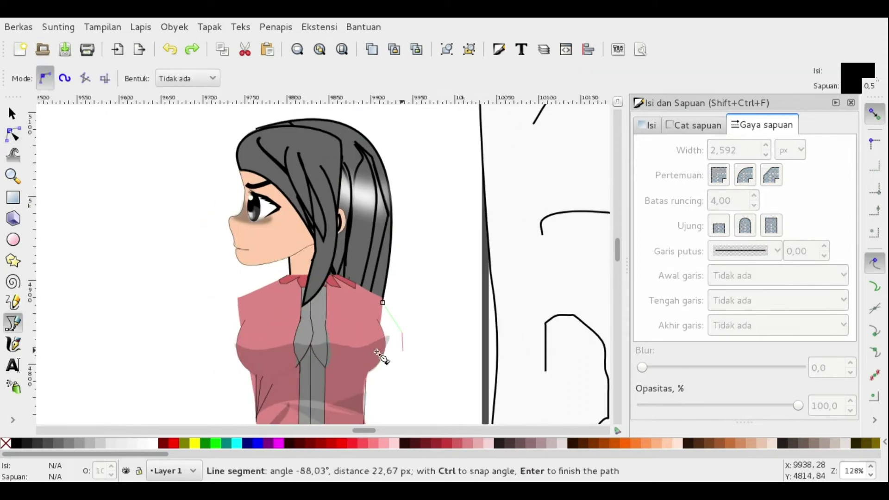
{"action": "key", "text": "Return"}
{"action": "key", "text": "d"}
{"action": "left_click", "coordinate": [352, 277]}
{"action": "key", "text": "s"}
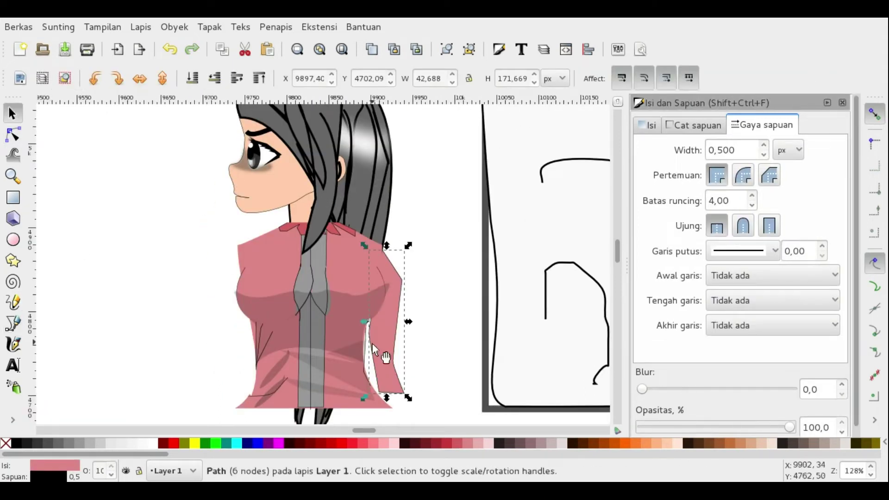
{"action": "key", "text": "Escape"}
Step: Draw the pink left arm outline down from the shoulder
{"action": "key", "text": "b"}
{"action": "left_click", "coordinate": [238, 245]}
{"action": "left_click", "coordinate": [213, 306]}
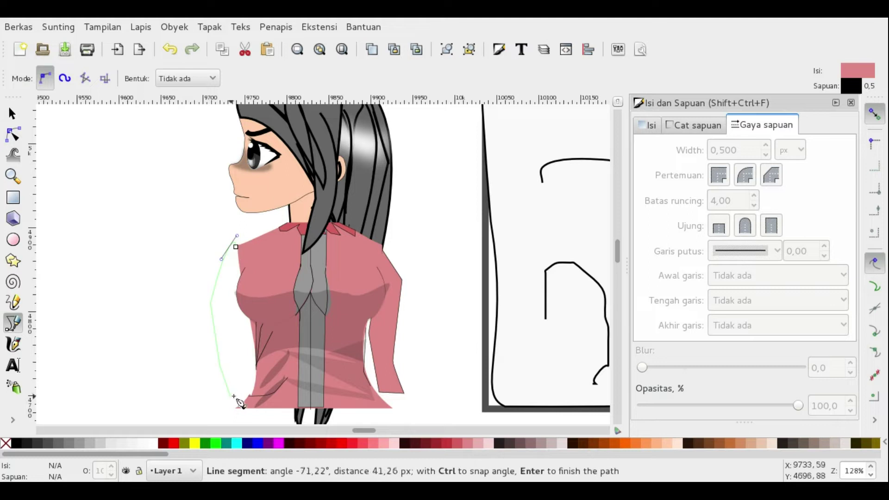
{"action": "left_click", "coordinate": [235, 398]}
{"action": "left_click", "coordinate": [238, 245]}
{"action": "key", "text": "s"}
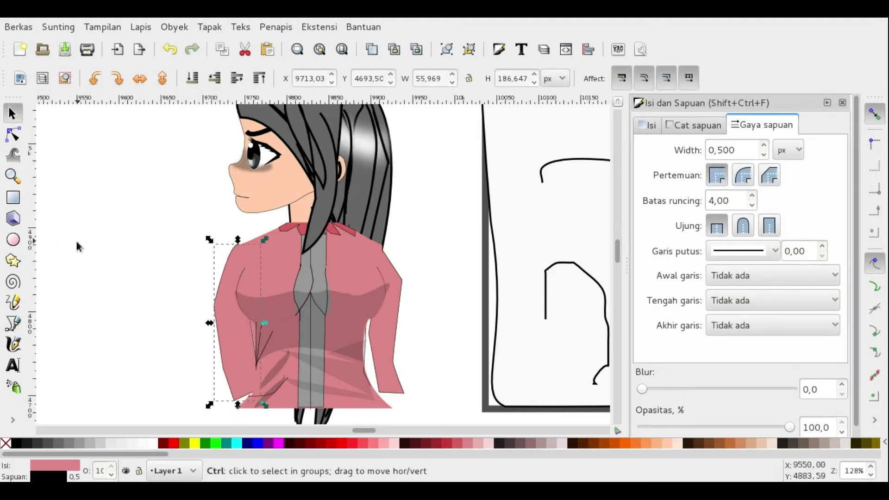
Step: Curve the outer edges of both arms and widen the left arm's bottom corner
{"action": "key", "text": "n"}
{"action": "left_click_drag", "start_coordinate": [227, 314], "coordinate": [221, 320]}
{"action": "left_click_drag", "start_coordinate": [258, 391], "coordinate": [249, 393]}
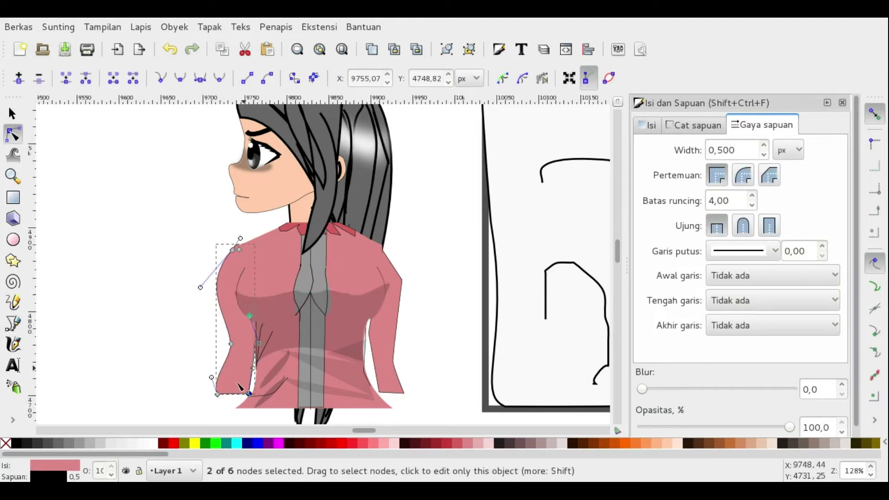
{"action": "mouse_move", "coordinate": [407, 397]}
{"action": "left_mouse_down"}
{"action": "mouse_move", "coordinate": [419, 393]}
{"action": "mouse_move", "coordinate": [416, 346]}
{"action": "left_mouse_up"}
{"action": "left_click", "coordinate": [241, 278]}
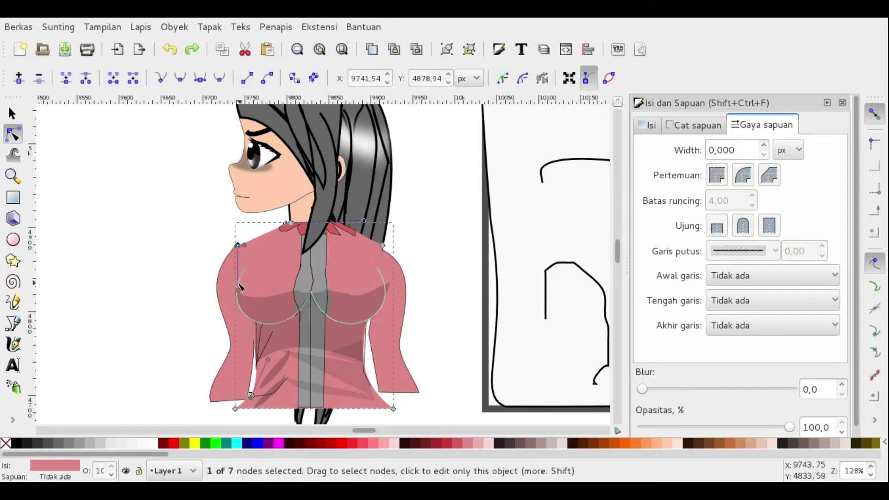
{"action": "scroll", "coordinate": [230, 266], "scroll_direction": "up", "scroll_amount": 2}
{"action": "scroll", "coordinate": [232, 287], "scroll_direction": "down", "scroll_amount": 3}
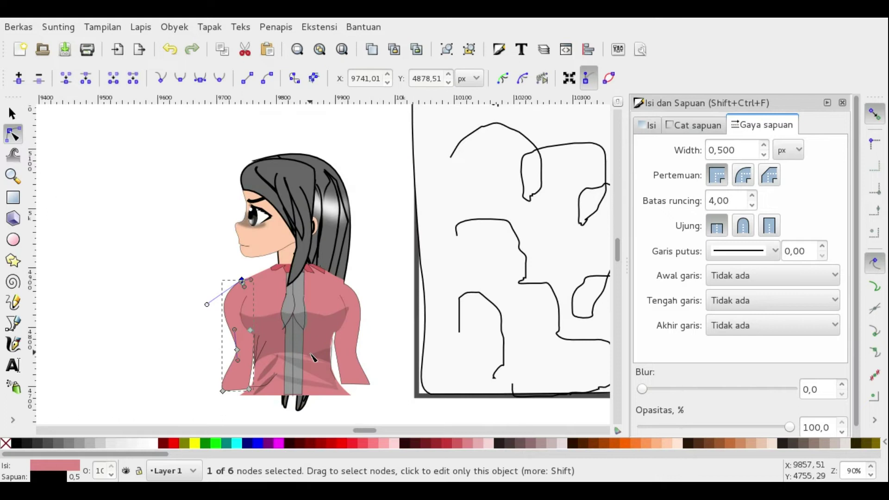
Step: Add two low-opacity dark shadow shapes along the left sleeve
{"action": "key", "text": "b"}
{"action": "scroll", "coordinate": [238, 351], "scroll_direction": "up", "scroll_amount": 1}
{"action": "left_click", "coordinate": [237, 350]}
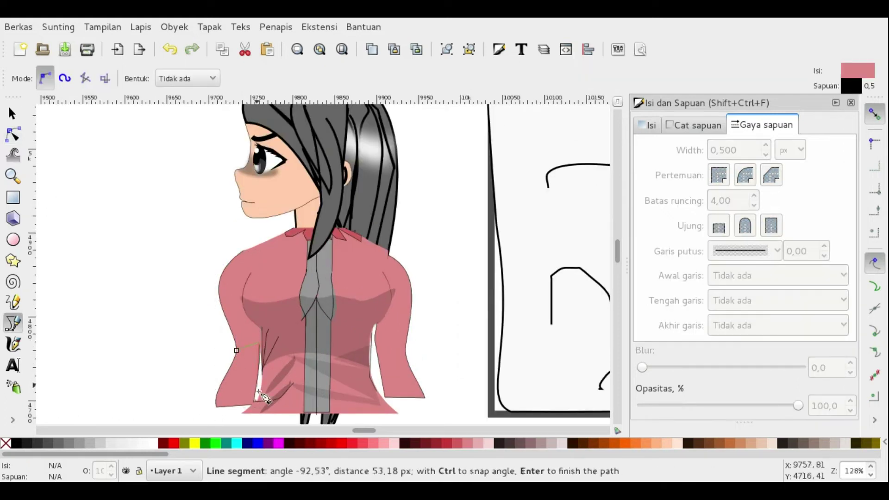
{"action": "left_click", "coordinate": [236, 350]}
{"action": "left_click", "coordinate": [676, 426]}
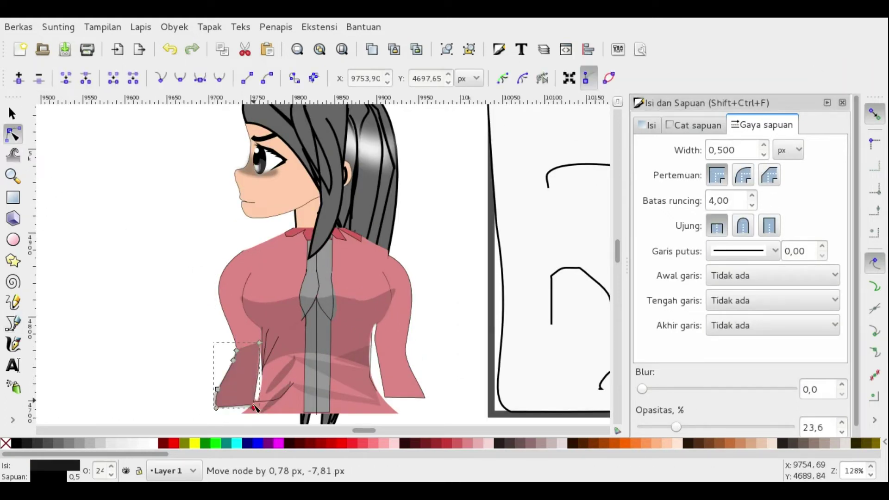
{"action": "left_click", "coordinate": [250, 347]}
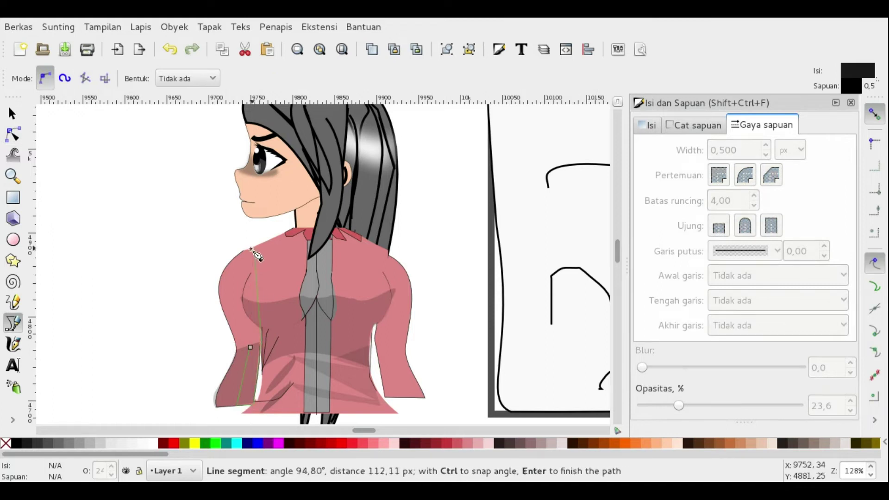
{"action": "left_click", "coordinate": [250, 250]}
{"action": "key", "text": "s"}
{"action": "key", "text": "n"}
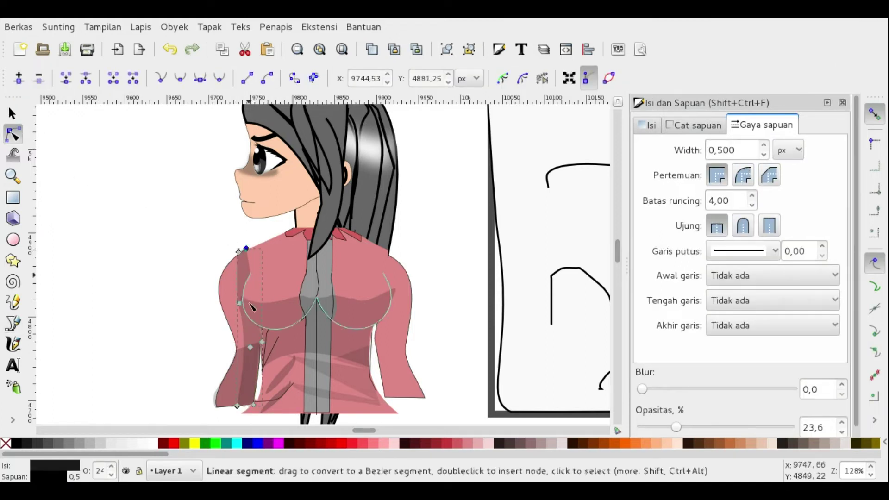
{"action": "left_click", "coordinate": [185, 369]}
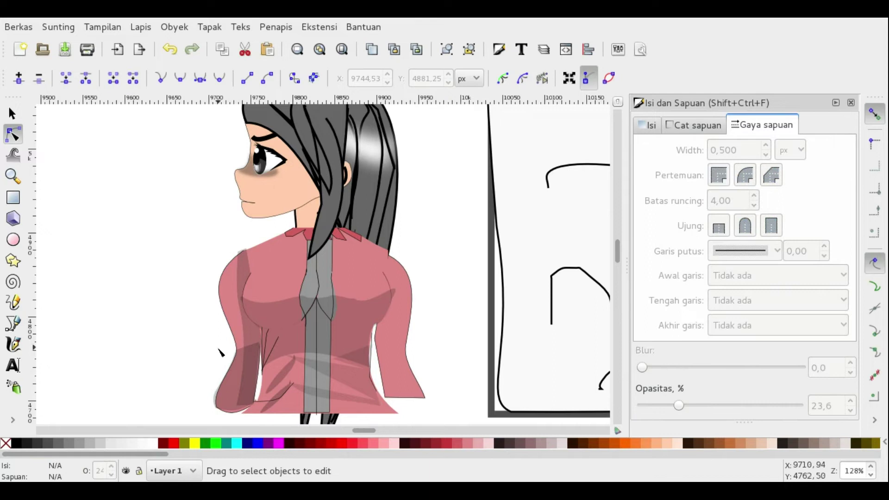
{"action": "left_click", "coordinate": [227, 388]}
Step: Start a zigzag hand outline at the left sleeve's bottom corner
{"action": "key", "text": "b"}
{"action": "left_click", "coordinate": [217, 407]}
{"action": "scroll", "coordinate": [163, 377], "scroll_direction": "down", "scroll_amount": 3}
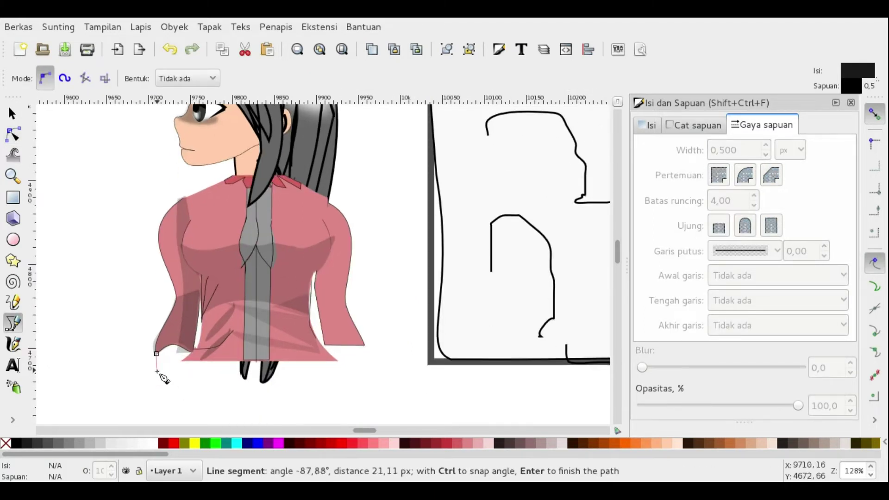
{"action": "left_click", "coordinate": [161, 381]}
{"action": "left_click", "coordinate": [167, 398]}
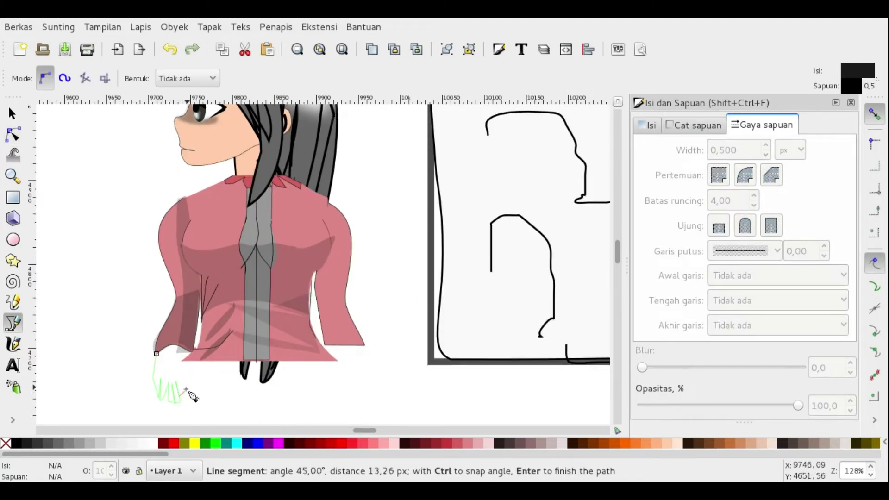
Step: Close the hand outline and fill it with the skin colour
{"action": "left_click", "coordinate": [190, 350]}
{"action": "left_click", "coordinate": [157, 354]}
{"action": "key", "text": "d"}
{"action": "left_click", "coordinate": [199, 148]}
{"action": "key", "text": "s"}
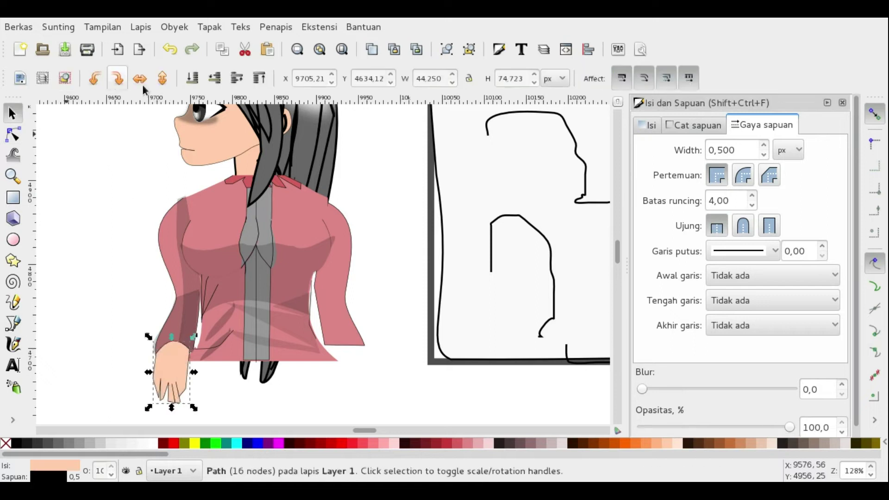
Step: Reshape the hand's finger nodes and a fingertip
{"action": "scroll", "coordinate": [172, 373], "scroll_direction": "up", "scroll_amount": 2}
{"action": "key", "text": "n"}
{"action": "left_click", "coordinate": [171, 369]}
{"action": "left_click_drag", "start_coordinate": [181, 393], "coordinate": [186, 374]}
{"action": "scroll", "coordinate": [202, 381], "scroll_direction": "down", "scroll_amount": 2}
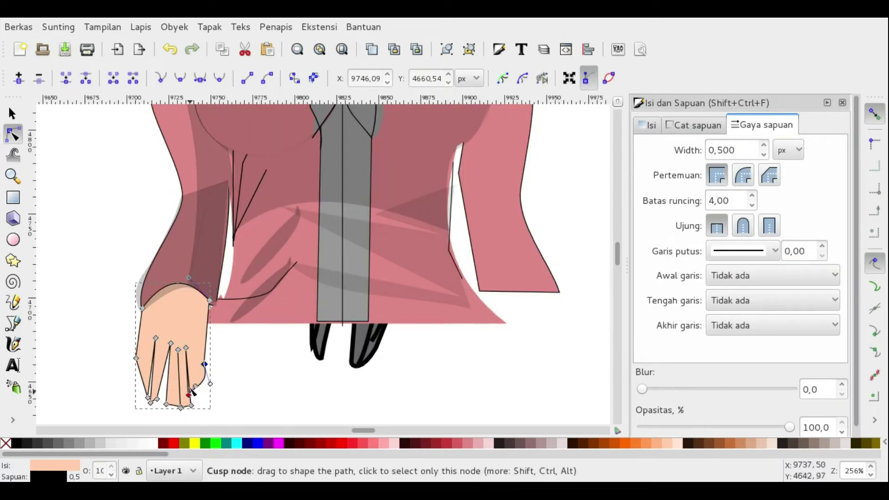
{"action": "left_click_drag", "start_coordinate": [192, 405], "coordinate": [195, 402]}
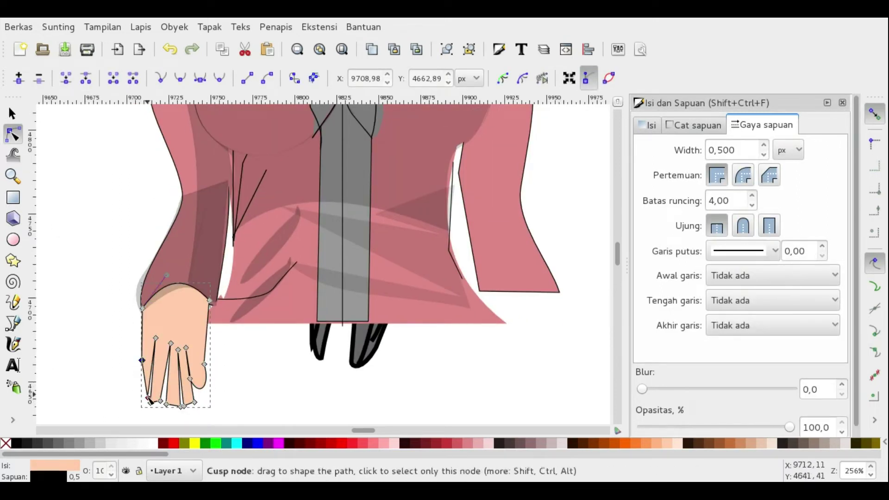
Step: Reselect the hand path and pick further finger nodes for adjustment
{"action": "key", "text": "Escape"}
{"action": "scroll", "coordinate": [232, 278], "scroll_direction": "up", "scroll_amount": 2}
{"action": "scroll", "coordinate": [232, 323], "scroll_direction": "up", "scroll_amount": 1, "text": "ctrl"}
{"action": "left_click", "coordinate": [313, 373]}
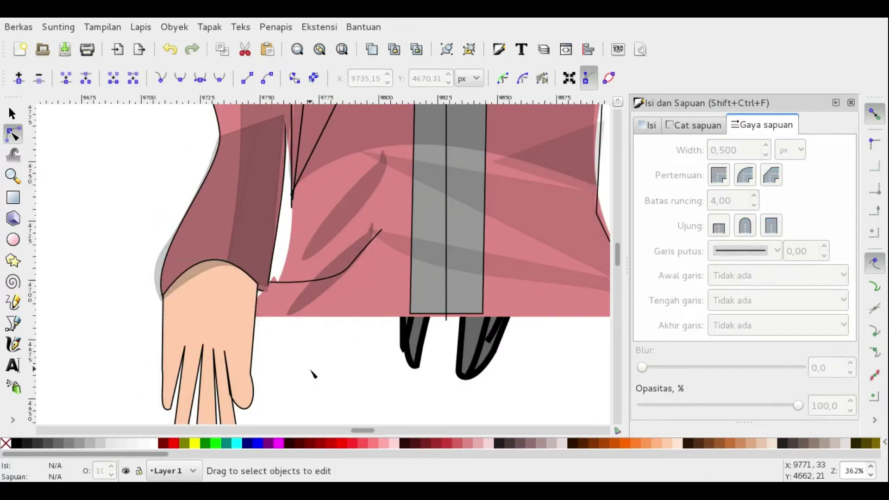
{"action": "scroll", "coordinate": [313, 373], "scroll_direction": "down", "scroll_amount": 3}
{"action": "left_click", "coordinate": [261, 380]}
{"action": "left_click", "coordinate": [304, 381]}
{"action": "scroll", "coordinate": [303, 381], "scroll_direction": "up", "scroll_amount": 3}
{"action": "left_click", "coordinate": [249, 416]}
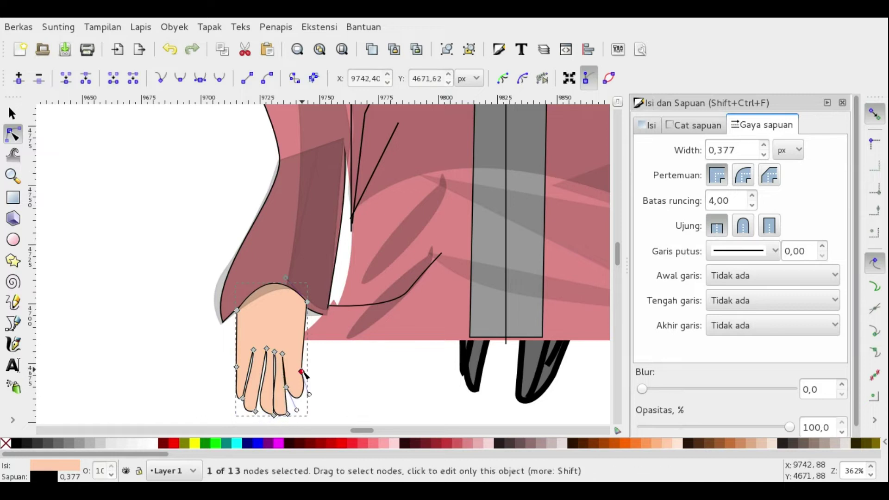
Step: Lower the translucent sleeve shadow's opacity further
{"action": "key", "text": "Escape"}
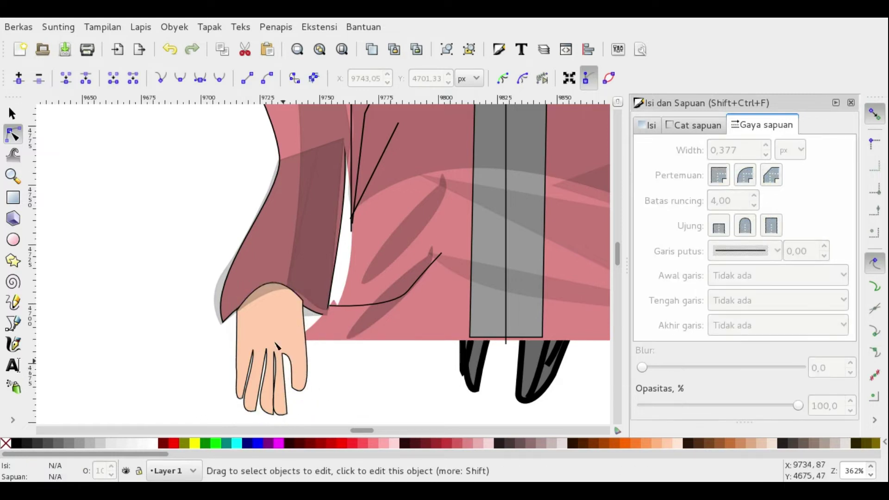
{"action": "scroll", "coordinate": [299, 376], "scroll_direction": "down", "scroll_amount": 3}
{"action": "scroll", "coordinate": [300, 324], "scroll_direction": "up", "scroll_amount": 2}
{"action": "left_click", "coordinate": [287, 278]}
{"action": "left_click_drag", "start_coordinate": [675, 426], "coordinate": [662, 430]}
Step: Start penning a shadow shape across the wrist
{"action": "key", "text": "Escape"}
{"action": "scroll", "coordinate": [257, 356], "scroll_direction": "down", "scroll_amount": 1}
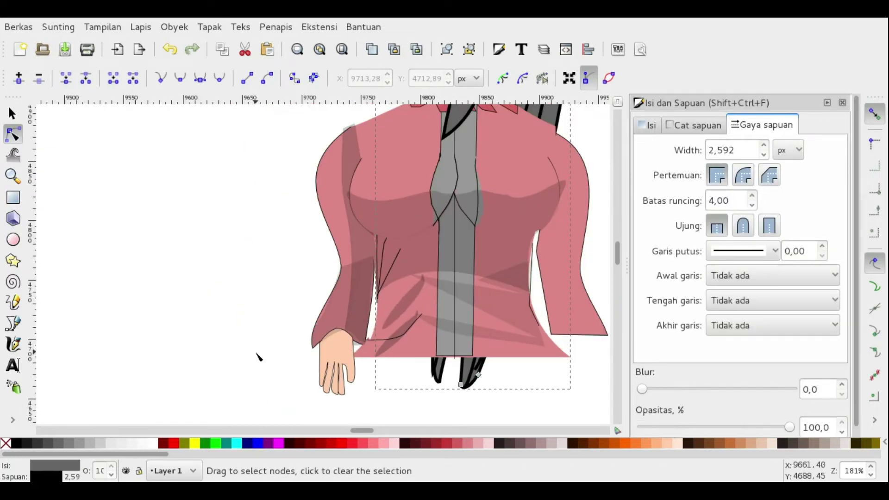
{"action": "scroll", "coordinate": [248, 278], "scroll_direction": "up", "scroll_amount": 1}
{"action": "key", "text": "b"}
{"action": "left_click", "coordinate": [310, 285]}
Step: Finish the wrist shadow, raise its opacity slightly, and nudge one of its nodes
{"action": "double_click", "coordinate": [307, 308]}
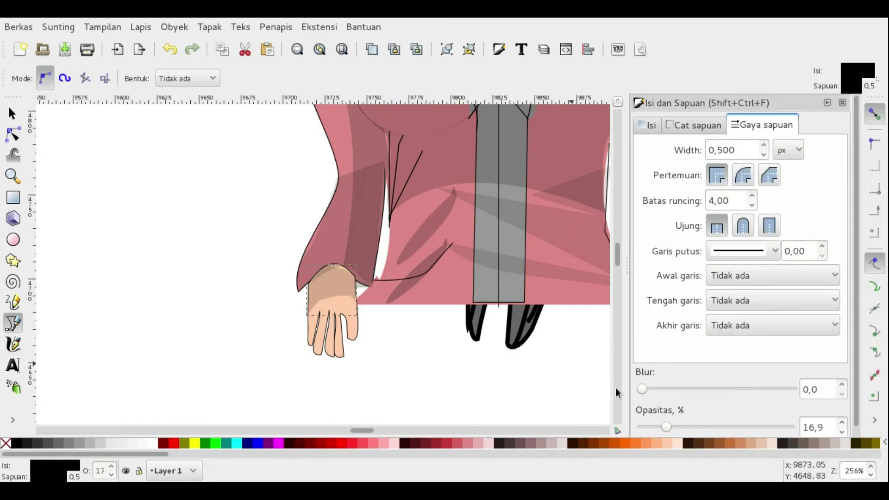
{"action": "left_click_drag", "start_coordinate": [665, 427], "coordinate": [671, 427]}
{"action": "key", "text": "n"}
{"action": "key", "text": "Escape"}
{"action": "scroll", "coordinate": [441, 349], "scroll_direction": "down", "scroll_amount": 1}
{"action": "left_click", "coordinate": [374, 317]}
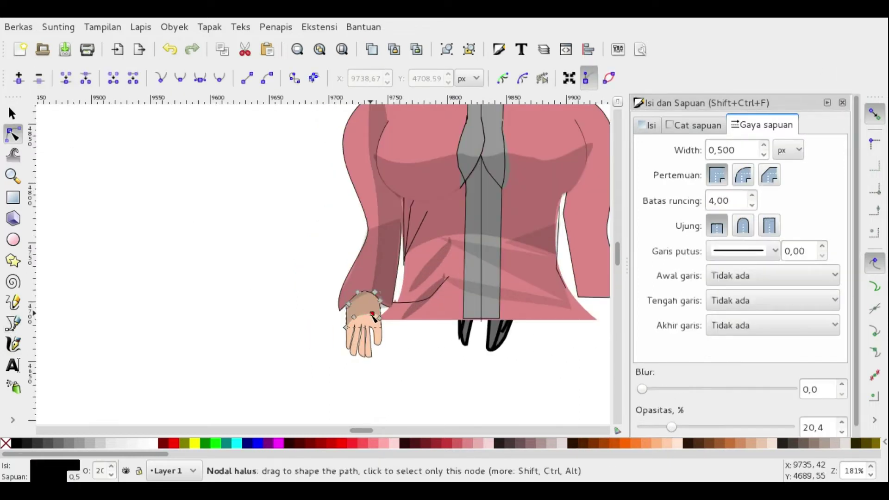
{"action": "scroll", "coordinate": [368, 320], "scroll_direction": "up", "scroll_amount": 4}
{"action": "left_click_drag", "start_coordinate": [333, 281], "coordinate": [338, 287]}
{"action": "scroll", "coordinate": [300, 330], "scroll_direction": "down", "scroll_amount": 2}
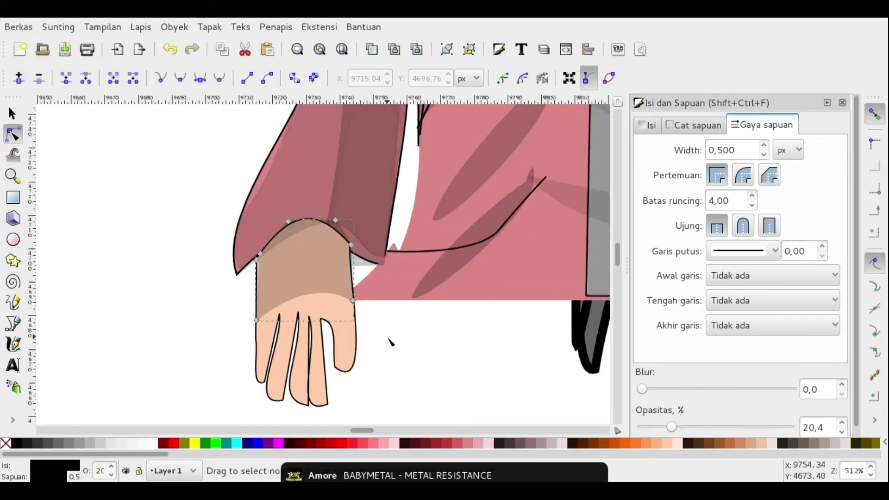
Step: Reshape the fingers by moving two finger nodes of the hand's skin path
{"action": "left_click", "coordinate": [345, 382]}
{"action": "left_click", "coordinate": [362, 317]}
{"action": "key", "text": "Escape"}
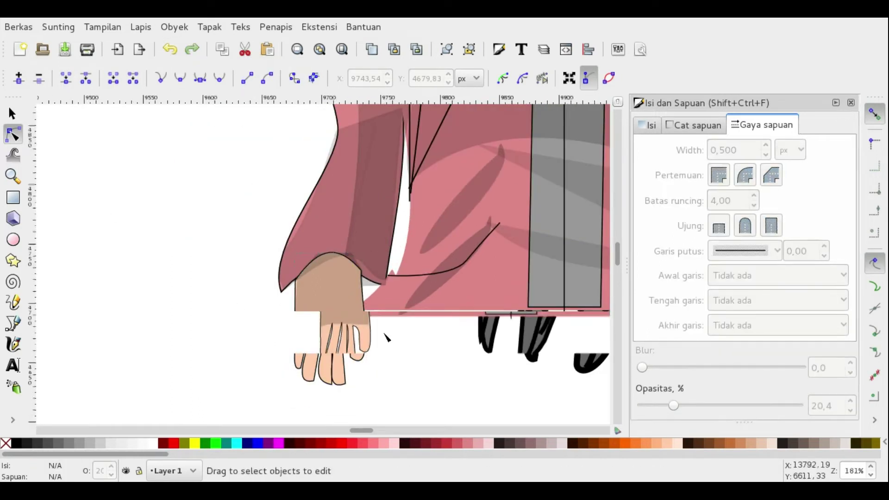
{"action": "scroll", "coordinate": [352, 324], "scroll_direction": "down", "scroll_amount": 1}
{"action": "scroll", "coordinate": [326, 361], "scroll_direction": "up", "scroll_amount": 2}
{"action": "left_click", "coordinate": [324, 352]}
{"action": "left_click", "coordinate": [326, 366]}
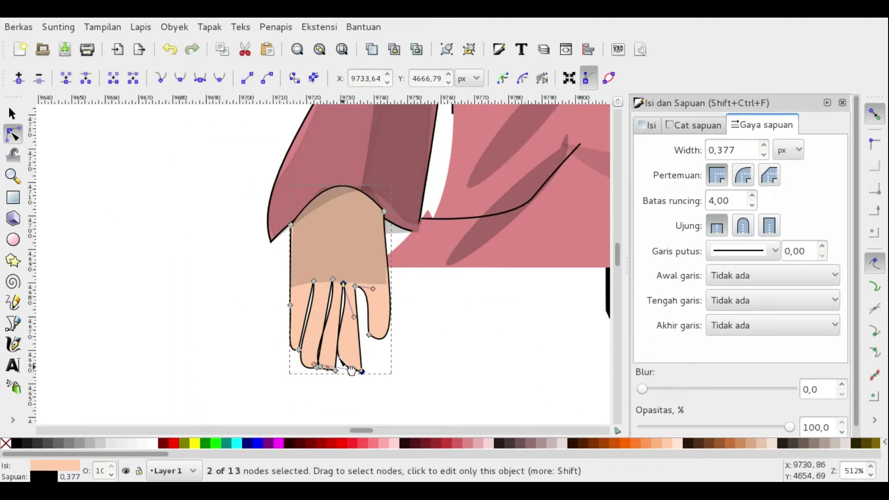
{"action": "left_click_drag", "start_coordinate": [351, 370], "coordinate": [348, 360]}
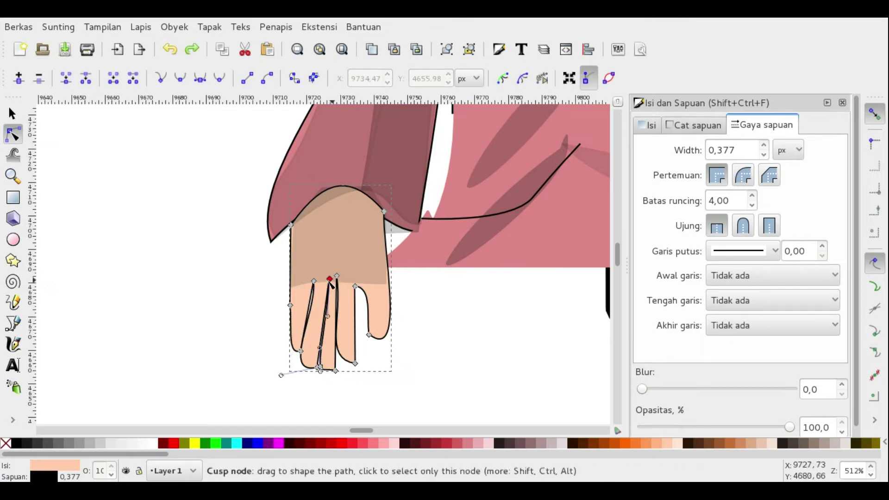
{"action": "key", "text": "Escape"}
Step: Select the translucent cuff shadow to inspect it, then clear the selection
{"action": "scroll", "coordinate": [343, 357], "scroll_direction": "down", "scroll_amount": 3}
{"action": "scroll", "coordinate": [382, 343], "scroll_direction": "up", "scroll_amount": 2}
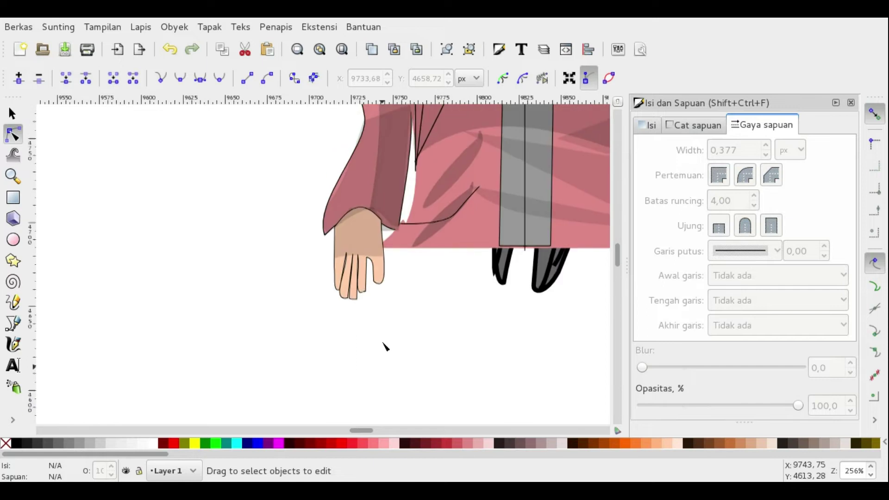
{"action": "scroll", "coordinate": [370, 351], "scroll_direction": "down", "scroll_amount": 1}
{"action": "scroll", "coordinate": [361, 346], "scroll_direction": "up", "scroll_amount": 1}
{"action": "scroll", "coordinate": [361, 345], "scroll_direction": "up", "scroll_amount": 2}
{"action": "left_click", "coordinate": [374, 340]}
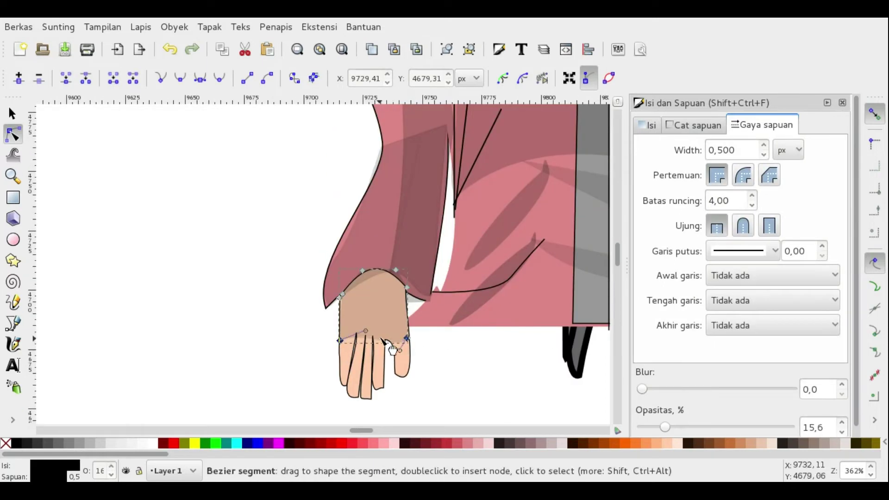
{"action": "left_click", "coordinate": [416, 363]}
{"action": "scroll", "coordinate": [397, 353], "scroll_direction": "down", "scroll_amount": 3}
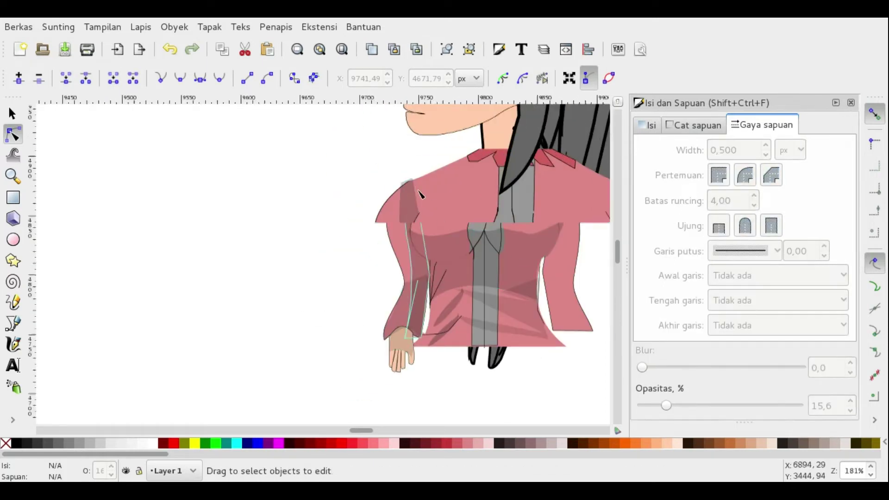
{"action": "scroll", "coordinate": [421, 200], "scroll_direction": "up", "scroll_amount": 1}
{"action": "scroll", "coordinate": [420, 200], "scroll_direction": "down", "scroll_amount": 1}
Step: Draw and finish a short Bezier path near the hand
{"action": "key", "text": "super"}
{"action": "key", "text": "super"}
{"action": "scroll", "coordinate": [463, 162], "scroll_direction": "up", "scroll_amount": 1}
{"action": "key", "text": "b"}
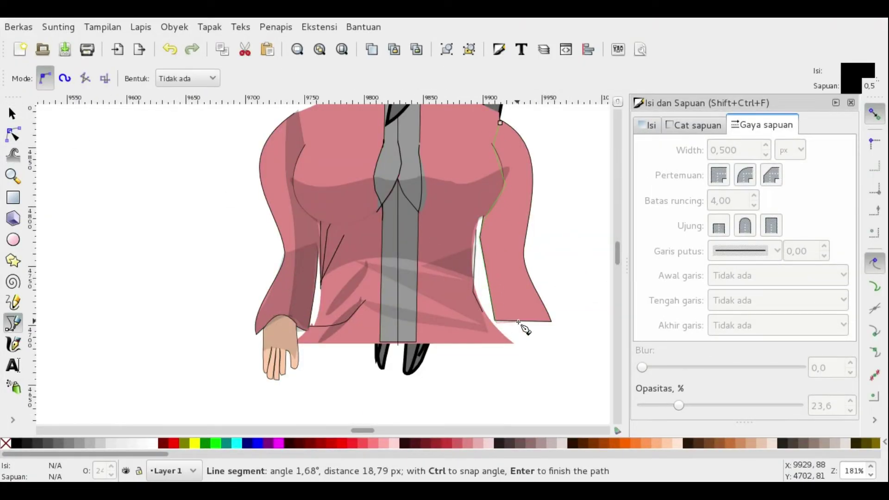
{"action": "key", "text": "Return"}
{"action": "key", "text": "s"}
{"action": "scroll", "coordinate": [308, 278], "scroll_direction": "down", "scroll_amount": 1}
Step: Undo the accidental width change to the hand shapes and pick a right-sleeve outline node
{"action": "left_click_drag", "start_coordinate": [230, 150], "coordinate": [307, 370]}
{"action": "left_click", "coordinate": [431, 78]}
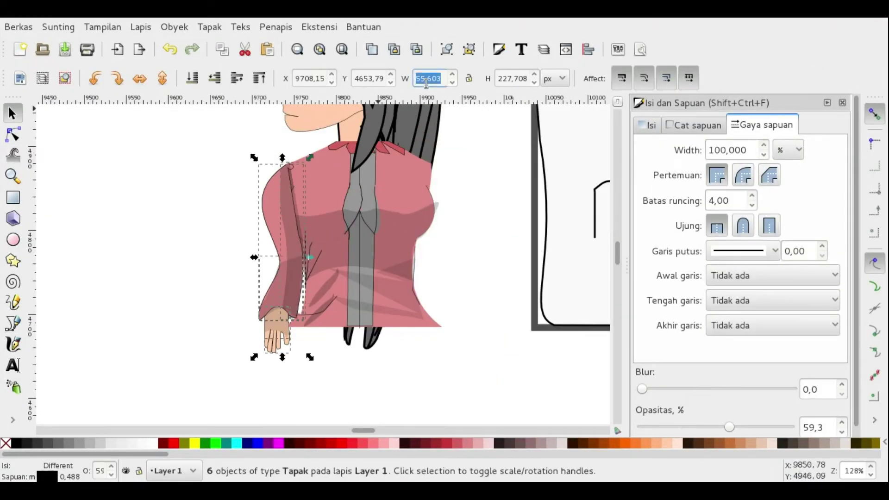
{"action": "key", "text": "ctrl+z"}
{"action": "scroll", "coordinate": [438, 202], "scroll_direction": "up", "scroll_amount": 1}
{"action": "left_click_drag", "start_coordinate": [446, 182], "coordinate": [447, 182]}
{"action": "key", "text": "ctrl+z"}
{"action": "scroll", "coordinate": [528, 293], "scroll_direction": "down", "scroll_amount": 2}
{"action": "key", "text": "n"}
{"action": "left_click", "coordinate": [459, 330]}
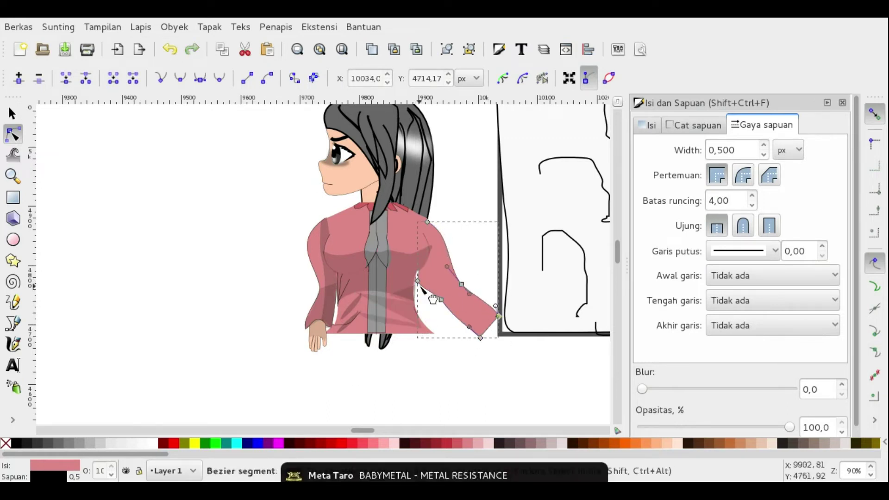
Step: Resize and reposition the hand shapes, undoing the final enlargement
{"action": "scroll", "coordinate": [417, 242], "scroll_direction": "up", "scroll_amount": 2}
{"action": "scroll", "coordinate": [423, 280], "scroll_direction": "down", "scroll_amount": 2}
{"action": "scroll", "coordinate": [424, 280], "scroll_direction": "up", "scroll_amount": 1}
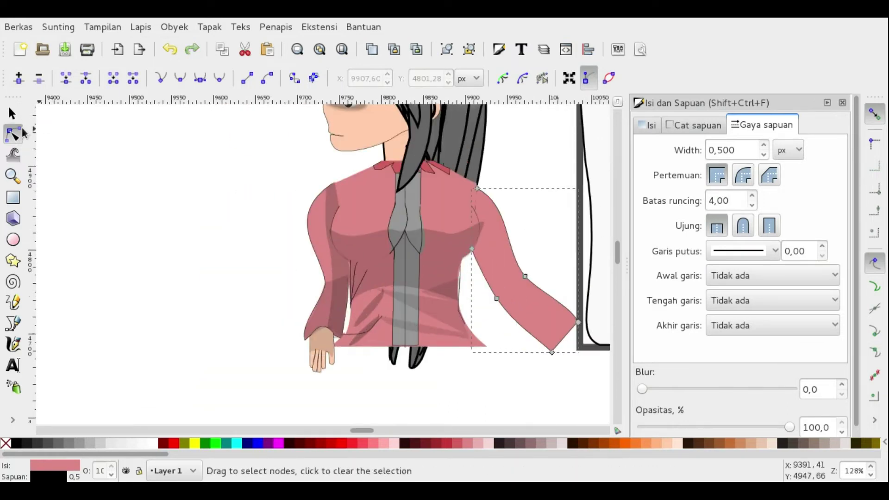
{"action": "key", "text": "s"}
{"action": "left_click_drag", "start_coordinate": [249, 355], "coordinate": [369, 402]}
{"action": "left_click_drag", "start_coordinate": [305, 349], "coordinate": [316, 345]}
{"action": "scroll", "coordinate": [324, 371], "scroll_direction": "down", "scroll_amount": 1}
{"action": "scroll", "coordinate": [371, 379], "scroll_direction": "up", "scroll_amount": 2}
{"action": "left_click_drag", "start_coordinate": [253, 276], "coordinate": [396, 395]}
{"action": "left_click_drag", "start_coordinate": [309, 325], "coordinate": [306, 319]}
{"action": "scroll", "coordinate": [324, 333], "scroll_direction": "down", "scroll_amount": 2}
{"action": "left_click_drag", "start_coordinate": [345, 351], "coordinate": [360, 364]}
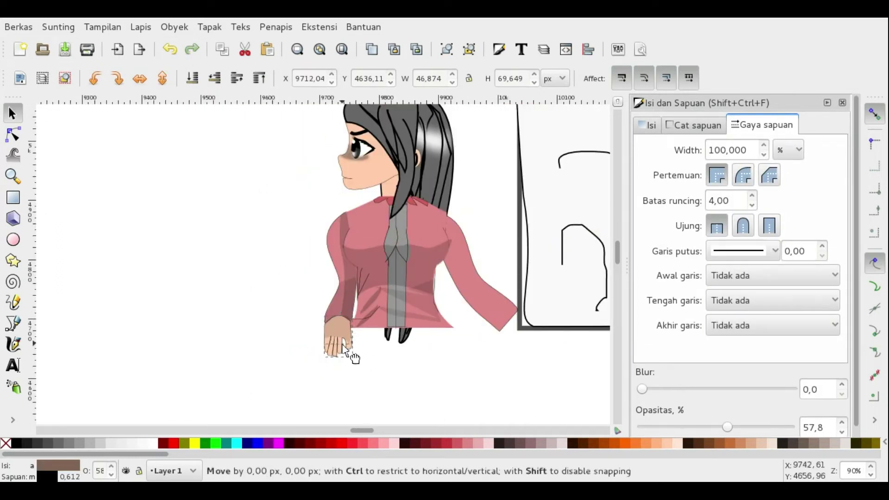
{"action": "scroll", "coordinate": [353, 356], "scroll_direction": "up", "scroll_amount": 2}
{"action": "left_click", "coordinate": [179, 52]}
Step: Send the left hand behind its sleeve and pull its wrist node up
{"action": "left_click", "coordinate": [370, 306], "text": "ctrl"}
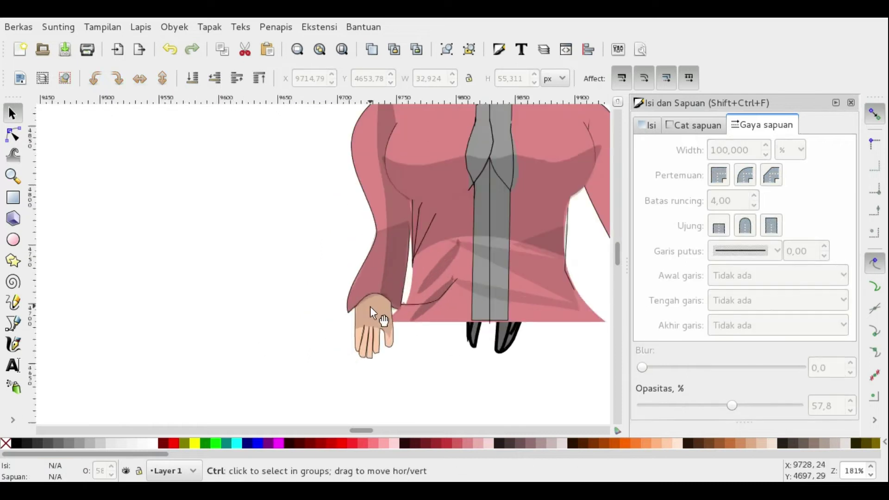
{"action": "scroll", "coordinate": [370, 306], "scroll_direction": "up", "scroll_amount": 2, "text": "ctrl"}
{"action": "left_click", "coordinate": [191, 77]}
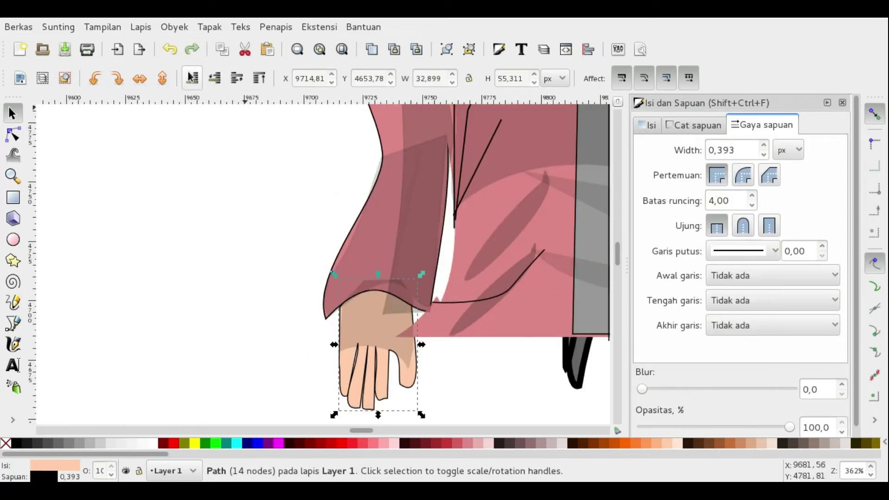
{"action": "left_click", "coordinate": [13, 139]}
{"action": "left_click_drag", "start_coordinate": [417, 321], "coordinate": [417, 316]}
{"action": "key", "text": "Escape"}
Step: Draw a new hand at the right sleeve's end and fill it with skin colour via Dropper
{"action": "scroll", "coordinate": [461, 402], "scroll_direction": "down", "scroll_amount": 2, "text": "ctrl"}
{"action": "scroll", "coordinate": [441, 405], "scroll_direction": "down", "scroll_amount": 2, "text": "ctrl"}
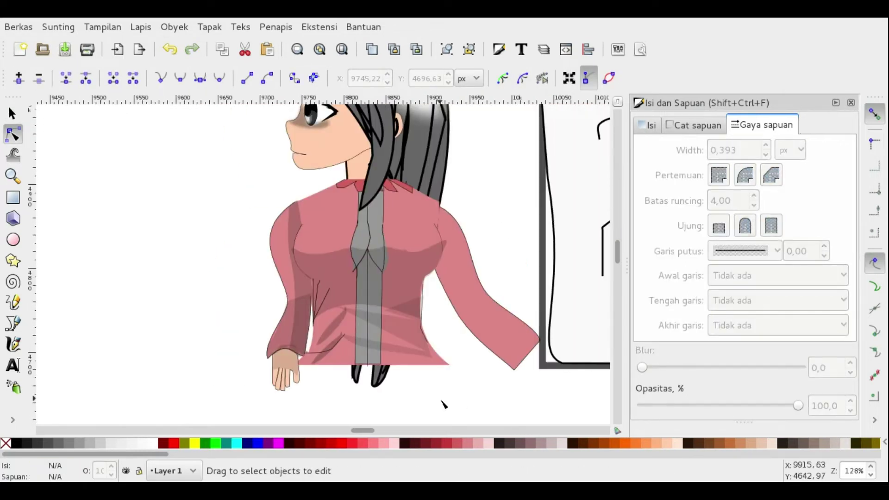
{"action": "scroll", "coordinate": [369, 377], "scroll_direction": "down", "scroll_amount": 2, "text": "ctrl"}
{"action": "scroll", "coordinate": [305, 278], "scroll_direction": "up", "scroll_amount": 1, "text": "ctrl"}
{"action": "scroll", "coordinate": [381, 311], "scroll_direction": "down", "scroll_amount": 3}
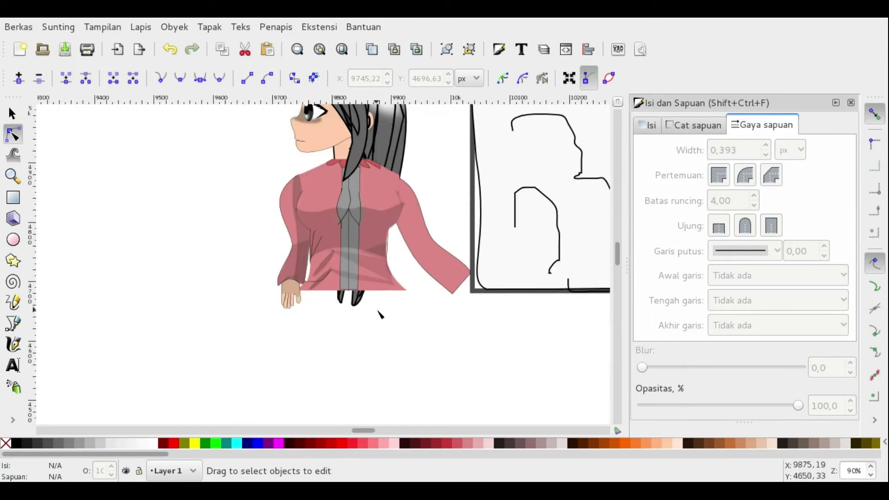
{"action": "scroll", "coordinate": [463, 315], "scroll_direction": "up", "scroll_amount": 1}
{"action": "key", "text": "b"}
{"action": "left_click", "coordinate": [473, 317]}
{"action": "key", "text": "Return"}
{"action": "key", "text": "F7"}
{"action": "left_click", "coordinate": [289, 324]}
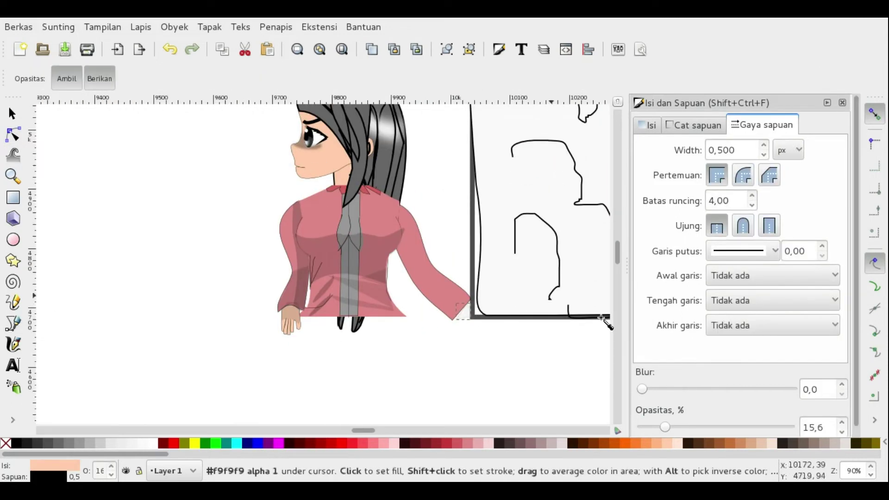
Step: Deselect and reselect the new peach hand to check it
{"action": "key", "text": "F2"}
{"action": "scroll", "coordinate": [469, 303], "scroll_direction": "up", "scroll_amount": 2, "text": "ctrl"}
{"action": "key", "text": "Escape"}
{"action": "left_click", "coordinate": [463, 330]}
{"action": "key", "text": "Escape"}
{"action": "scroll", "coordinate": [460, 337], "scroll_direction": "down", "scroll_amount": 3, "text": "ctrl"}
{"action": "scroll", "coordinate": [343, 340], "scroll_direction": "up", "scroll_amount": 2, "text": "ctrl"}
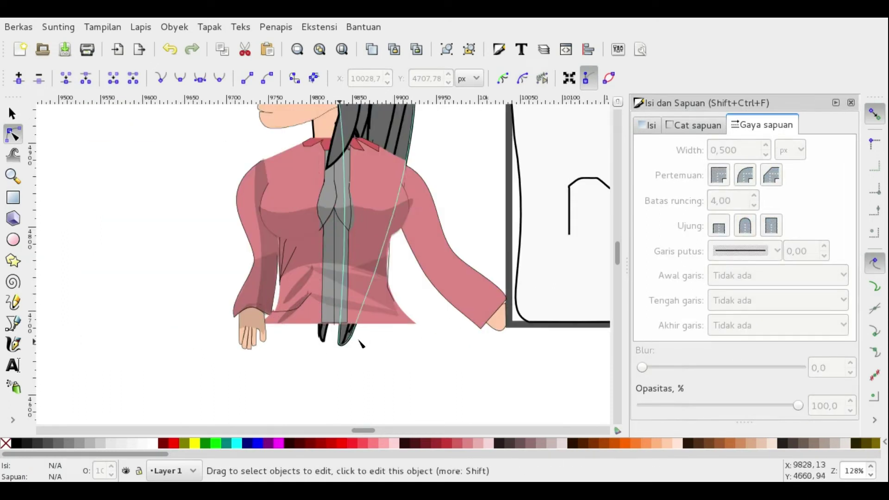
Step: Draw a translucent shading shape along the right arm from the shoulder
{"action": "left_click", "coordinate": [345, 326]}
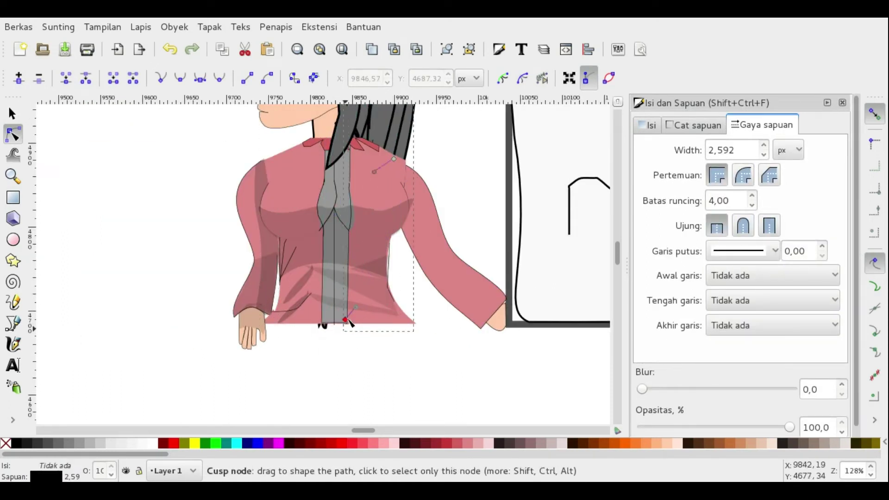
{"action": "left_click", "coordinate": [13, 322]}
{"action": "left_click", "coordinate": [389, 159]}
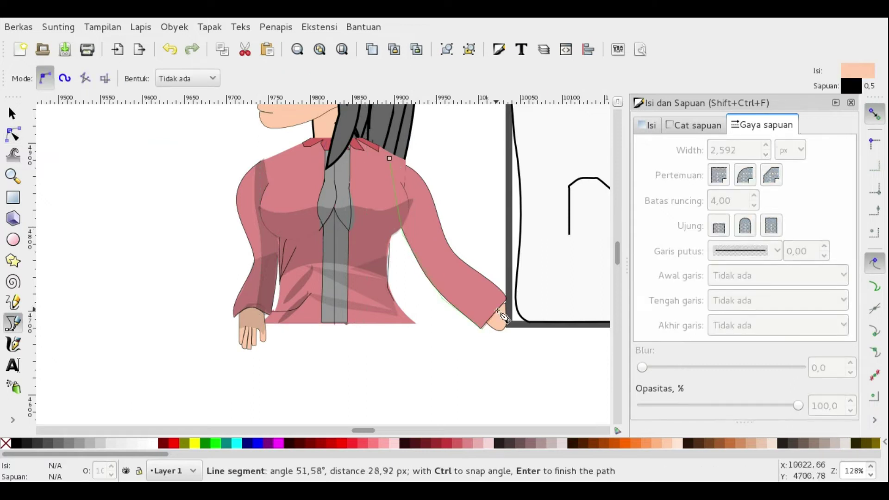
{"action": "key", "text": "Return"}
{"action": "key", "text": "s"}
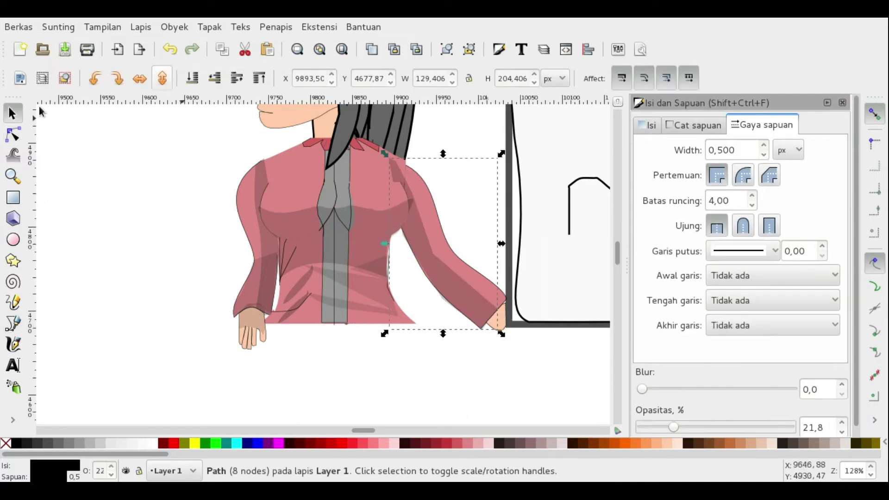
{"action": "key", "text": "n"}
Step: Select the sleeve and chest shading, then the neighbouring panel's frame rectangle
{"action": "scroll", "coordinate": [407, 169], "scroll_direction": "up", "scroll_amount": 2, "text": "ctrl"}
{"action": "left_click", "coordinate": [412, 200]}
{"action": "scroll", "coordinate": [413, 181], "scroll_direction": "up", "scroll_amount": 1, "text": "ctrl"}
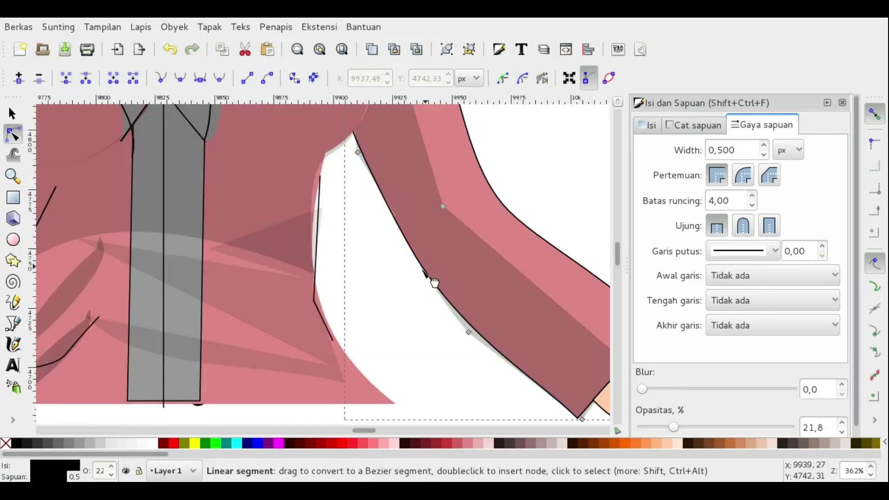
{"action": "scroll", "coordinate": [413, 181], "scroll_direction": "down", "scroll_amount": 3, "text": "ctrl"}
{"action": "left_click", "coordinate": [218, 238]}
{"action": "scroll", "coordinate": [397, 174], "scroll_direction": "down", "scroll_amount": 2, "text": "ctrl"}
{"action": "scroll", "coordinate": [397, 175], "scroll_direction": "up", "scroll_amount": 2}
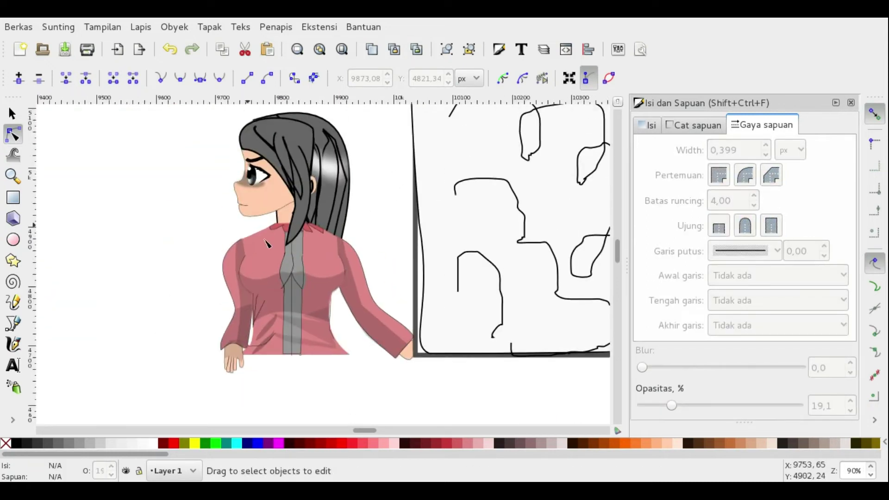
{"action": "scroll", "coordinate": [371, 278], "scroll_direction": "right", "scroll_amount": 3}
{"action": "left_click", "coordinate": [364, 324]}
{"action": "key", "text": "s"}
{"action": "scroll", "coordinate": [412, 186], "scroll_direction": "down", "scroll_amount": 3, "text": "ctrl"}
{"action": "scroll", "coordinate": [506, 238], "scroll_direction": "up", "scroll_amount": 5, "text": "ctrl"}
{"action": "left_click", "coordinate": [506, 233]}
{"action": "scroll", "coordinate": [258, 172], "scroll_direction": "down", "scroll_amount": 3, "text": "ctrl"}
Step: Set the frame rectangle's opacity to 100 and lower the left panel rectangle to the bottom
{"action": "left_click_drag", "start_coordinate": [751, 433], "coordinate": [793, 426]}
{"action": "scroll", "coordinate": [189, 134], "scroll_direction": "up", "scroll_amount": 1, "text": "ctrl"}
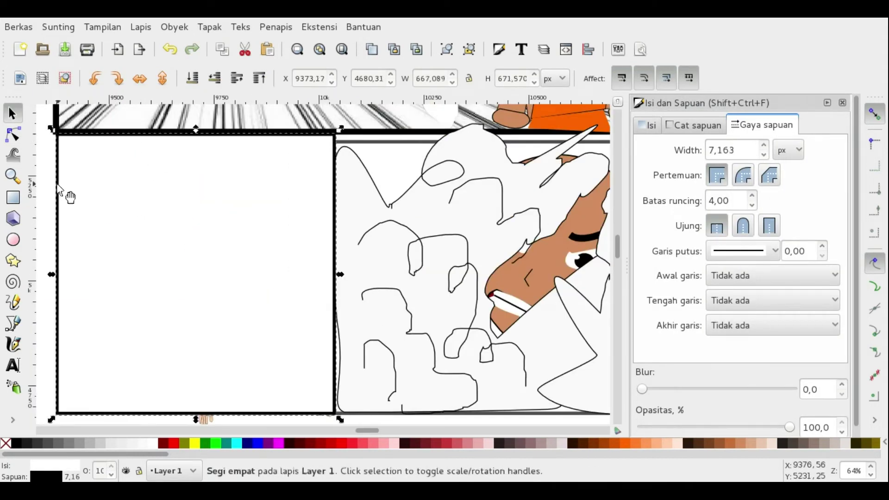
{"action": "scroll", "coordinate": [249, 271], "scroll_direction": "down", "scroll_amount": 2}
{"action": "left_click", "coordinate": [249, 270]}
{"action": "key", "text": "End"}
{"action": "scroll", "coordinate": [194, 365], "scroll_direction": "up", "scroll_amount": 2, "text": "ctrl"}
{"action": "scroll", "coordinate": [194, 365], "scroll_direction": "down", "scroll_amount": 2, "text": "ctrl"}
Step: Select the whole girl figure and launch the on-screen keyboard via desktop search 'FL'
{"action": "left_click_drag", "start_coordinate": [181, 160], "coordinate": [378, 378]}
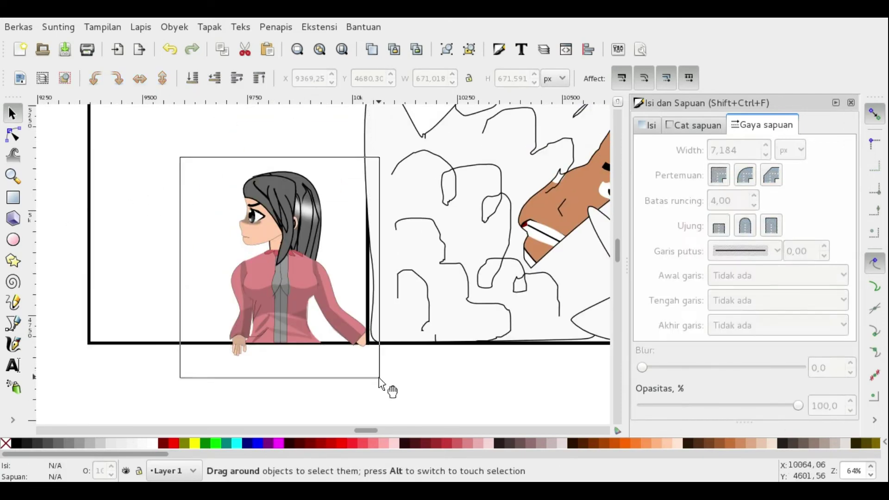
{"action": "key", "text": "super"}
{"action": "type", "text": "FL"}
{"action": "key", "text": "Return"}
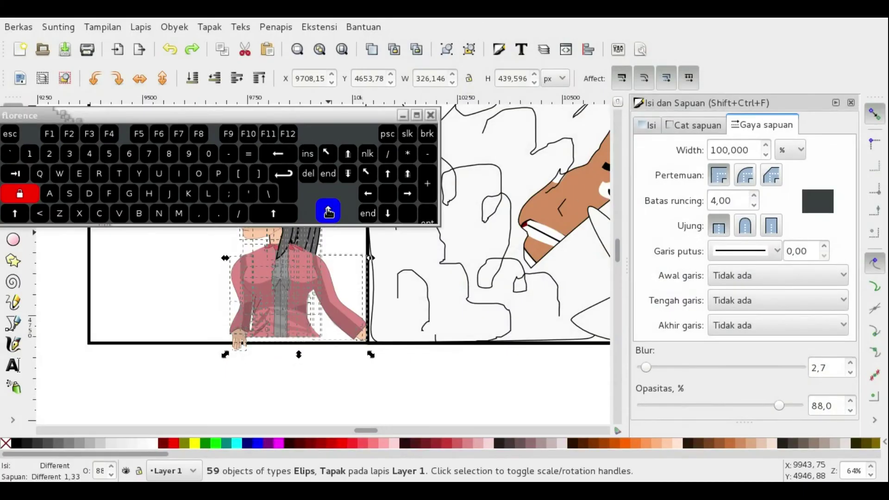
{"action": "scroll", "coordinate": [291, 333], "scroll_direction": "up", "scroll_amount": 2, "text": "ctrl"}
{"action": "scroll", "coordinate": [447, 337], "scroll_direction": "up", "scroll_amount": 3, "text": "ctrl"}
Step: Select nodes of the right hand and the pink body shape around it
{"action": "left_click", "coordinate": [449, 337]}
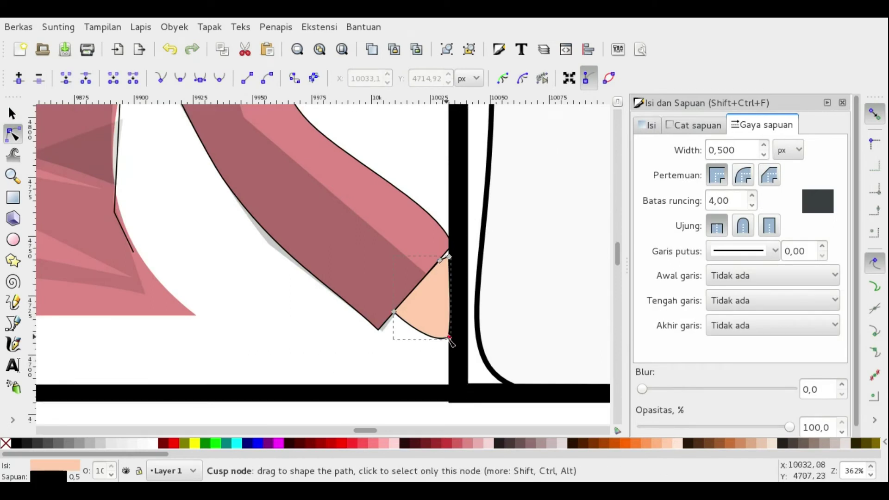
{"action": "scroll", "coordinate": [408, 327], "scroll_direction": "down", "scroll_amount": 1, "text": "ctrl"}
{"action": "scroll", "coordinate": [477, 358], "scroll_direction": "up", "scroll_amount": 2}
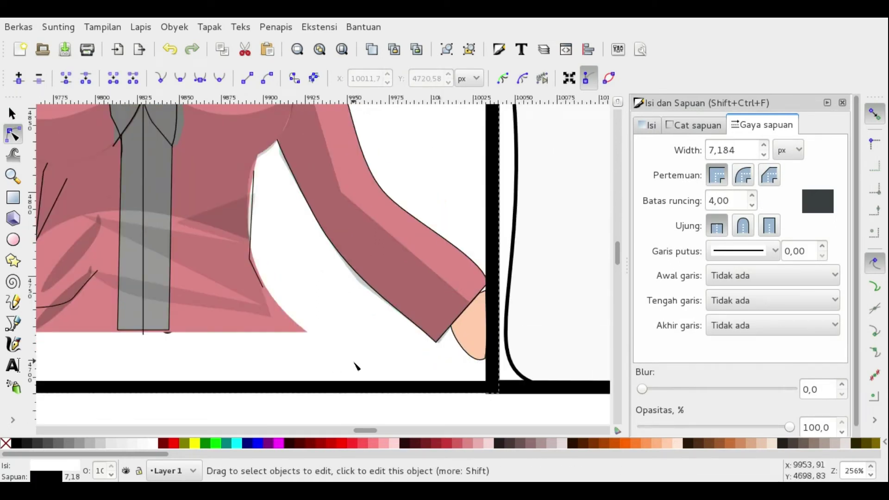
{"action": "left_click", "coordinate": [486, 343]}
{"action": "left_click", "coordinate": [444, 373]}
{"action": "scroll", "coordinate": [496, 376], "scroll_direction": "up", "scroll_amount": 1, "text": "ctrl"}
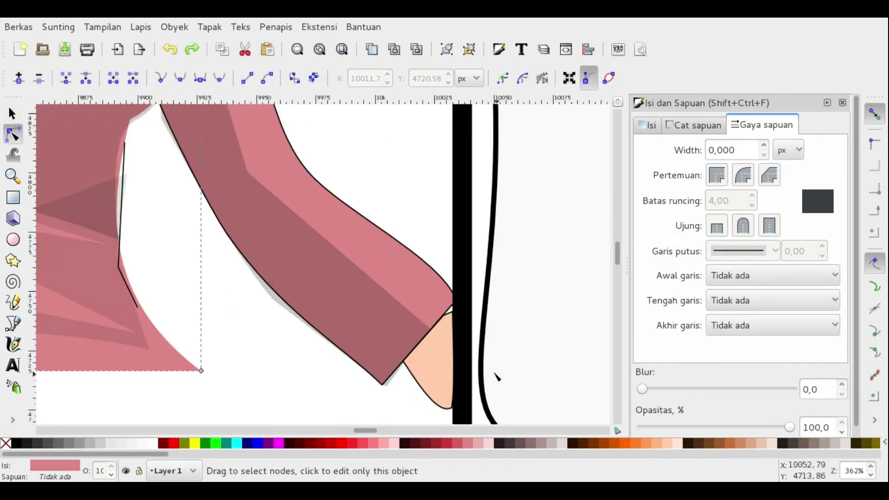
{"action": "scroll", "coordinate": [496, 375], "scroll_direction": "down", "scroll_amount": 3}
{"action": "left_click", "coordinate": [452, 356]}
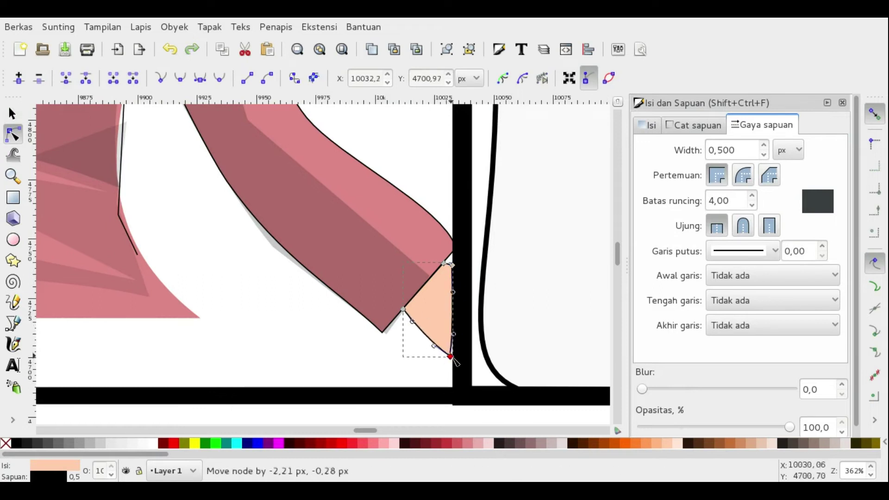
{"action": "scroll", "coordinate": [419, 366], "scroll_direction": "down", "scroll_amount": 3, "text": "ctrl"}
{"action": "scroll", "coordinate": [185, 278], "scroll_direction": "up", "scroll_amount": 3, "text": "ctrl"}
Step: Reshape the left hand's outline and nudge a fingertip node
{"action": "left_click", "coordinate": [185, 287]}
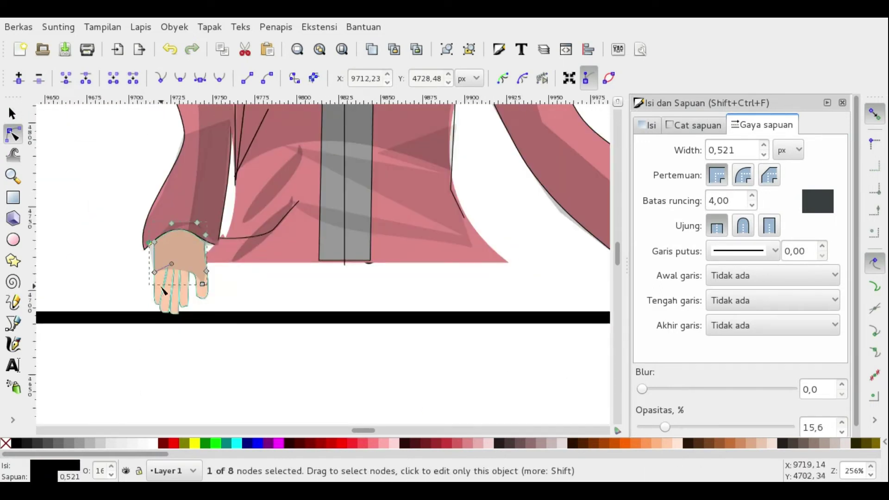
{"action": "scroll", "coordinate": [172, 284], "scroll_direction": "up", "scroll_amount": 1, "text": "ctrl"}
{"action": "left_click_drag", "start_coordinate": [151, 226], "coordinate": [146, 228]}
{"action": "left_click", "coordinate": [152, 268]}
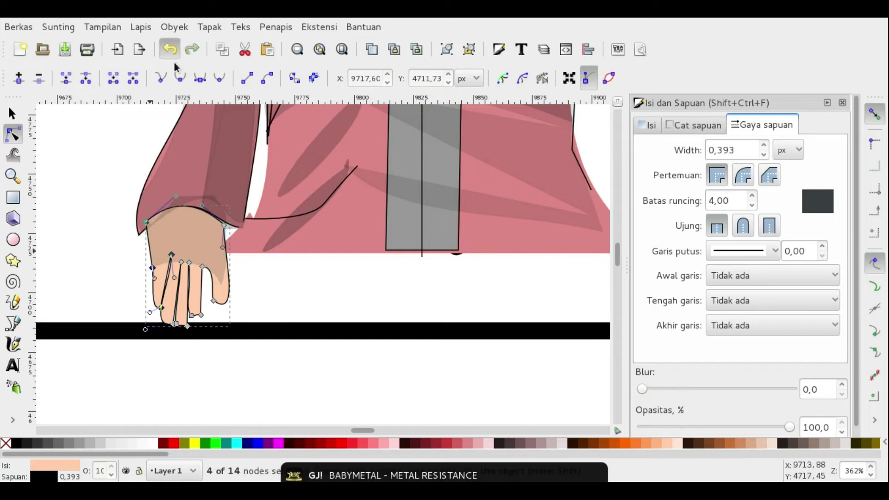
{"action": "left_click", "coordinate": [149, 245]}
{"action": "left_click", "coordinate": [165, 277]}
{"action": "scroll", "coordinate": [179, 285], "scroll_direction": "up", "scroll_amount": 1}
{"action": "left_click_drag", "start_coordinate": [153, 320], "coordinate": [154, 322]}
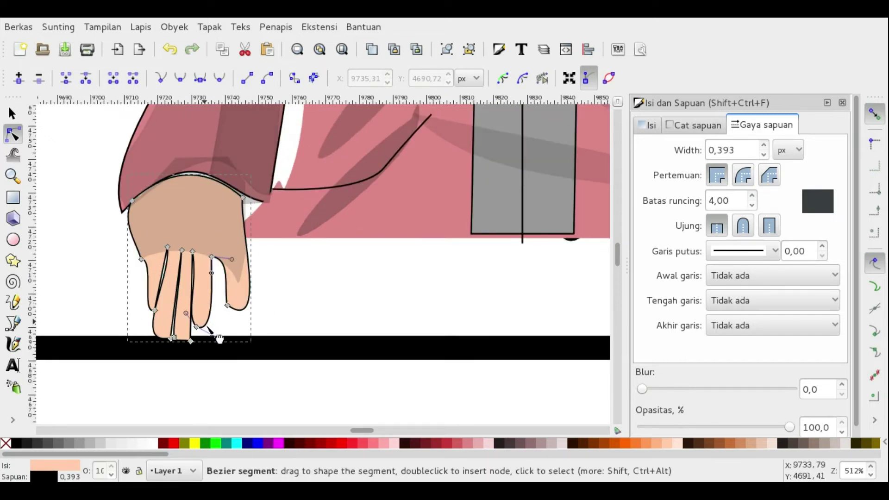
{"action": "key", "text": "Escape"}
Step: Lower a fingertip onto the panel's bottom border, then select the hand's shading
{"action": "scroll", "coordinate": [220, 301], "scroll_direction": "down", "scroll_amount": 2}
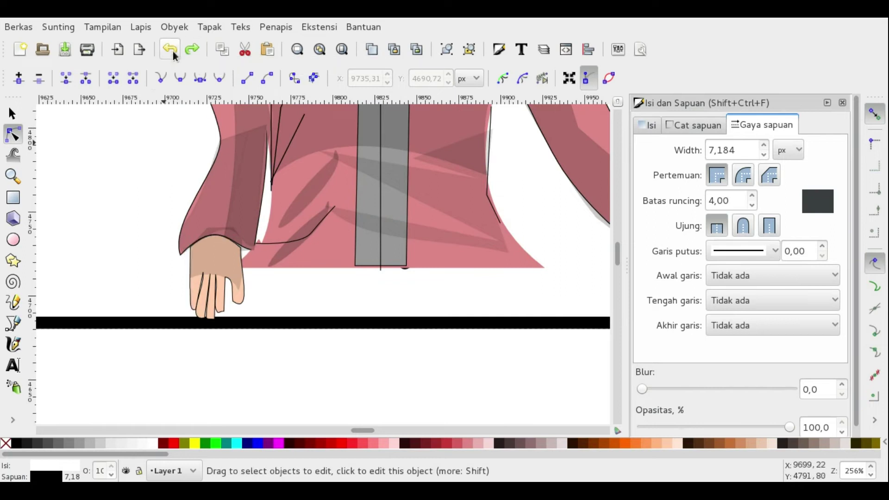
{"action": "scroll", "coordinate": [190, 264], "scroll_direction": "up", "scroll_amount": 2}
{"action": "left_click", "coordinate": [216, 344]}
{"action": "left_click_drag", "start_coordinate": [211, 344], "coordinate": [211, 346]}
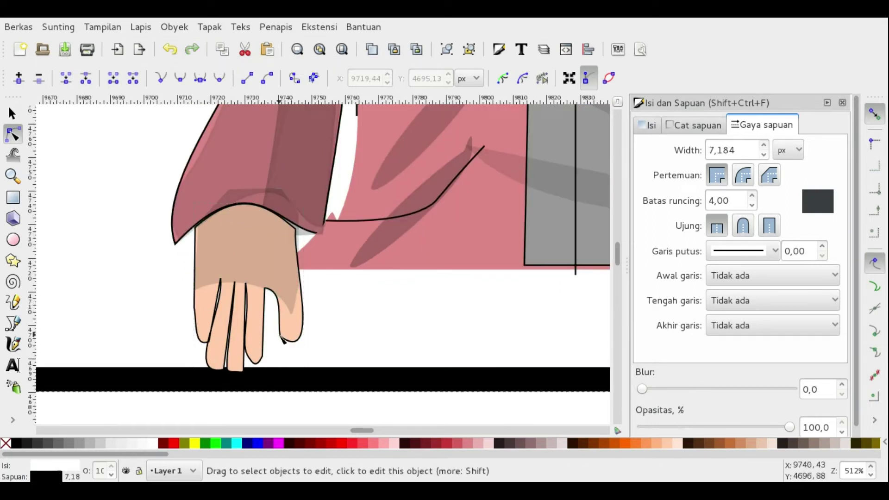
{"action": "left_click", "coordinate": [281, 339]}
{"action": "scroll", "coordinate": [319, 328], "scroll_direction": "left", "scroll_amount": 2}
{"action": "left_click", "coordinate": [295, 303]}
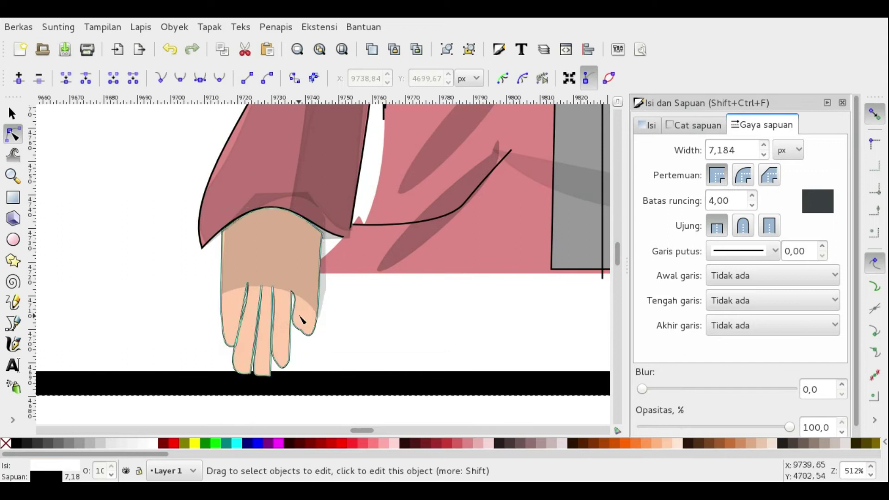
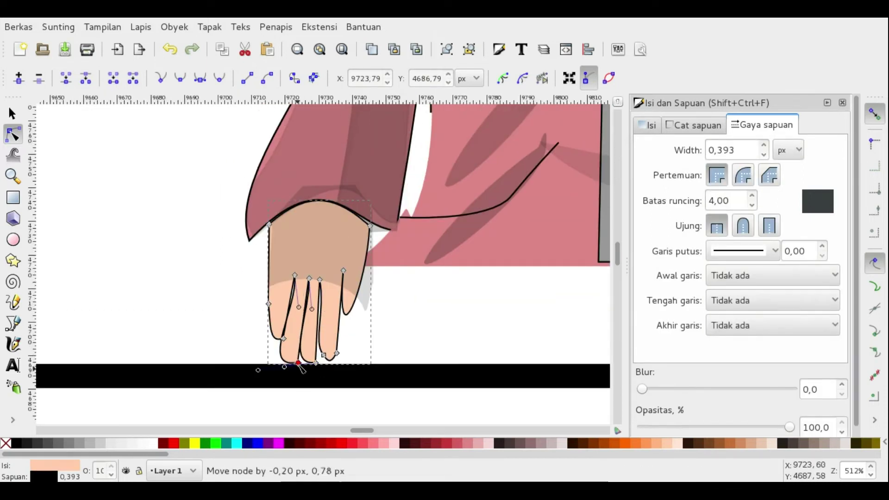
Step: Drag the blouse's and hand's bottom nodes down flush with the panel's bottom border
{"action": "scroll", "coordinate": [363, 323], "scroll_direction": "down", "scroll_amount": 2}
{"action": "scroll", "coordinate": [363, 323], "scroll_direction": "up", "scroll_amount": 1}
{"action": "left_click_drag", "start_coordinate": [96, 306], "coordinate": [439, 337]}
{"action": "left_click_drag", "start_coordinate": [277, 313], "coordinate": [278, 350]}
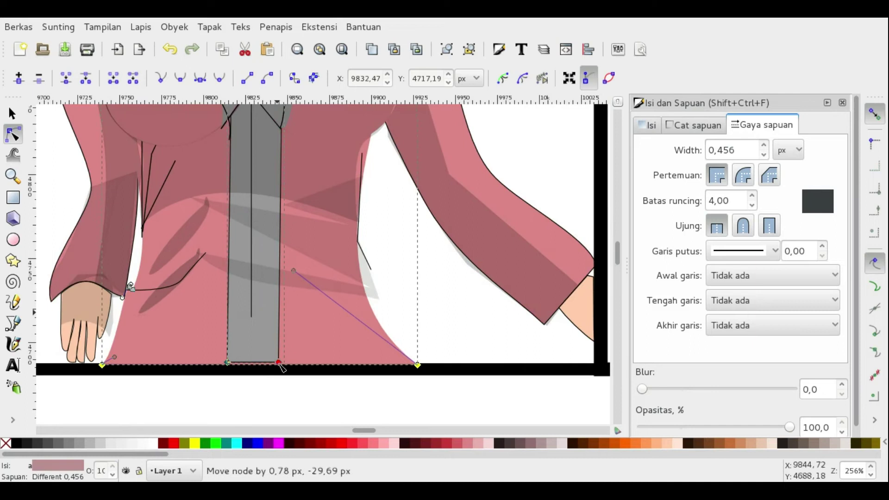
{"action": "scroll", "coordinate": [295, 313], "scroll_direction": "down", "scroll_amount": 3}
{"action": "left_click", "coordinate": [290, 381]}
{"action": "scroll", "coordinate": [294, 383], "scroll_direction": "up", "scroll_amount": 2}
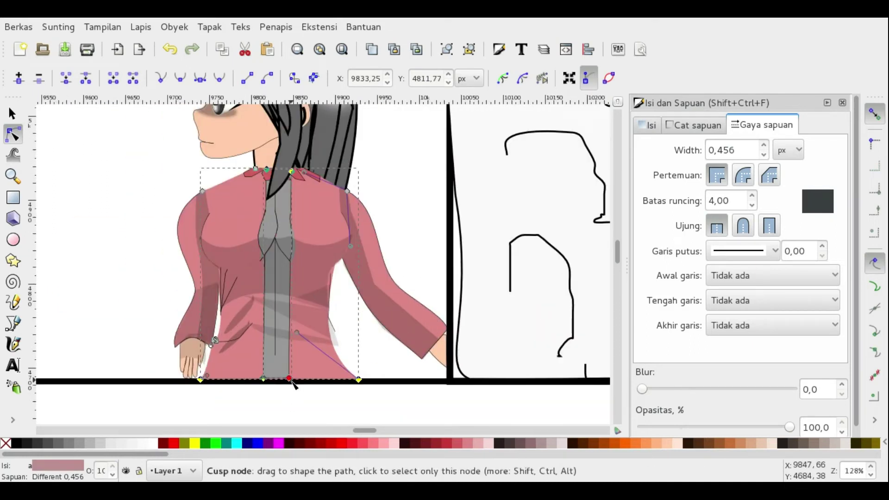
{"action": "scroll", "coordinate": [306, 390], "scroll_direction": "up", "scroll_amount": 2}
{"action": "scroll", "coordinate": [235, 370], "scroll_direction": "down", "scroll_amount": 5}
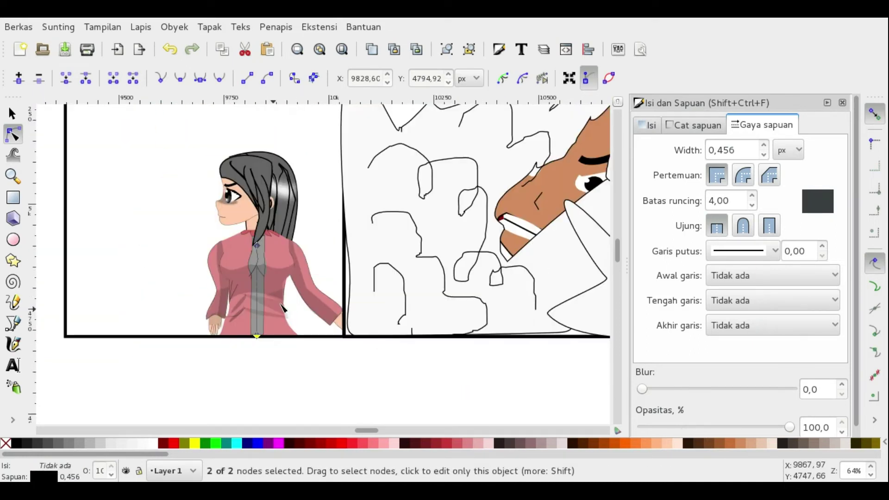
Step: Draw a dark brown rectangle behind the girl and stretch it further left
{"action": "left_click", "coordinate": [13, 197]}
{"action": "left_click_drag", "start_coordinate": [202, 104], "coordinate": [342, 337]}
{"action": "left_click", "coordinate": [13, 113]}
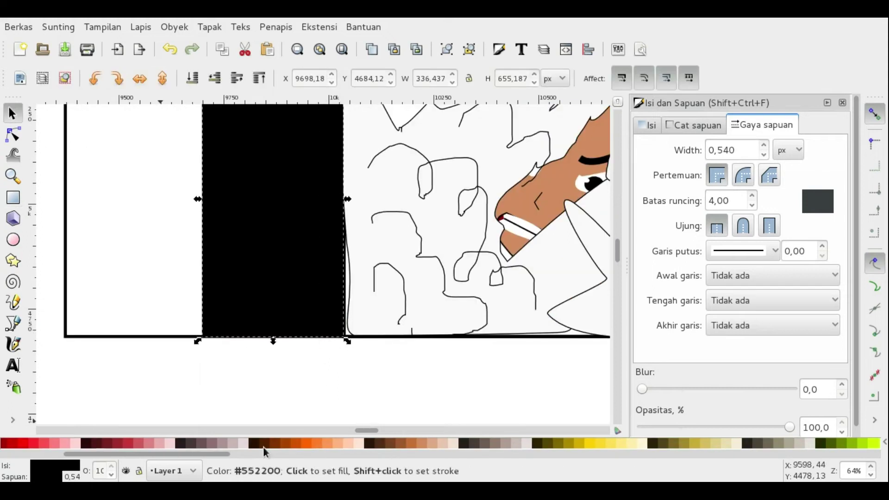
{"action": "left_click", "coordinate": [377, 443]}
{"action": "left_click", "coordinate": [237, 78]}
{"action": "scroll", "coordinate": [366, 409], "scroll_direction": "up", "scroll_amount": 5}
{"action": "left_click_drag", "start_coordinate": [198, 304], "coordinate": [185, 303]}
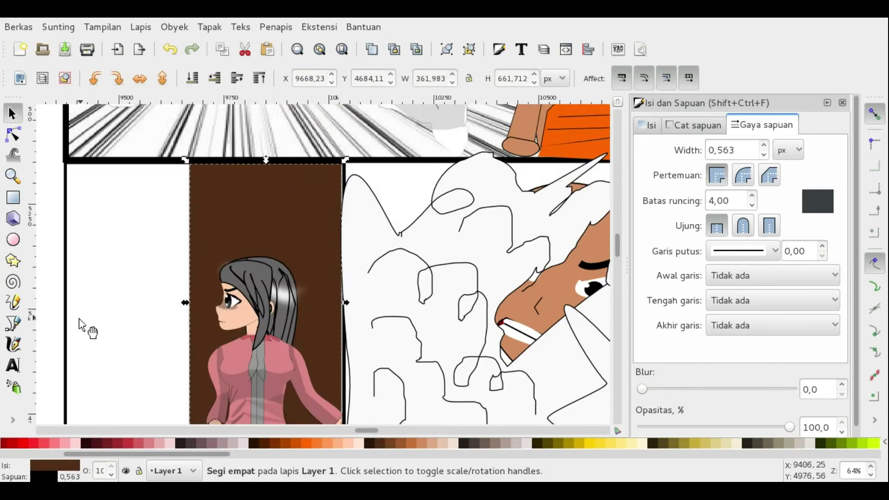
Step: Apply the Kulit kayu bark texture filter to the brown rectangle
{"action": "left_click", "coordinate": [277, 28]}
{"action": "mouse_move", "coordinate": [316, 133]}
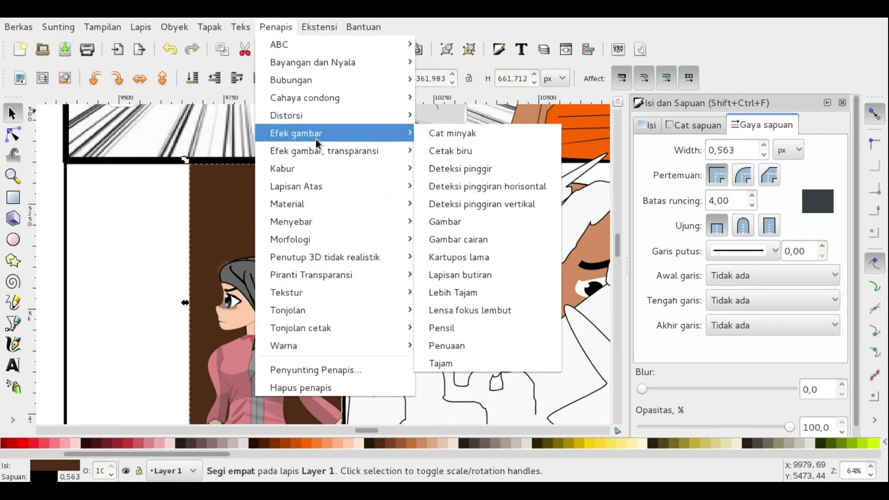
{"action": "left_click", "coordinate": [449, 318]}
{"action": "scroll", "coordinate": [69, 232], "scroll_direction": "right", "scroll_amount": 3}
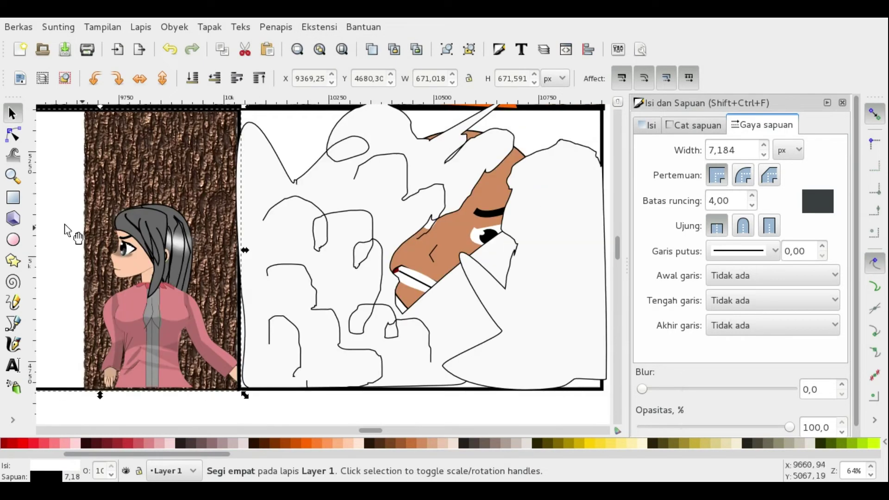
Step: Begin a Bezier smoke outline on the right panel with a curved segment
{"action": "key", "text": "b"}
{"action": "left_click", "coordinate": [236, 168]}
{"action": "left_click_drag", "start_coordinate": [278, 194], "coordinate": [293, 193]}
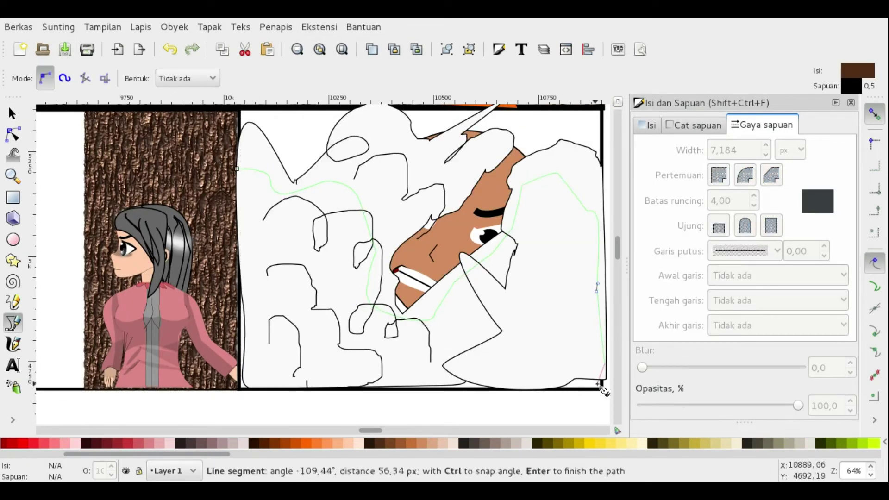
Step: Close the smoke outline, fill it black and lower its opacity to a faint grey
{"action": "left_click", "coordinate": [237, 169]}
{"action": "left_click", "coordinate": [16, 444]}
{"action": "left_click_drag", "start_coordinate": [797, 406], "coordinate": [681, 426]}
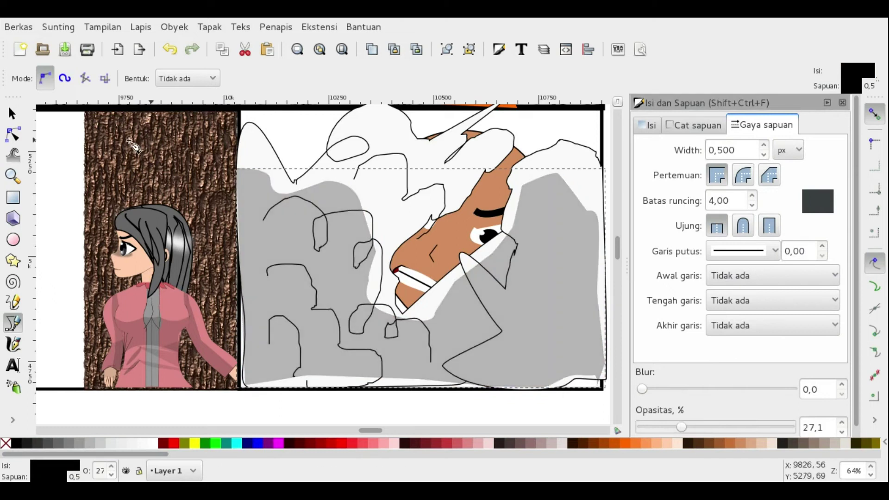
Step: Reshape the smoke shape's edge near the man's collar
{"action": "left_click", "coordinate": [13, 134]}
{"action": "left_click", "coordinate": [495, 266]}
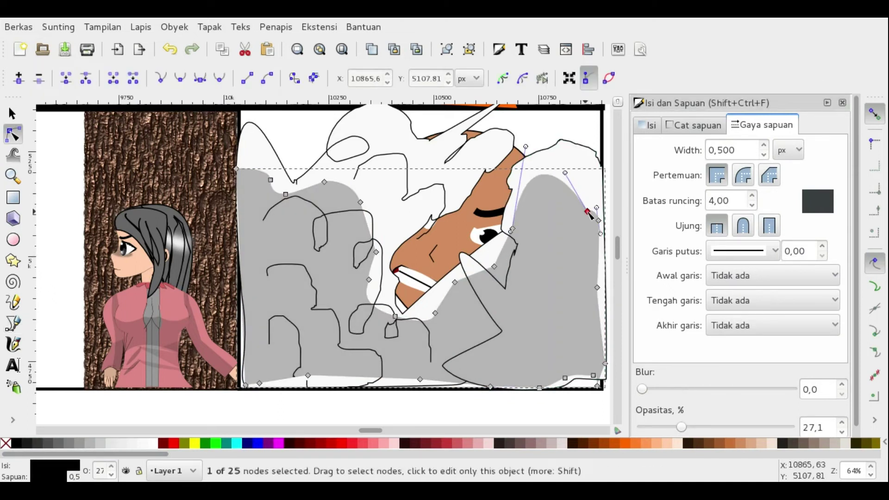
{"action": "left_click_drag", "start_coordinate": [479, 280], "coordinate": [524, 298]}
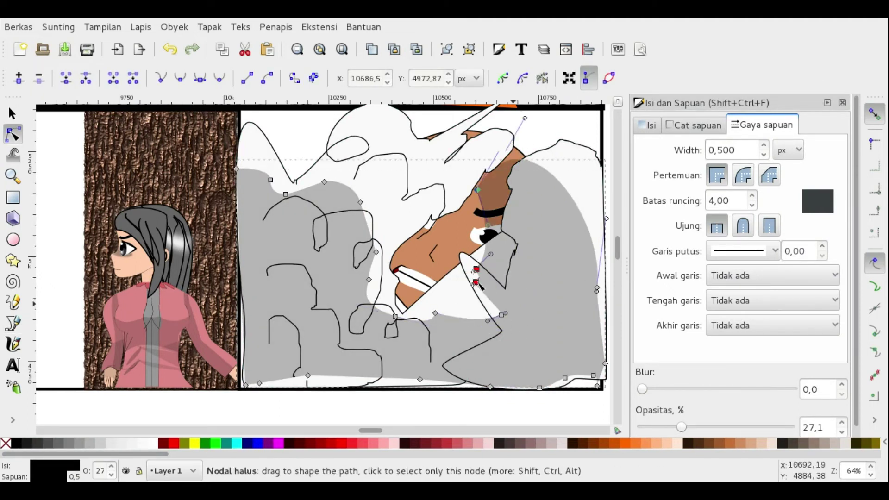
{"action": "scroll", "coordinate": [522, 309], "scroll_direction": "down", "scroll_amount": 5}
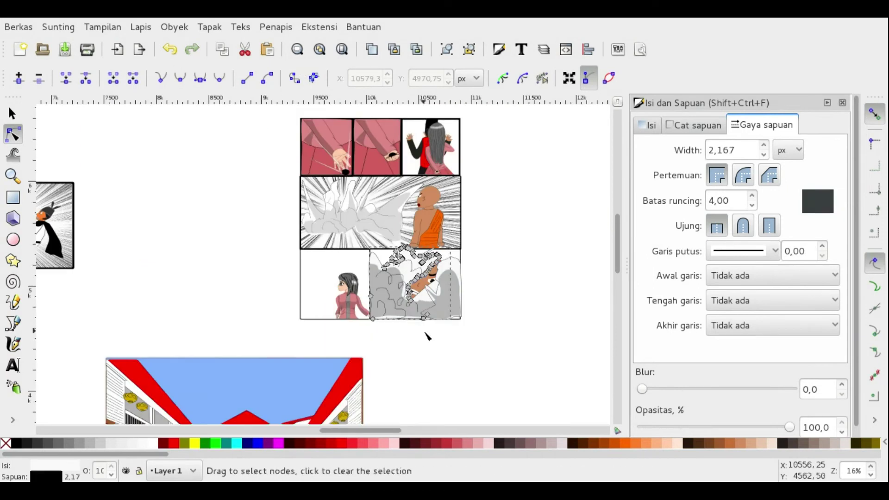
{"action": "scroll", "coordinate": [424, 338], "scroll_direction": "up", "scroll_amount": 5}
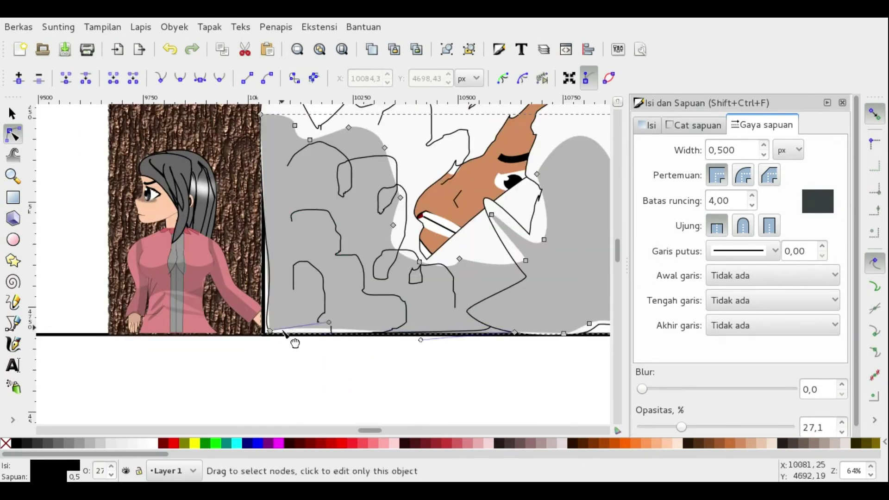
Step: Select the girl's backdrop rectangle and undo the trial opacity change and move
{"action": "key", "text": "minus"}
{"action": "key", "text": "s"}
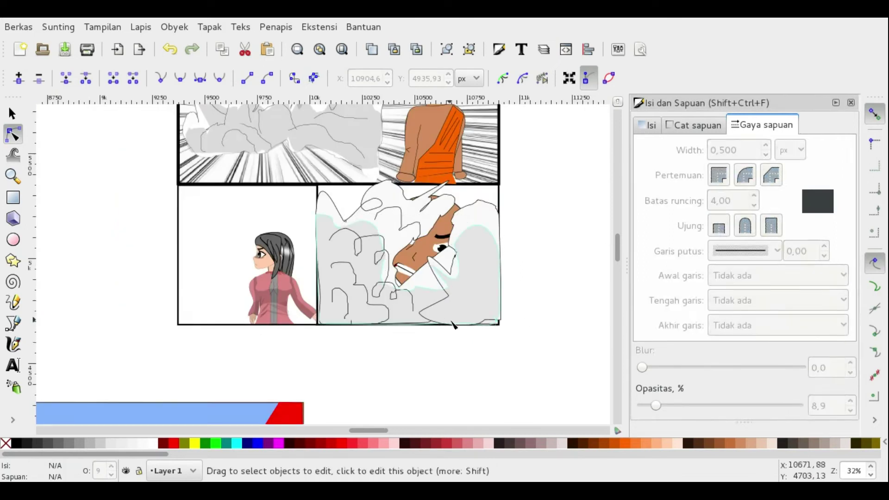
{"action": "left_click", "coordinate": [202, 158]}
{"action": "left_click", "coordinate": [177, 54]}
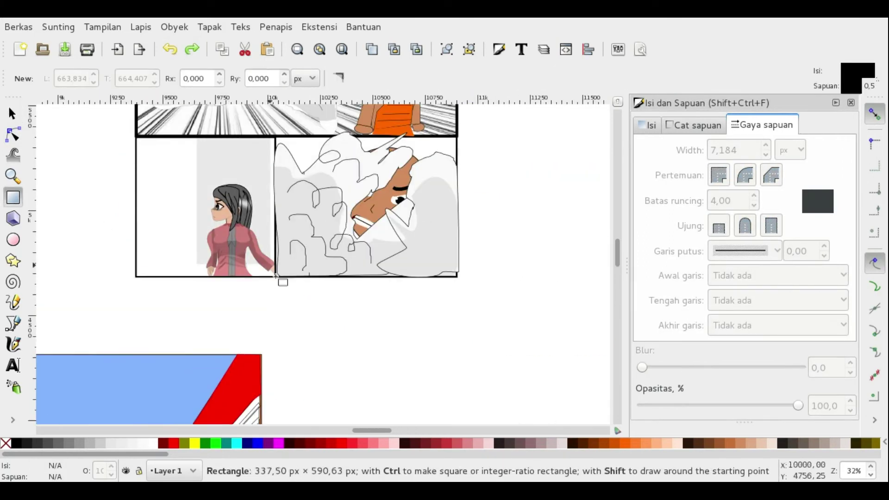
{"action": "left_click", "coordinate": [275, 27]}
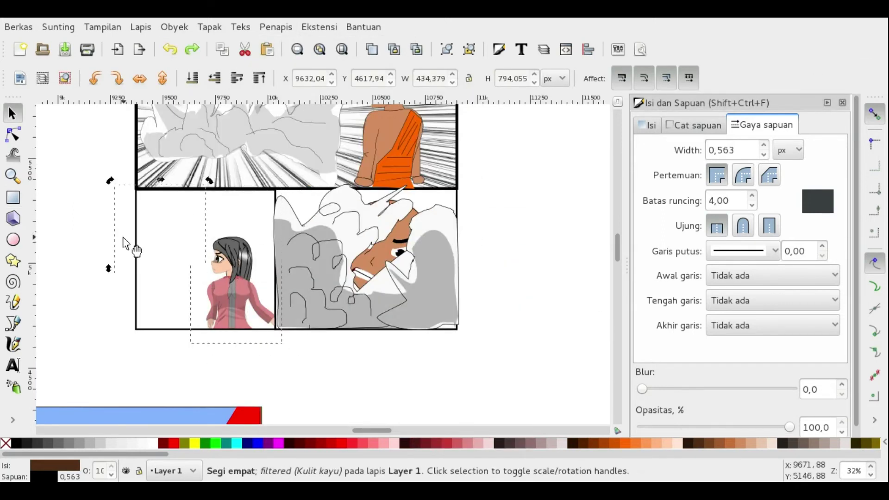
{"action": "left_click_drag", "start_coordinate": [123, 238], "coordinate": [124, 239]}
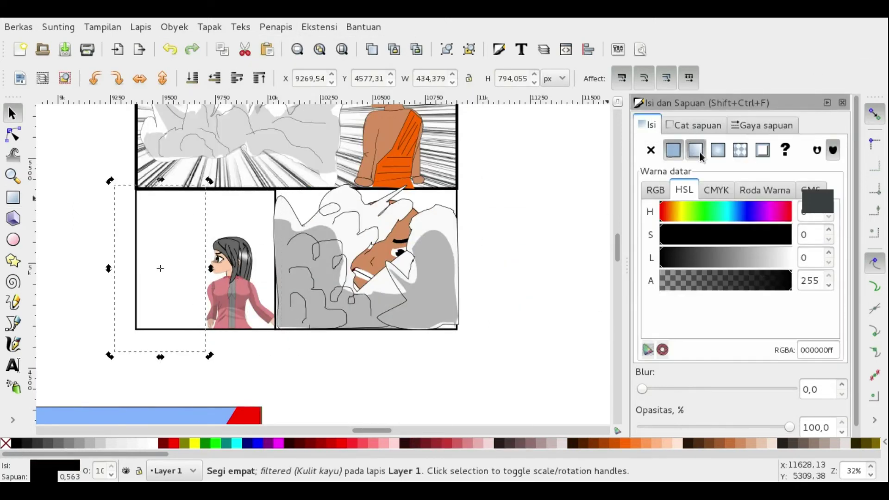
{"action": "left_click", "coordinate": [169, 49]}
Step: Inspect the grey smoke shapes' nodes near the man's face
{"action": "left_click", "coordinate": [435, 319]}
{"action": "double_click", "coordinate": [435, 318]}
{"action": "scroll", "coordinate": [458, 327], "scroll_direction": "up", "scroll_amount": 3}
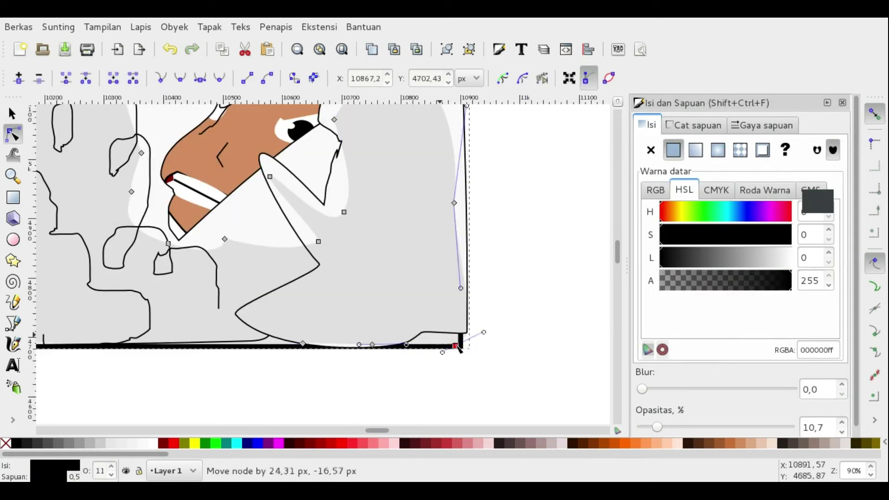
{"action": "left_click", "coordinate": [460, 241]}
{"action": "scroll", "coordinate": [460, 164], "scroll_direction": "up", "scroll_amount": 3}
{"action": "scroll", "coordinate": [488, 340], "scroll_direction": "down", "scroll_amount": 3}
Step: Try paper and Kulit kayu texture filters on the backdrop, then undo them
{"action": "left_click", "coordinate": [255, 287]}
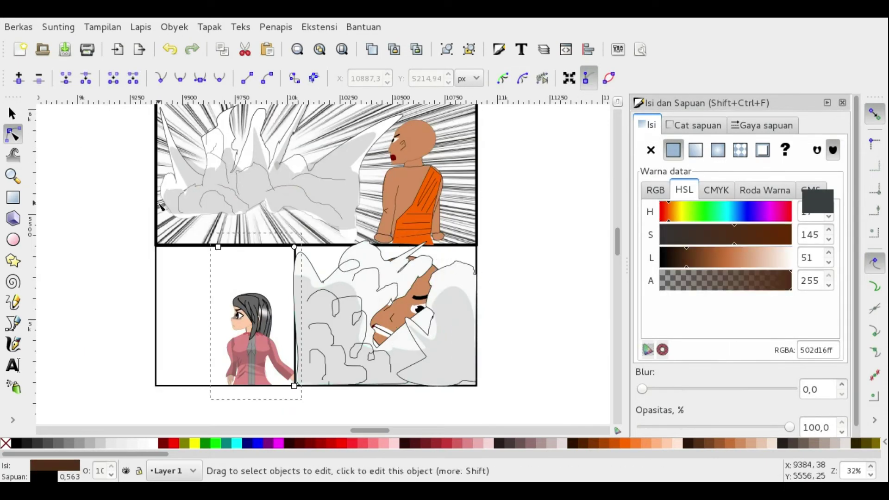
{"action": "left_click", "coordinate": [276, 27]}
{"action": "left_click", "coordinate": [482, 311]}
{"action": "left_click", "coordinate": [275, 26]}
{"action": "left_click", "coordinate": [448, 318]}
{"action": "left_click", "coordinate": [276, 27]}
{"action": "left_click", "coordinate": [448, 319]}
Step: Browse the texture filters again and settle on a plain white backdrop fill
{"action": "left_click", "coordinate": [170, 49]}
{"action": "left_click", "coordinate": [276, 27]}
{"action": "left_click", "coordinate": [301, 387]}
{"action": "left_click", "coordinate": [254, 27]}
{"action": "left_click", "coordinate": [170, 49]}
{"action": "left_click", "coordinate": [276, 27]}
{"action": "left_click", "coordinate": [170, 49]}
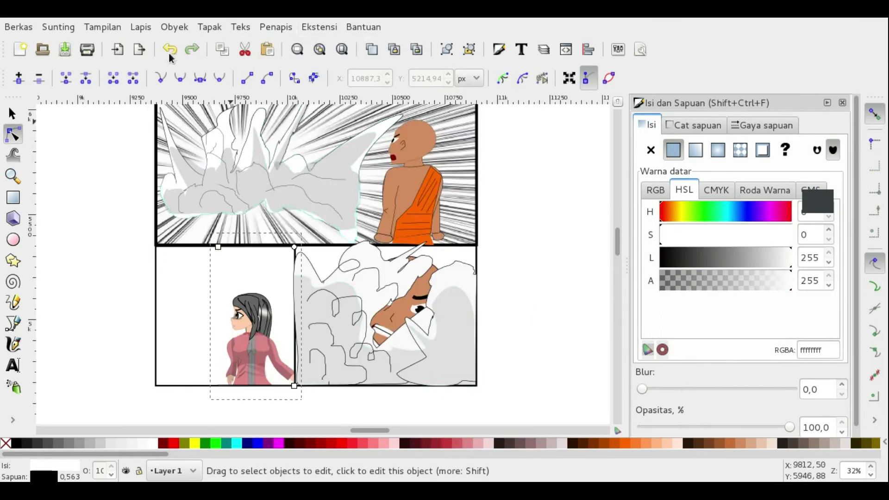
{"action": "left_click", "coordinate": [276, 27]}
Step: Dismiss the accidental new document and pick the Bezier tool for the girl's panel
{"action": "key", "text": "ctrl+n"}
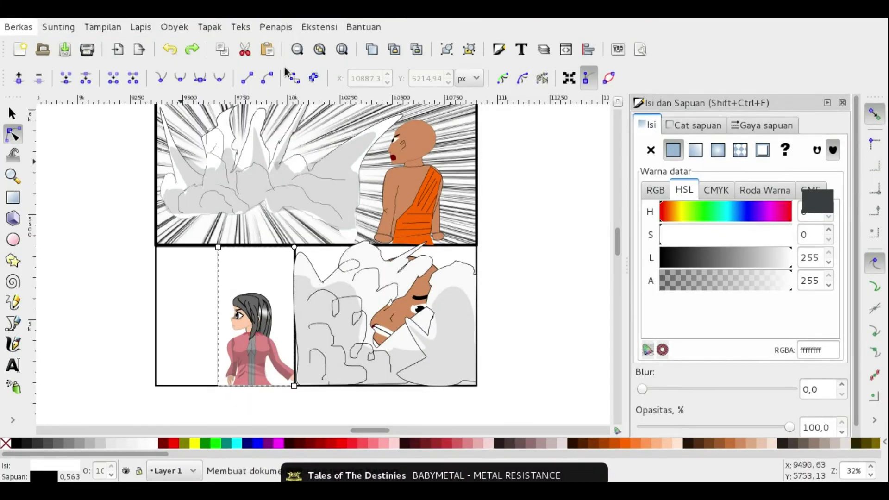
{"action": "left_click", "coordinate": [337, 44]}
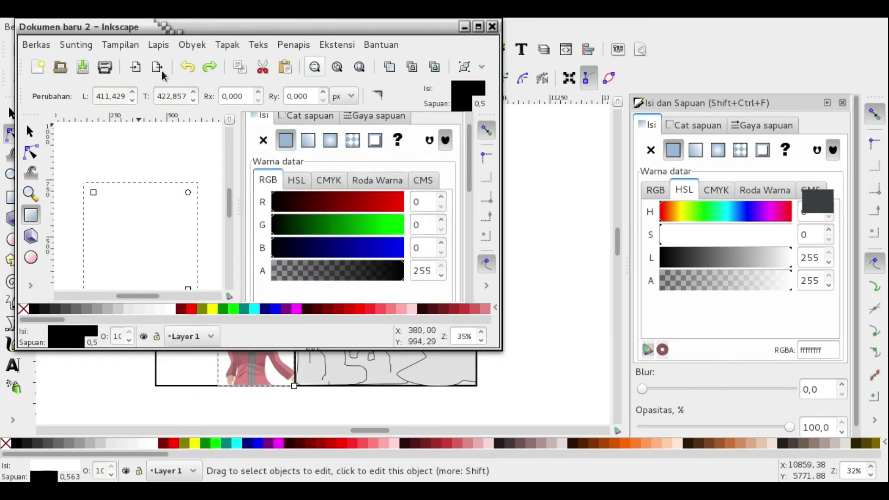
{"action": "left_click", "coordinate": [13, 323]}
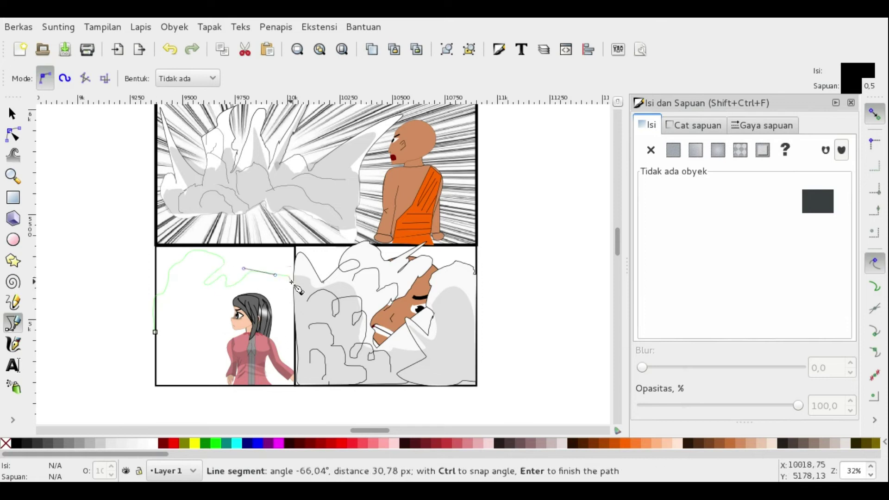
Step: Close the new grey shape across the lower part of the girl's panel
{"action": "left_click", "coordinate": [154, 332]}
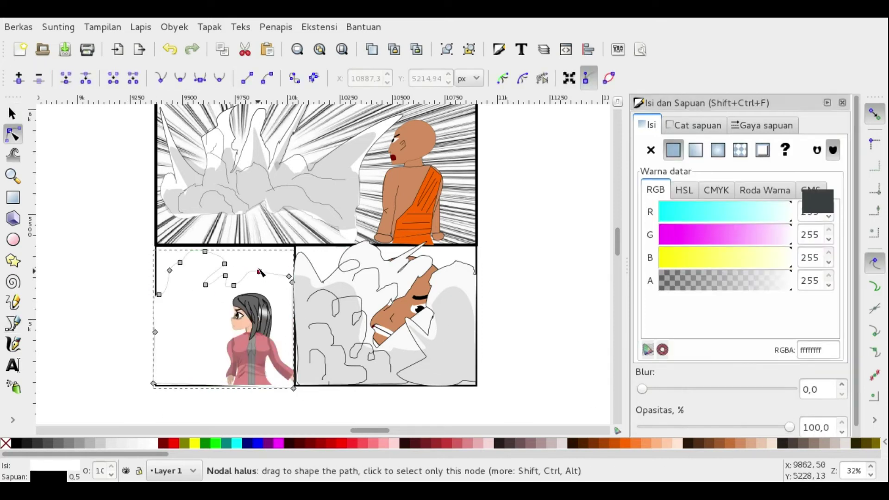
{"action": "left_click", "coordinate": [156, 250]}
{"action": "key", "text": "F1"}
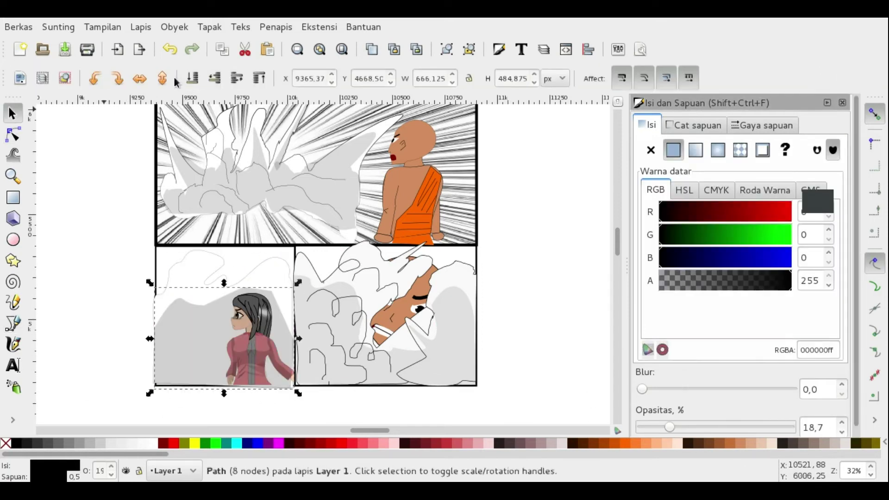
{"action": "scroll", "coordinate": [607, 197], "scroll_direction": "down", "scroll_amount": 2}
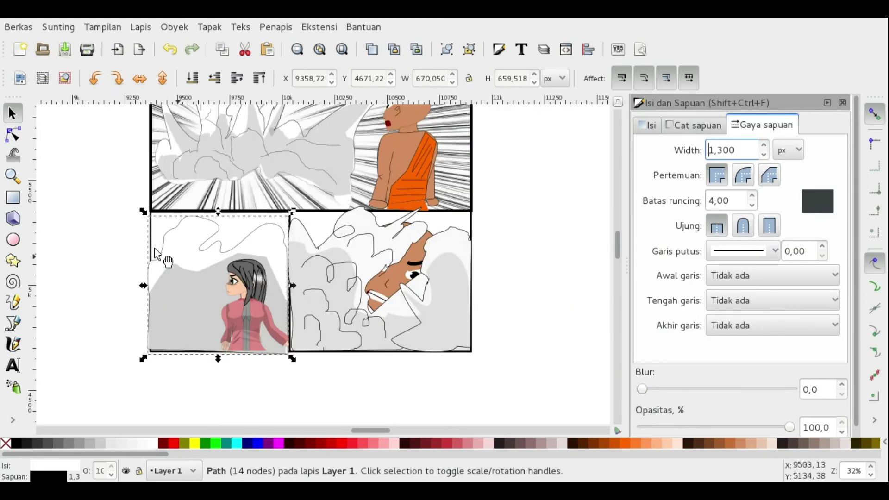
{"action": "key", "text": "F2"}
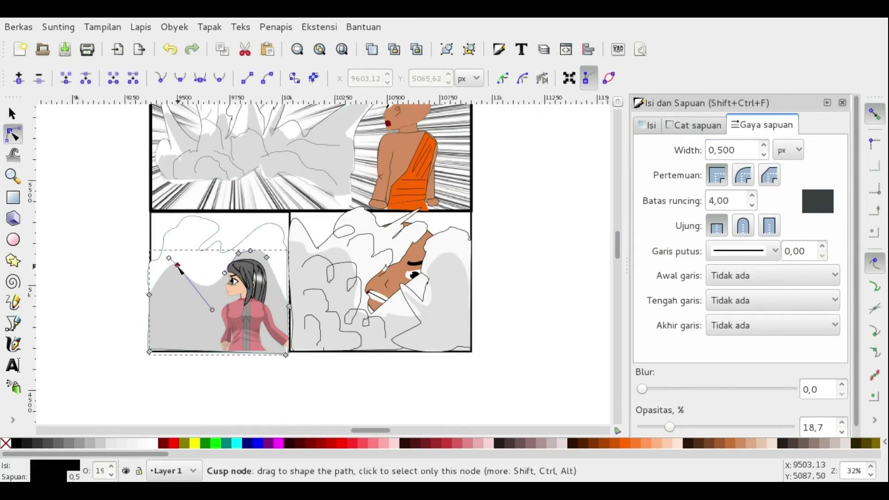
Step: Make the grey shape mostly transparent, opacity about 9, and select the panel outline
{"action": "left_click_drag", "start_coordinate": [656, 431], "coordinate": [654, 426]}
{"action": "scroll", "coordinate": [187, 217], "scroll_direction": "down", "scroll_amount": 1}
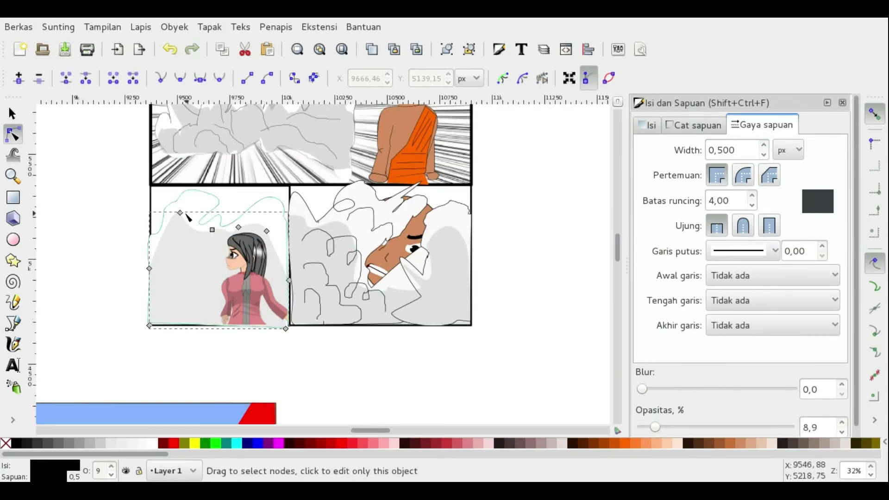
{"action": "left_click", "coordinate": [133, 236]}
{"action": "scroll", "coordinate": [273, 287], "scroll_direction": "up", "scroll_amount": 1}
{"action": "left_click", "coordinate": [272, 277]}
{"action": "scroll", "coordinate": [273, 287], "scroll_direction": "up", "scroll_amount": 1}
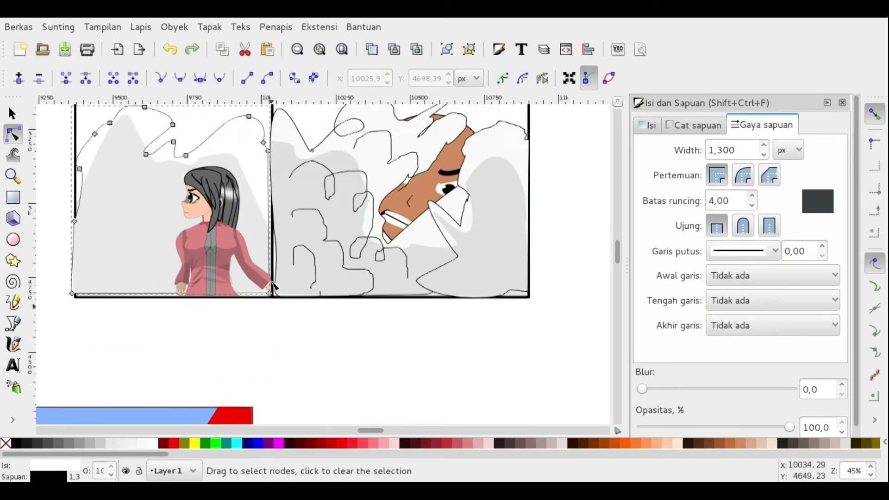
{"action": "scroll", "coordinate": [273, 287], "scroll_direction": "up", "scroll_amount": 1}
Step: Close a green shape along the panel top and give it a foliage texture
{"action": "key", "text": "F4"}
{"action": "key", "text": "Escape"}
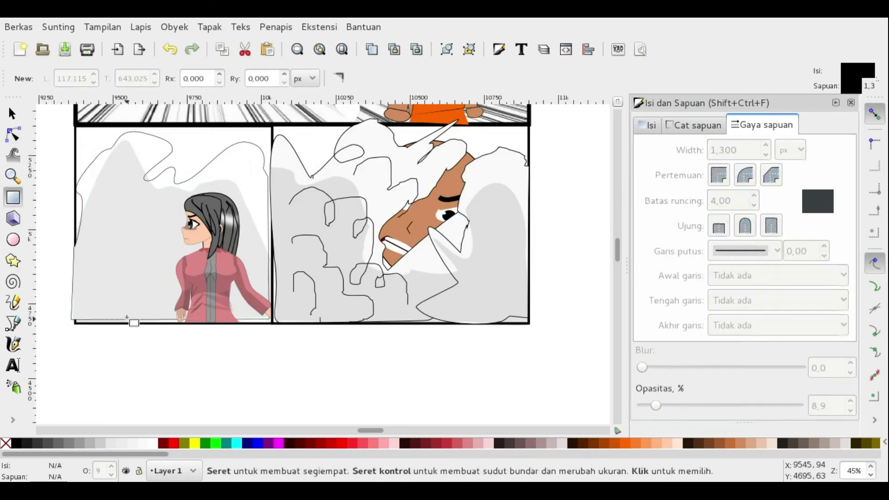
{"action": "left_click", "coordinate": [77, 135]}
{"action": "left_click", "coordinate": [276, 27]}
{"action": "key", "text": "F1"}
Step: Adjust the opacity of the pale shape in the lower-left panel
{"action": "scroll", "coordinate": [176, 175], "scroll_direction": "down", "scroll_amount": 3}
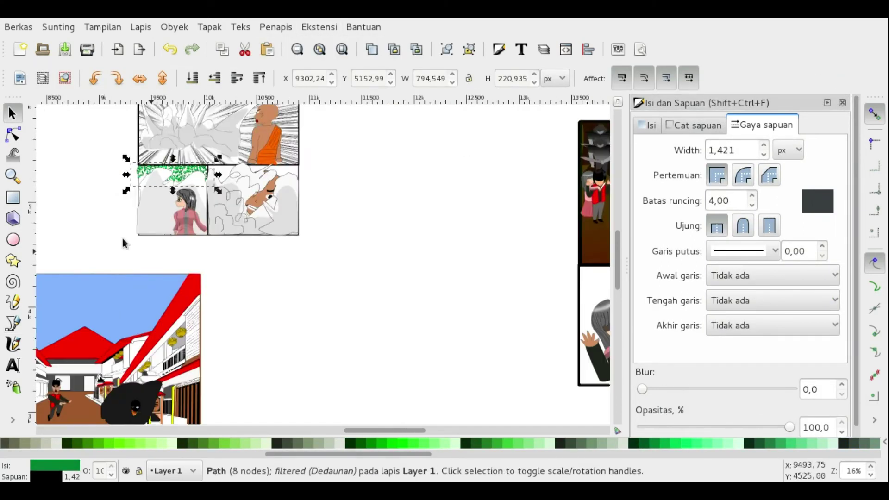
{"action": "scroll", "coordinate": [175, 175], "scroll_direction": "up", "scroll_amount": 2}
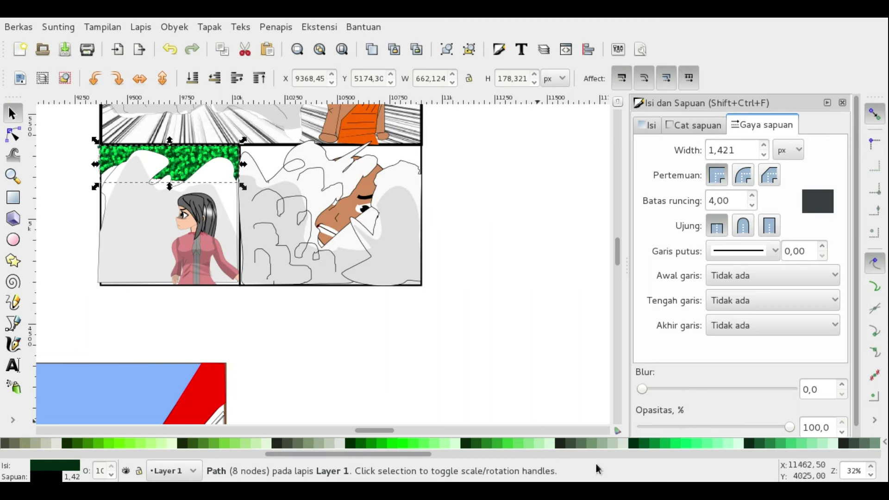
{"action": "scroll", "coordinate": [349, 248], "scroll_direction": "up", "scroll_amount": 2}
{"action": "left_click", "coordinate": [122, 280]}
{"action": "left_click", "coordinate": [153, 241]}
{"action": "scroll", "coordinate": [477, 230], "scroll_direction": "left", "scroll_amount": 5}
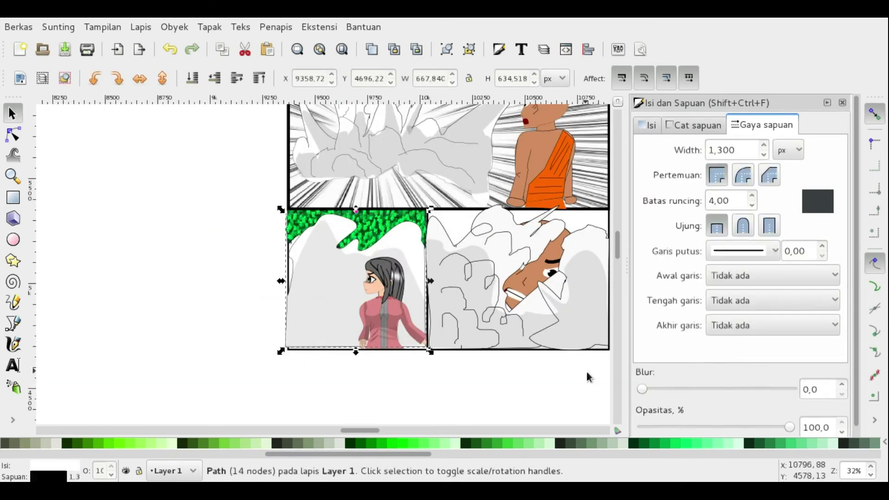
{"action": "left_click", "coordinate": [715, 427]}
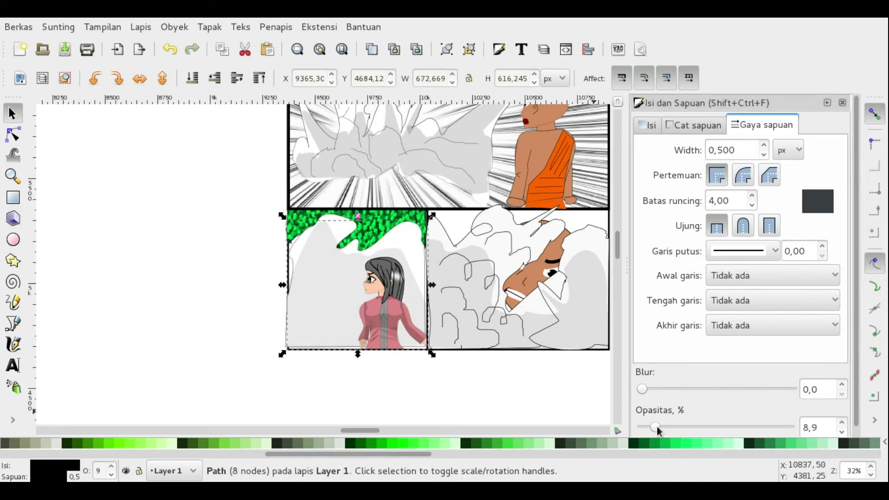
{"action": "left_click", "coordinate": [508, 397]}
Step: Select the foliage shape and panel border, then node-edit another panel shape
{"action": "left_click", "coordinate": [292, 241]}
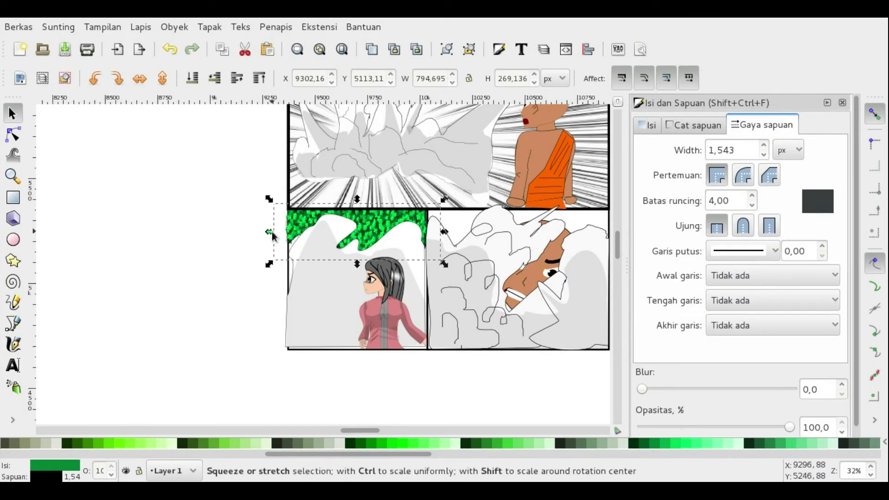
{"action": "scroll", "coordinate": [289, 278], "scroll_direction": "up", "scroll_amount": 3, "text": "ctrl"}
{"action": "left_click", "coordinate": [284, 365]}
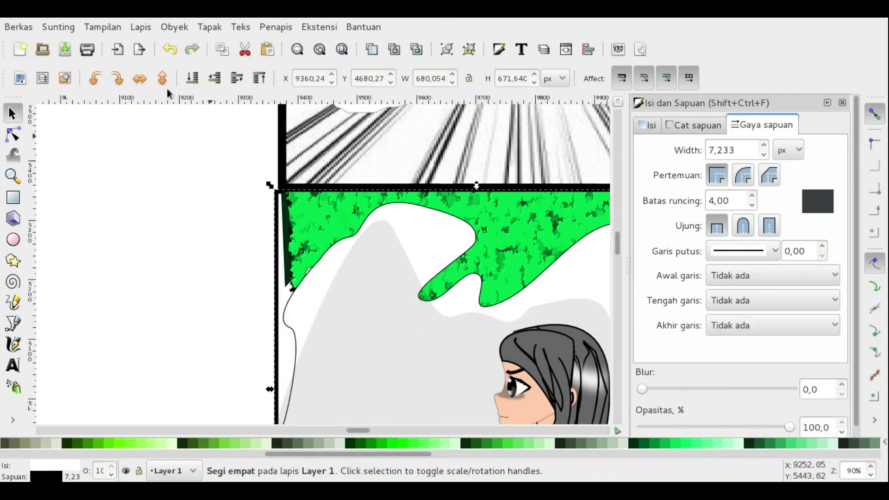
{"action": "scroll", "coordinate": [279, 194], "scroll_direction": "down", "scroll_amount": 3, "text": "ctrl"}
{"action": "left_click", "coordinate": [271, 246]}
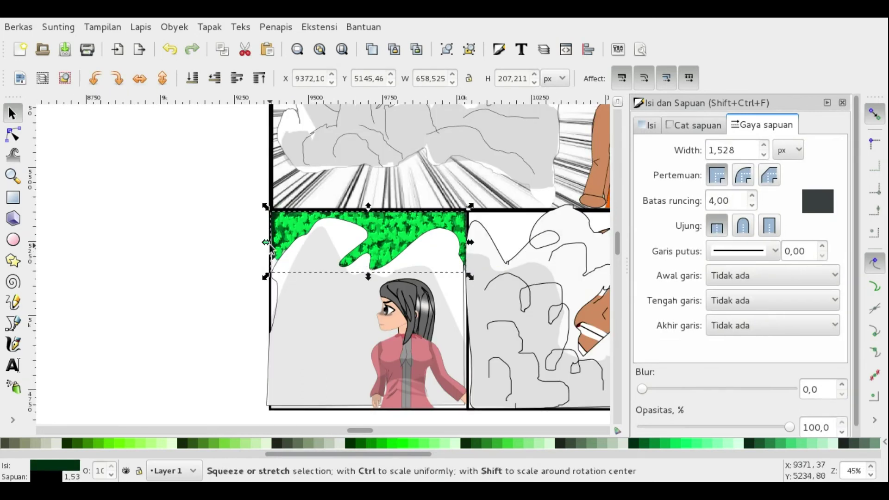
{"action": "key", "text": "n"}
{"action": "scroll", "coordinate": [232, 268], "scroll_direction": "down", "scroll_amount": 2, "text": "ctrl"}
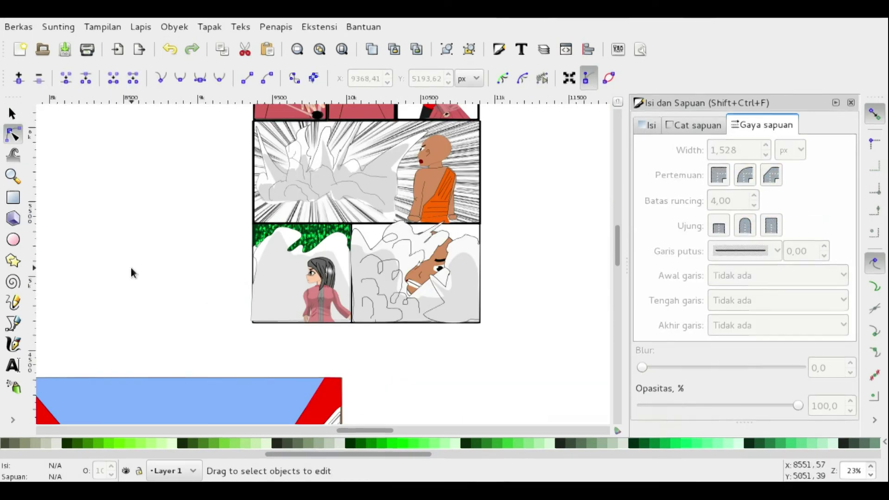
Step: Draw a rectangle left of the panels and try stone-wall and speckled textures, undoing both
{"action": "key", "text": "r"}
{"action": "left_click_drag", "start_coordinate": [109, 190], "coordinate": [178, 290]}
{"action": "left_click", "coordinate": [275, 27]}
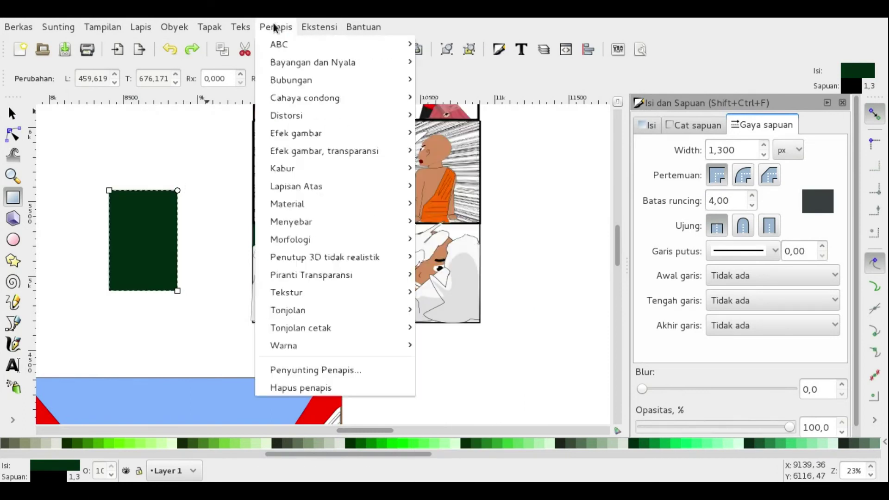
{"action": "left_click", "coordinate": [476, 206]}
{"action": "key", "text": "ctrl+z"}
{"action": "left_click", "coordinate": [240, 27]}
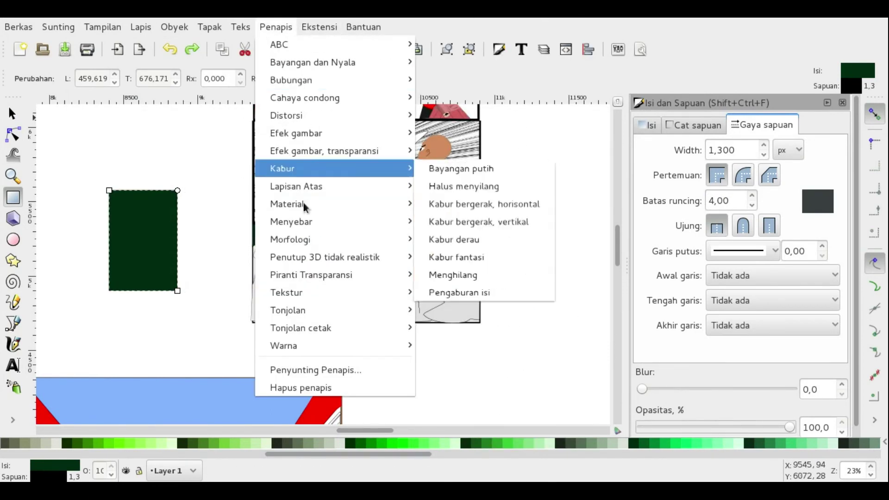
{"action": "left_click", "coordinate": [476, 254]}
{"action": "key", "text": "ctrl+z"}
Step: Apply a wood texture, enlarge the rectangle and move it into the girl's panel
{"action": "left_click", "coordinate": [275, 27]}
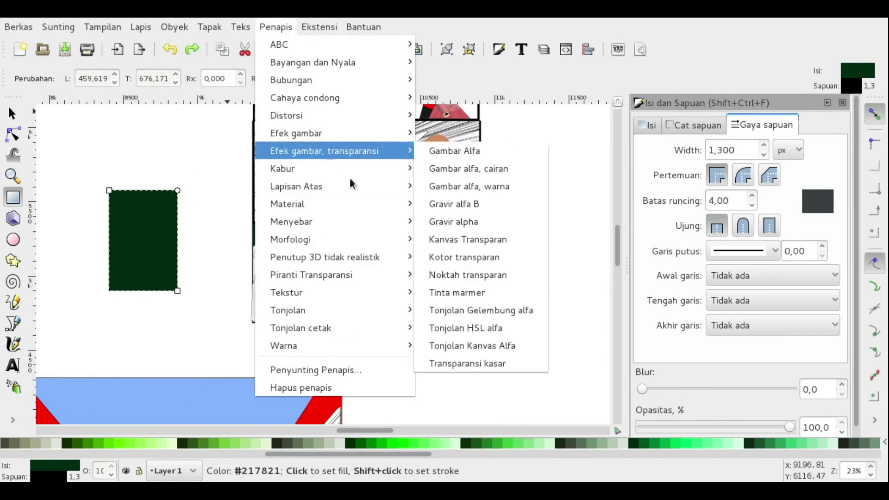
{"action": "left_click", "coordinate": [463, 238]}
{"action": "left_click_drag", "start_coordinate": [177, 291], "coordinate": [216, 346]}
{"action": "key", "text": "s"}
{"action": "mouse_move", "coordinate": [164, 234]}
{"action": "left_mouse_down"}
{"action": "mouse_move", "coordinate": [318, 282]}
{"action": "mouse_move", "coordinate": [314, 239]}
{"action": "left_mouse_up"}
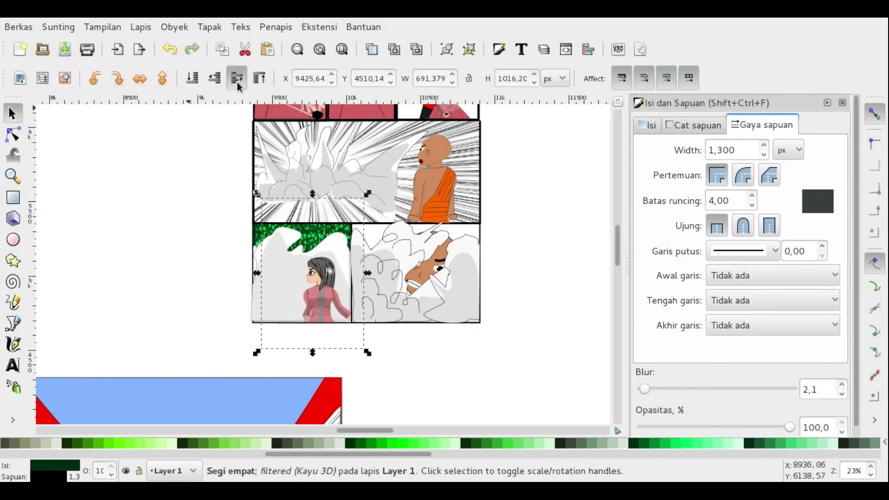
Step: Undo a stray change to the rock shape and fill the rectangle dark brown
{"action": "left_click", "coordinate": [271, 276]}
{"action": "key", "text": "plus"}
{"action": "key", "text": "plus"}
{"action": "left_click", "coordinate": [169, 48]}
{"action": "left_click", "coordinate": [327, 213], "text": "ctrl"}
{"action": "scroll", "coordinate": [347, 443], "scroll_direction": "up", "scroll_amount": 5}
{"action": "left_click", "coordinate": [183, 443]}
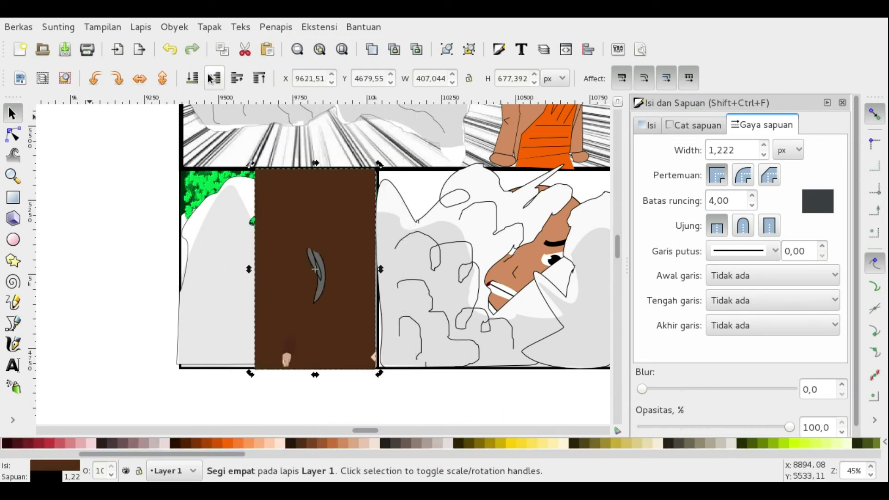
{"action": "left_click", "coordinate": [209, 79]}
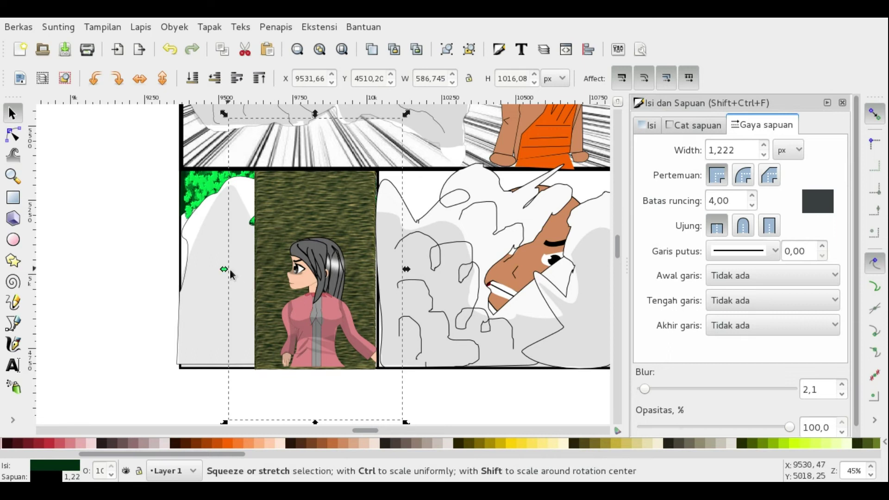
{"action": "left_click_drag", "start_coordinate": [225, 269], "coordinate": [242, 270]}
{"action": "scroll", "coordinate": [254, 342], "scroll_direction": "up", "scroll_amount": 2}
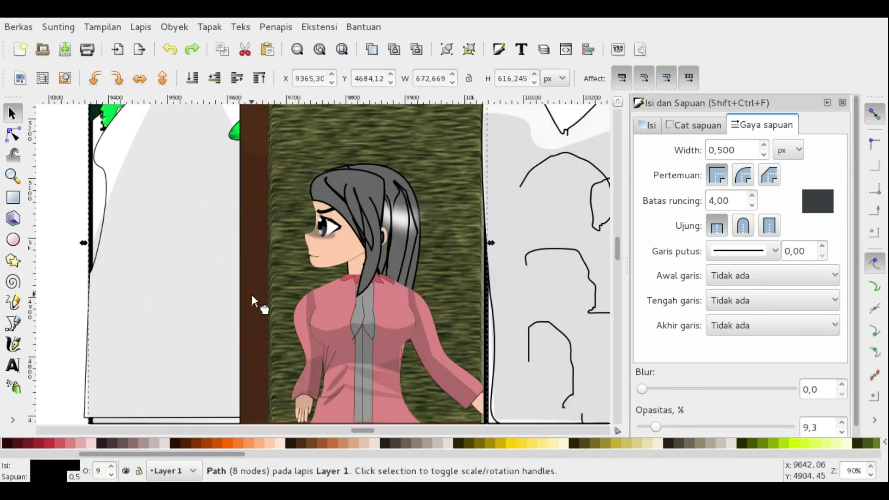
{"action": "left_click", "coordinate": [254, 301], "text": "alt"}
{"action": "scroll", "coordinate": [265, 346], "scroll_direction": "down", "scroll_amount": 2}
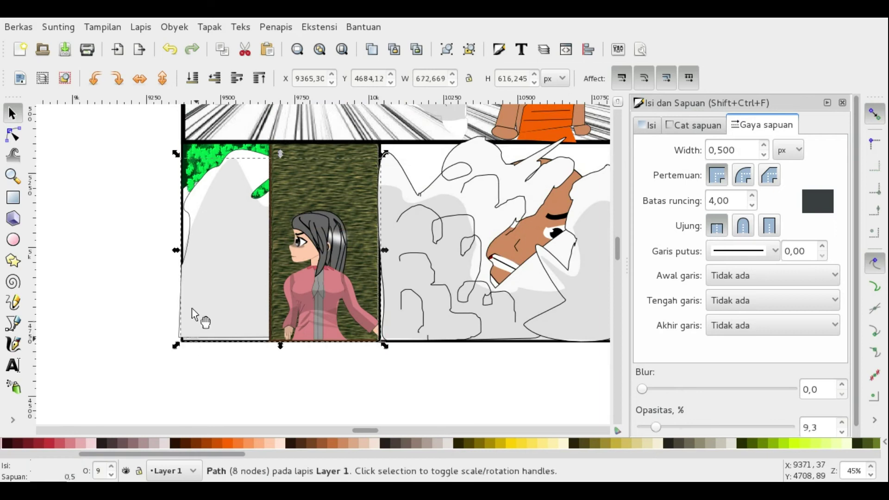
Step: Inspect the nodes of the pale left-panel shape, then deselect
{"action": "key", "text": "n"}
{"action": "left_click", "coordinate": [188, 263]}
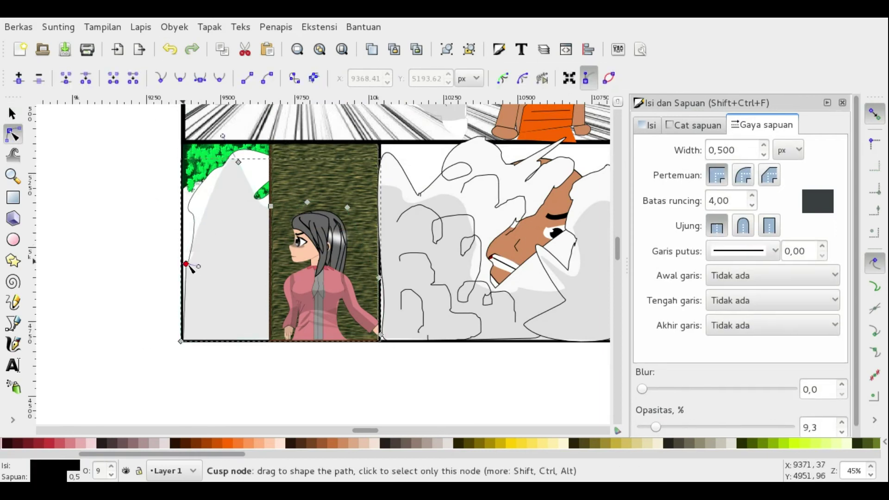
{"action": "scroll", "coordinate": [134, 214], "scroll_direction": "down", "scroll_amount": 1}
{"action": "key", "text": "Escape"}
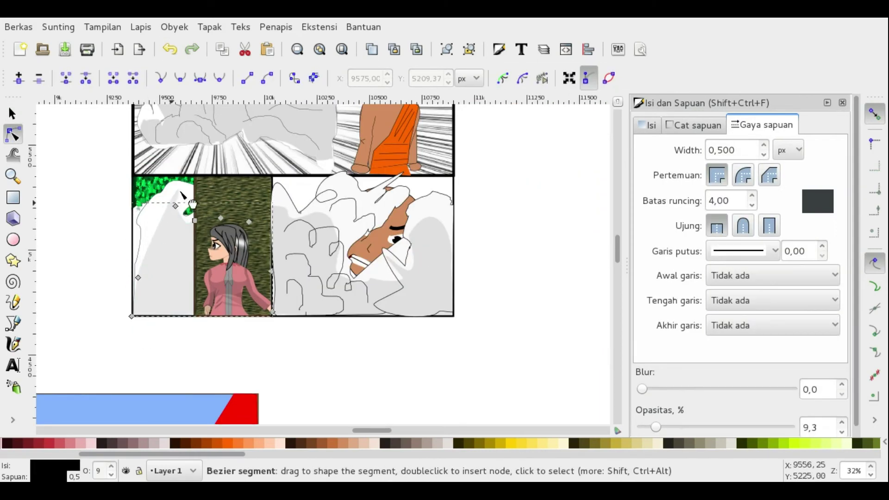
{"action": "key", "text": "Escape"}
{"action": "scroll", "coordinate": [96, 276], "scroll_direction": "right", "scroll_amount": 1}
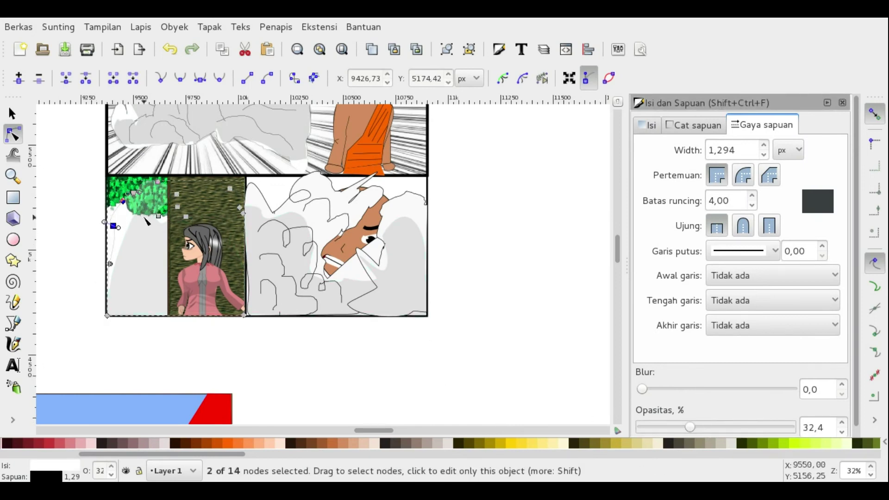
{"action": "scroll", "coordinate": [145, 221], "scroll_direction": "up", "scroll_amount": 2}
Step: Squeeze both wood rectangles into a narrow trunk placed behind the foliage
{"action": "key", "text": "s"}
{"action": "left_click", "coordinate": [287, 174]}
{"action": "left_click", "coordinate": [218, 135], "text": "shift"}
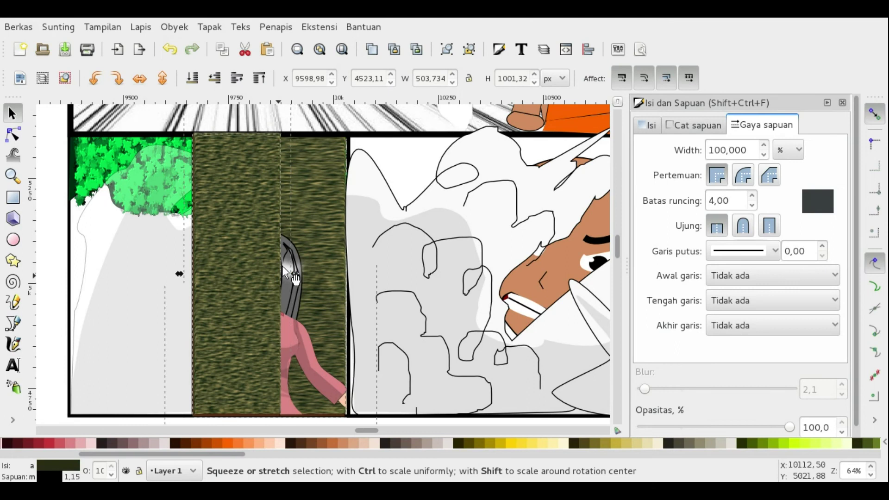
{"action": "left_click_drag", "start_coordinate": [292, 277], "coordinate": [113, 277]}
{"action": "left_click", "coordinate": [221, 84]}
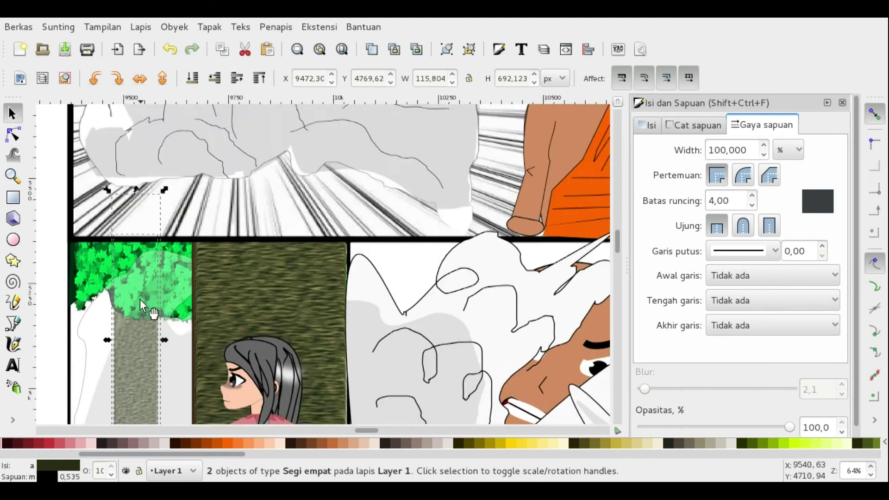
Step: Convert the pale panel shape into an editable path
{"action": "key", "text": "n"}
{"action": "left_click", "coordinate": [175, 286]}
{"action": "key", "text": "shift+ctrl+c"}
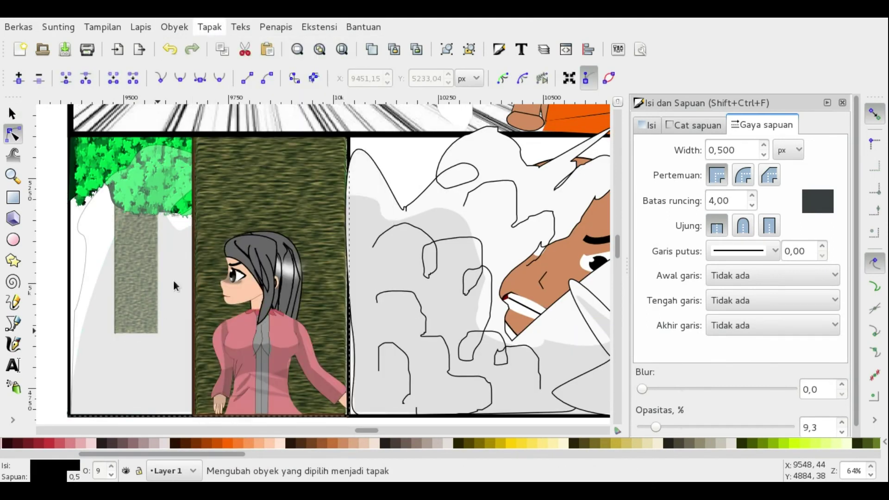
Step: Undo the last trunk edit and redraw the trunk outline with the Bezier pen
{"action": "left_click", "coordinate": [171, 51]}
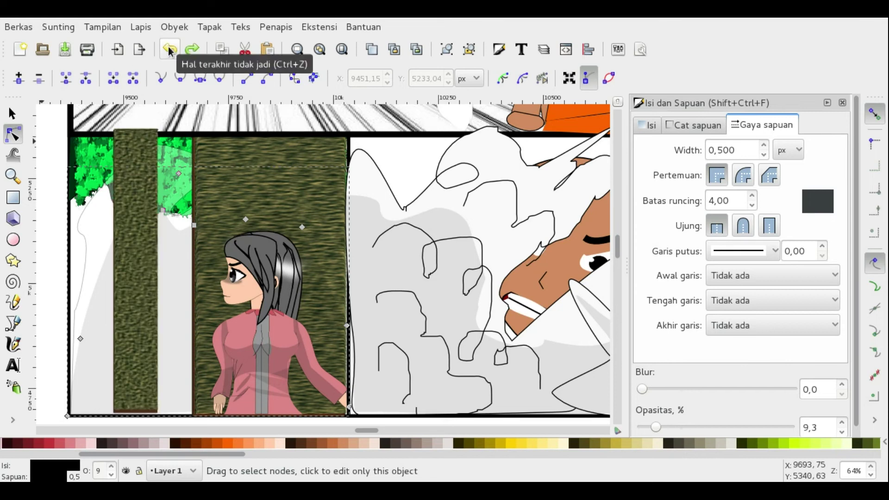
{"action": "key", "text": "b"}
{"action": "left_click", "coordinate": [83, 331]}
{"action": "left_click", "coordinate": [114, 288]}
{"action": "left_click", "coordinate": [107, 185]}
{"action": "key", "text": "Return"}
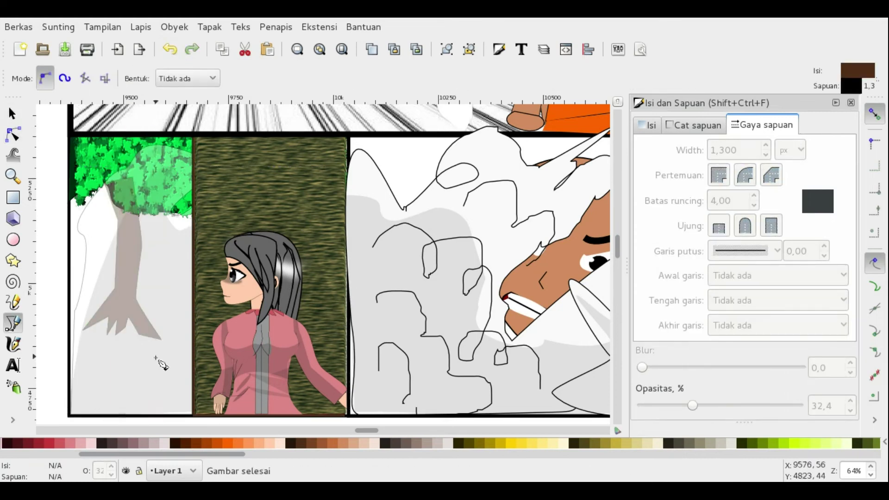
Step: Duplicate the brown trunk and move the copy to the left
{"action": "key", "text": "s"}
{"action": "left_click", "coordinate": [131, 262]}
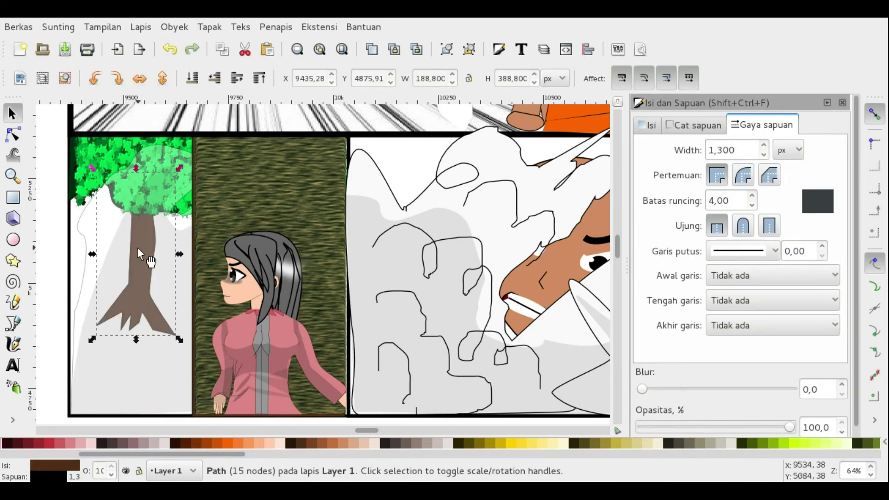
{"action": "key", "text": "ctrl+d"}
{"action": "left_click_drag", "start_coordinate": [139, 254], "coordinate": [104, 246]}
{"action": "left_click", "coordinate": [158, 242]}
{"action": "left_click", "coordinate": [158, 262]}
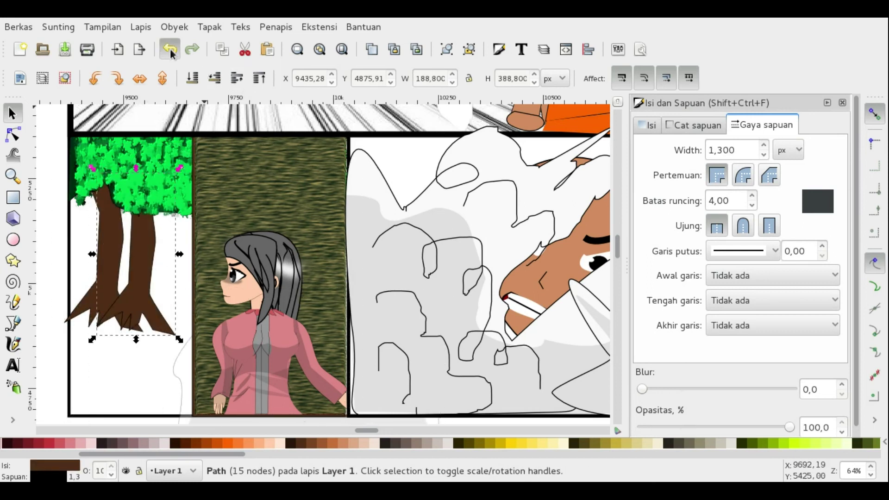
Step: Draw another outline path beside the trunks with the Bezier pen
{"action": "key", "text": "b"}
{"action": "left_click", "coordinate": [171, 339]}
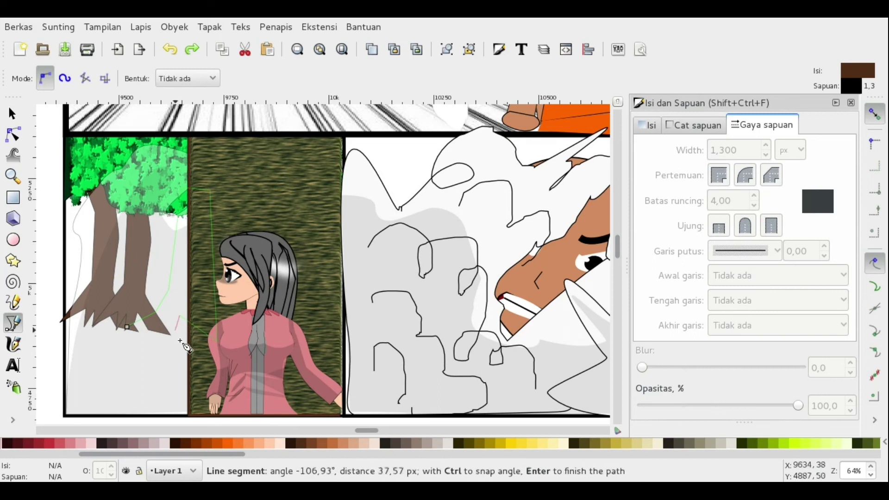
{"action": "key", "text": "Return"}
{"action": "key", "text": "s"}
{"action": "scroll", "coordinate": [202, 276], "scroll_direction": "down", "scroll_amount": 4}
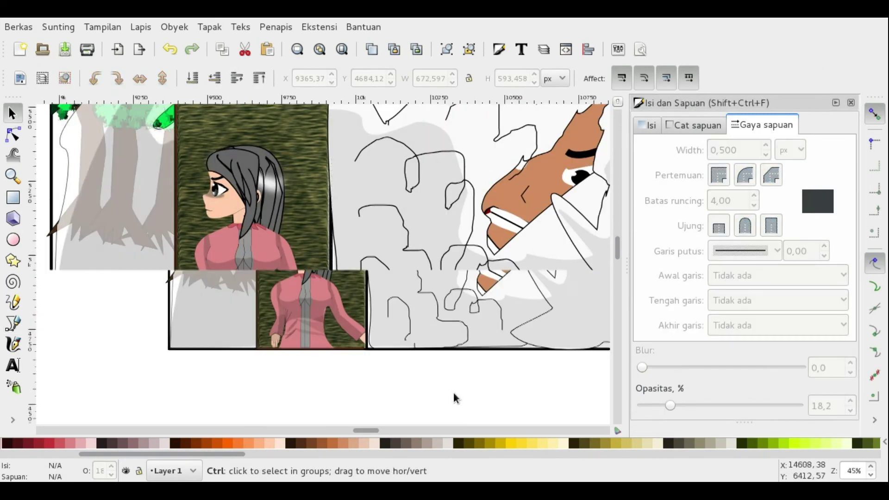
Step: Inspect the smoke outline path's nodes with the Node tool, then deselect
{"action": "left_click", "coordinate": [235, 77]}
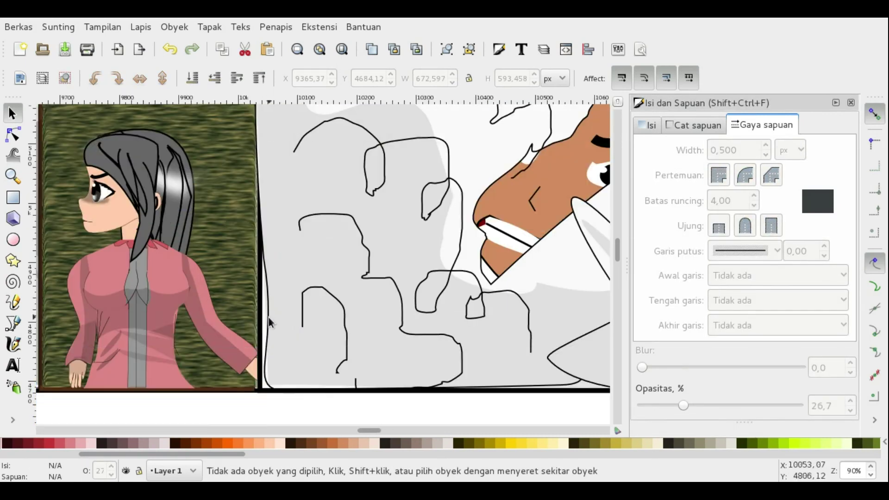
{"action": "key", "text": "n"}
{"action": "left_click", "coordinate": [268, 291]}
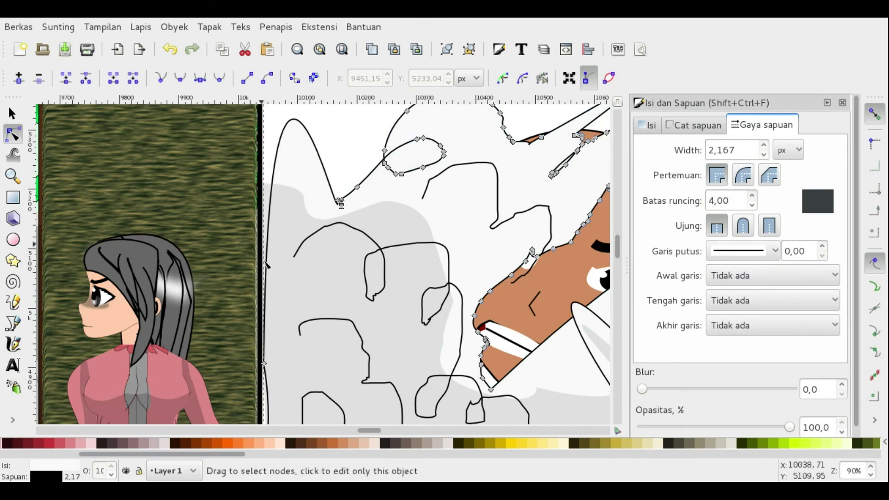
{"action": "scroll", "coordinate": [267, 265], "scroll_direction": "down", "scroll_amount": 1}
{"action": "key", "text": "Escape"}
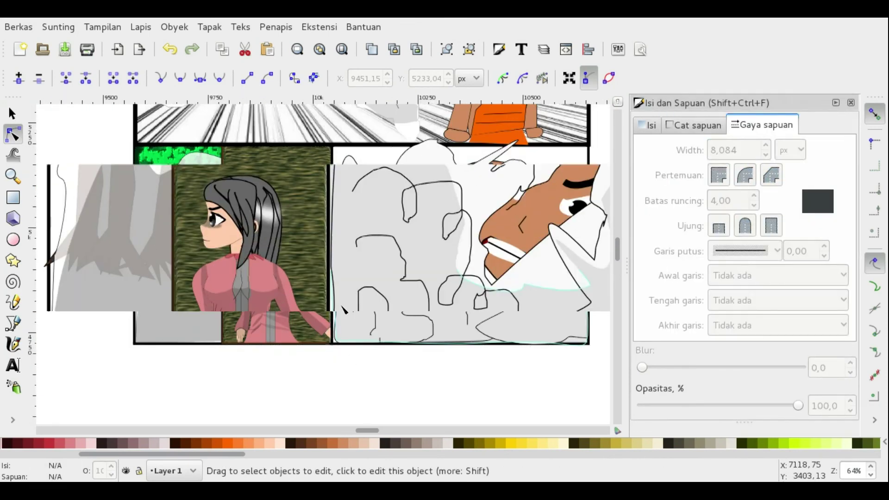
Step: Select the smoke panel's frame and set its stroke width to 9.419 px
{"action": "left_click", "coordinate": [153, 318]}
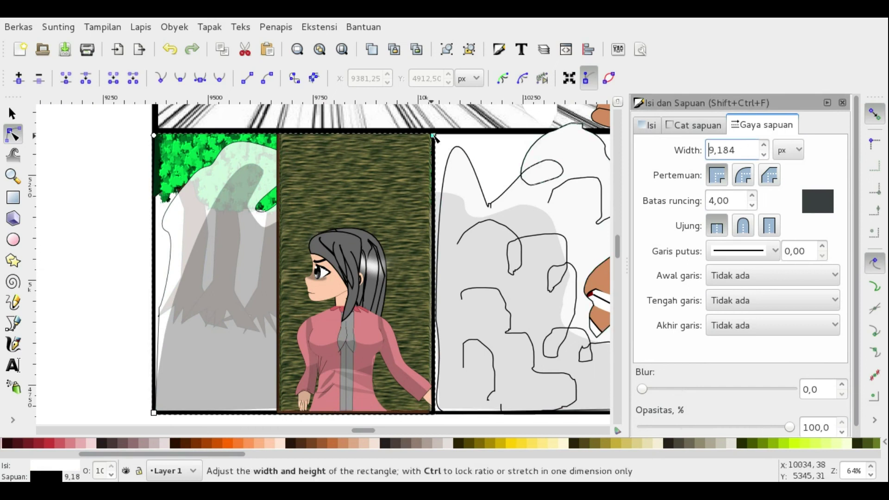
{"action": "left_click", "coordinate": [450, 134]}
{"action": "left_click", "coordinate": [764, 145]}
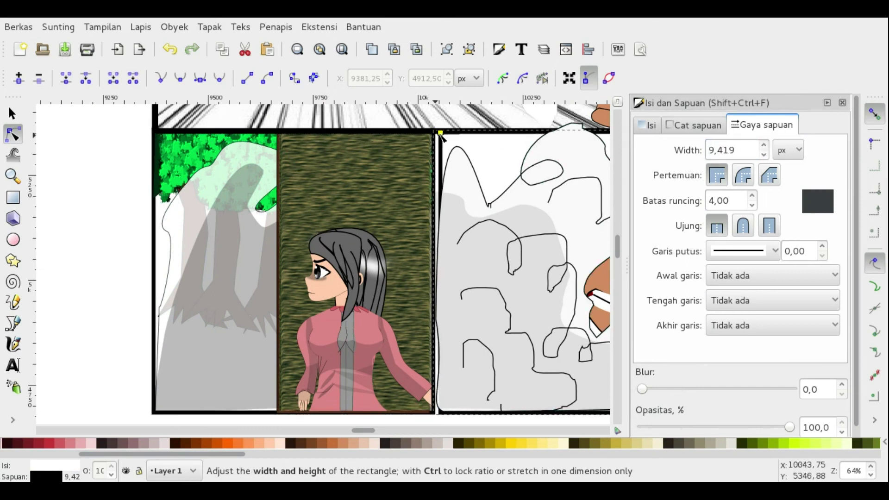
{"action": "scroll", "coordinate": [415, 135], "scroll_direction": "right", "scroll_amount": 1}
{"action": "scroll", "coordinate": [414, 136], "scroll_direction": "up", "scroll_amount": 2}
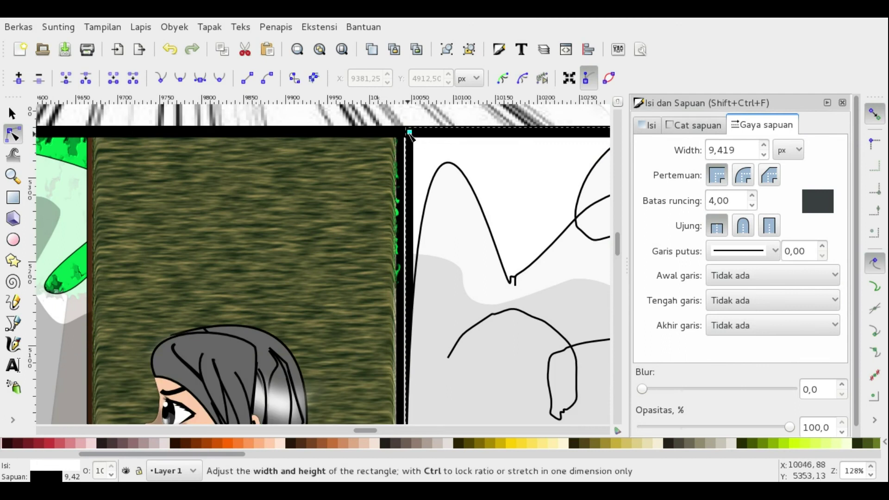
{"action": "scroll", "coordinate": [246, 351], "scroll_direction": "down", "scroll_amount": 7}
{"action": "scroll", "coordinate": [220, 287], "scroll_direction": "up", "scroll_amount": 3}
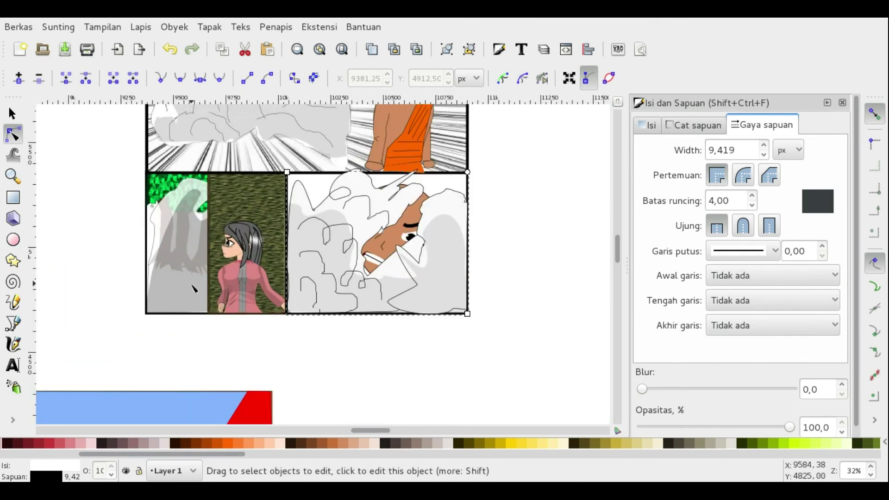
Step: Nudge a node of the top-left panel's light ray slightly downward
{"action": "scroll", "coordinate": [193, 284], "scroll_direction": "up", "scroll_amount": 5}
{"action": "left_click", "coordinate": [520, 241]}
{"action": "left_click", "coordinate": [549, 258]}
{"action": "left_click", "coordinate": [201, 124]}
{"action": "left_click", "coordinate": [208, 131]}
{"action": "left_click_drag", "start_coordinate": [208, 144], "coordinate": [209, 145]}
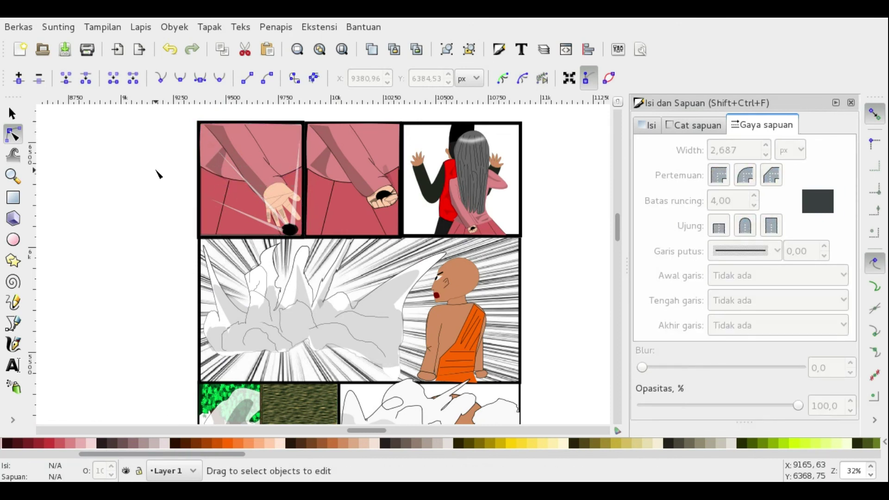